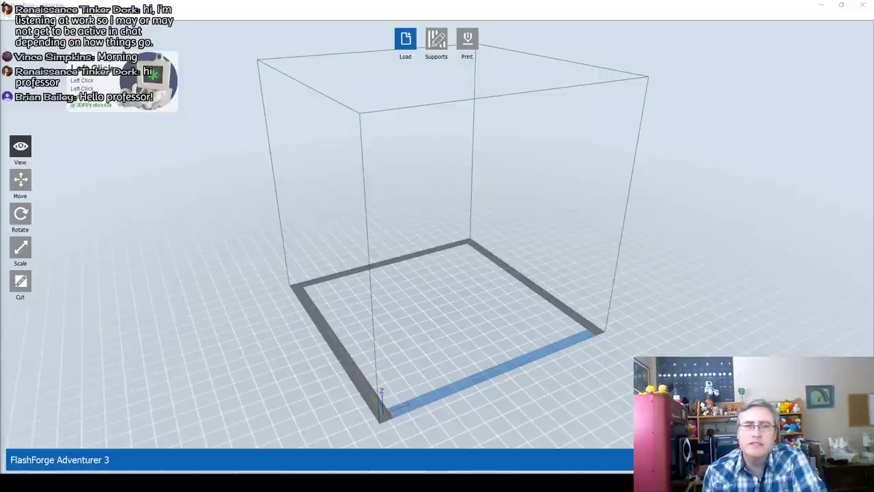
Step: Examine the Chibimals Accessories folder, trying larger icons and reading through the detailed list of accessory files
click(405, 38)
drag(498, 93, 395, 40)
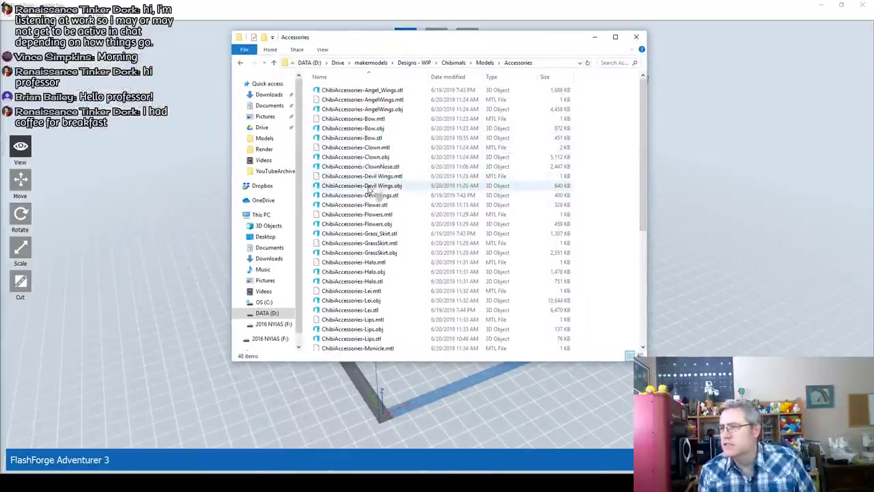
ctrl+scroll(362, 195, up, 2)
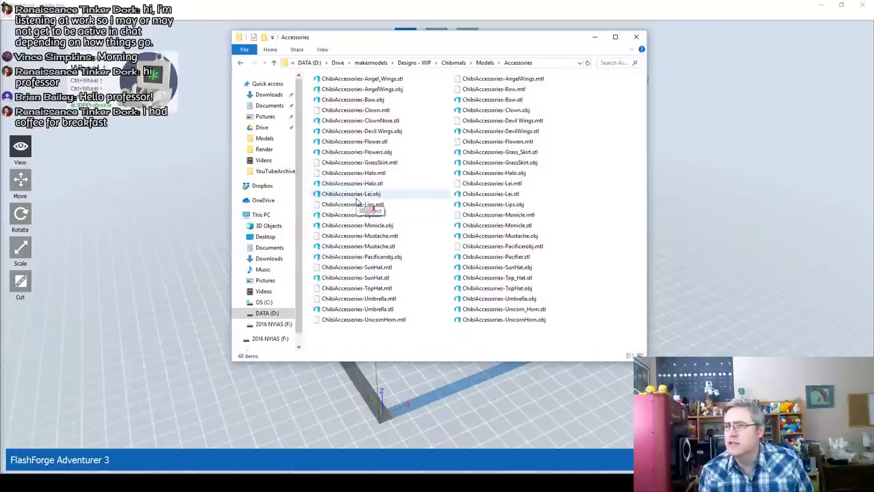
ctrl+scroll(356, 200, up, 4)
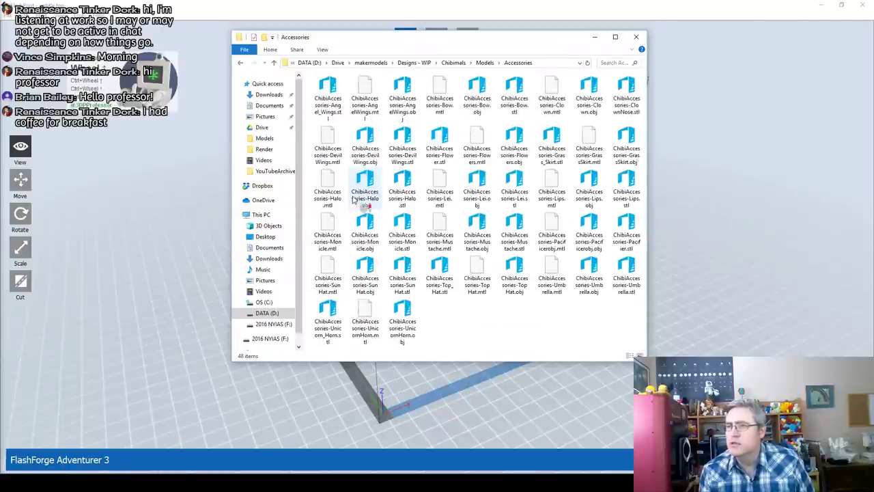
ctrl+scroll(353, 198, up, 4)
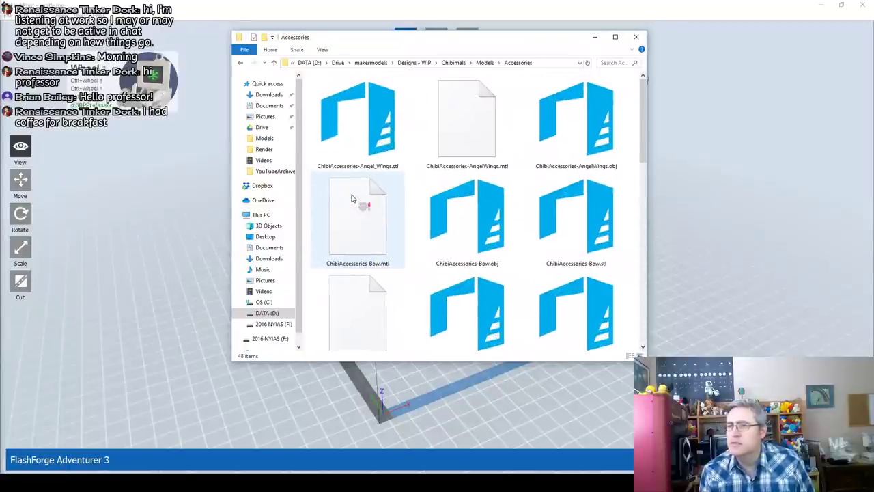
ctrl+scroll(354, 200, up, 2)
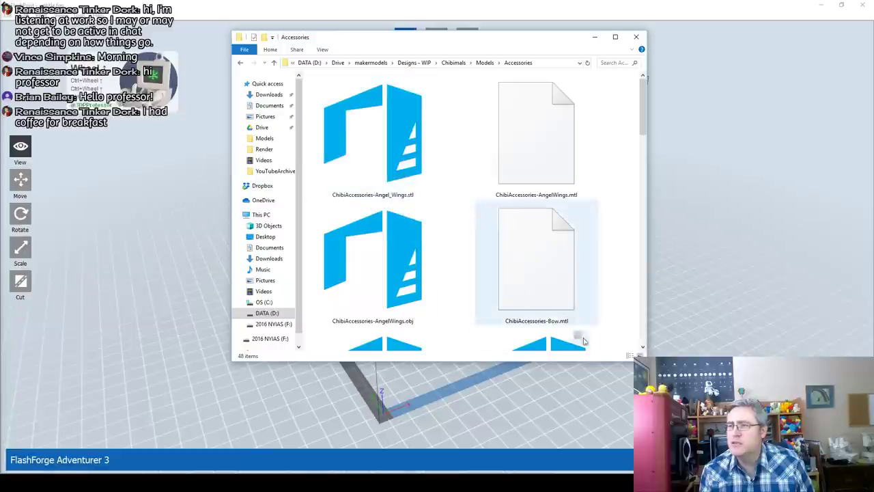
click(629, 355)
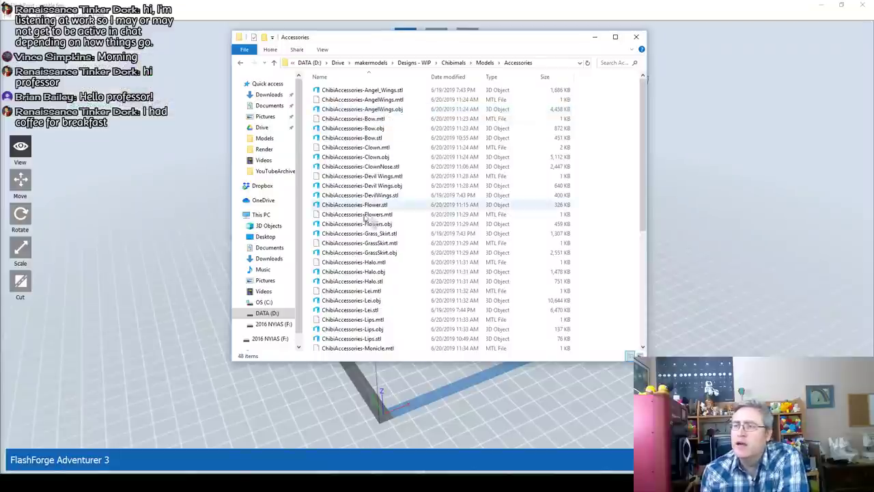
scroll(362, 214, down, 7)
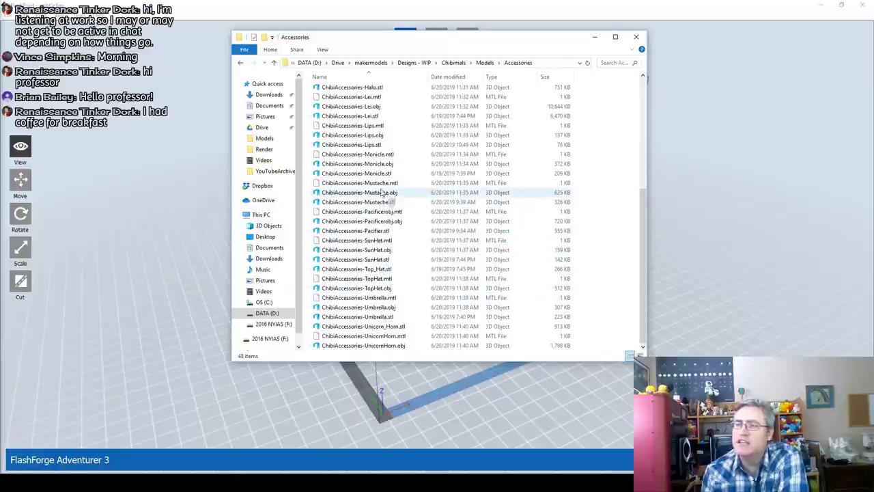
scroll(371, 139, up, 1)
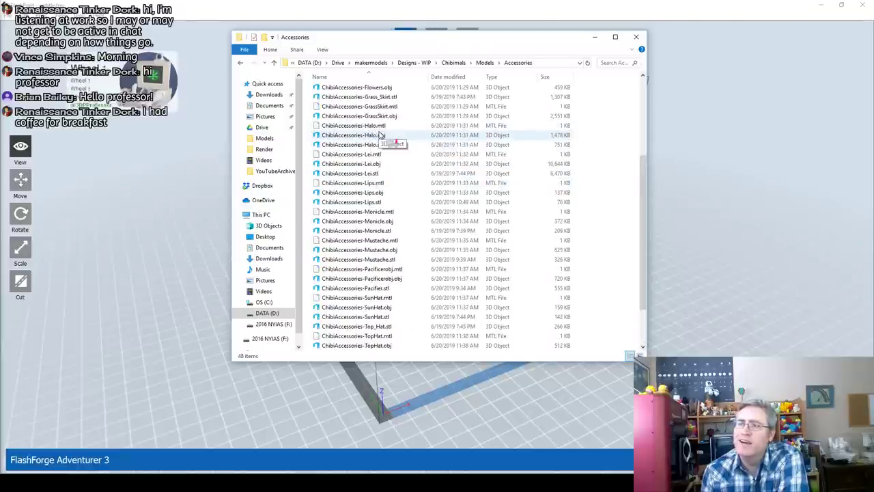
scroll(380, 143, up, 1)
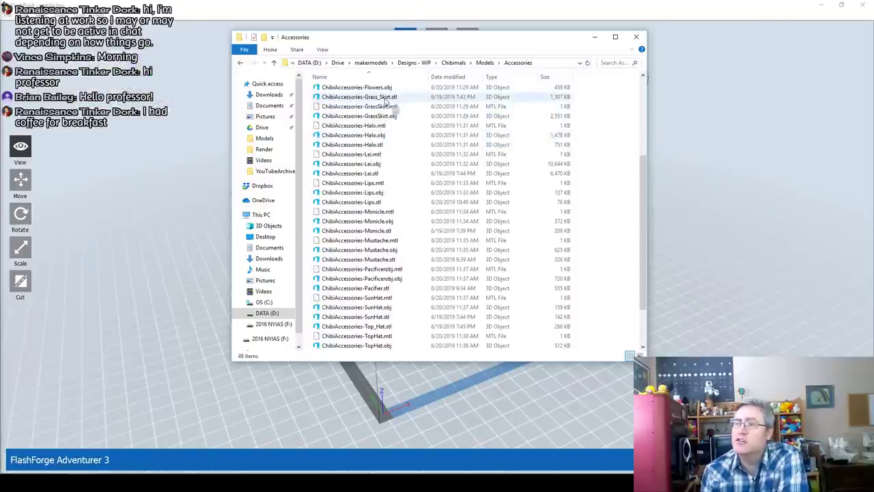
scroll(392, 117, up, 1)
scroll(395, 123, up, 3)
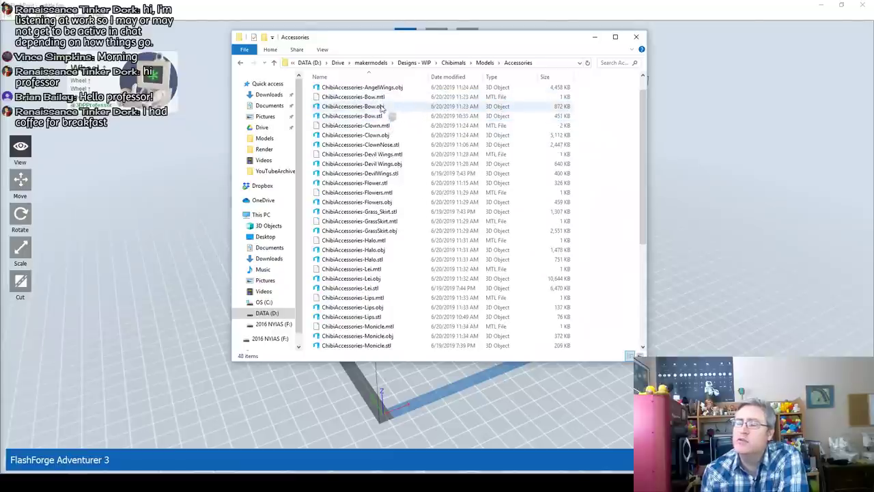
scroll(384, 116, up, 1)
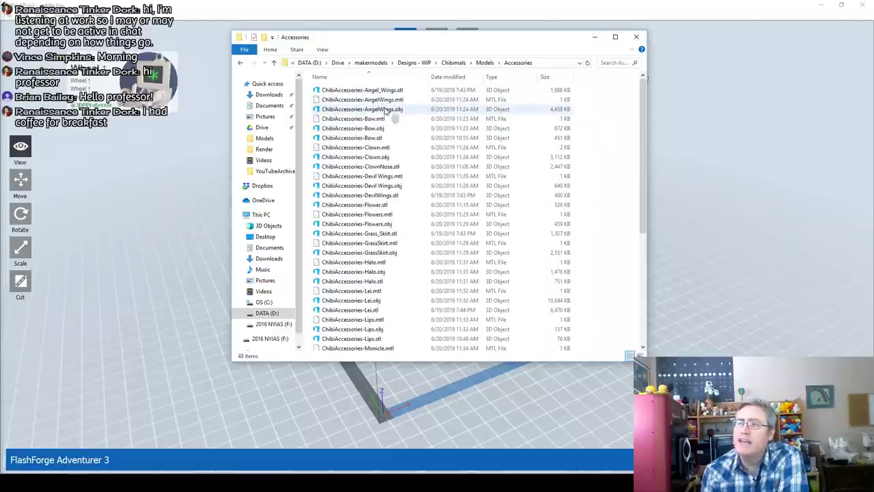
Step: Switch to the Chibimals Kickstarter page in the browser and look through its accessory pictures and the list of characters
drag(345, 42, 0, 82)
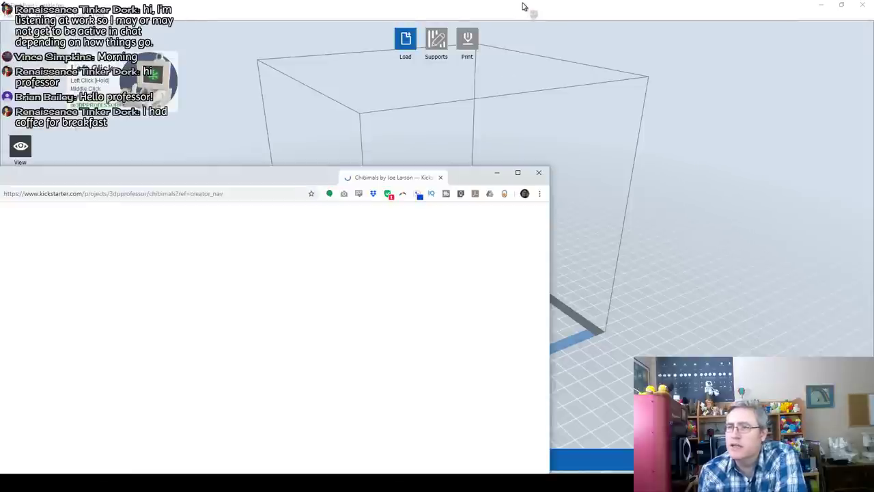
drag(523, 3, 521, 1)
scroll(137, 307, down, 1)
scroll(136, 311, down, 15)
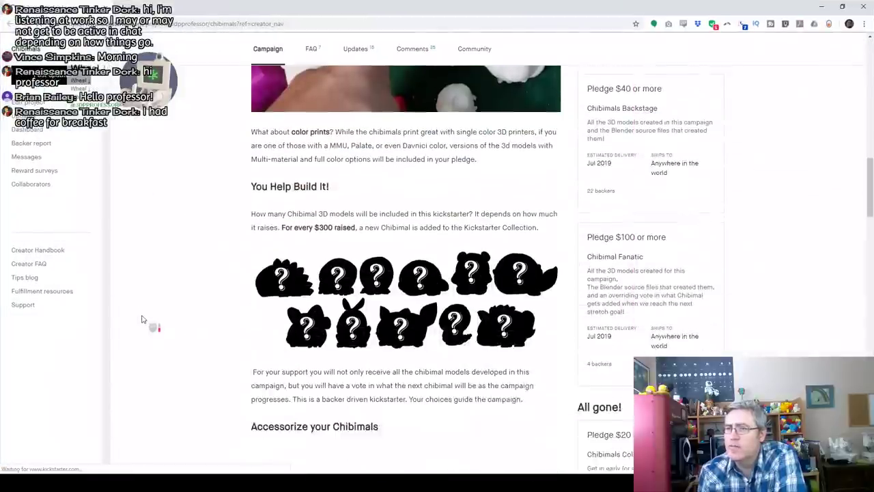
scroll(143, 321, down, 15)
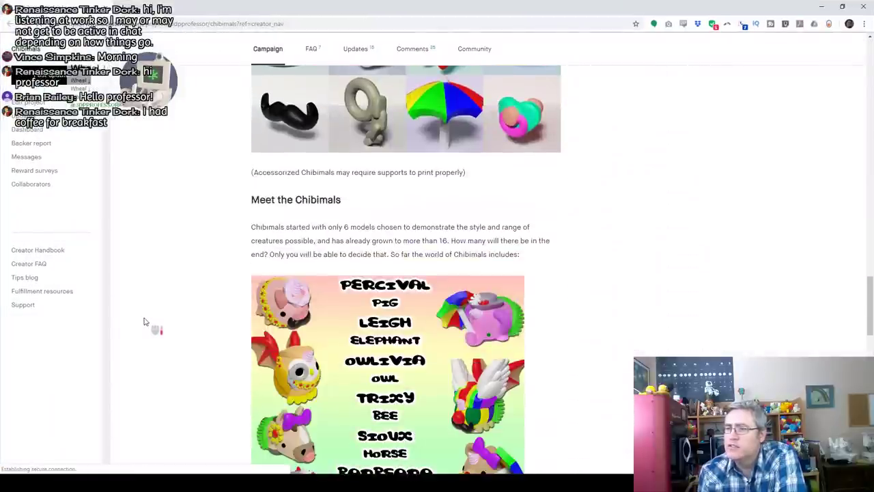
scroll(293, 194, down, 1)
scroll(294, 192, down, 1)
scroll(452, 218, up, 1)
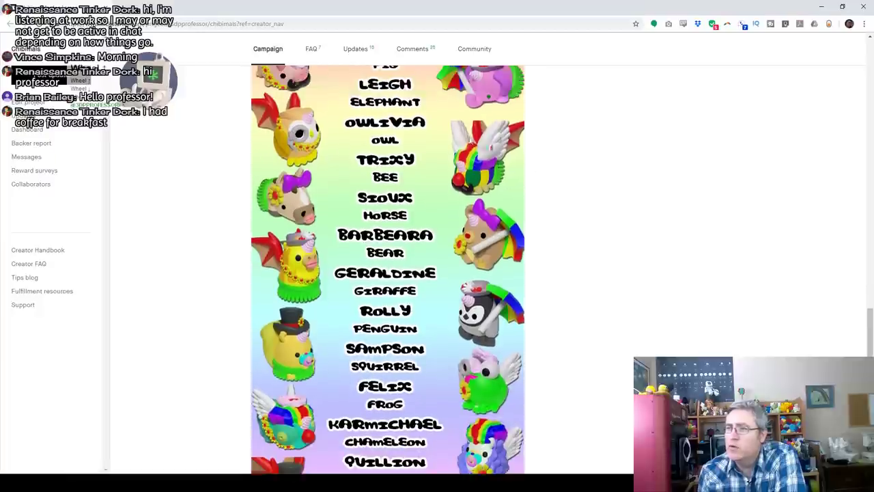
scroll(451, 218, down, 3)
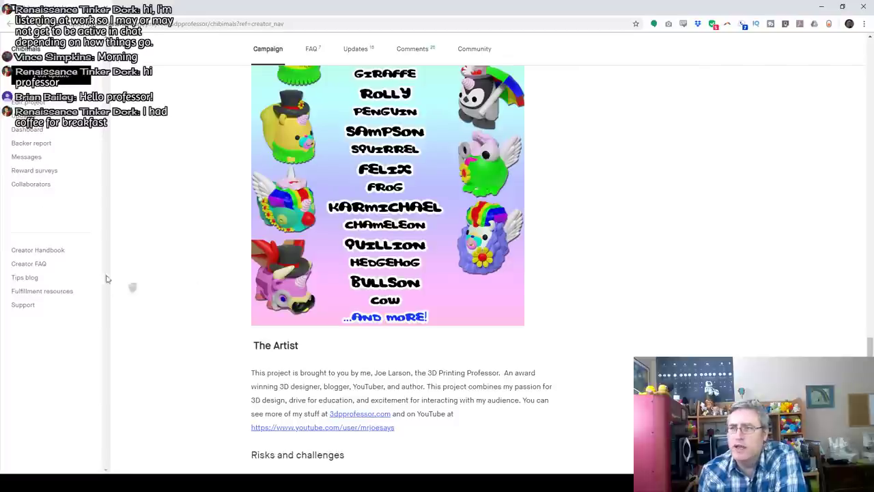
scroll(239, 220, up, 3)
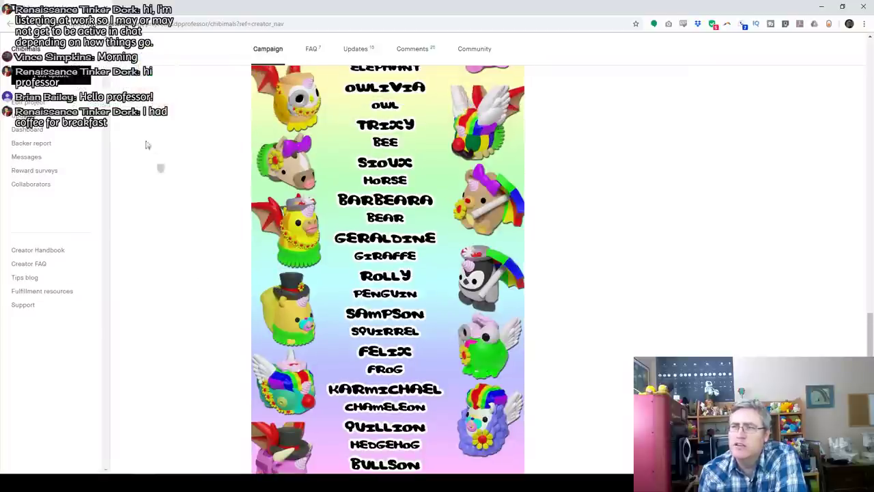
click(105, 11)
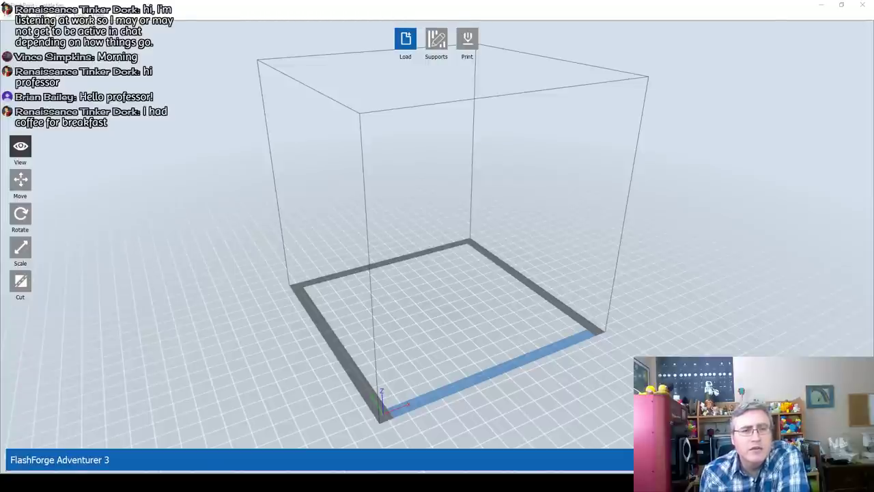
Step: In the slicer, load the Chibimal model with pointed ears and a bushy tail onto the build platform and inspect it from several sides
drag(0, 266, 394, 298)
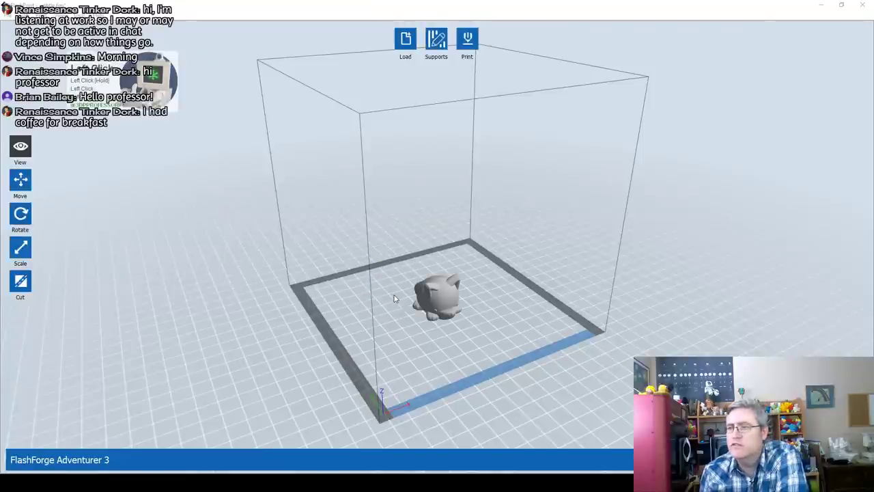
click(450, 304)
right_drag(466, 341, 420, 334)
scroll(421, 337, up, 5)
right_drag(439, 297, 472, 312)
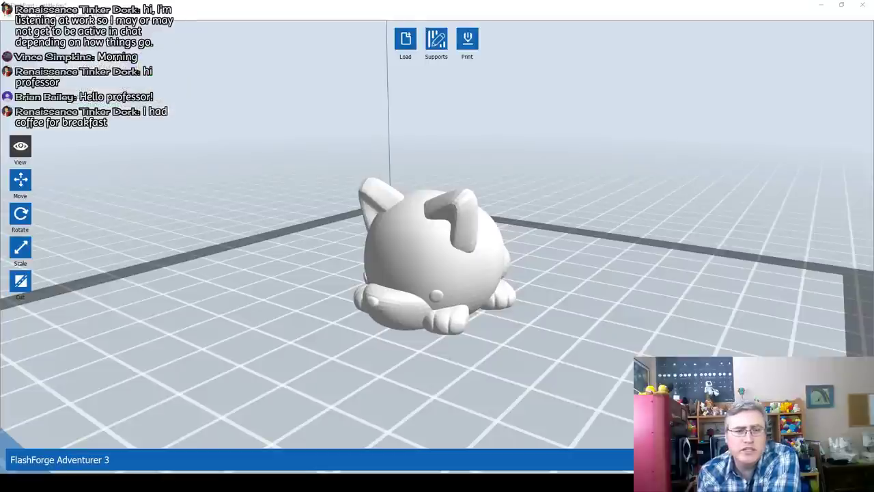
scroll(369, 358, down, 3)
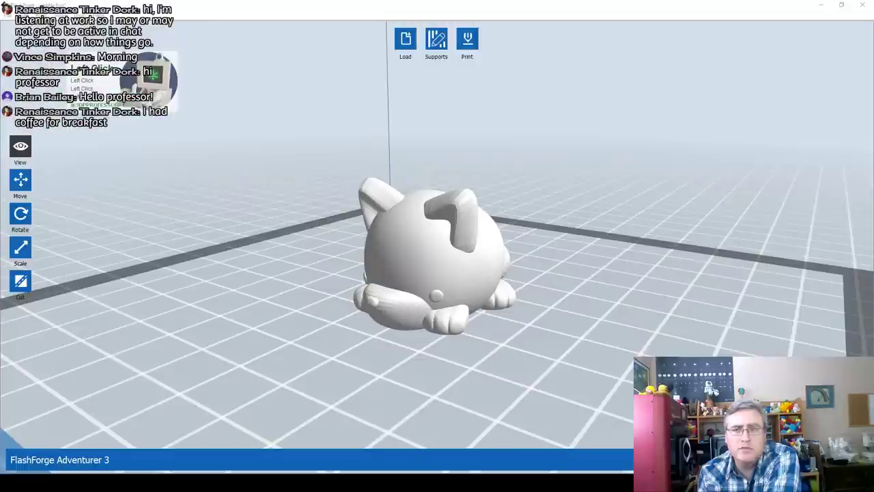
scroll(417, 281, down, 3)
scroll(417, 282, down, 3)
right_drag(417, 281, 461, 276)
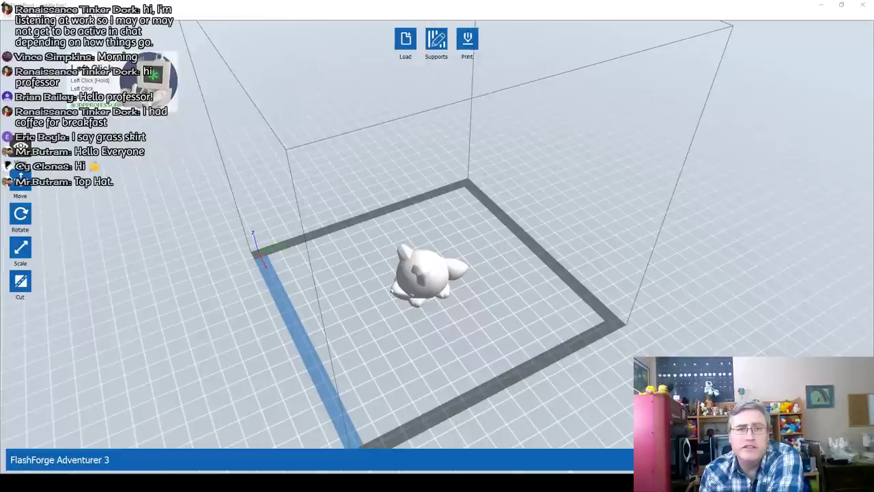
scroll(437, 273, down, 1)
scroll(437, 273, down, 1)
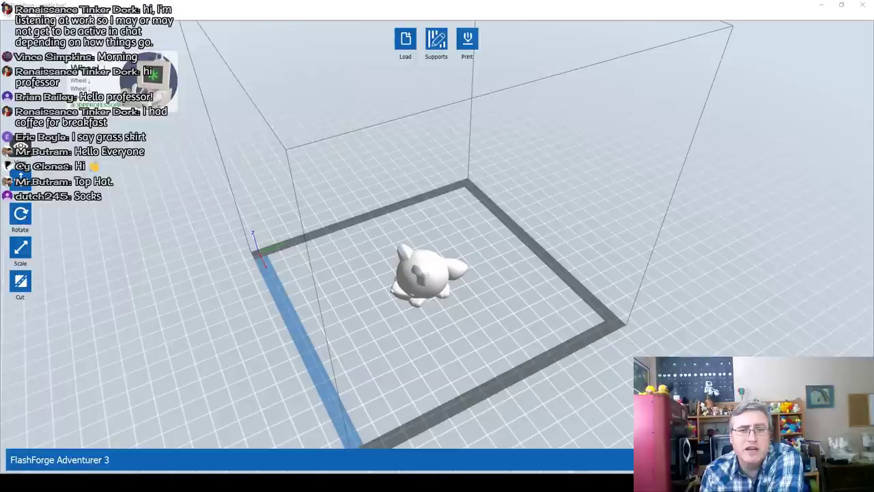
Step: Load the top hat accessory onto the build platform and move it out of the animal's body to in front of its face
drag(29, 399, 319, 363)
drag(461, 358, 427, 353)
scroll(417, 294, up, 3)
middle_drag(373, 275, 350, 309)
click(422, 280)
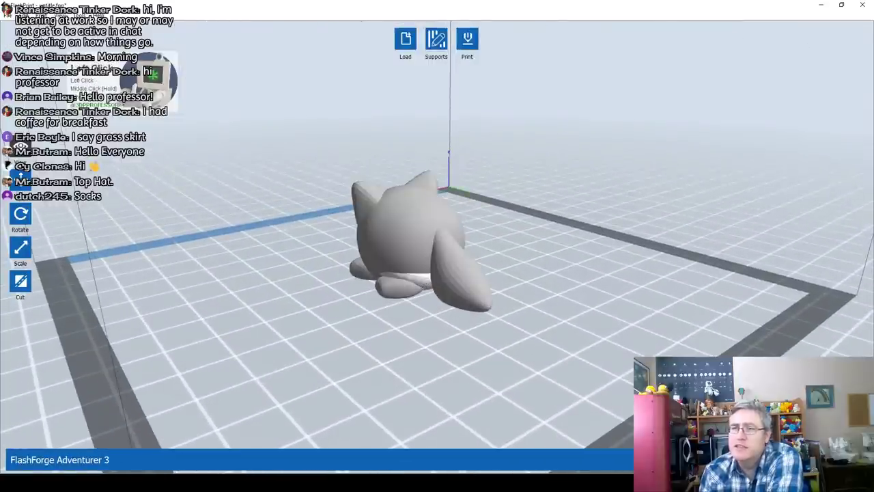
click(26, 181)
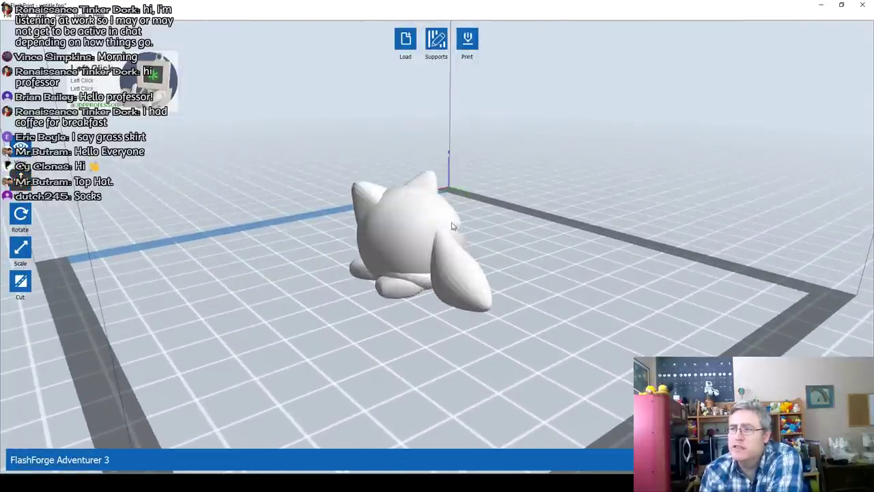
drag(421, 281, 357, 263)
right_drag(357, 264, 371, 304)
Step: Raise the top hat along Z to head height and move it back over the animal's head
click(21, 180)
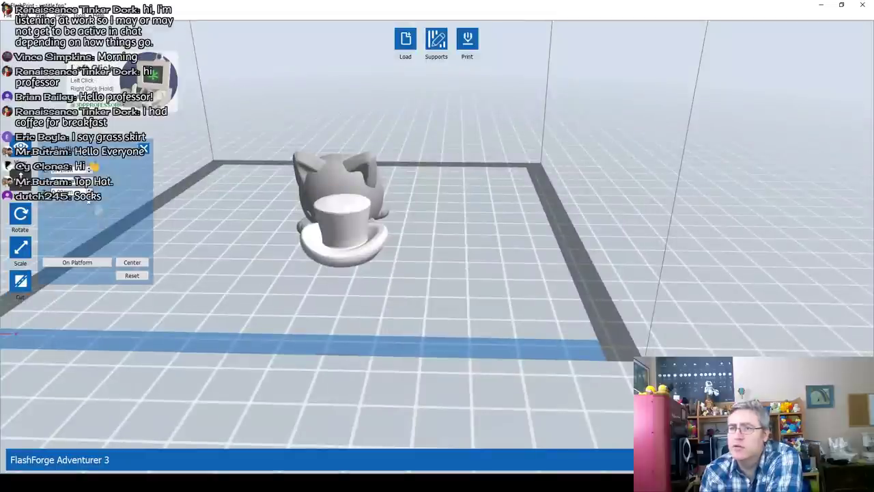
click(90, 190)
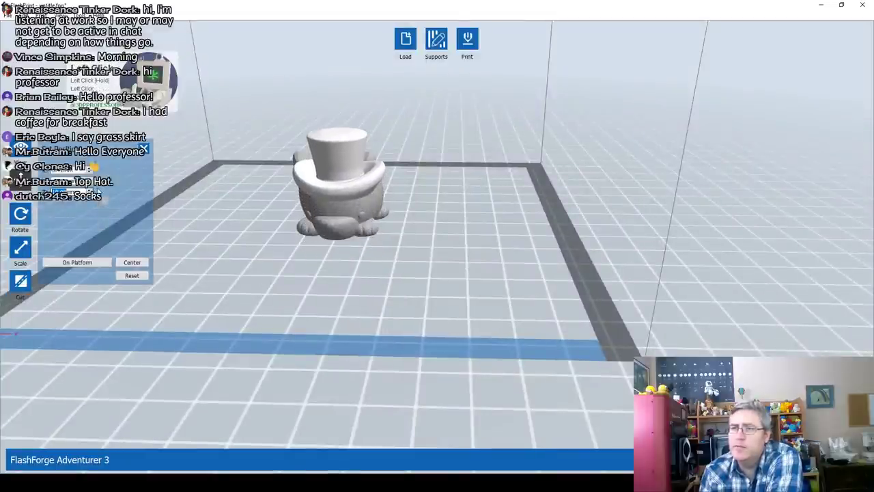
right_drag(495, 251, 382, 224)
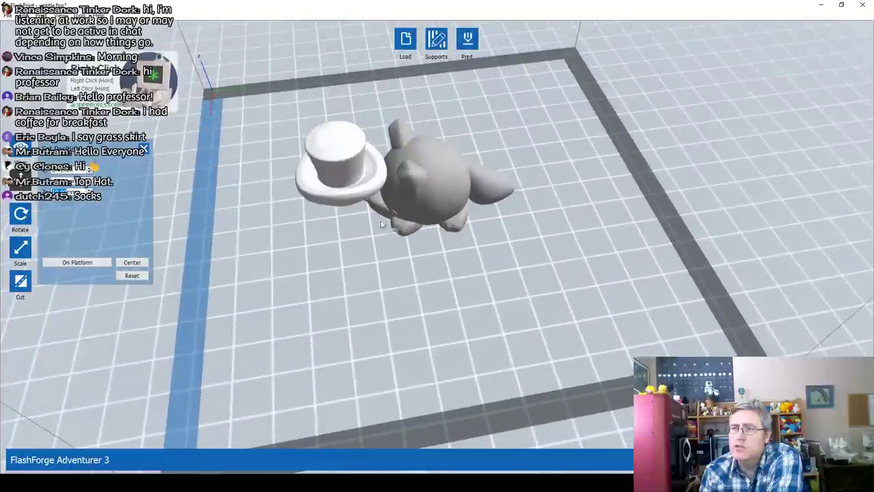
drag(345, 199, 408, 166)
right_drag(408, 166, 259, 188)
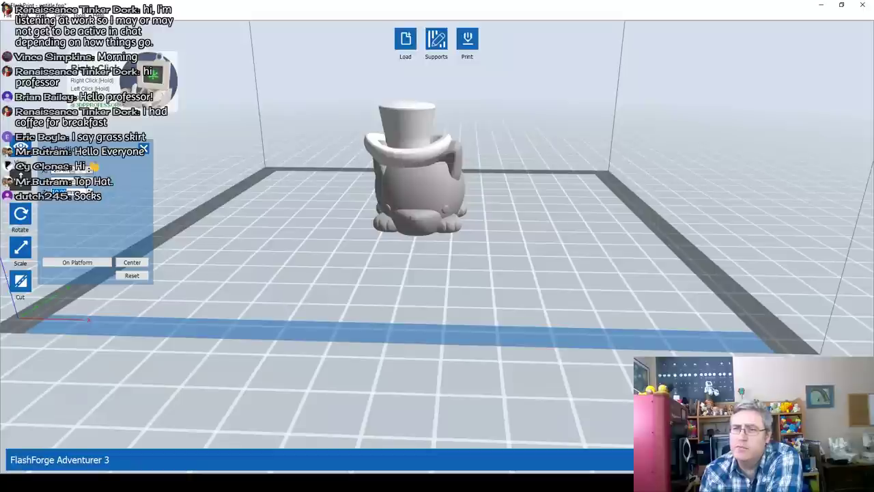
Step: Set the top hat's X position to 0 mm to centre it on the animal's head
drag(84, 172, 33, 175)
text(0)
key(Return)
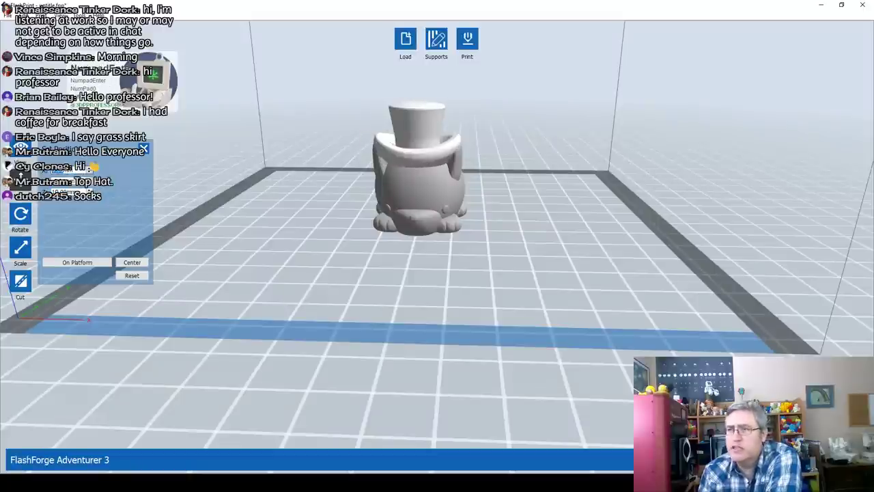
right_drag(612, 141, 363, 186)
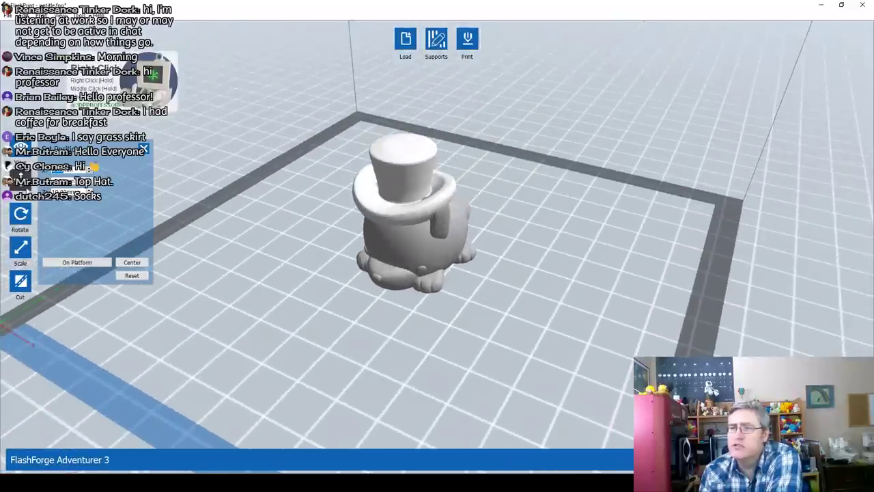
Step: Fine-tune the top hat's Z height and Y position so that it rests on the head between the ears
click(90, 189)
mouse_move(383, 248)
right_down()
mouse_move(402, 253)
mouse_move(414, 239)
mouse_move(387, 237)
right_up()
click(90, 194)
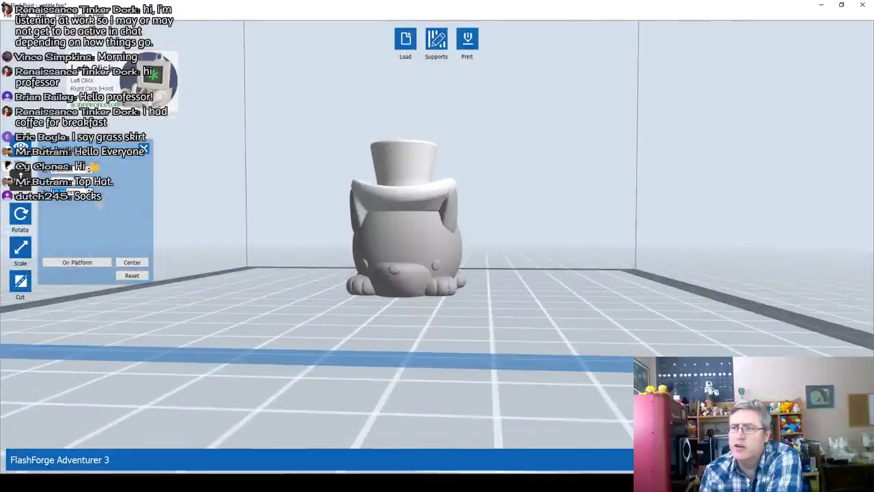
right_drag(470, 209, 416, 246)
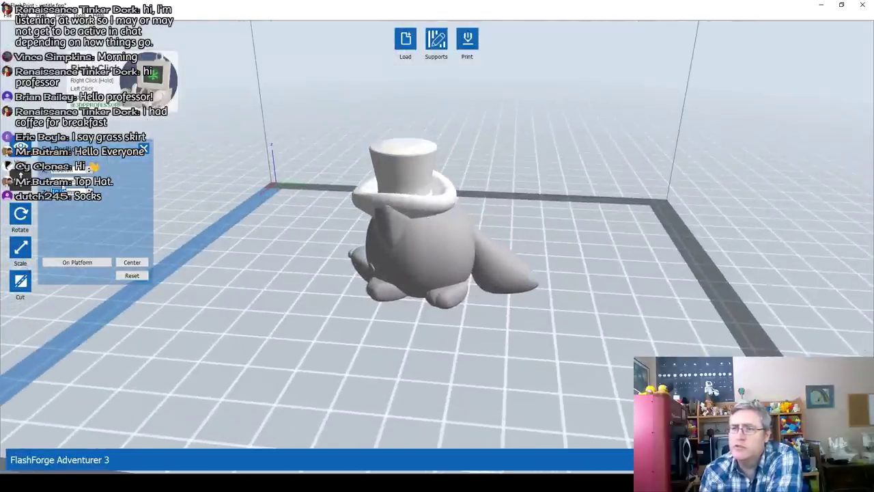
click(90, 179)
right_drag(290, 313, 430, 252)
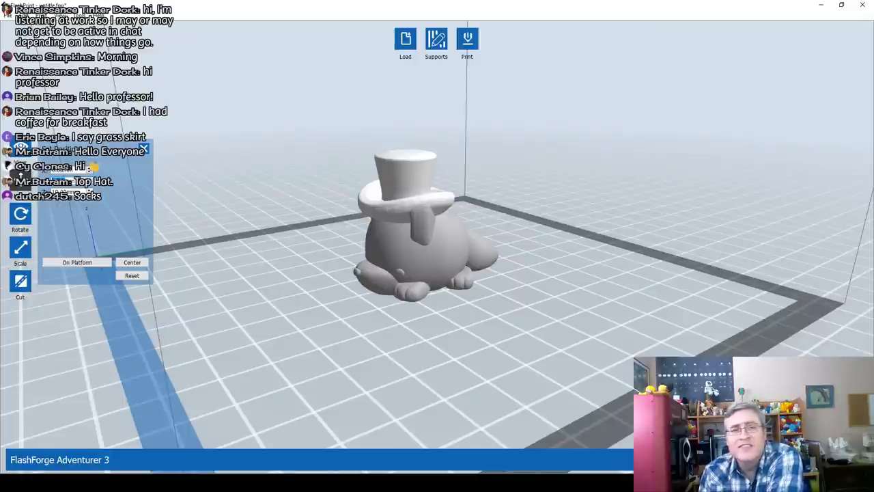
scroll(423, 232, up, 2)
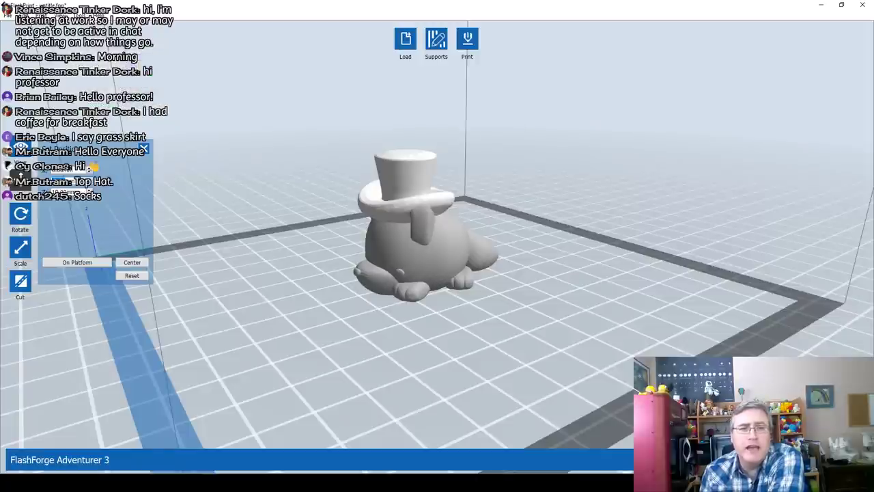
Step: Load the feathered wings accessory onto the build platform and ignore its model errors without repairing them
drag(4, 229, 471, 246)
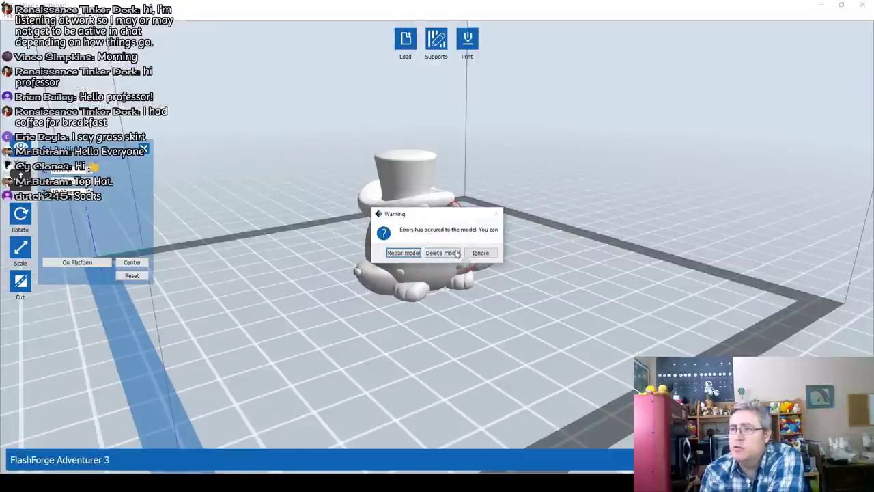
click(482, 255)
mouse_move(490, 308)
right_down()
mouse_move(472, 312)
mouse_move(484, 316)
right_up()
mouse_move(252, 328)
right_down()
mouse_move(312, 314)
mouse_move(273, 309)
mouse_move(244, 318)
mouse_move(253, 316)
right_up()
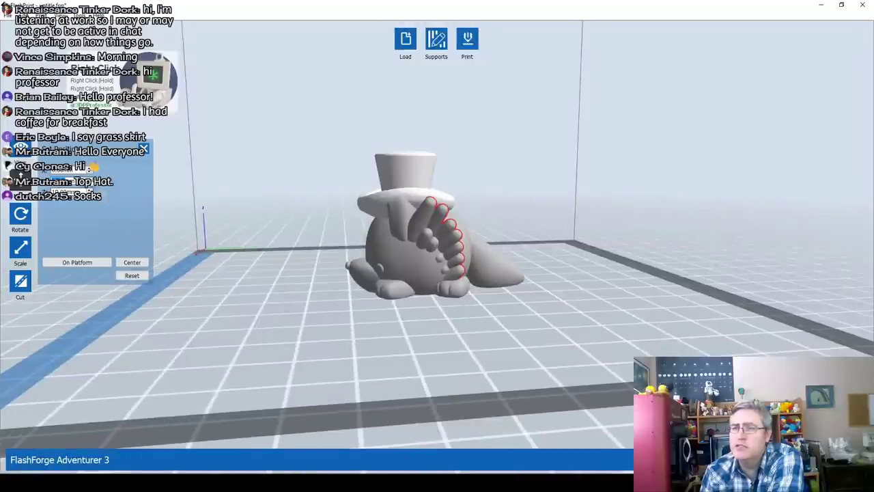
Step: Try the feathered wings farther back along Y and return them to their place on the animal's sides
click(90, 179)
drag(426, 219, 421, 219)
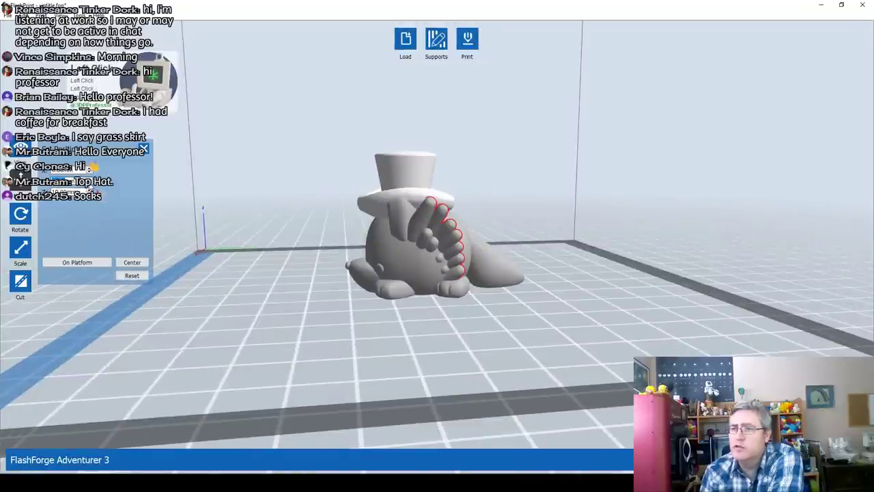
click(447, 231)
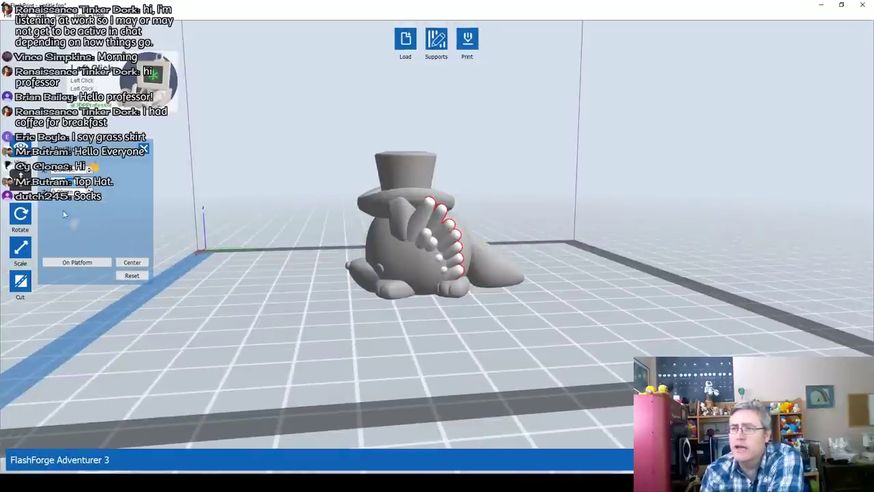
click(90, 179)
click(90, 179)
click(90, 179)
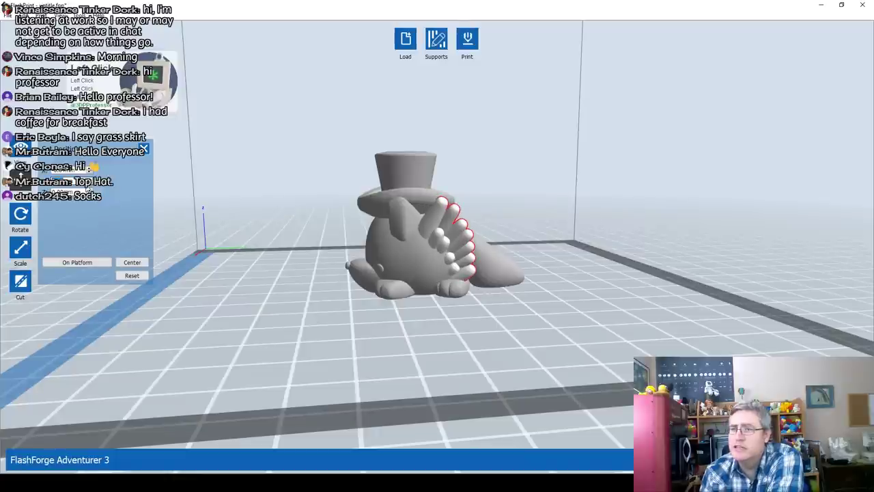
click(89, 185)
click(89, 184)
click(89, 184)
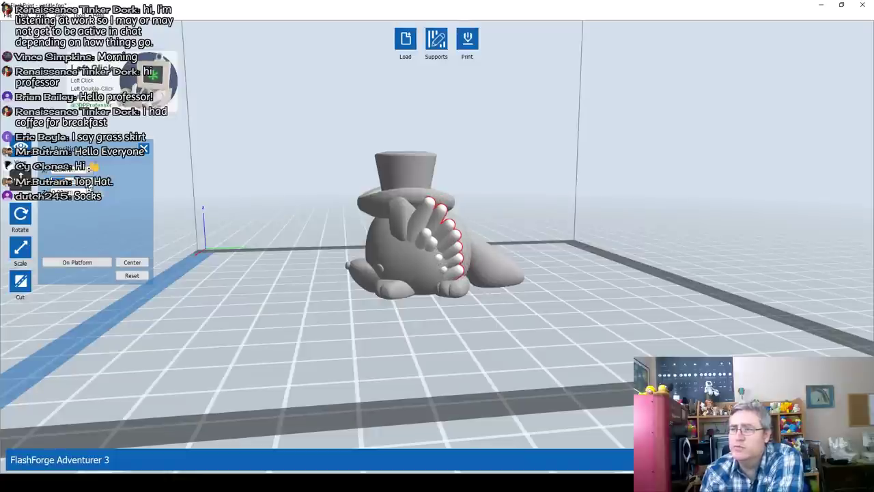
right_drag(348, 261, 392, 286)
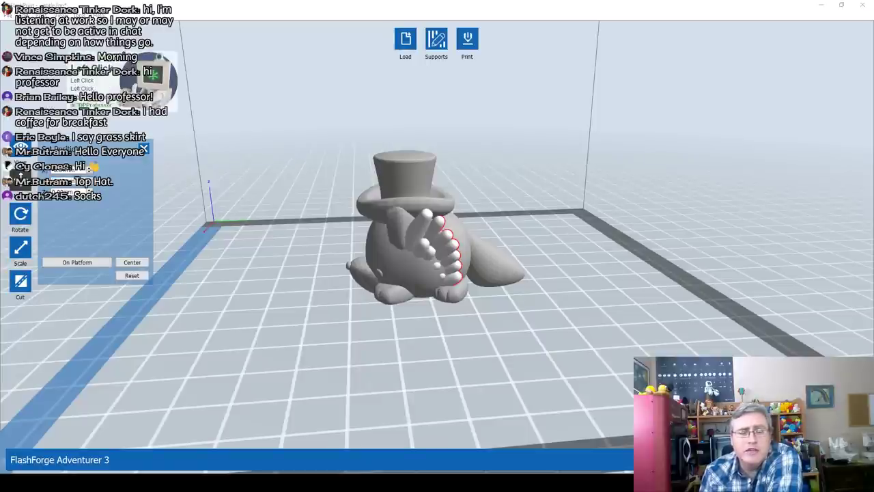
Step: Load the bat wings accessory onto the build platform and reset the feathered wings' Z position to 0 mm
drag(123, 248, 416, 271)
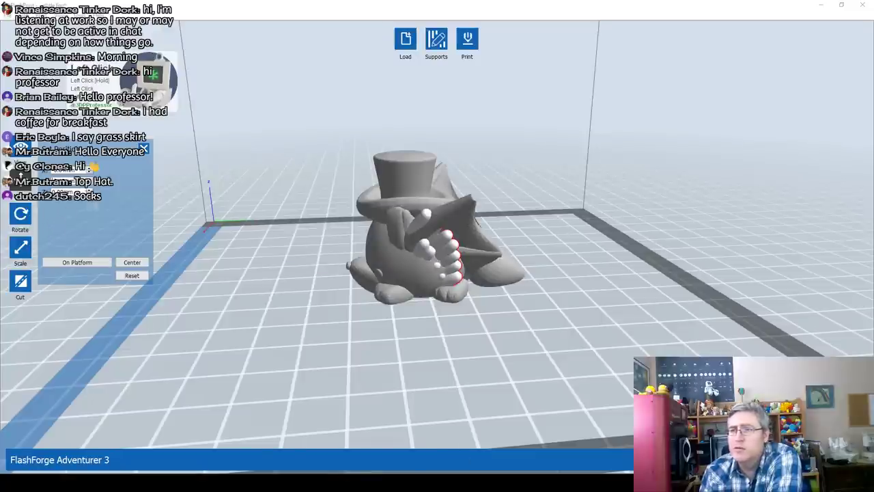
triple_click(89, 189)
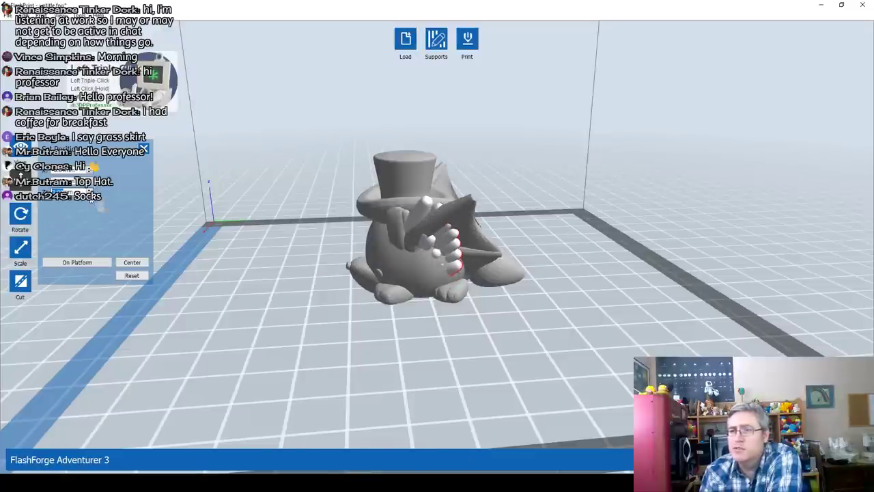
text(0)
key(Return)
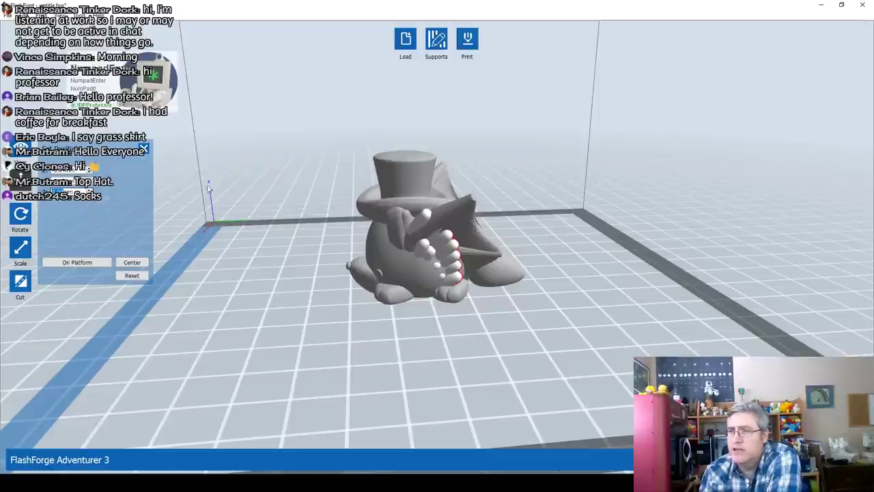
Step: Raise the bat wings along Z so that they rise above the animal's back behind the top hat
click(479, 247)
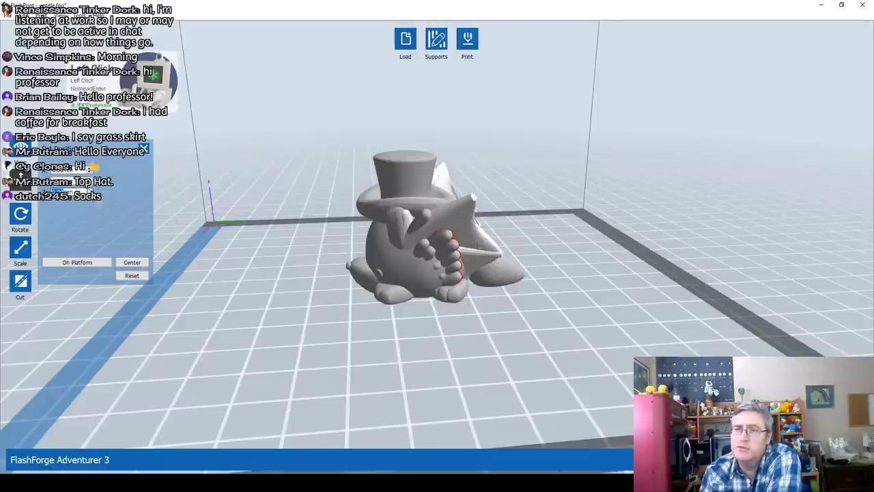
triple_click(90, 190)
double_click(90, 190)
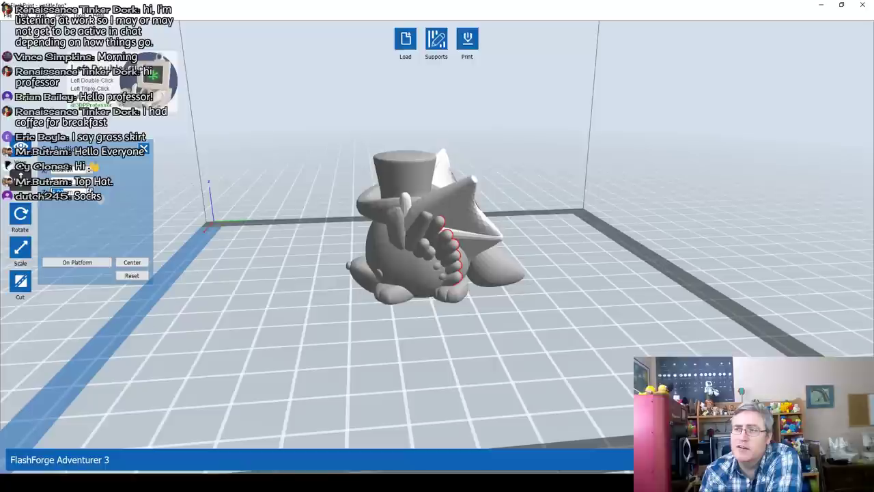
click(89, 190)
double_click(89, 190)
double_click(89, 190)
click(89, 190)
click(89, 190)
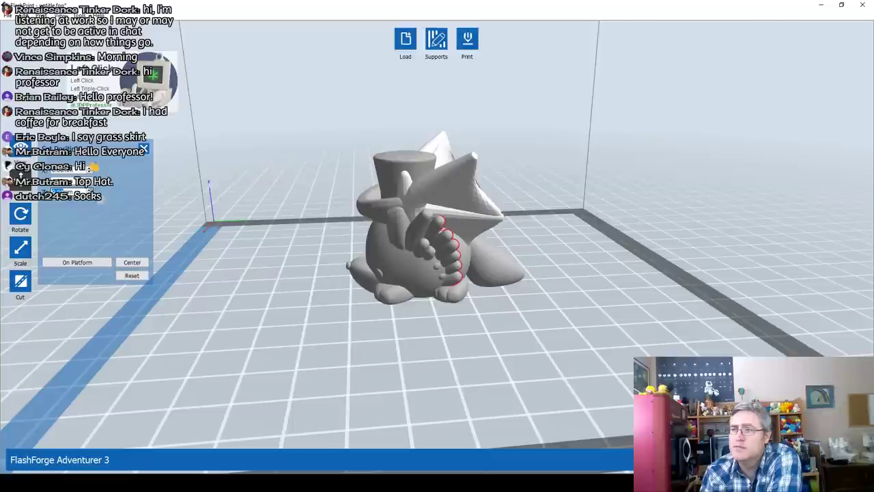
click(90, 190)
click(90, 190)
click(90, 190)
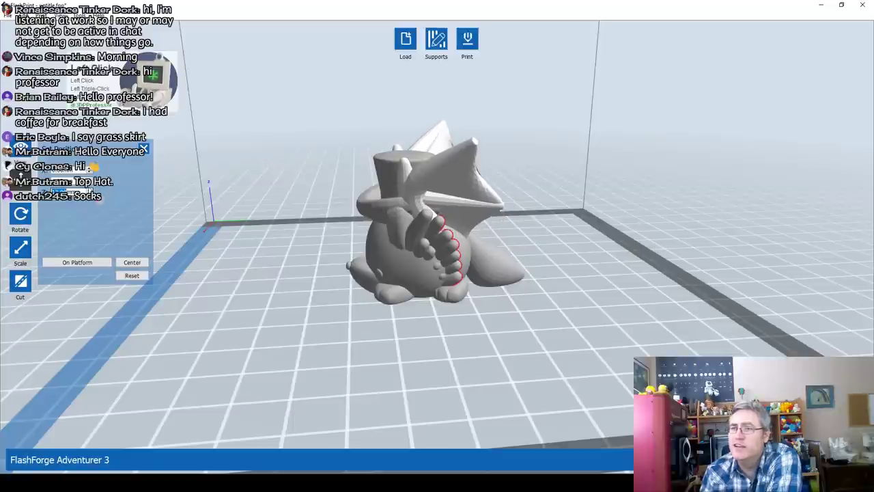
click(90, 190)
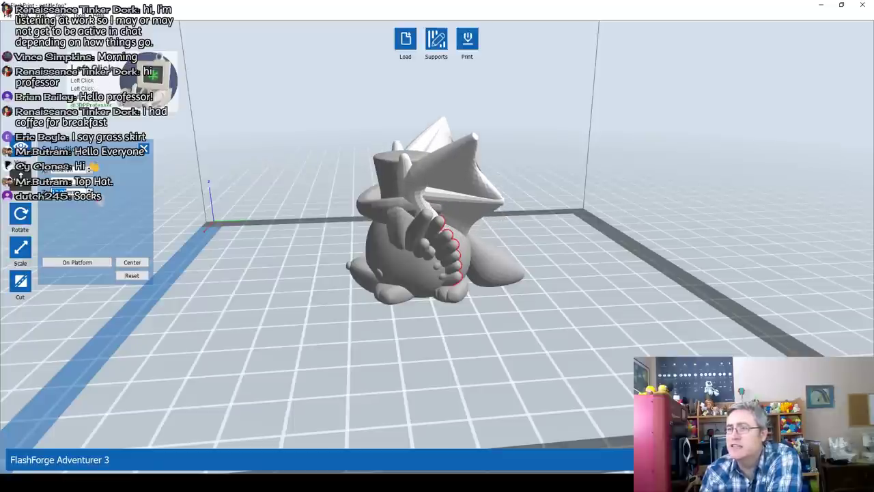
click(89, 190)
click(90, 189)
Step: Fine-tune the bat wings' Y position so that they attach to the animal's upper back behind the hat
click(89, 179)
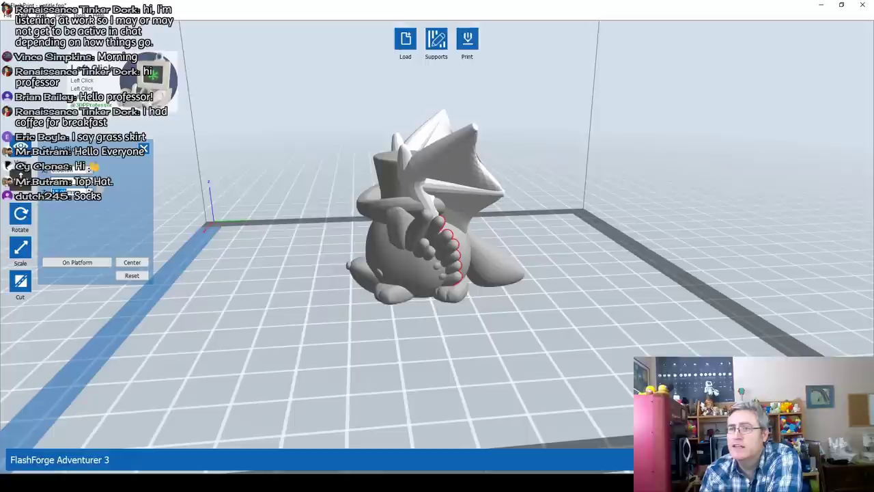
click(90, 179)
click(89, 179)
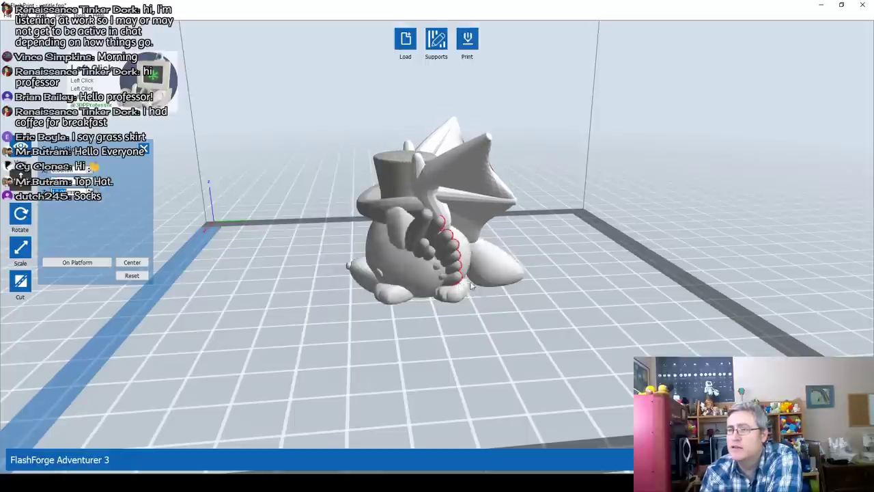
mouse_move(390, 265)
right_down()
mouse_move(440, 271)
mouse_move(428, 262)
mouse_move(364, 261)
mouse_move(393, 258)
right_up()
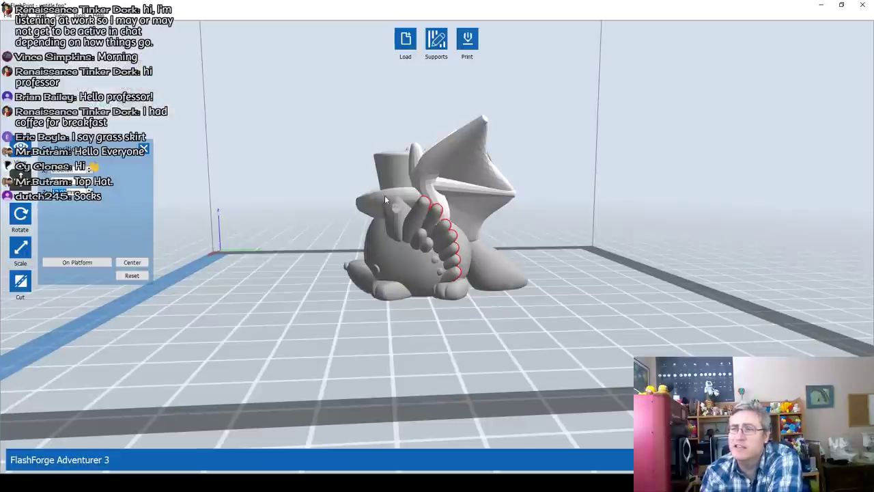
drag(481, 185, 484, 185)
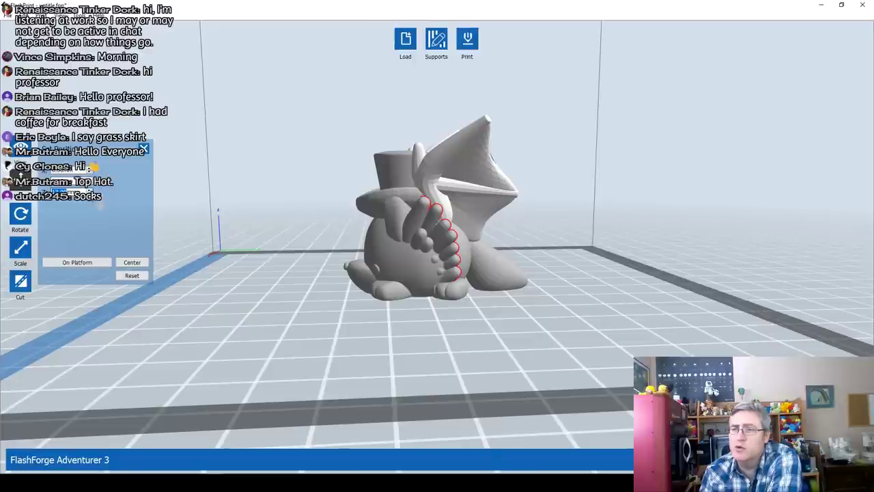
click(90, 187)
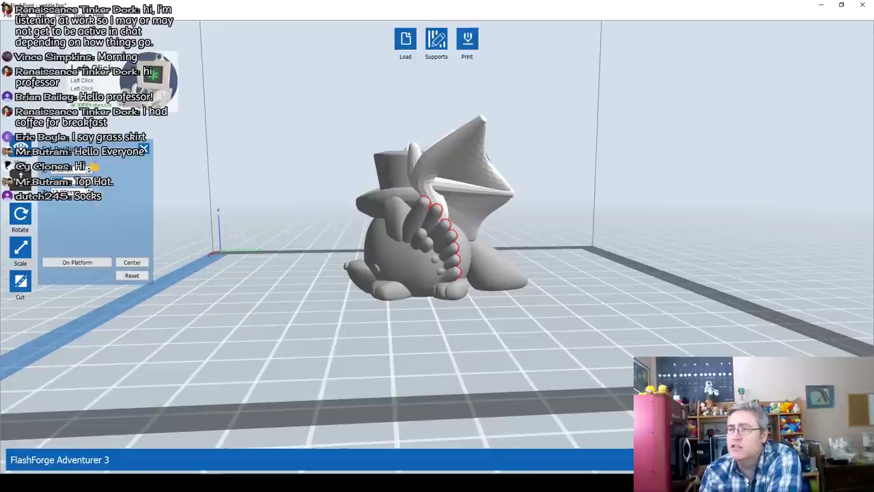
right_drag(601, 263, 439, 278)
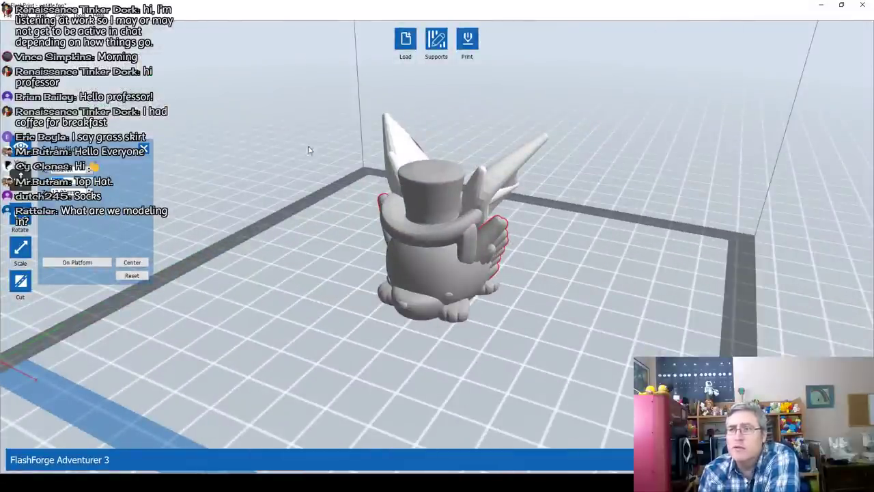
Step: Load the spiral horn accessory and decline placing it on the platform to keep its original position
click(232, 9)
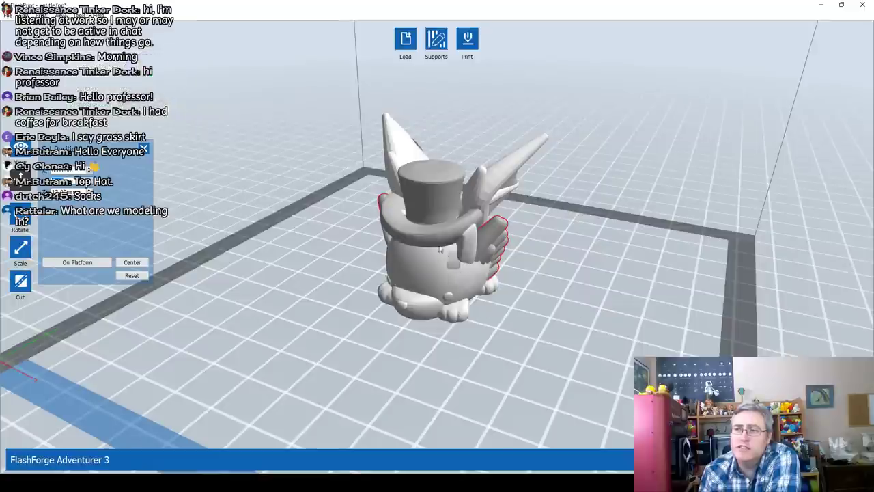
right_drag(314, 289, 367, 301)
scroll(367, 301, up, 3)
middle_drag(366, 301, 358, 307)
right_drag(358, 311, 304, 330)
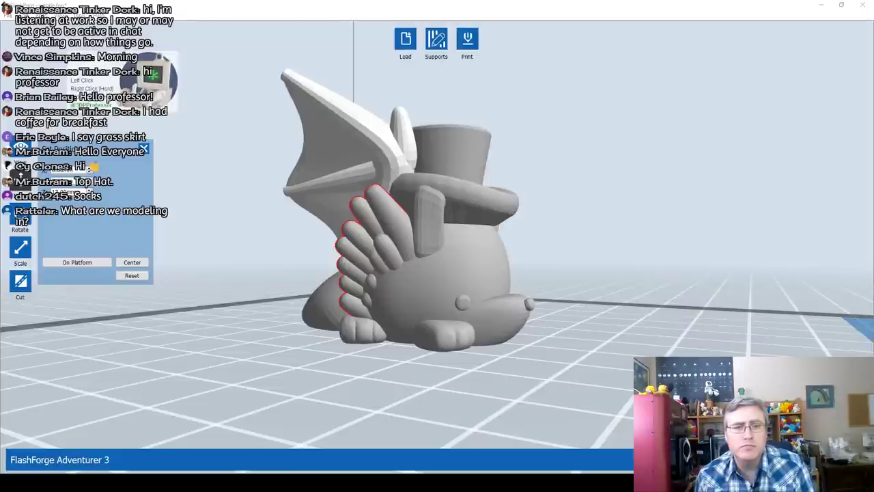
drag(0, 361, 372, 360)
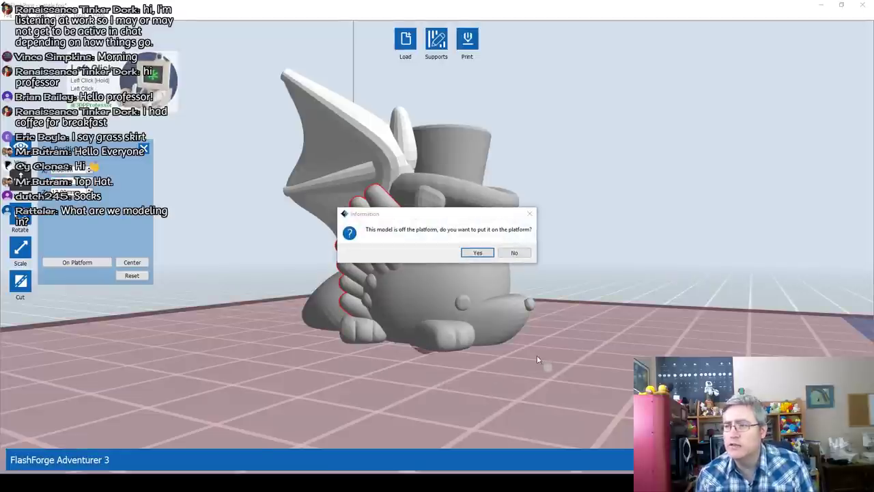
click(514, 253)
Step: Raise the horn along Z inside the animal's body until it clears the underside of the platform
right_drag(573, 330, 495, 336)
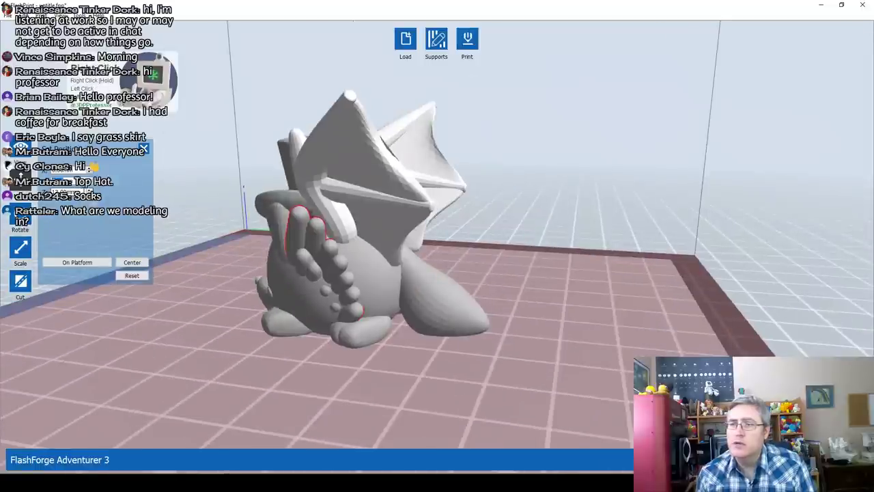
right_drag(255, 320, 318, 247)
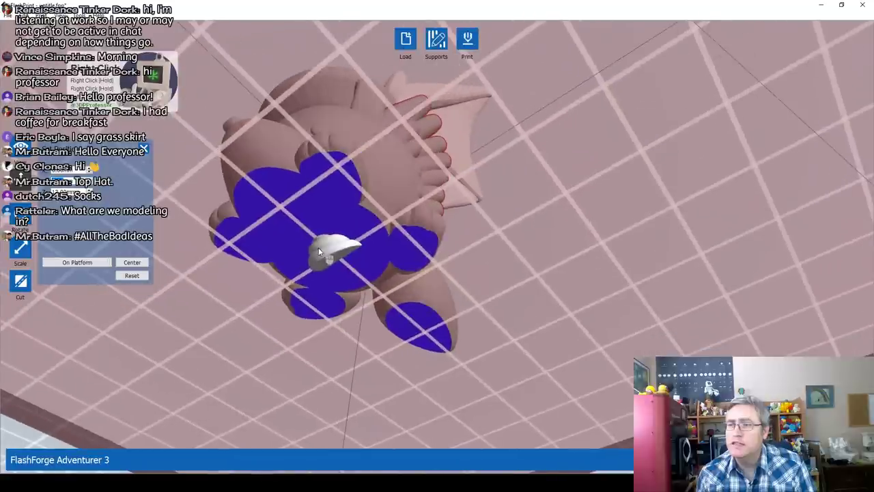
right_drag(395, 234, 393, 321)
click(89, 190)
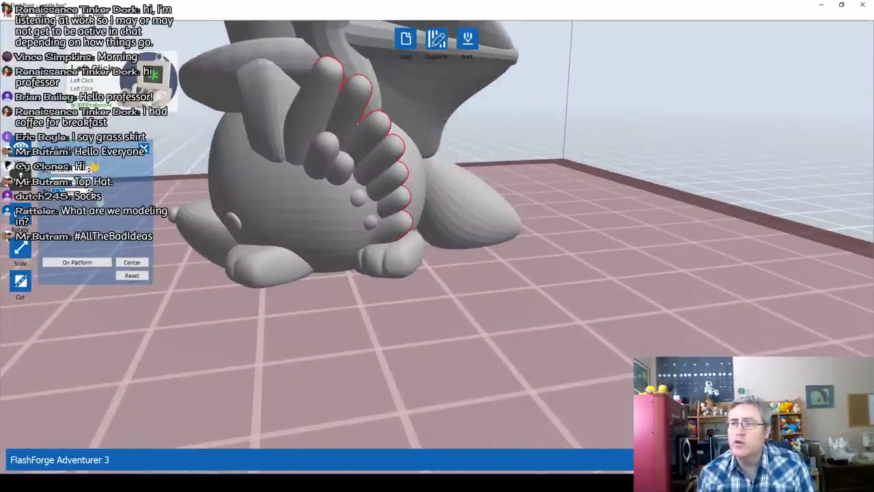
click(89, 190)
click(89, 190)
click(89, 190)
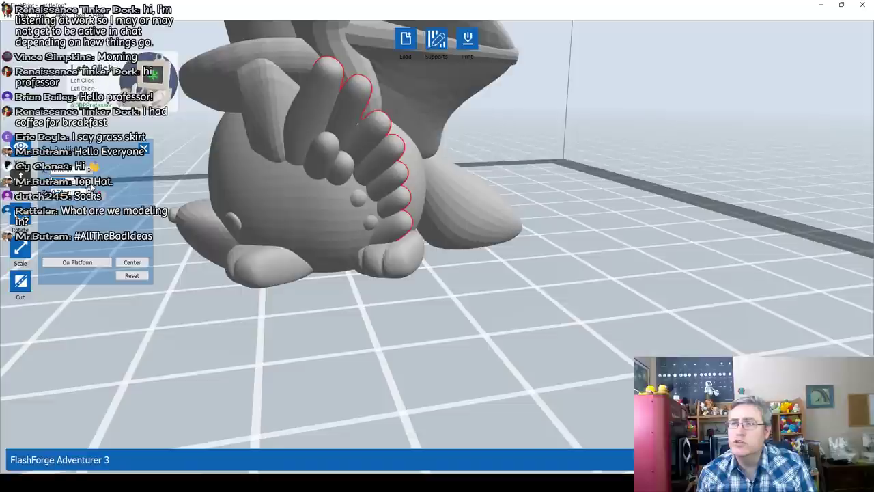
Step: Move the horn along Y towards the front of the animal's body
click(89, 184)
click(89, 184)
click(90, 184)
click(90, 184)
click(90, 184)
click(89, 184)
click(89, 184)
Step: Raise the horn along Z to the height of the animal's forehead
click(90, 190)
click(90, 190)
click(90, 190)
click(89, 190)
click(89, 190)
click(89, 190)
click(89, 190)
click(90, 190)
click(89, 190)
click(90, 190)
click(89, 190)
click(89, 190)
click(89, 190)
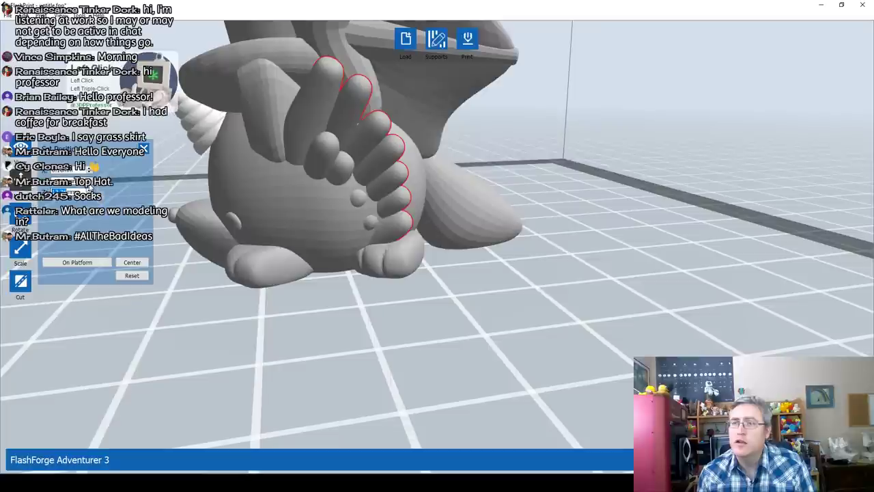
Step: Fine-tune the horn's Y position so that it sits on the forehead just below the top hat's brim
click(90, 185)
click(90, 184)
click(89, 183)
click(89, 184)
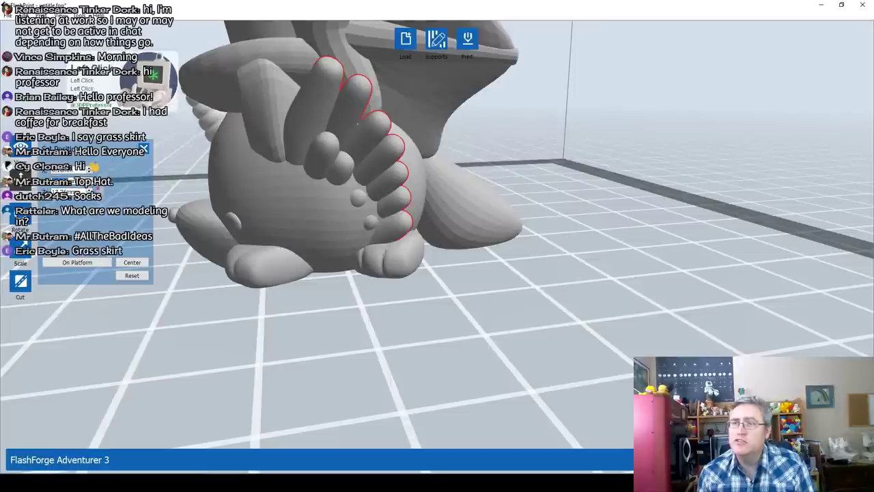
click(90, 185)
scroll(223, 267, down, 2)
right_drag(222, 267, 374, 305)
mouse_move(426, 310)
right_down()
mouse_move(406, 302)
mouse_move(380, 311)
mouse_move(415, 316)
right_up()
right_drag(432, 306, 450, 310)
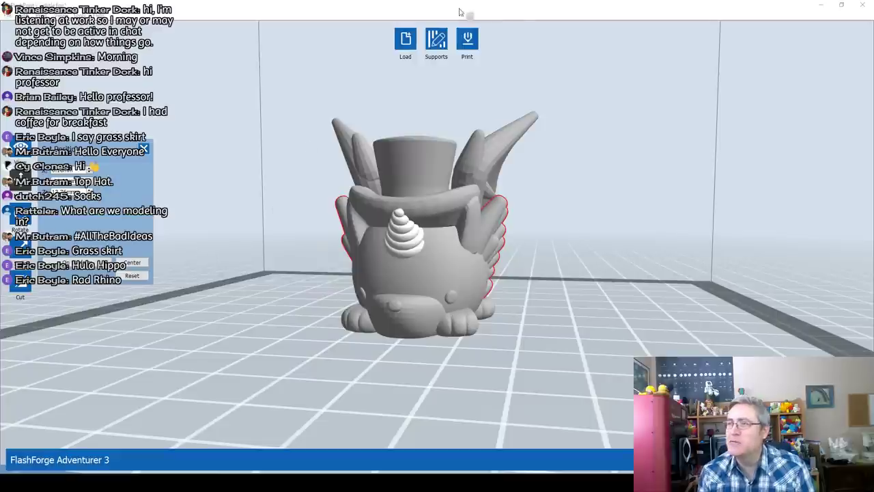
Step: Open the expanded print settings and set the infill's fill density to 0%
click(467, 39)
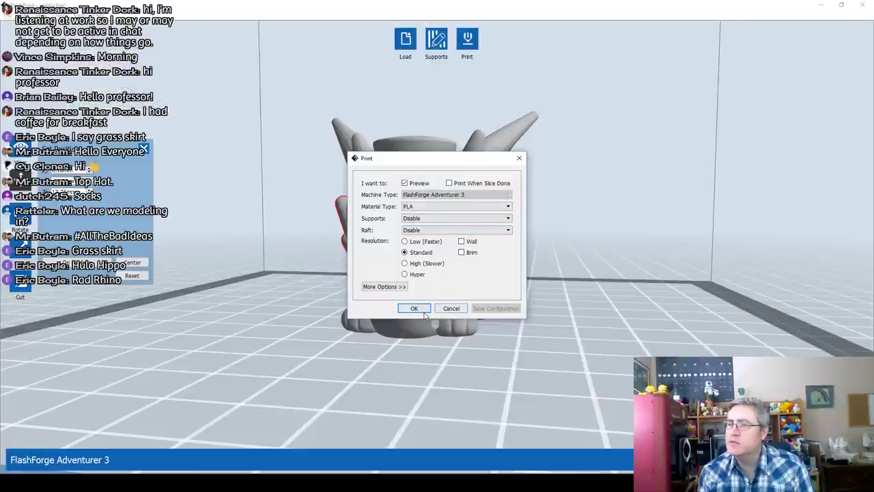
click(402, 286)
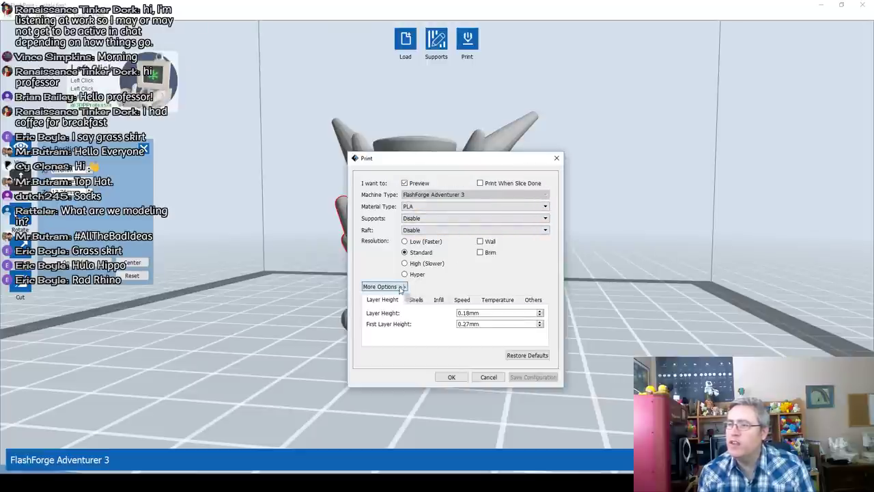
click(438, 301)
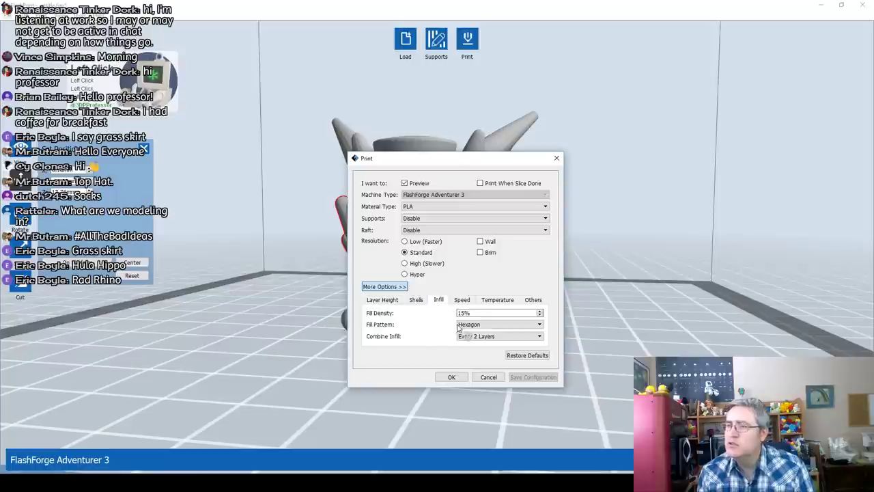
double_click(469, 312)
text(0)
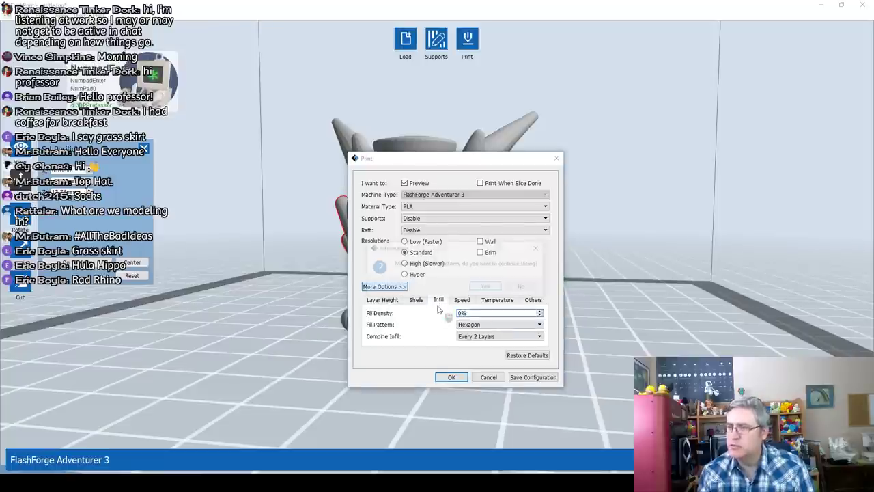
Step: Accept the print settings for slicing and choose the 2016 NYIAS (F:) drive as the destination for the sliced file
key(KP_Enter)
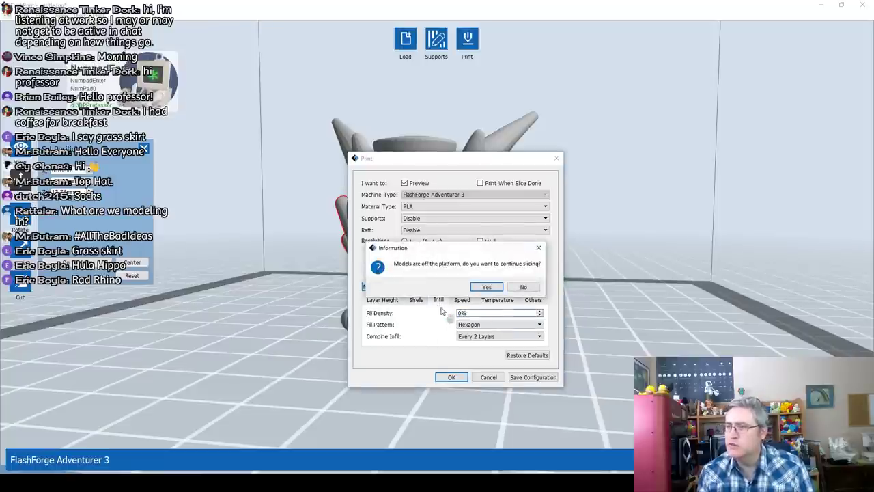
click(522, 287)
click(464, 380)
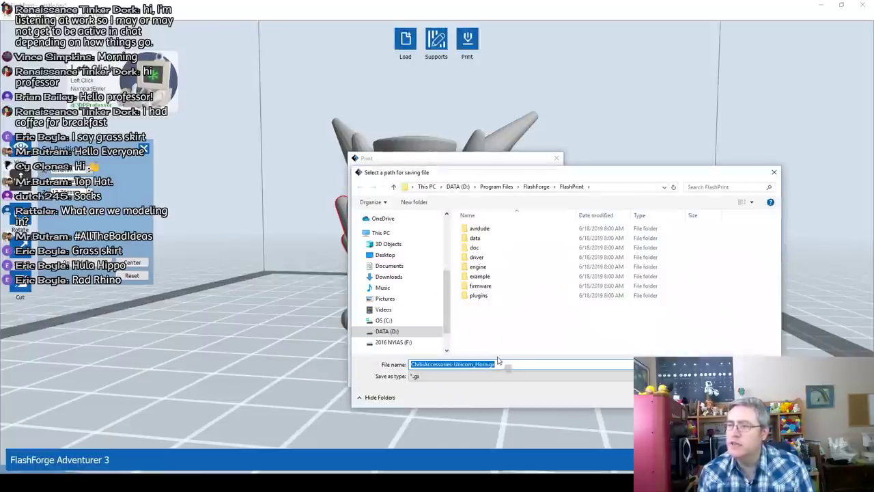
scroll(445, 323, down, 2)
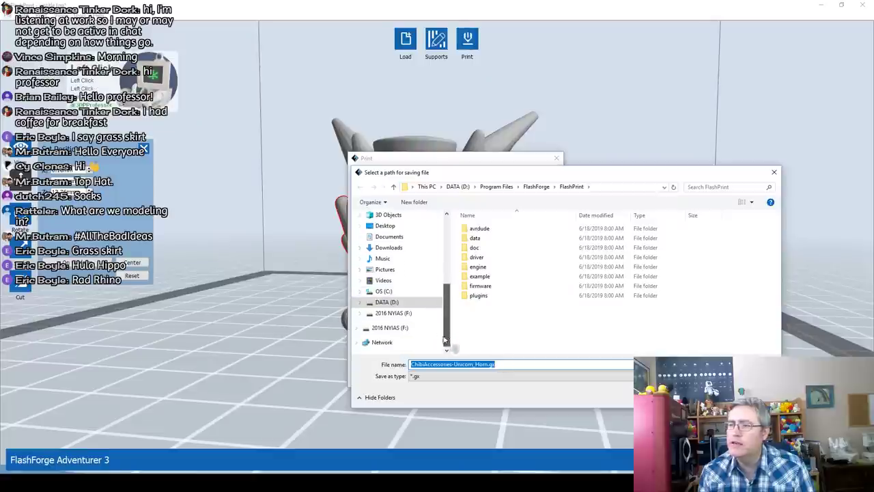
click(393, 312)
Step: Name the sliced file "SirUniFox Dragon" and save it in gx format
click(503, 362)
double_click(502, 362)
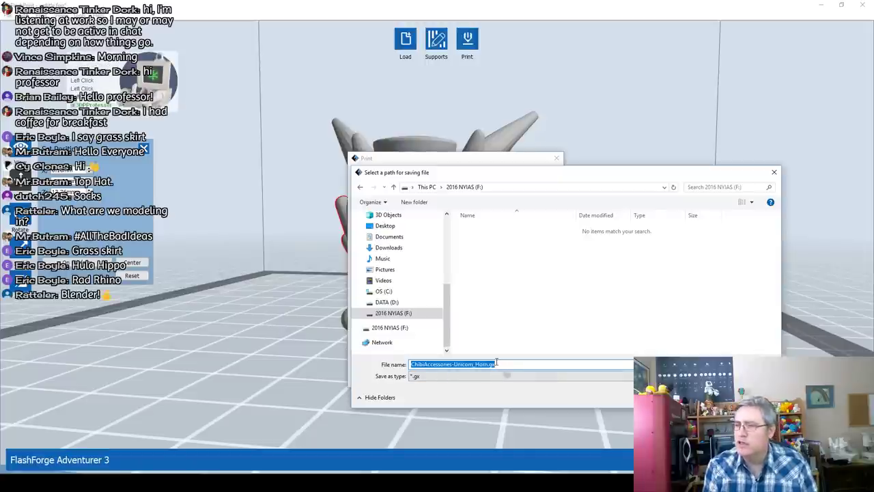
text(UniFox)
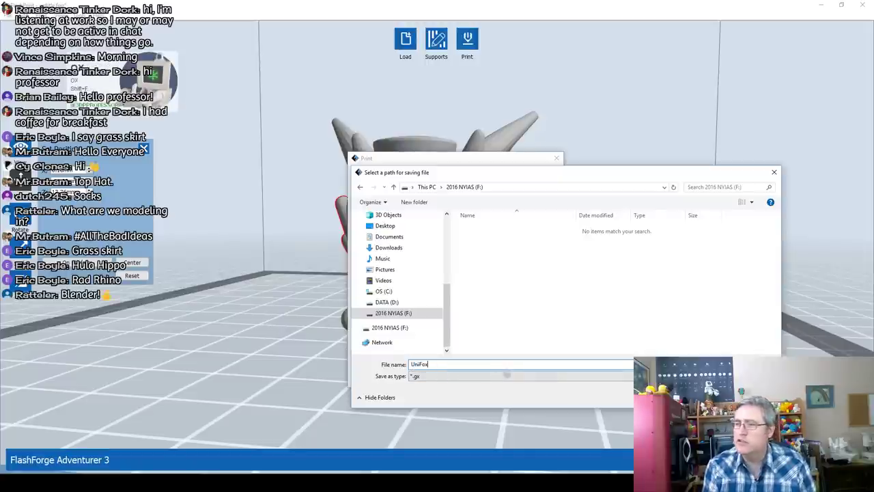
key(Home)
text(Sir)
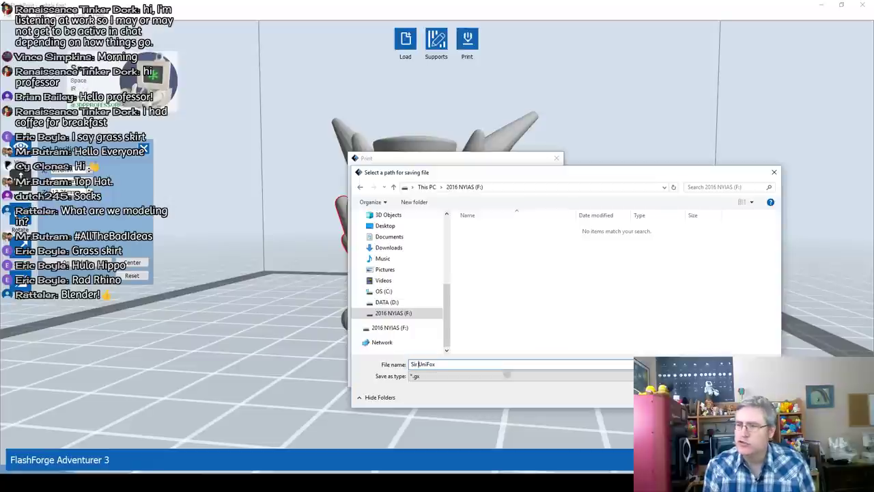
key(BackSpace)
key(End)
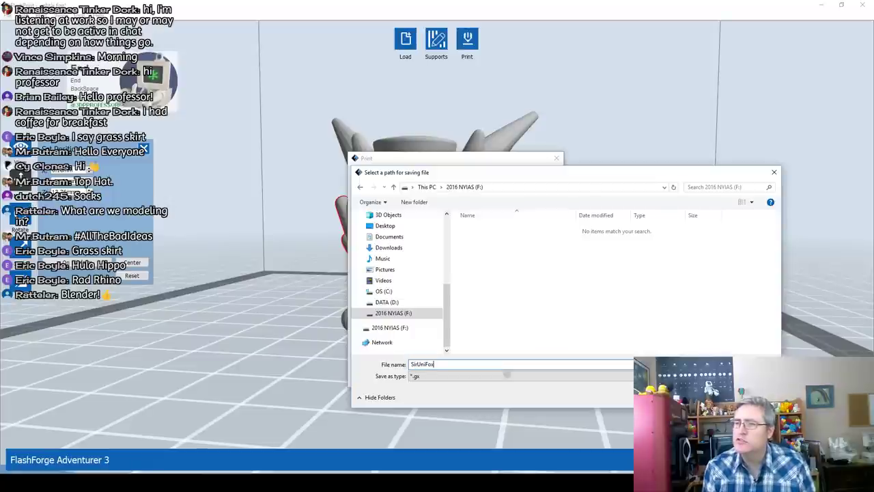
text(Dragon)
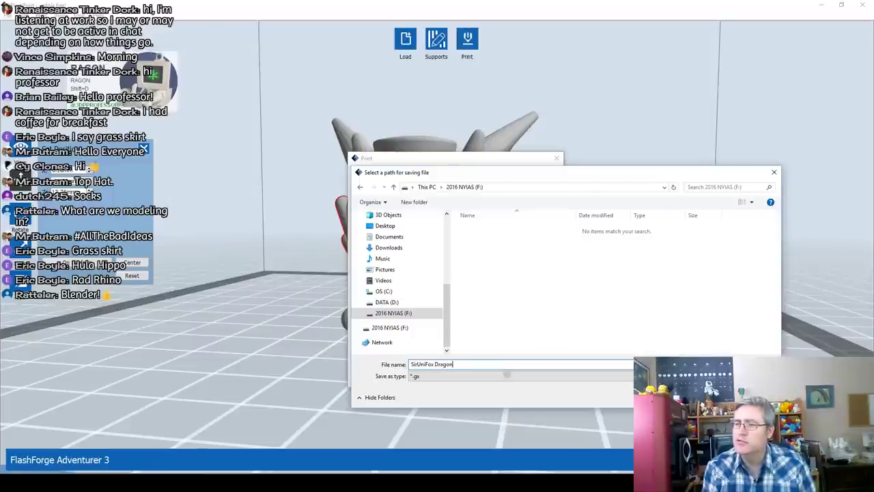
key(Return)
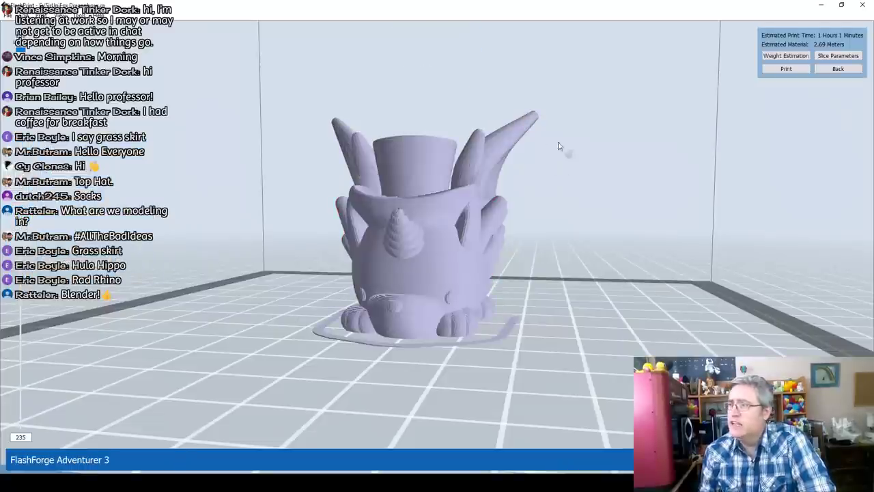
Step: Inspect the sliced preview from above and run down through its layers to check the inside of the model
right_drag(521, 159, 468, 303)
middle_drag(468, 303, 480, 209)
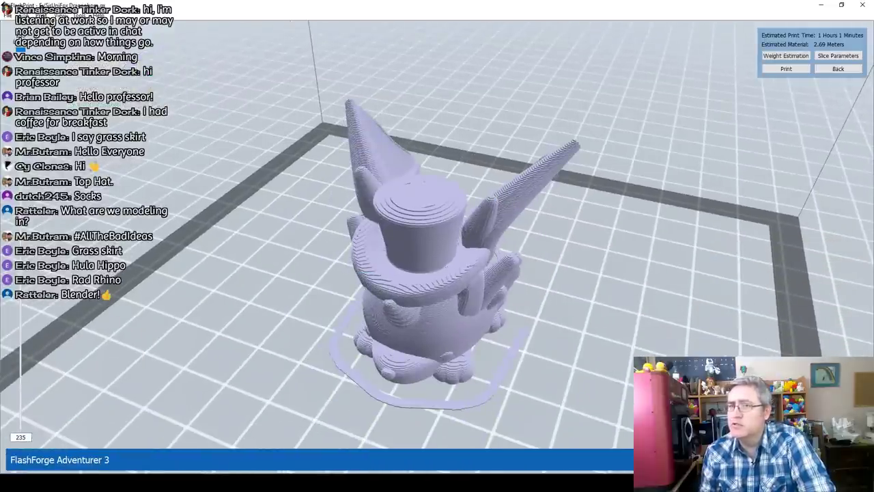
click(20, 49)
drag(21, 49, 18, 297)
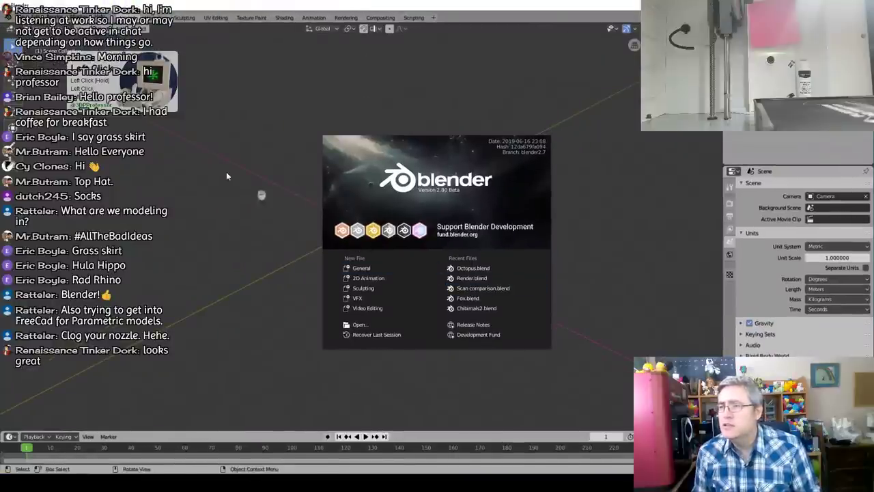
Step: Switch to Blender and open ChibimalsBlank.blend from the Chibimals source folder
click(98, 80)
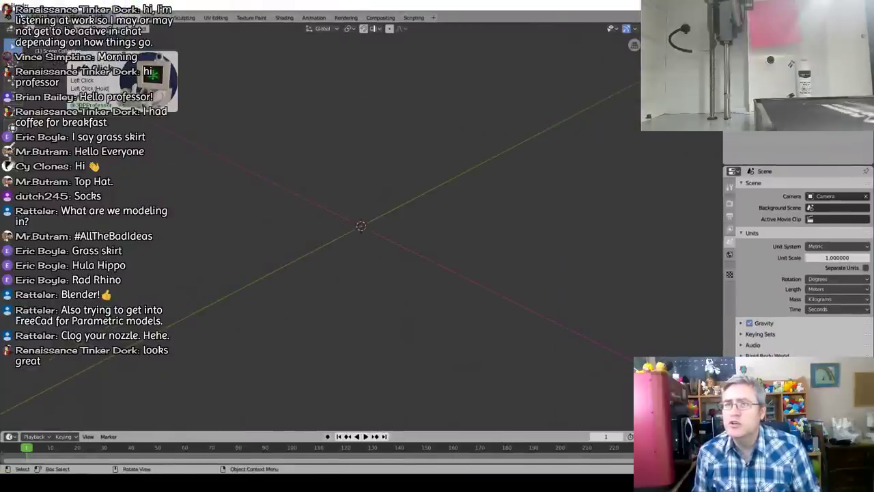
click(21, 17)
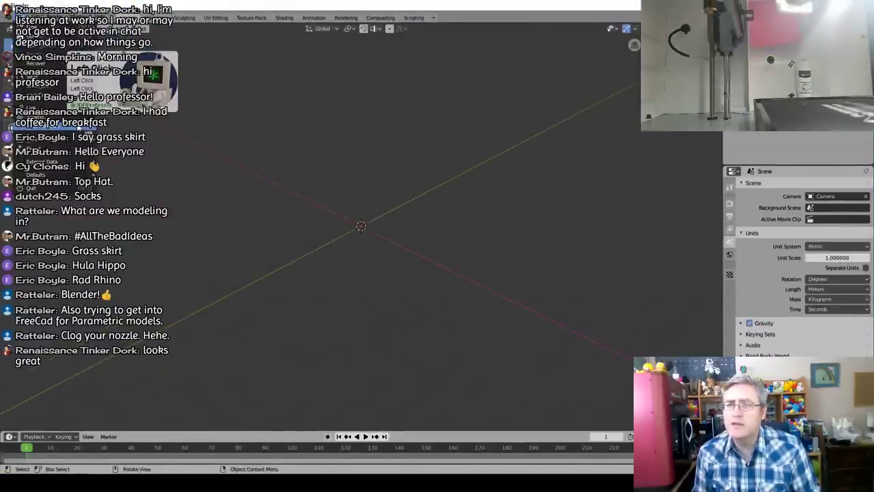
mouse_move(77, 129)
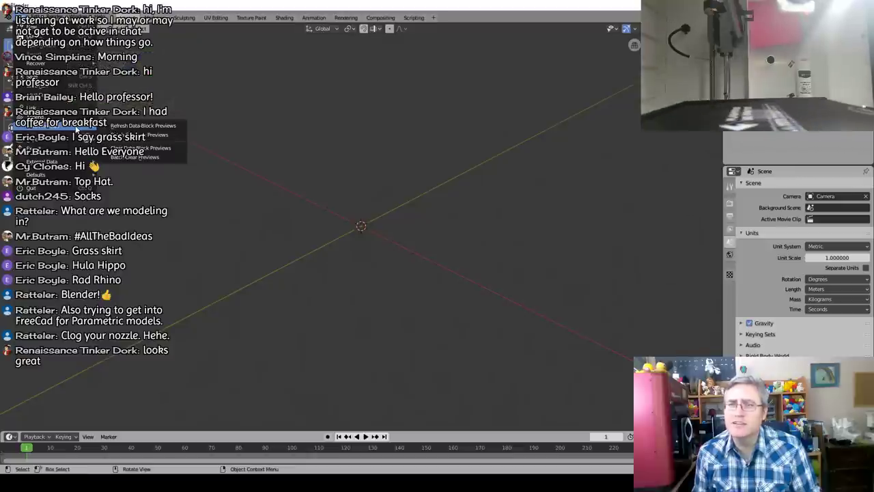
mouse_move(69, 49)
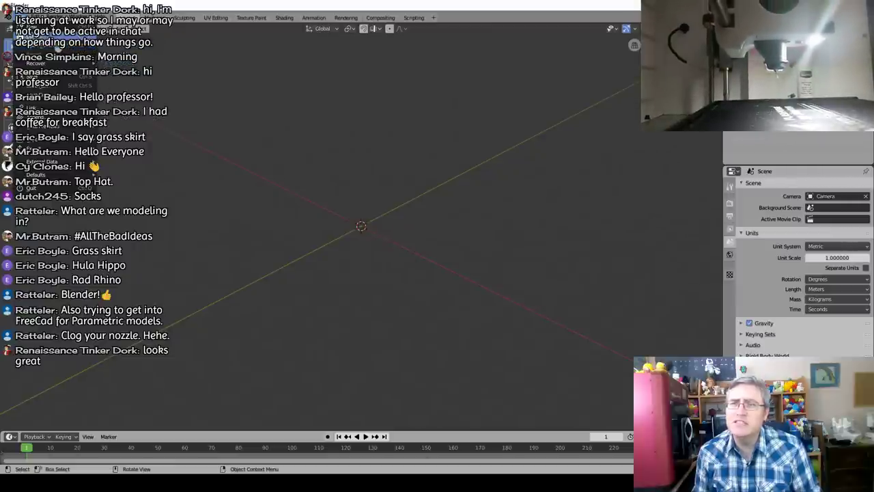
click(49, 39)
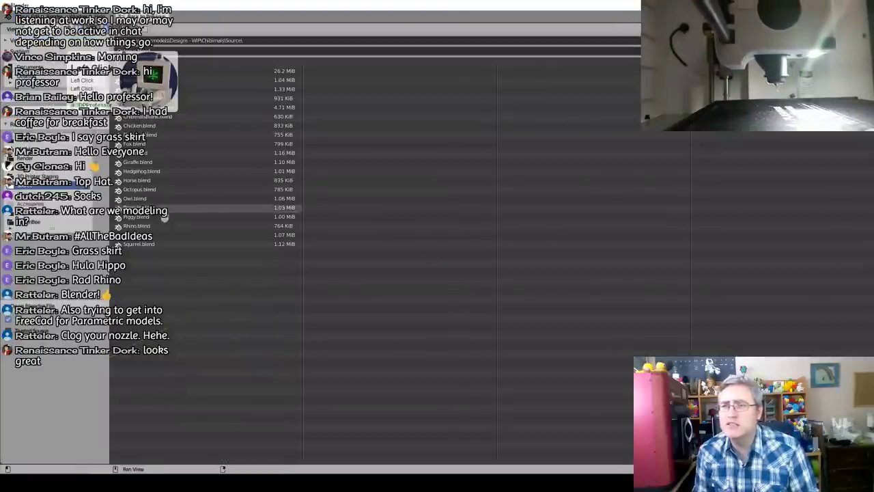
double_click(155, 116)
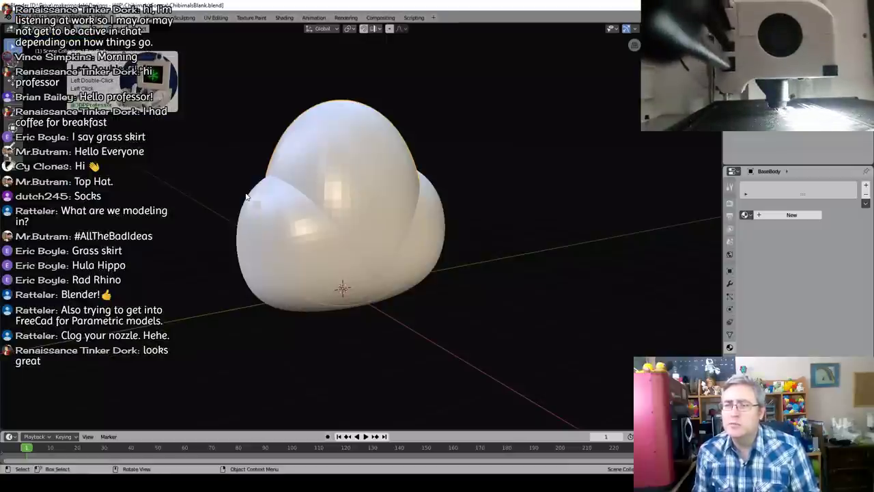
Step: Examine the blank Chibimal's upright and horizontal body shapes from several angles and distances
scroll(253, 198, up, 2)
scroll(268, 168, down, 4)
middle_drag(268, 168, 114, 247)
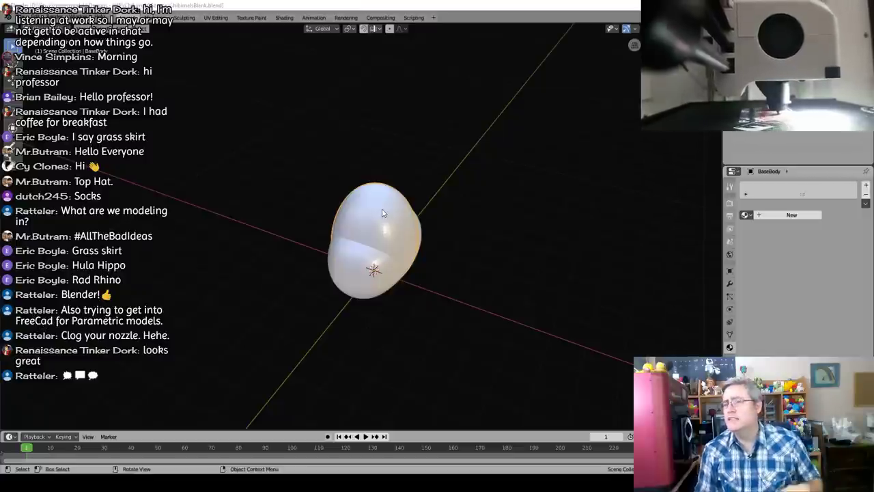
scroll(375, 239, up, 2)
middle_drag(366, 239, 342, 236)
scroll(327, 232, down, 2)
scroll(340, 245, up, 4)
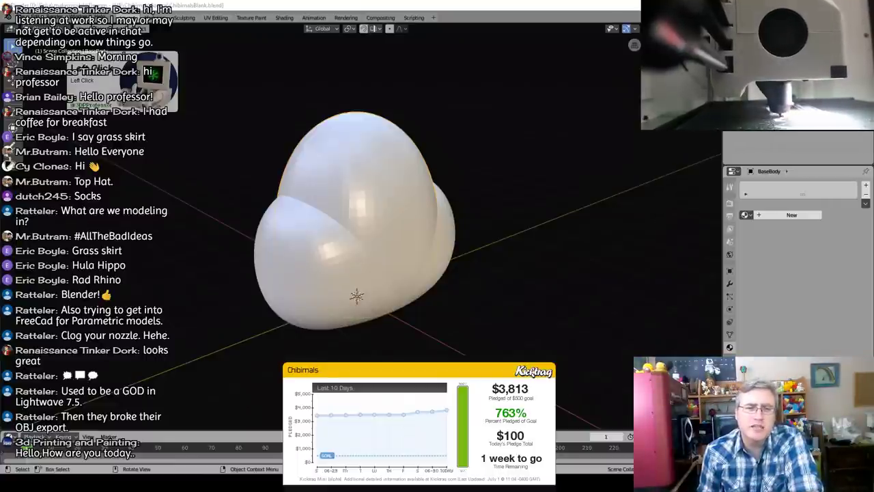
click(547, 205)
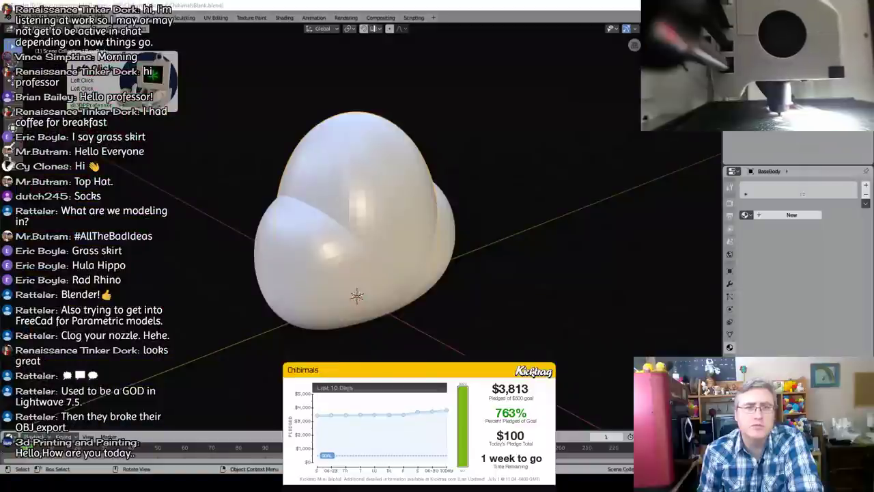
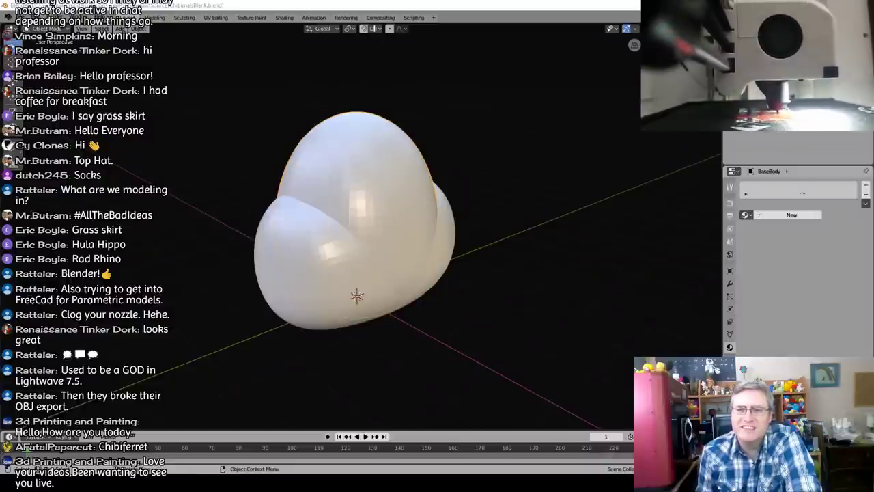
key(alt+a)
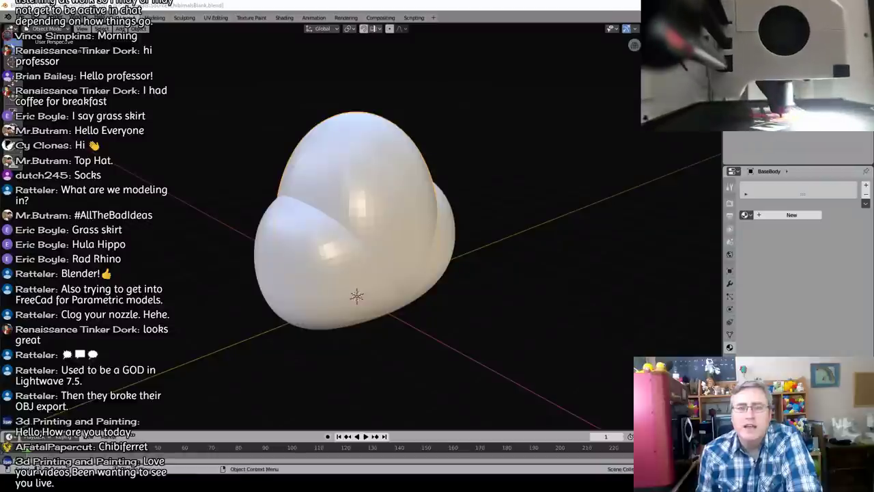
Step: Try a freehand annotation stroke on the front of the upright body, then undo it
middle_drag(377, 207, 349, 203)
key(d)
mouse_move(317, 171)
mouse_down()
mouse_move(346, 179)
mouse_move(359, 212)
mouse_up()
key(ctrl+z)
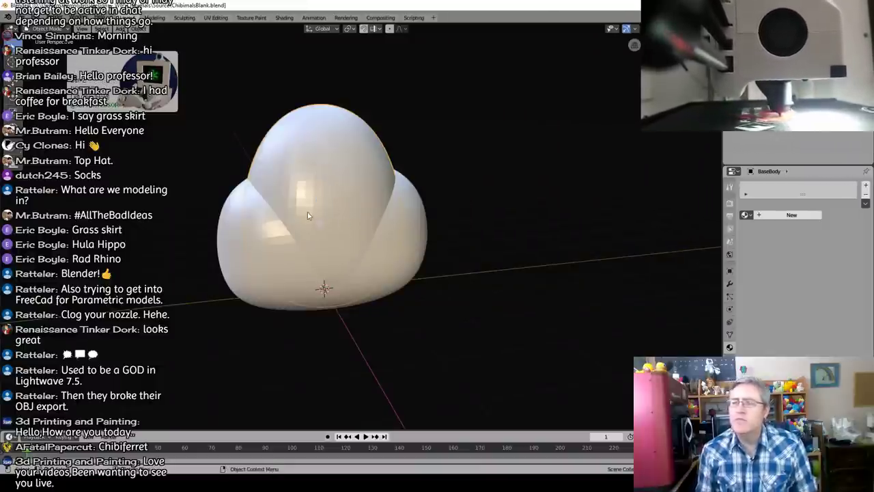
Step: Isolate the upright egg-shaped body and sketch annotation outlines of a large nose, two eyes and two ears on it
scroll(308, 216, down, 2)
scroll(307, 214, up, 5)
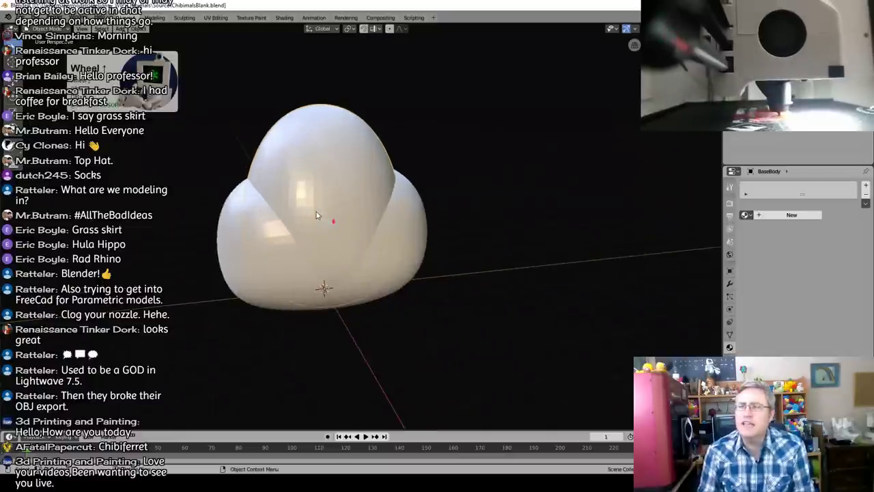
shift+middle_drag(327, 229, 351, 220)
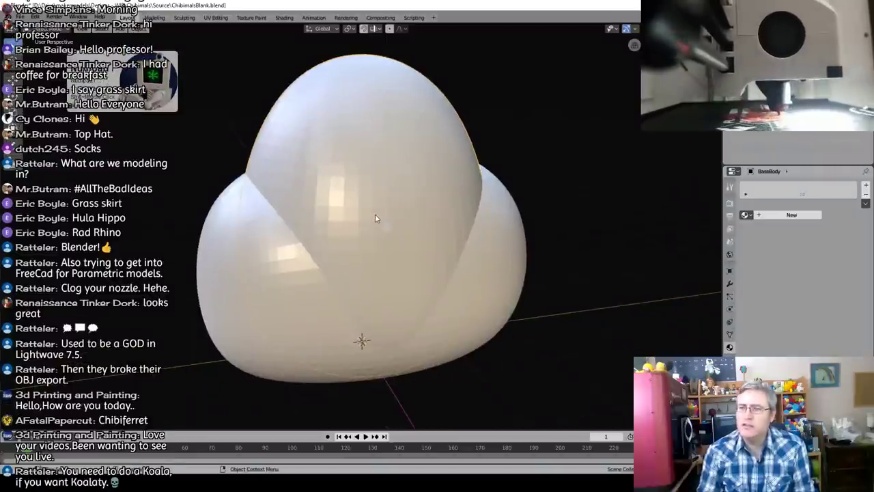
key(KP_Divide)
mouse_move(366, 231)
middle_down()
mouse_move(360, 228)
mouse_move(373, 233)
middle_up()
mouse_move(379, 183)
mouse_down()
mouse_move(336, 198)
mouse_move(398, 217)
mouse_move(372, 172)
mouse_move(328, 175)
mouse_up()
drag(412, 169, 422, 172)
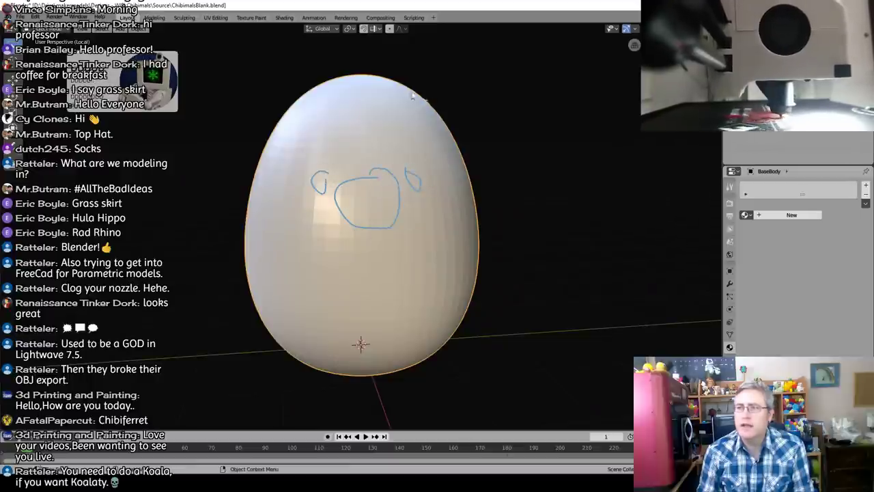
mouse_move(412, 97)
mouse_down()
mouse_move(465, 64)
mouse_move(458, 136)
mouse_up()
mouse_move(311, 87)
mouse_down()
mouse_move(254, 95)
mouse_move(264, 141)
mouse_up()
Step: Undo the nose, eye and ear annotations and bring the other body back into view
mouse_move(335, 283)
middle_down()
mouse_move(395, 289)
mouse_move(359, 291)
mouse_move(478, 316)
mouse_move(500, 304)
mouse_move(456, 304)
mouse_move(451, 326)
mouse_move(379, 286)
middle_up()
key(ctrl+z)
key(ctrl+z)
key(ctrl+z)
key(ctrl+z)
key(ctrl+z)
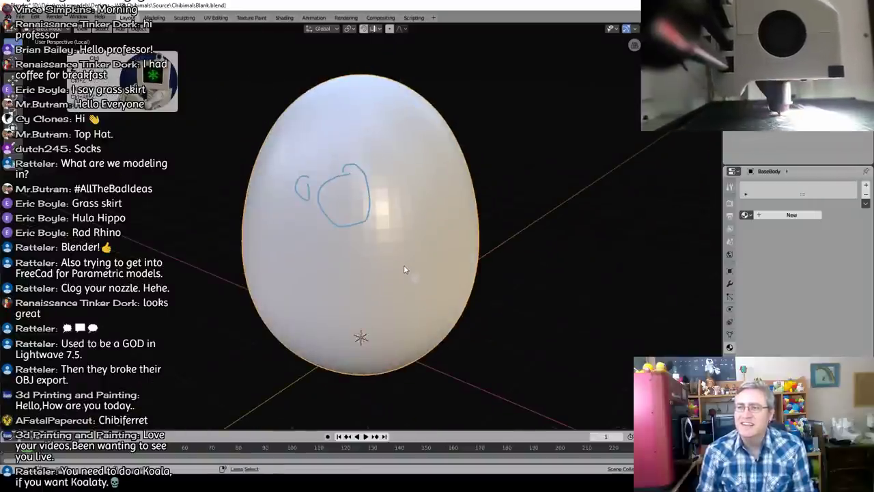
key(ctrl+z)
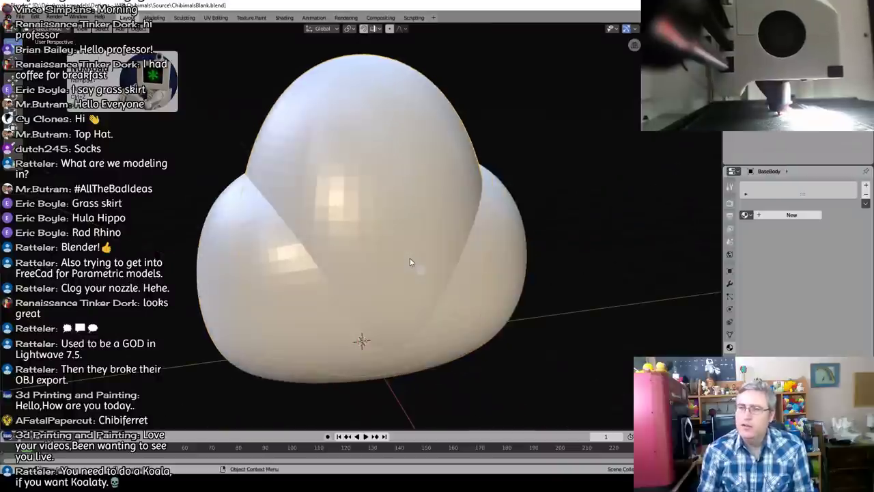
Step: Isolate the horizontal base body and turn it to show its end
key(ctrl+z)
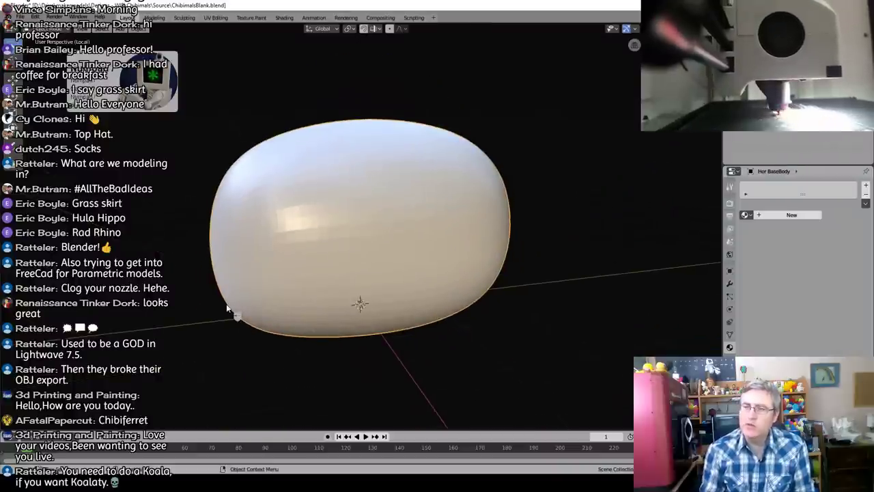
middle_drag(234, 300, 289, 289)
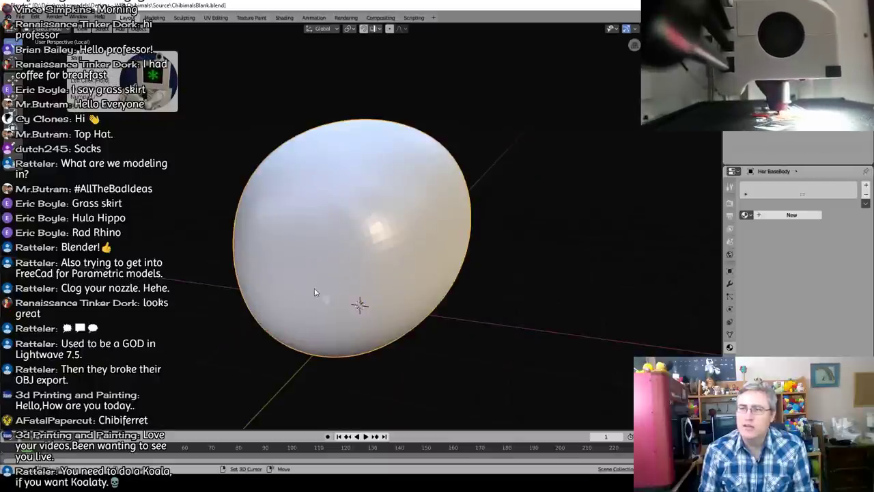
key(shift+d)
right_click(310, 246)
key(x)
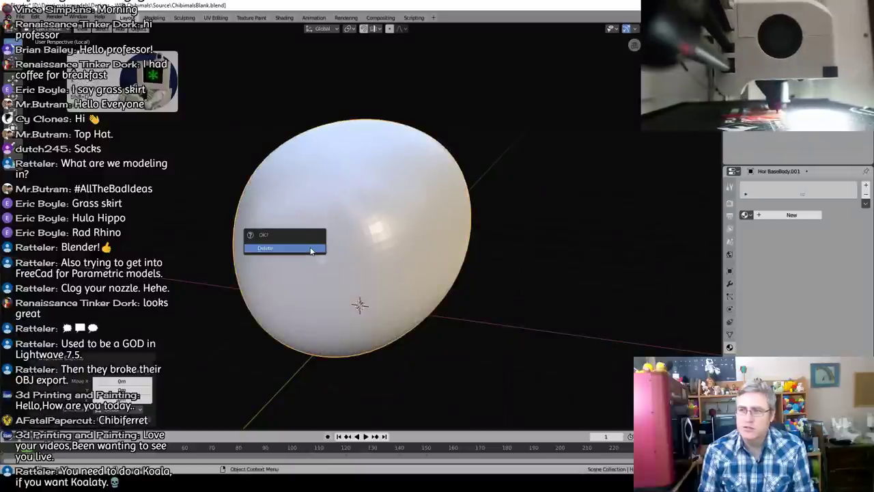
click(309, 250)
key(Delete)
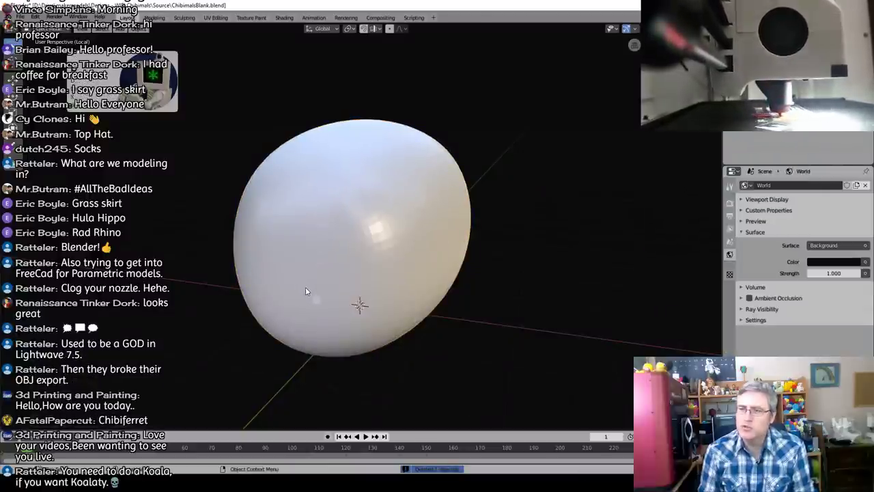
Step: Sketch a round annotation outline over the lower middle of the horizontal body in front orthographic view
mouse_move(302, 289)
mouse_down()
mouse_move(259, 308)
mouse_move(321, 350)
mouse_up()
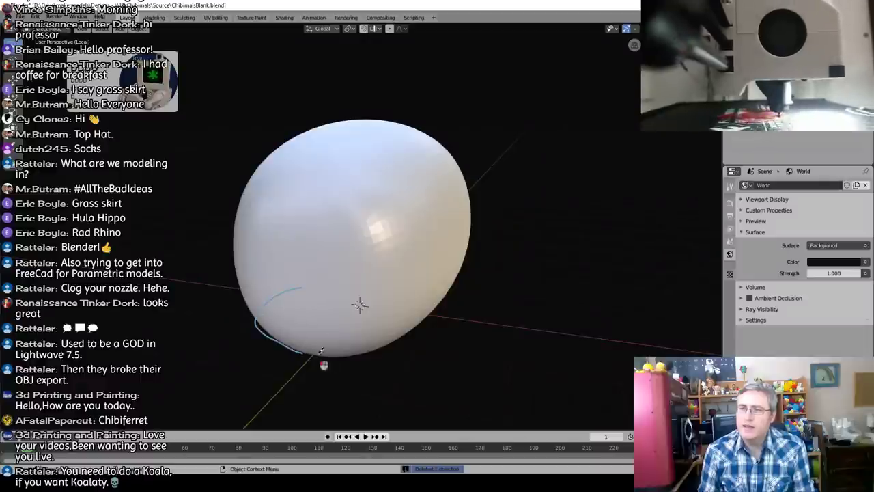
mouse_move(365, 222)
middle_down()
mouse_move(357, 236)
mouse_move(337, 228)
mouse_move(330, 242)
mouse_move(369, 262)
mouse_move(370, 272)
middle_up()
key(KP_1)
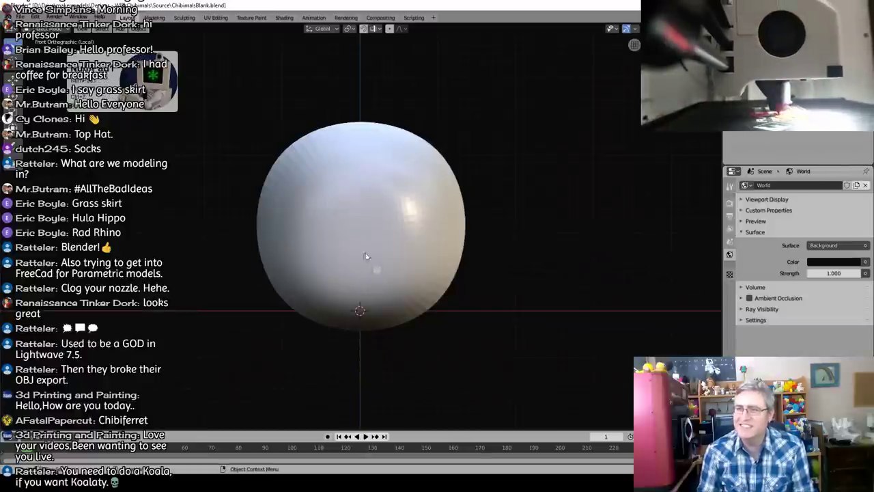
mouse_move(367, 248)
mouse_down()
mouse_move(341, 321)
mouse_move(411, 293)
mouse_up()
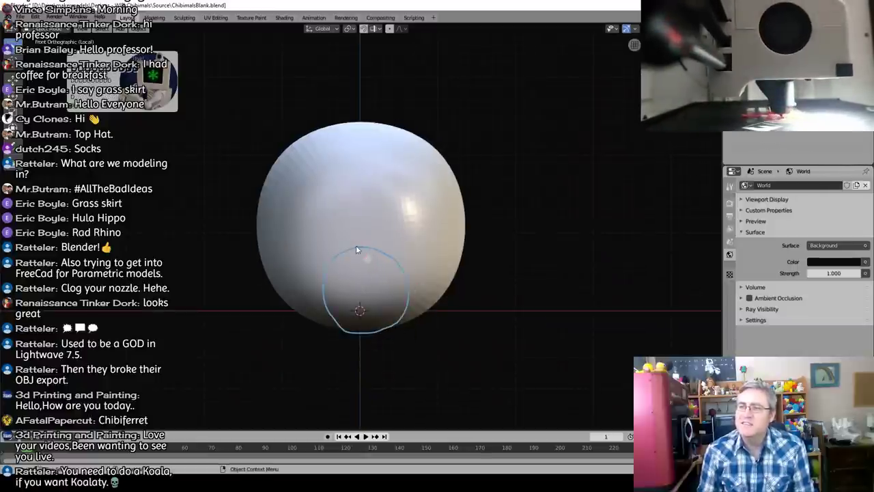
Step: Sketch annotation outlines of two pointed ears above the horizontal body and two eyes beside the round nose outline
mouse_move(418, 138)
mouse_down()
mouse_move(480, 142)
mouse_move(465, 181)
mouse_up()
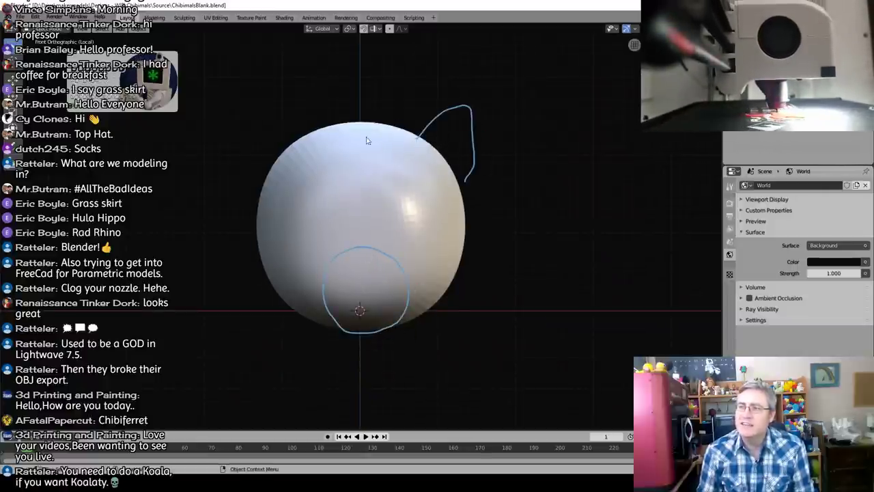
mouse_move(321, 135)
mouse_down()
mouse_move(242, 125)
mouse_move(286, 201)
mouse_up()
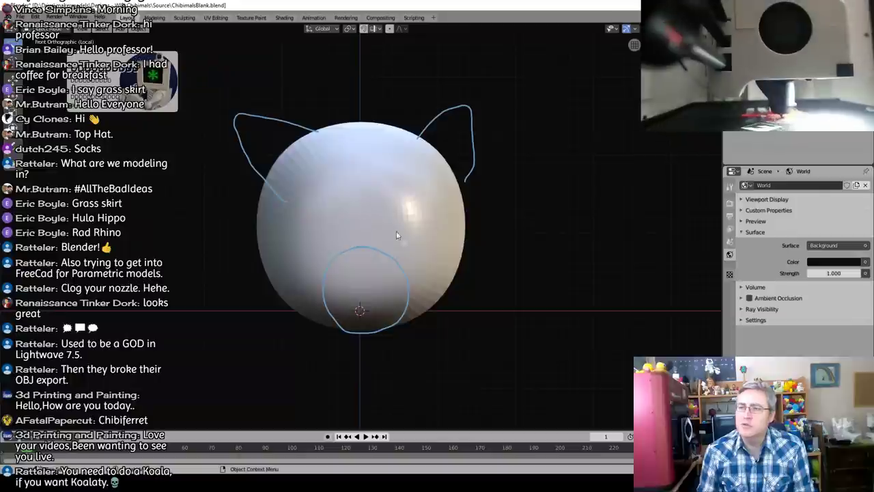
mouse_move(435, 251)
mouse_down()
mouse_move(432, 275)
mouse_move(422, 248)
mouse_up()
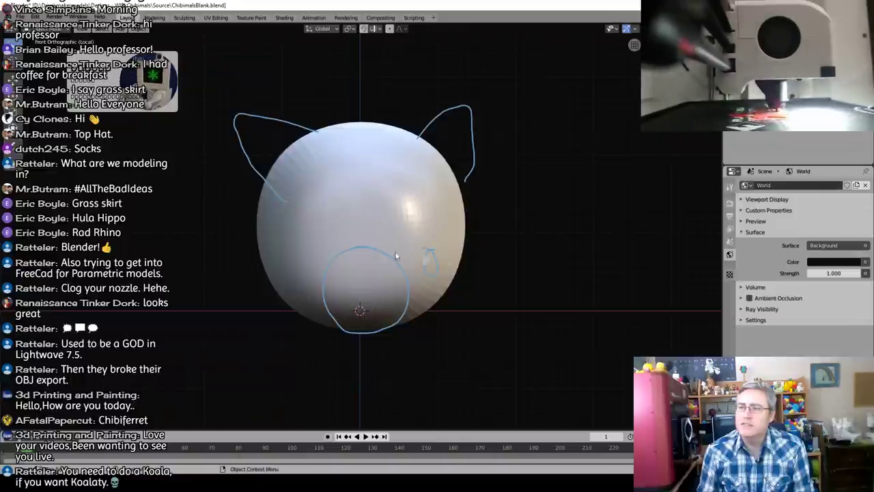
drag(287, 232, 298, 272)
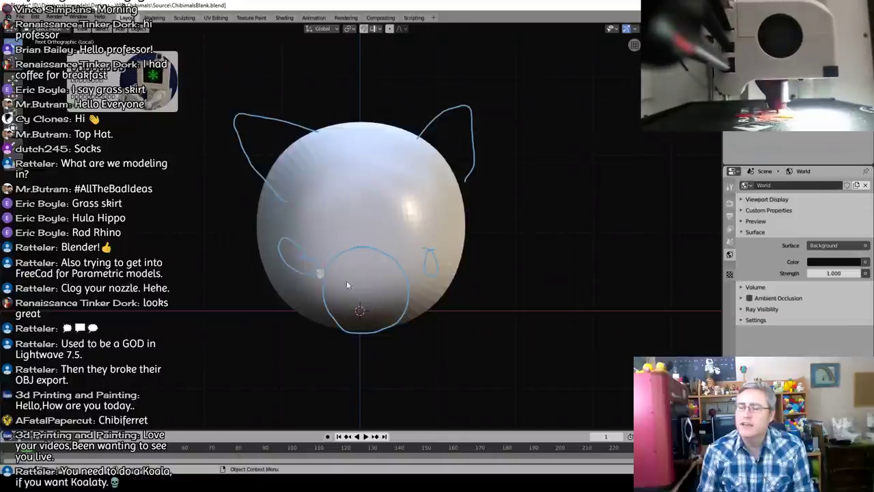
Step: Undo all the nose, ear and eye annotations drawn on the horizontal body
middle_drag(414, 290, 360, 305)
key(ctrl+z)
key(ctrl+z)
key(ctrl+z)
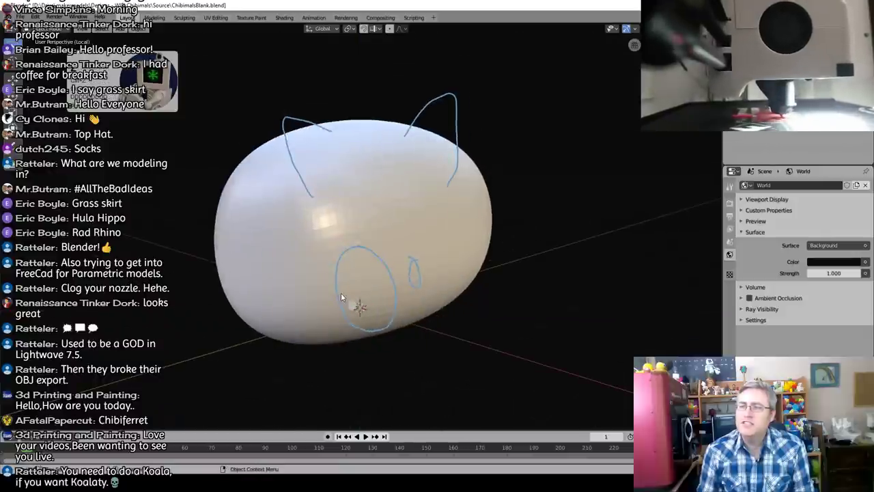
key(ctrl+z)
key(ctrl+z)
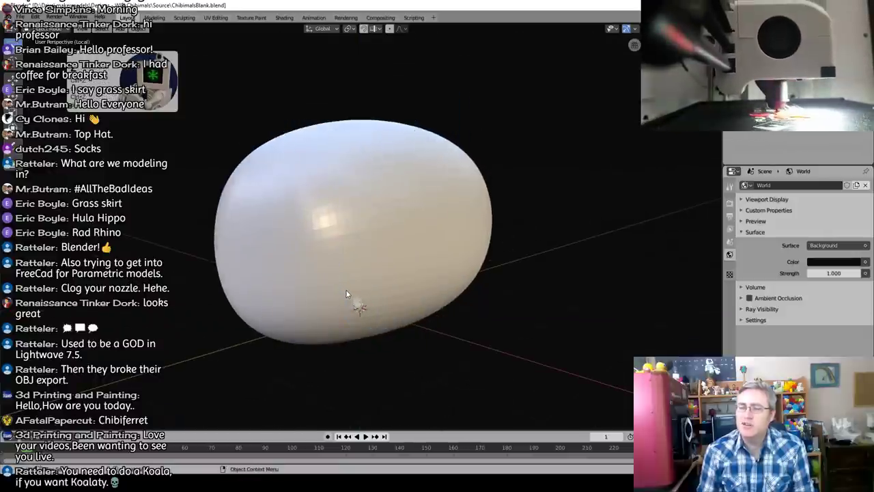
Step: Bring both bodies back into view and delete the horizontal base body, keeping the upright egg
key(KP_Divide)
click(387, 179)
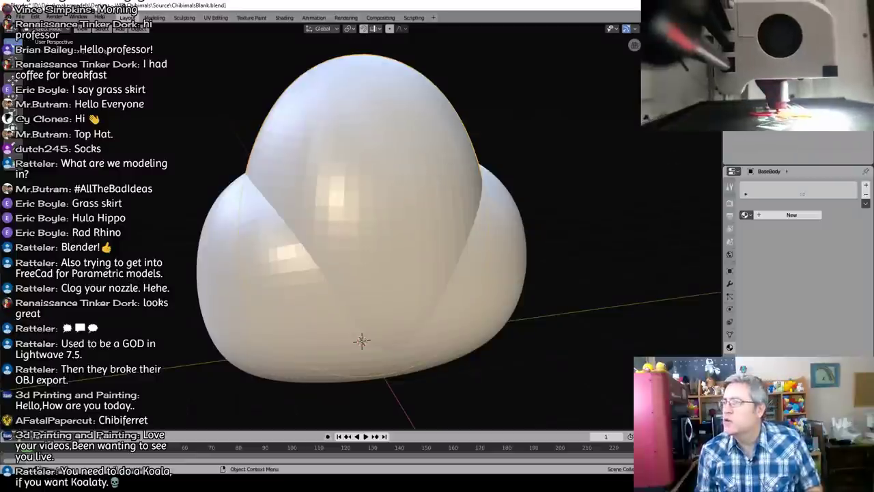
key(x)
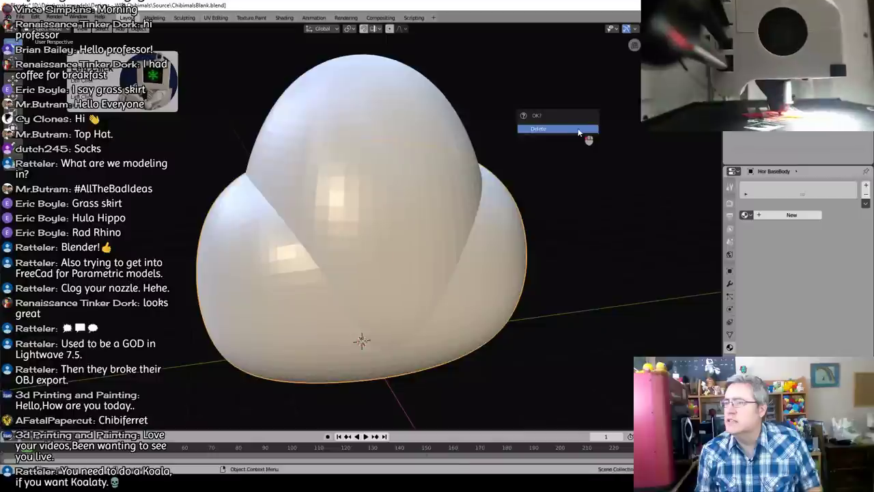
click(587, 136)
Step: Add a plane mesh at the base of the egg body in right orthographic view
scroll(385, 226, down, 2)
middle_drag(348, 202, 378, 197)
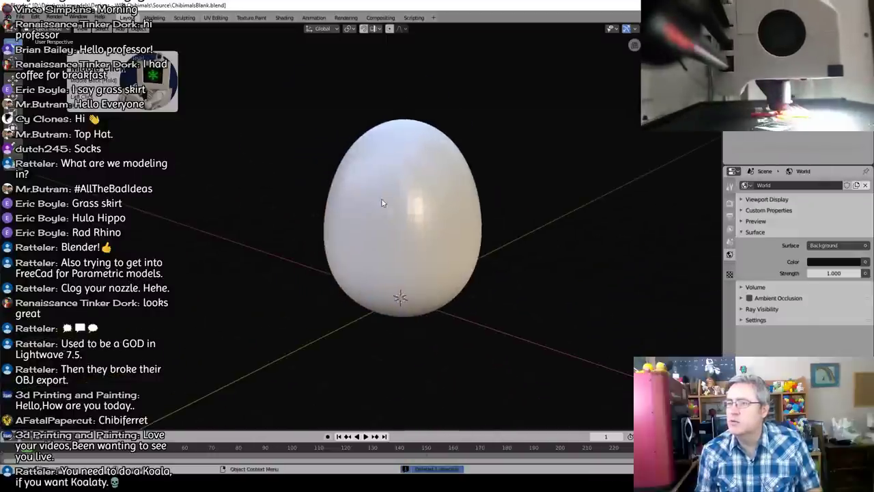
key(KP_3)
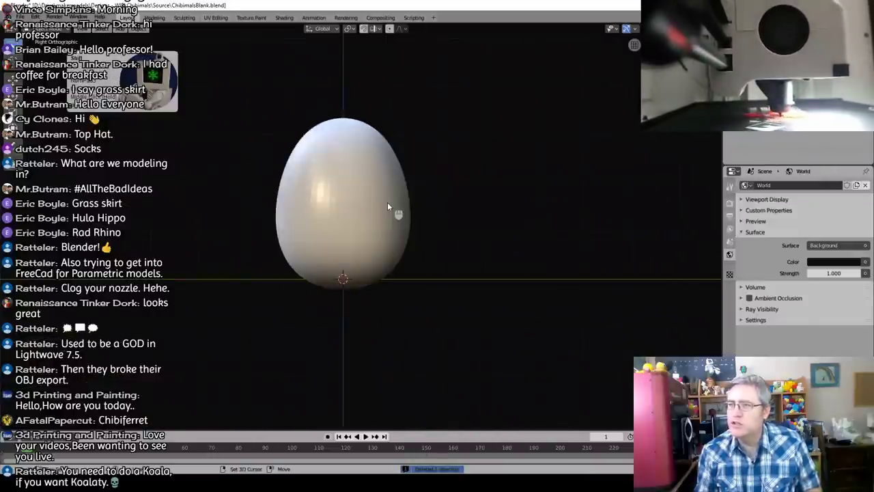
key(shift+a)
mouse_move(387, 202)
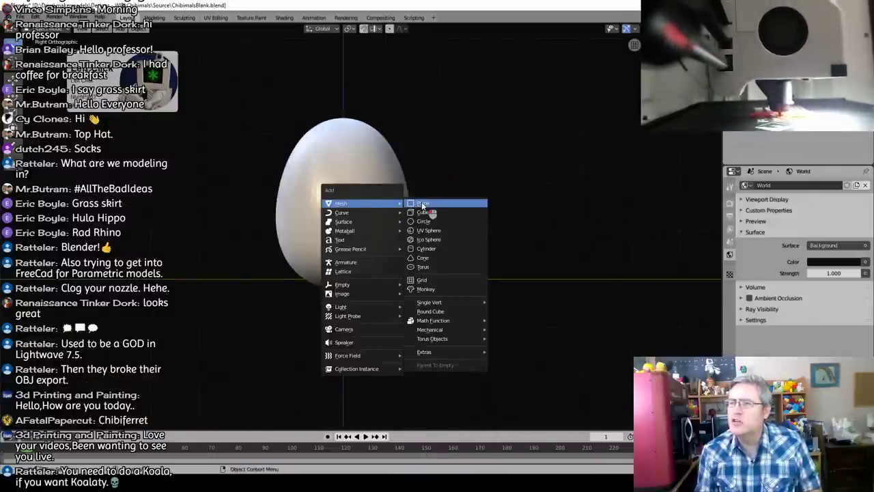
click(418, 203)
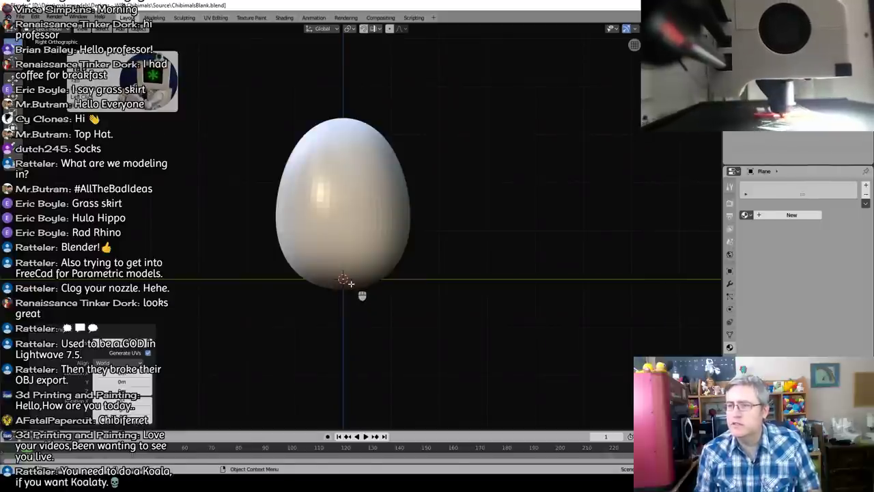
Step: Rotate the plane's mesh 90° to stand upright and move it in front of the egg's upper half
key(Tab)
key(Tab)
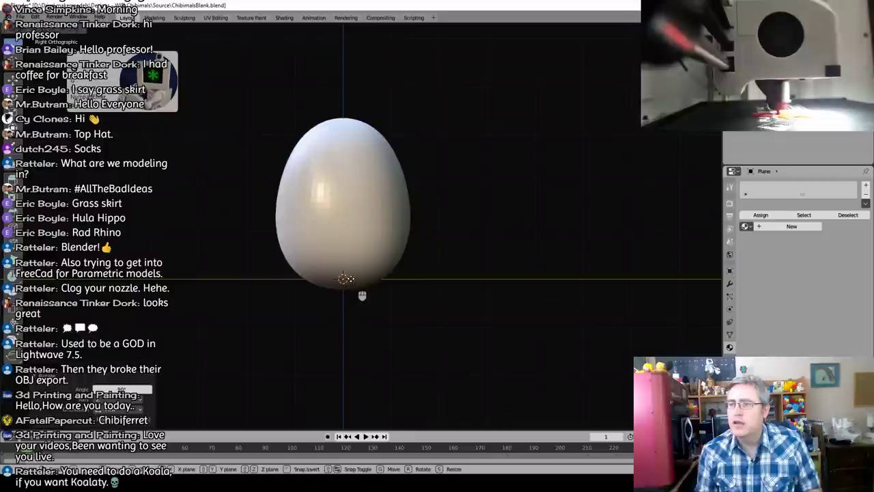
key(g)
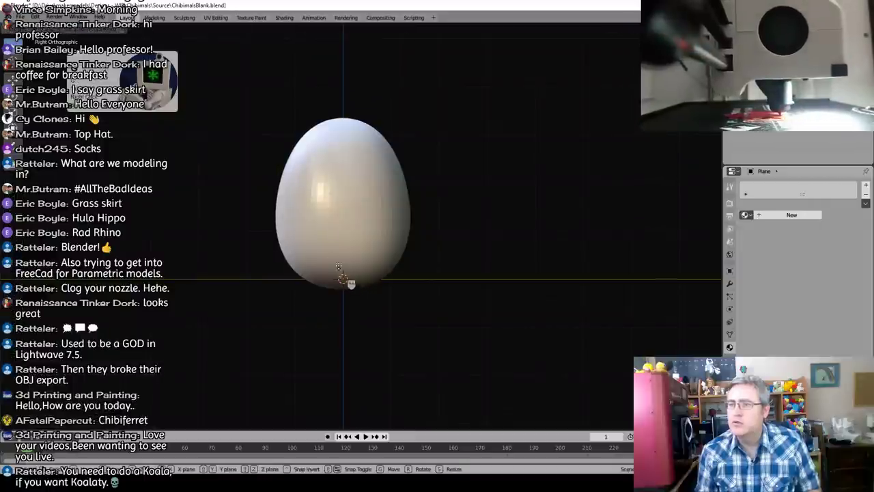
click(276, 176)
Step: Rename the plane to "Nose" while facing it in front orthographic view
key(KP_1)
scroll(481, 179, up, 1)
shift+middle_drag(478, 171, 272, 198)
scroll(263, 199, up, 3)
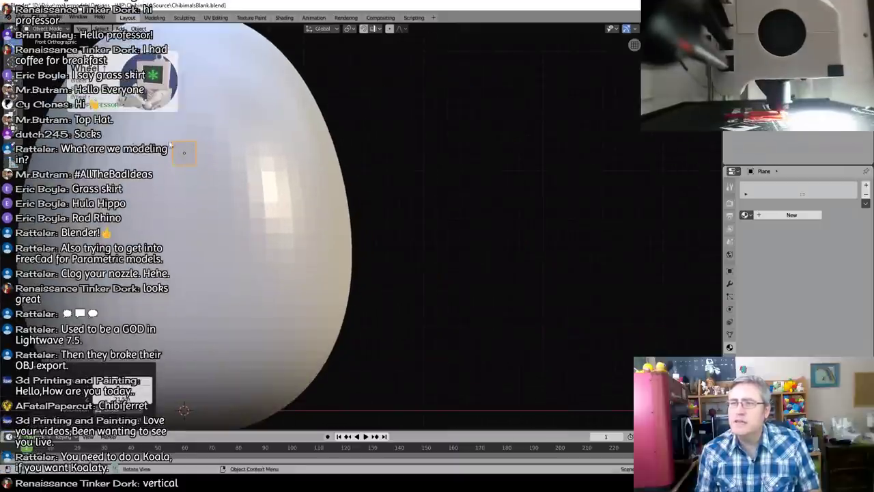
scroll(215, 199, down, 3)
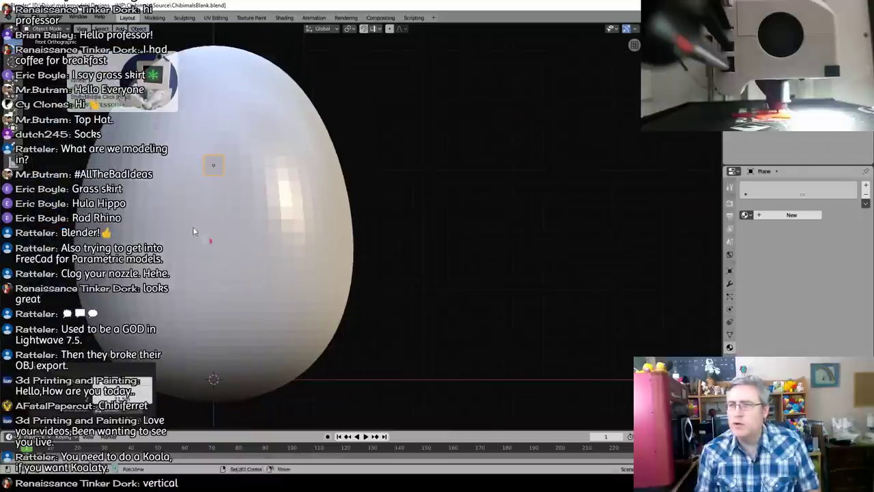
shift+middle_drag(280, 239, 337, 232)
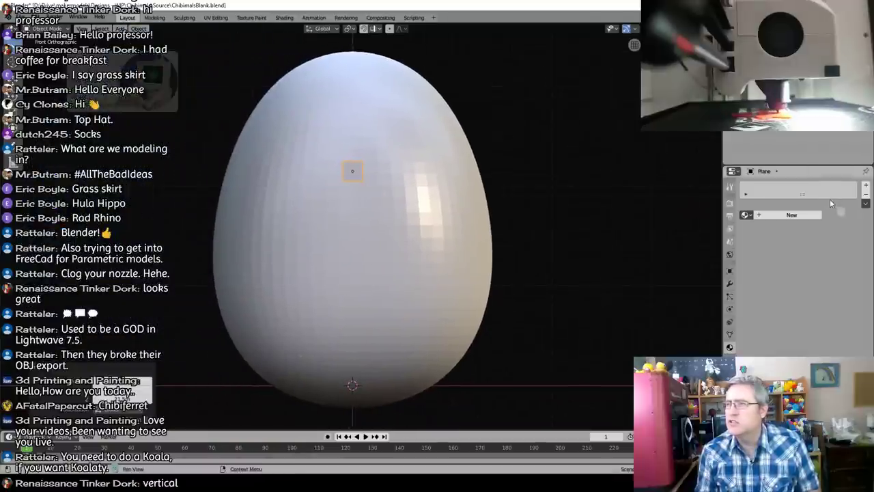
click(352, 171)
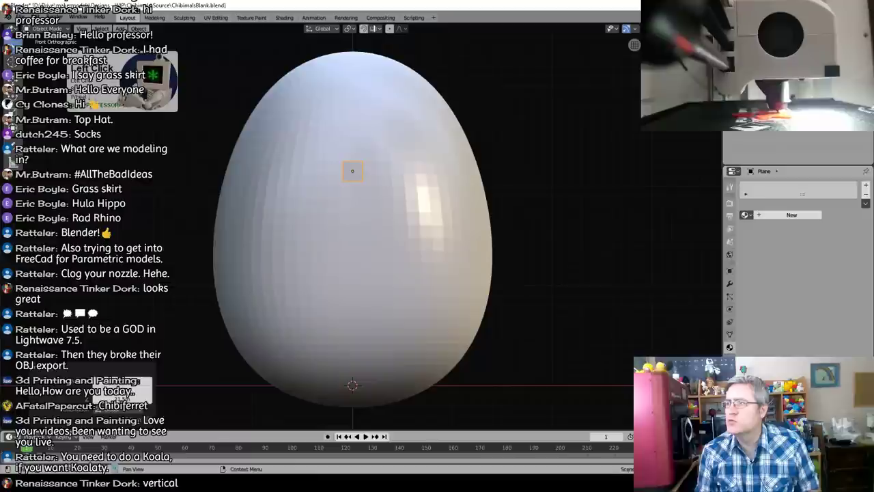
text(Nose)
key(Return)
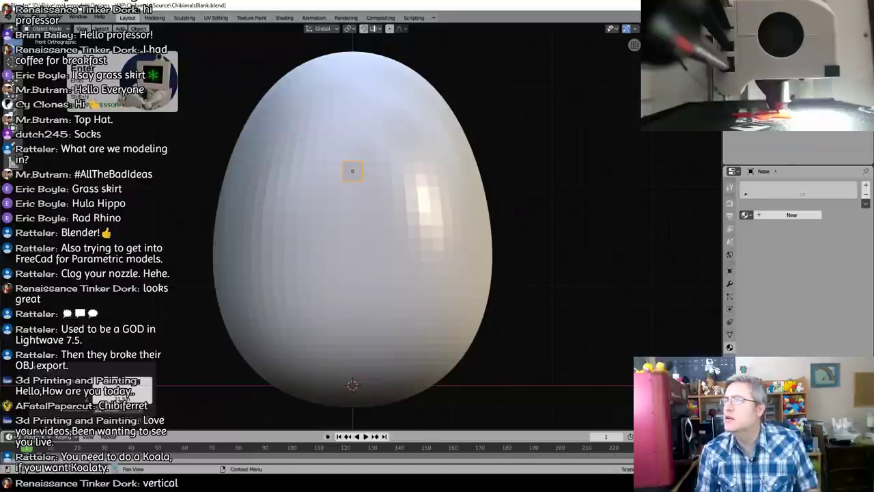
Step: Save the blank file under the new name Cat.blend in the Source folder
click(353, 171)
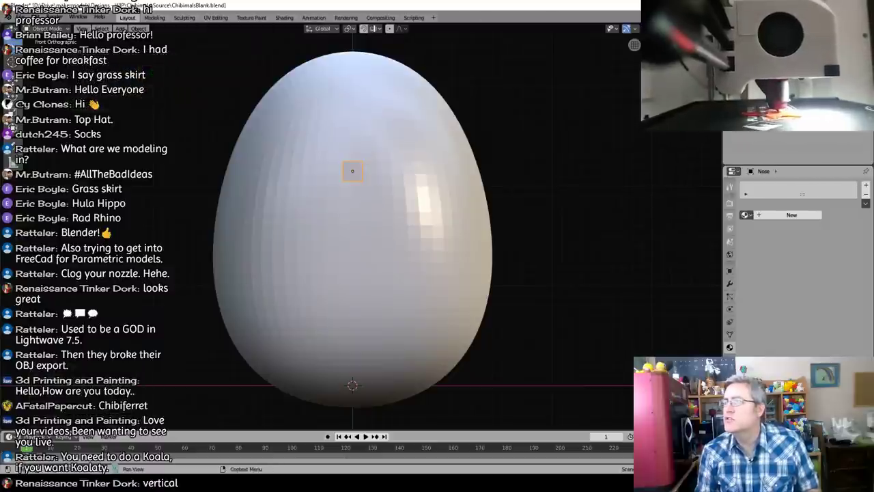
click(352, 171)
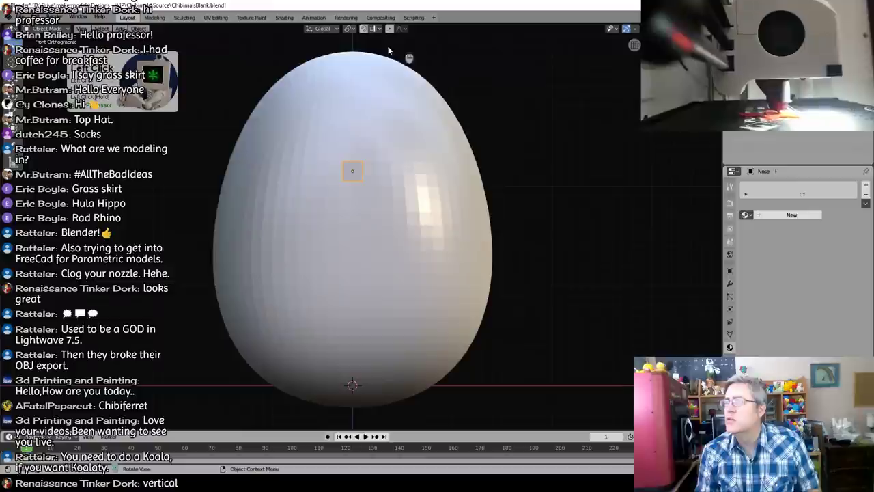
click(20, 16)
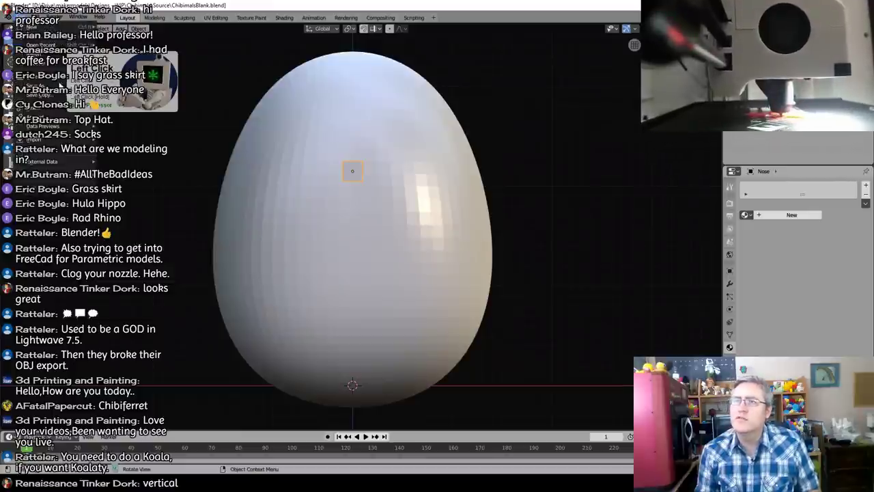
click(52, 93)
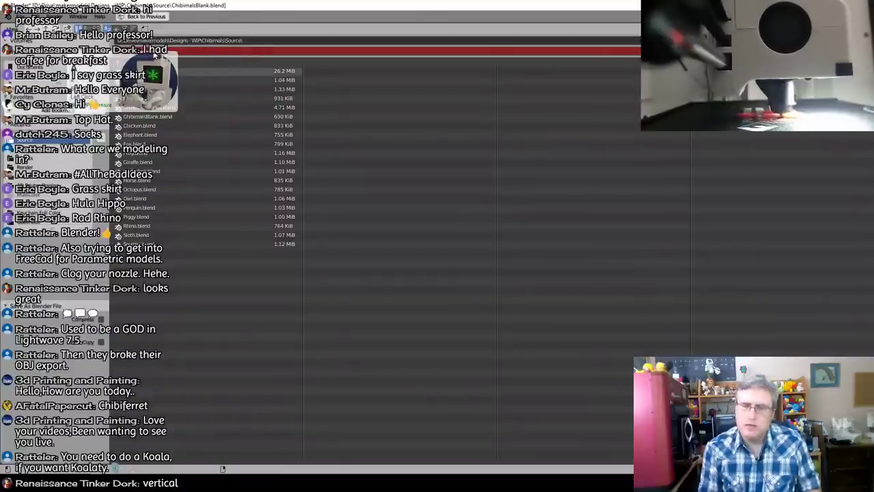
key(Return)
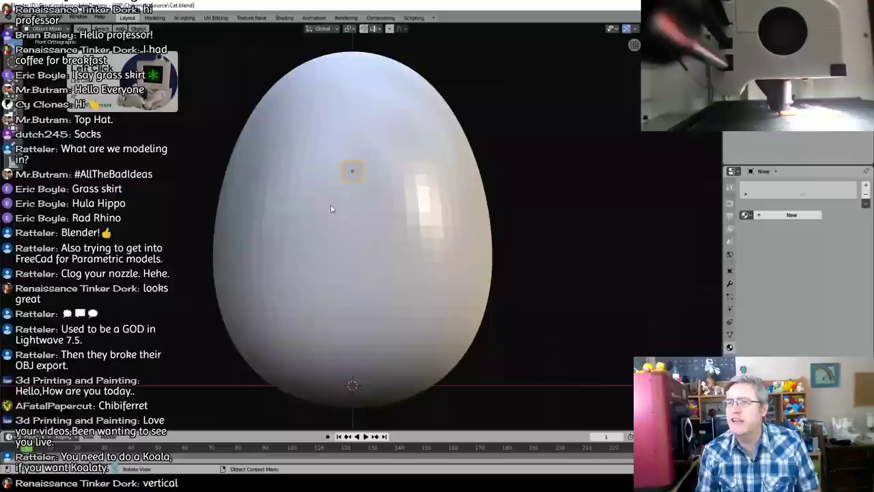
Step: Scale up the nose plane's mesh and divide it into quarters with one vertical and one horizontal centred loop cut
key(Tab)
key(s)
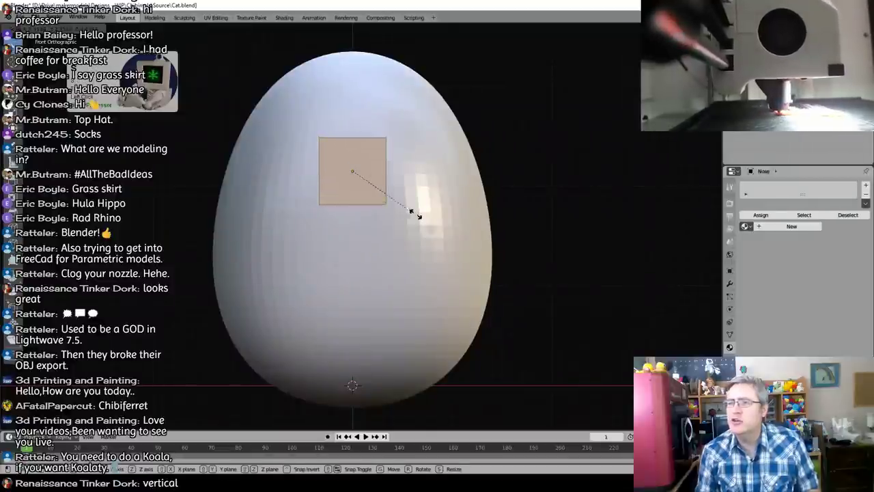
click(434, 233)
key(ctrl+r)
double_click(351, 126)
key(ctrl+r)
click(310, 172)
click(310, 171)
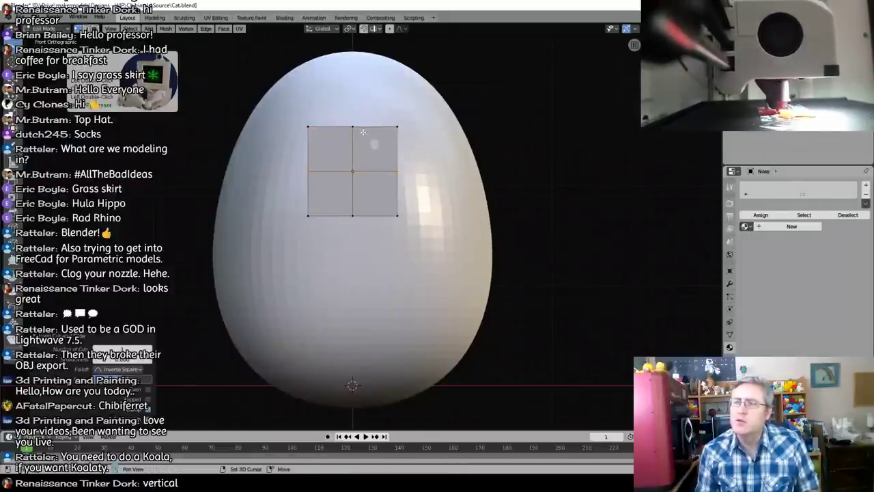
Step: Scale the nose's edge midpoints outward to form an octagon and squash the whole mesh along Z into a wide oval
shift+click(357, 222)
key(s)
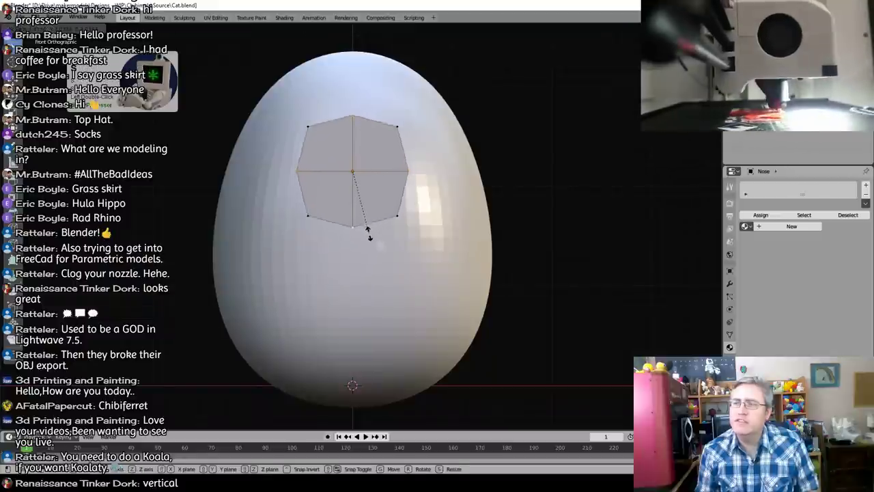
click(375, 240)
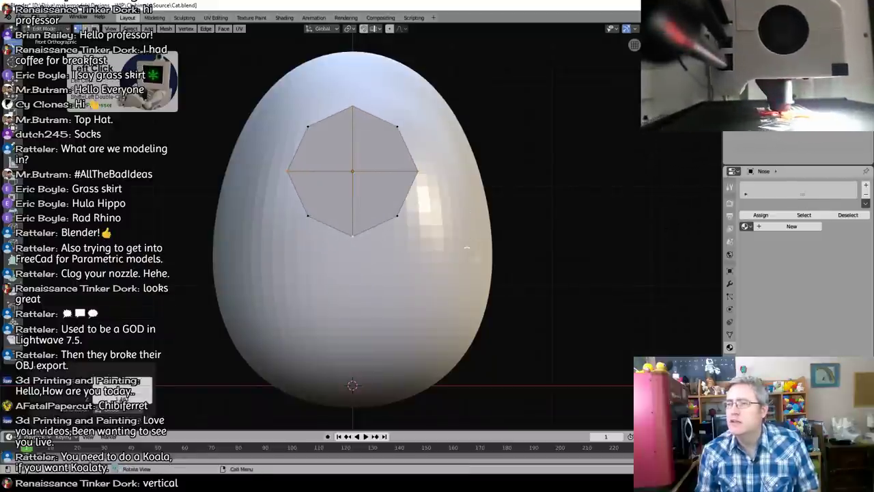
key(a)
key(s)
key(z)
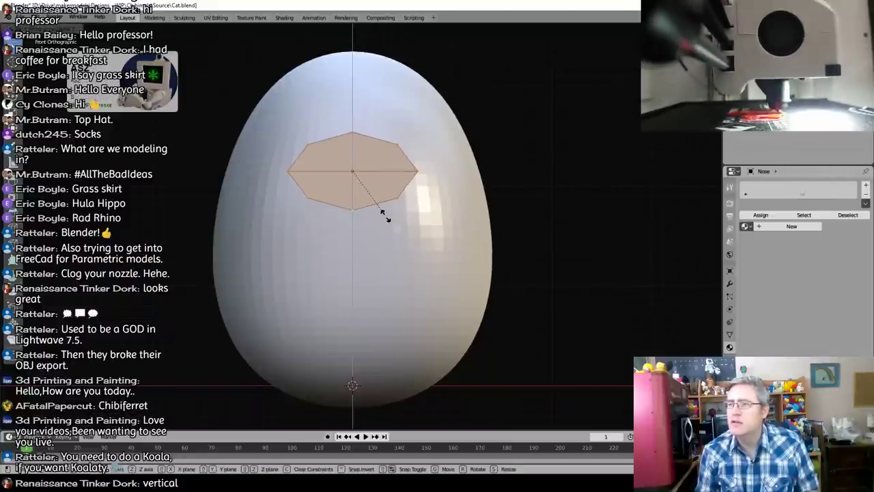
click(384, 215)
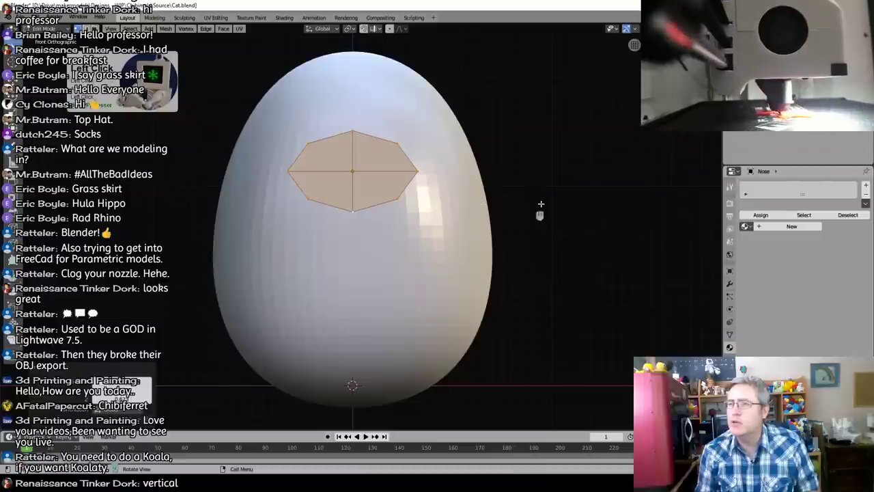
Step: Finish editing the nose mesh and add a Shrinkwrap modifier to it that targets BaseBody
click(745, 227)
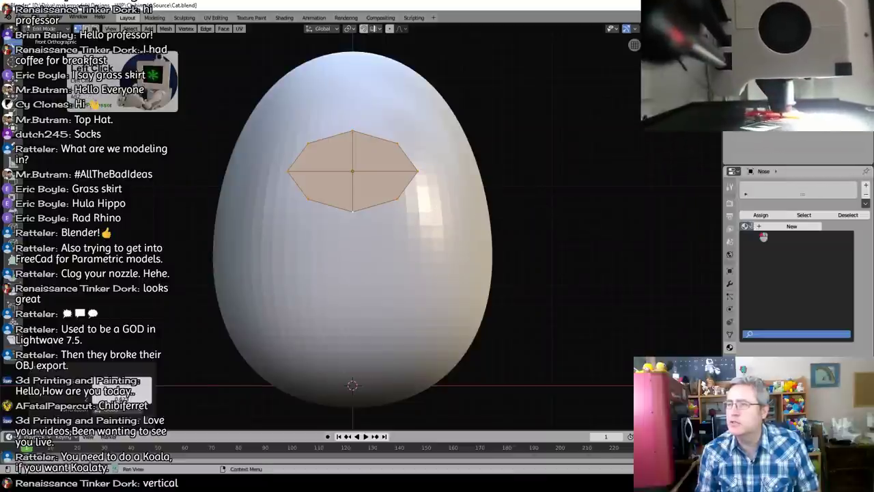
click(745, 229)
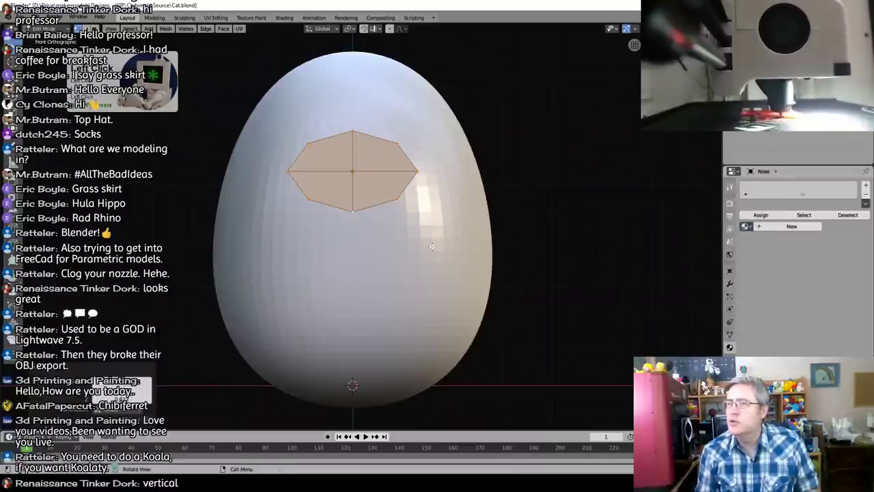
key(Tab)
middle_drag(383, 199, 422, 229)
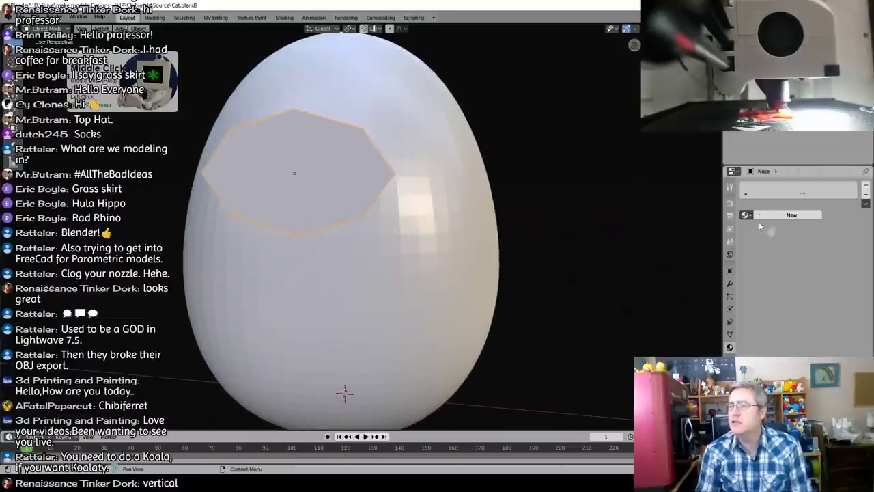
click(729, 283)
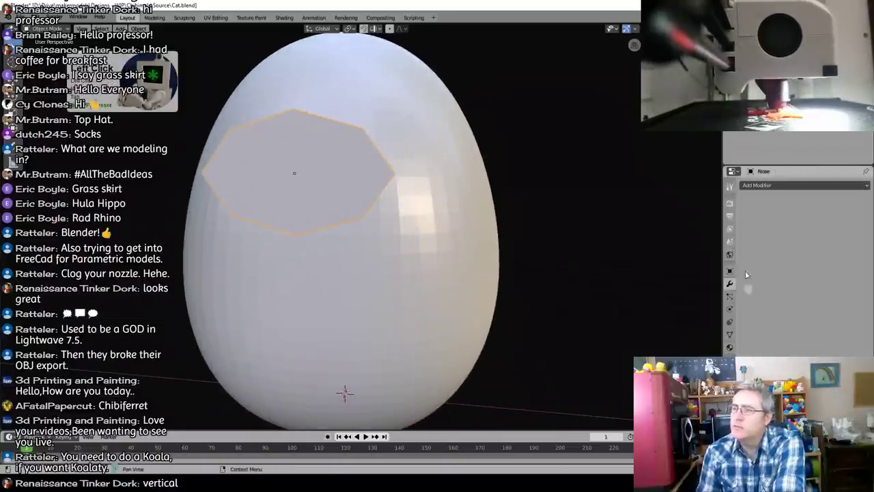
click(770, 183)
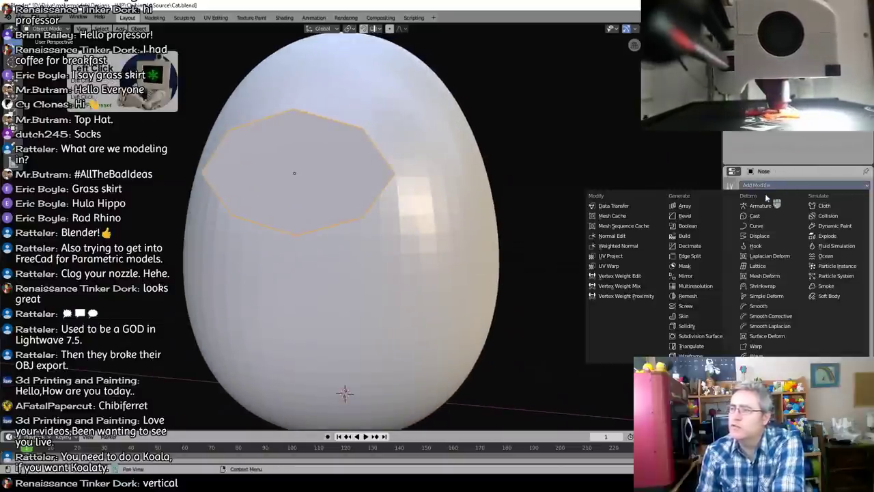
click(763, 286)
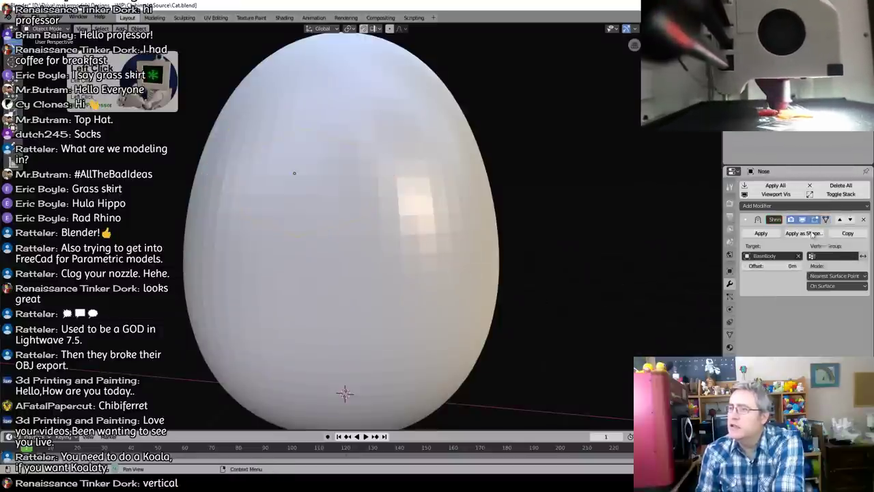
Step: Add a Solidify modifier to the nose and set its thickness to 2 m
click(786, 206)
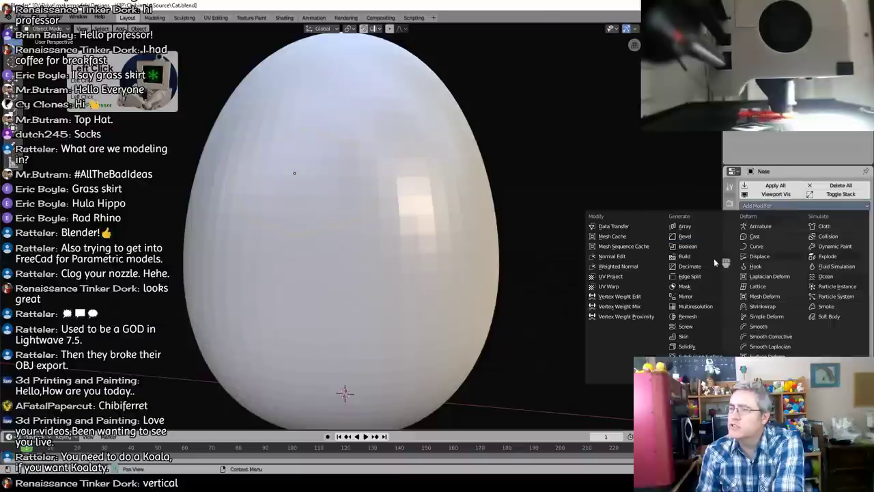
click(711, 347)
click(777, 332)
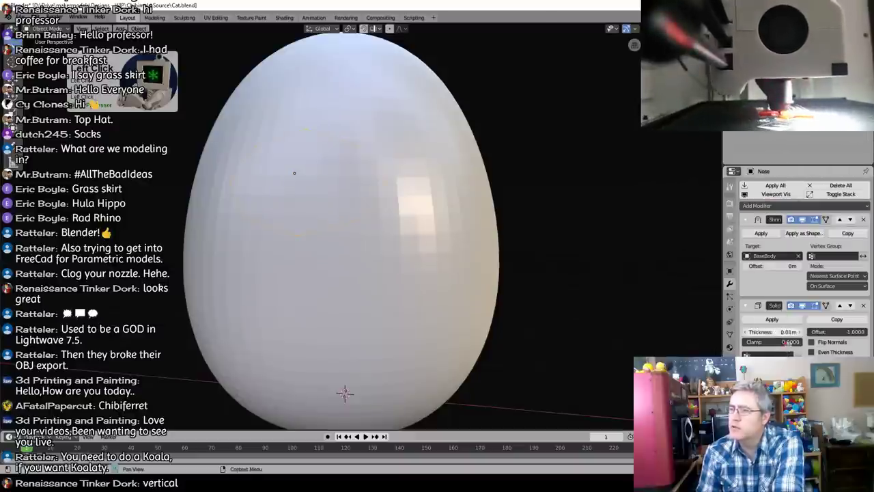
text(2)
key(KP_Enter)
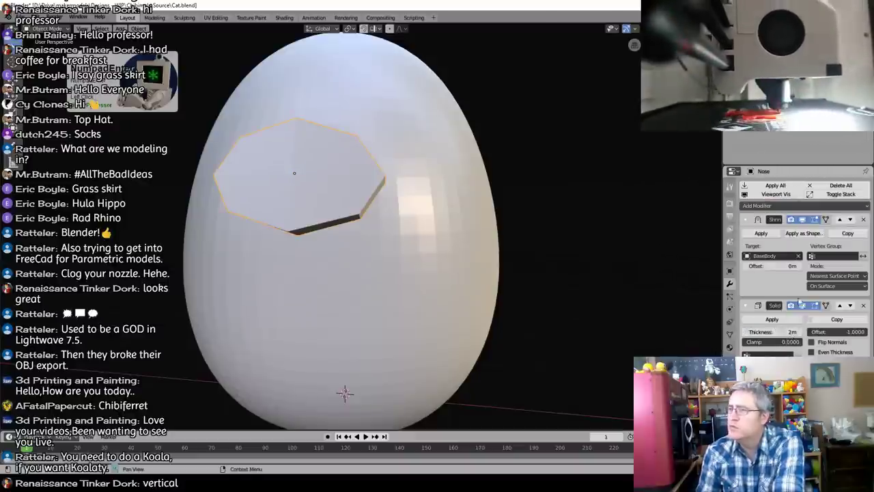
Step: Add a Subdivision Surface modifier to round the nose and check its shape against the egg body
click(767, 206)
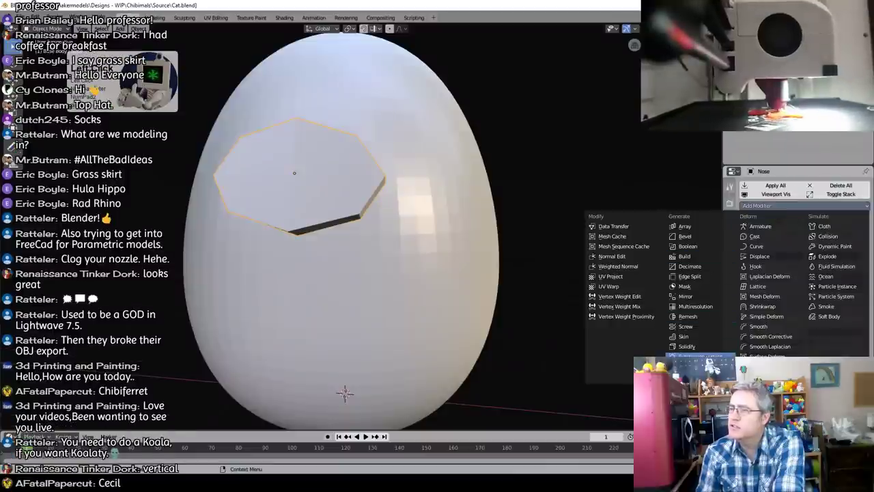
click(688, 355)
scroll(800, 274, down, 2)
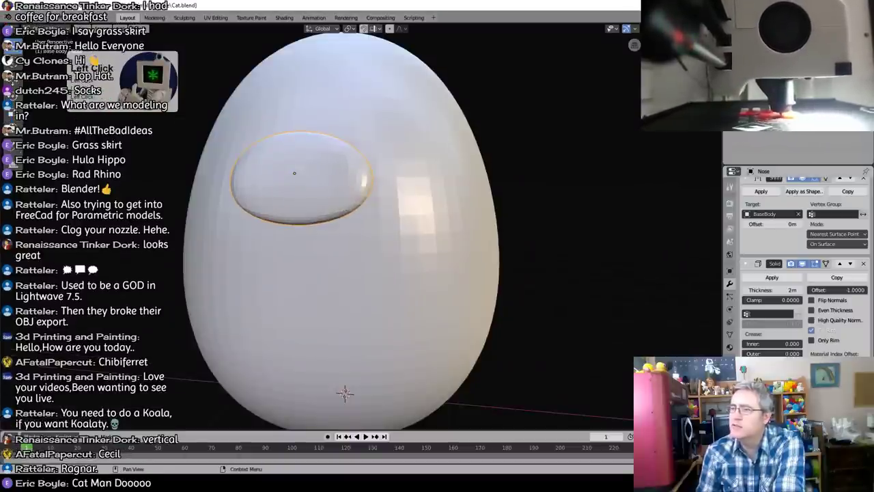
click(468, 298)
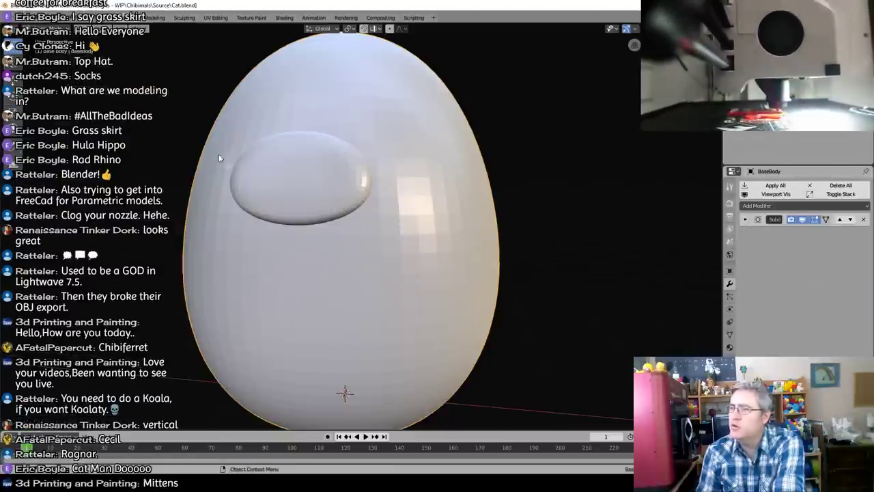
click(272, 182)
middle_drag(345, 194, 374, 203)
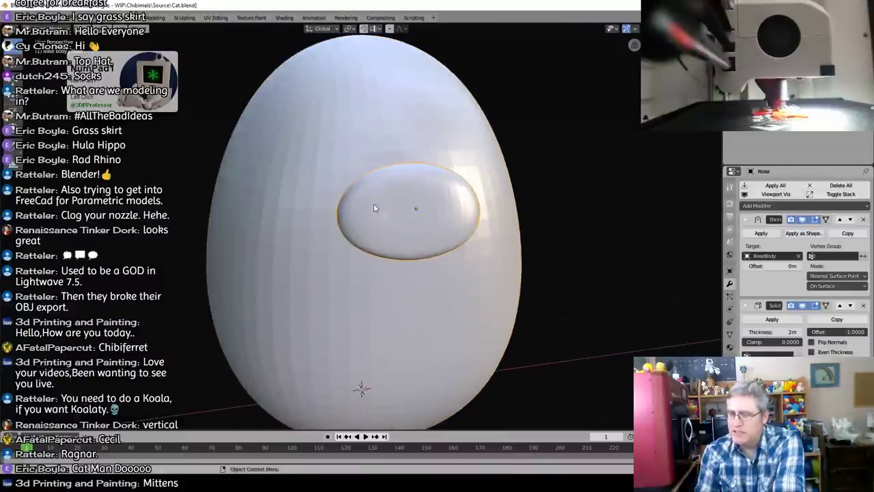
Step: Sketch a small cat nose, a mouth and whiskers on both sides with annotation strokes in front view
key(KP_1)
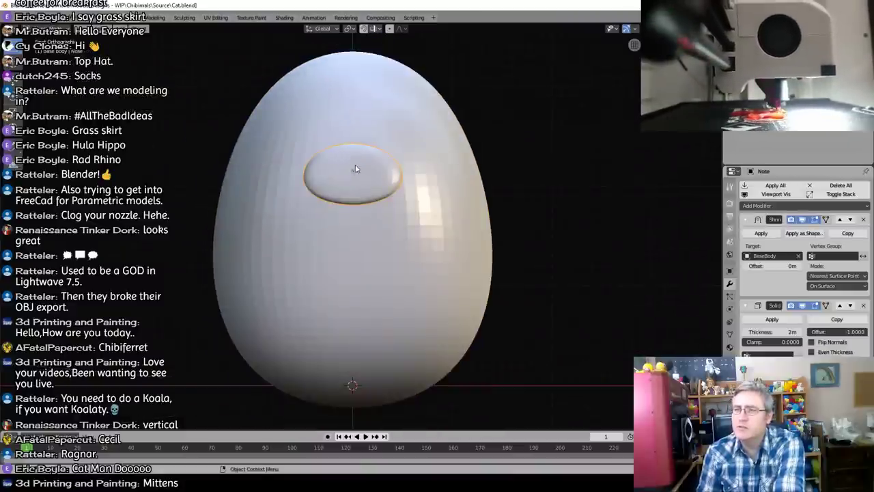
mouse_move(340, 155)
mouse_down()
mouse_move(346, 161)
mouse_move(362, 151)
mouse_move(343, 148)
mouse_move(374, 196)
mouse_move(340, 198)
mouse_up()
drag(417, 158, 474, 148)
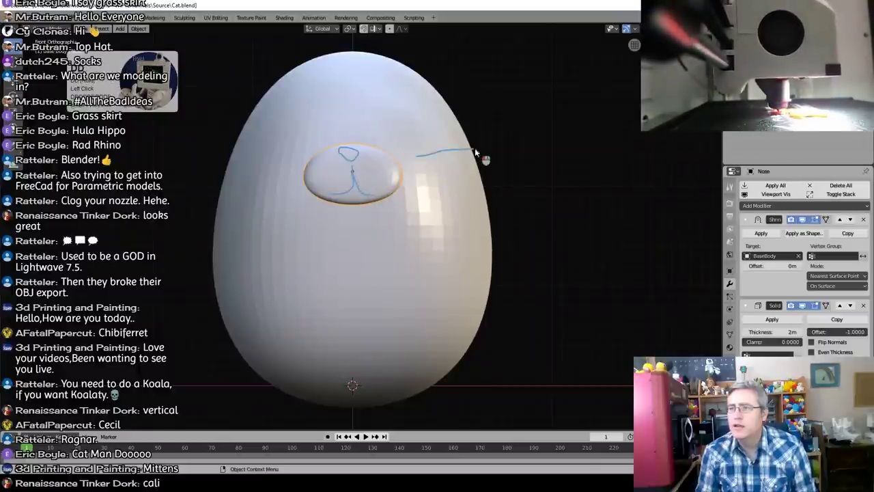
drag(419, 174, 491, 187)
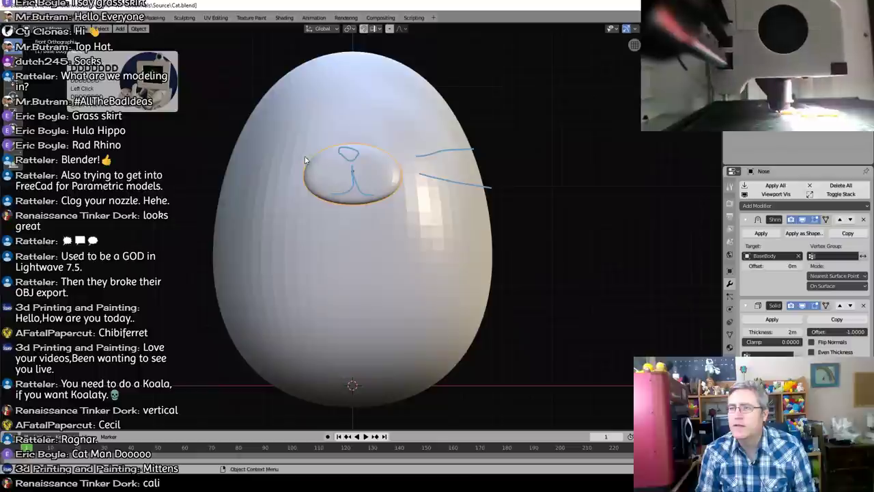
drag(295, 152, 228, 153)
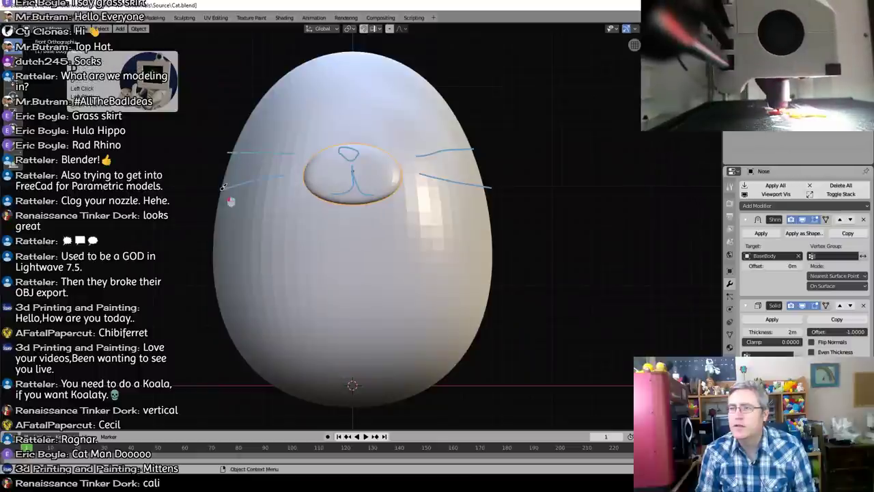
Step: Undo all annotation strokes of the sketched cat face
key(ctrl+z)
key(ctrl+z)
key(ctrl+z)
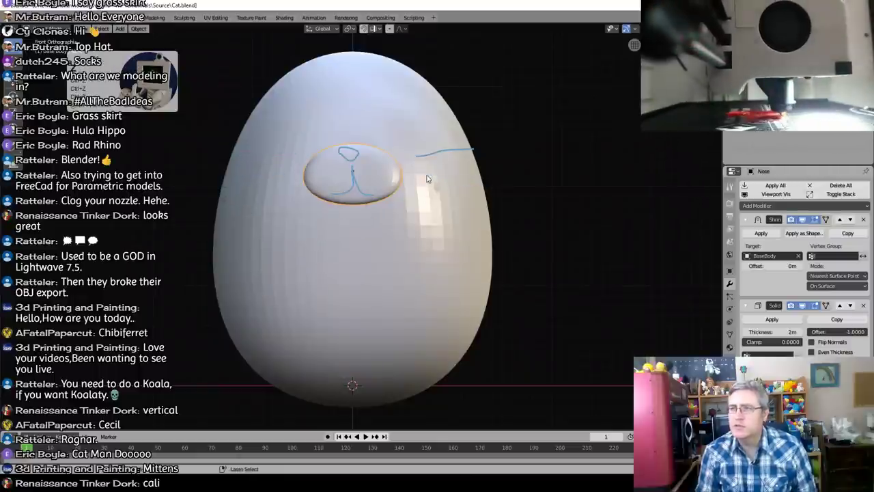
key(ctrl+z)
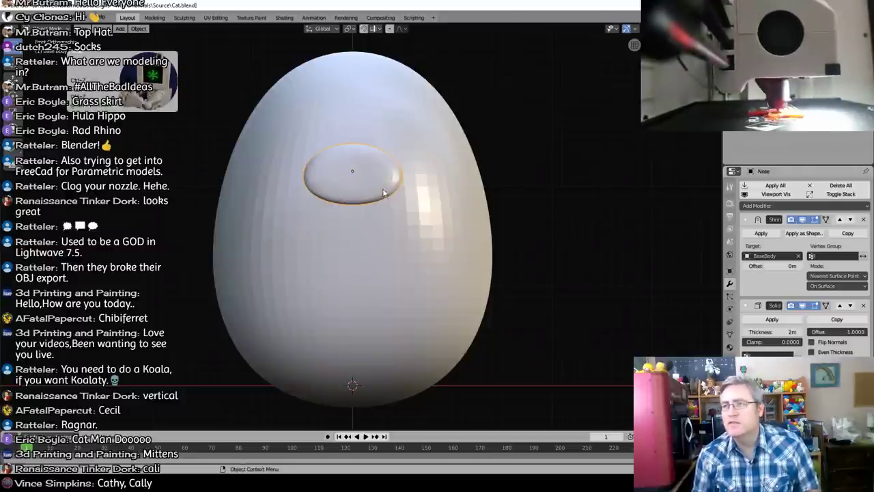
Step: Duplicate the nose in front view, place the copy 2.69 m higher to its right, and add a Mirror modifier to it
key(KP_1)
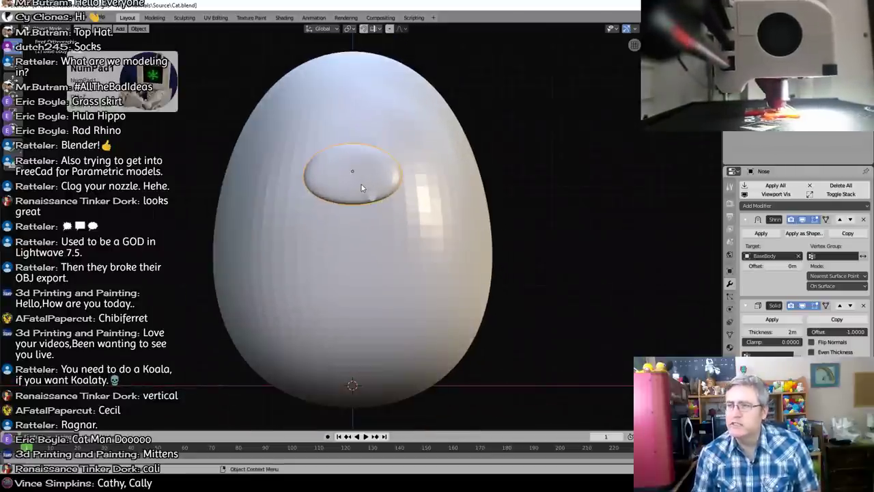
key(shift+d)
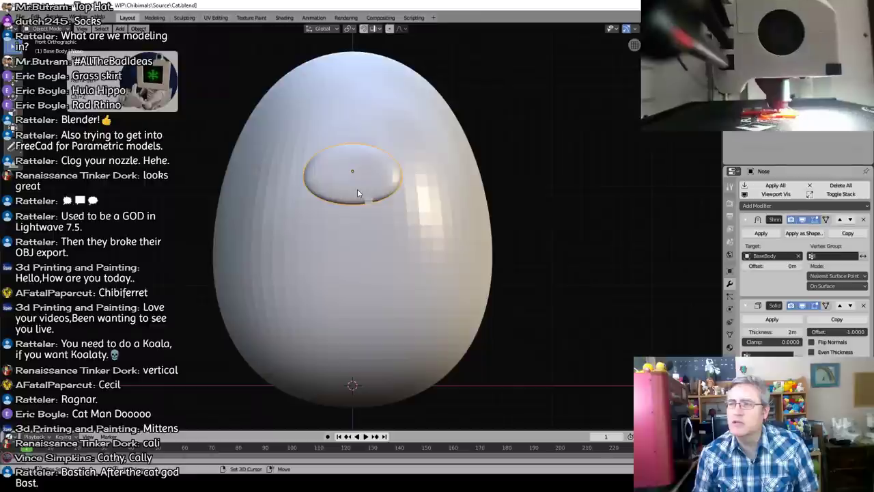
click(466, 162)
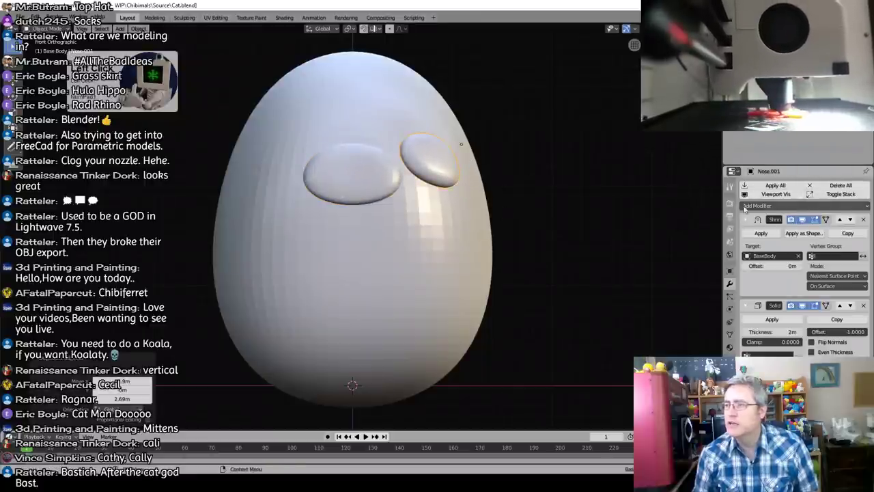
click(802, 205)
click(685, 296)
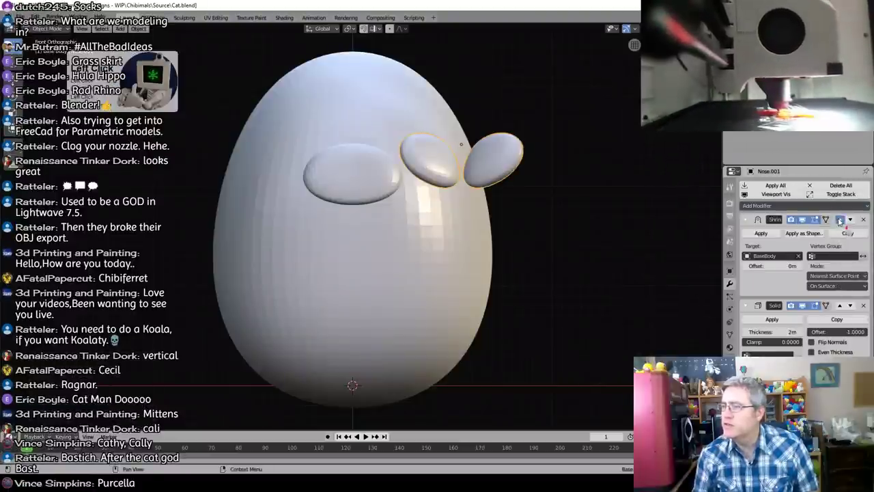
click(851, 219)
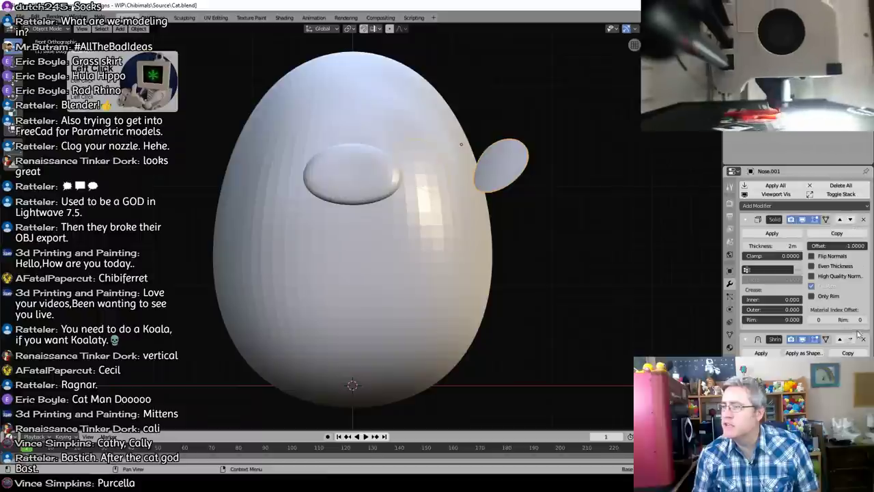
scroll(850, 341, down, 3)
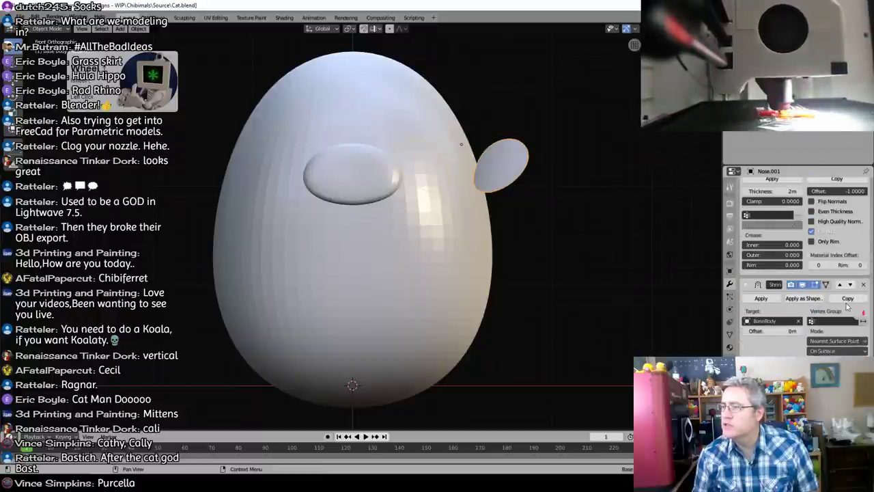
click(840, 285)
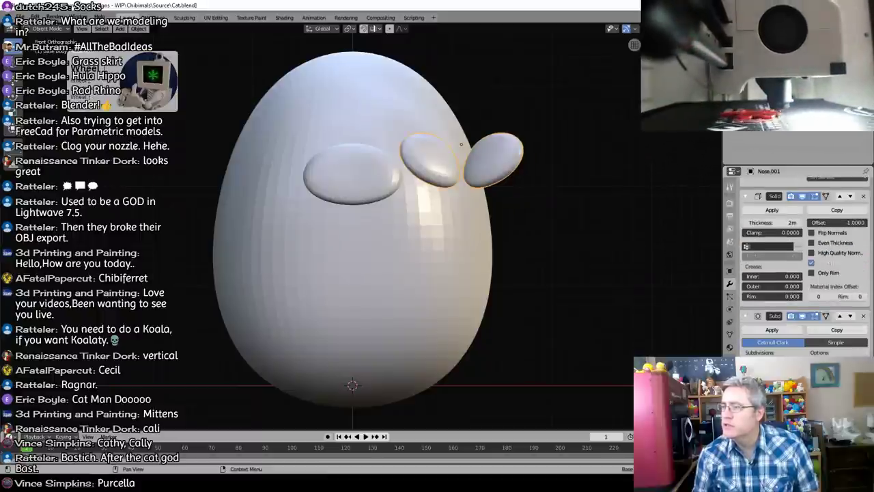
Step: Move the copy's Mirror modifier to the start of the modifier stack and set Empty as its mirror object
click(850, 315)
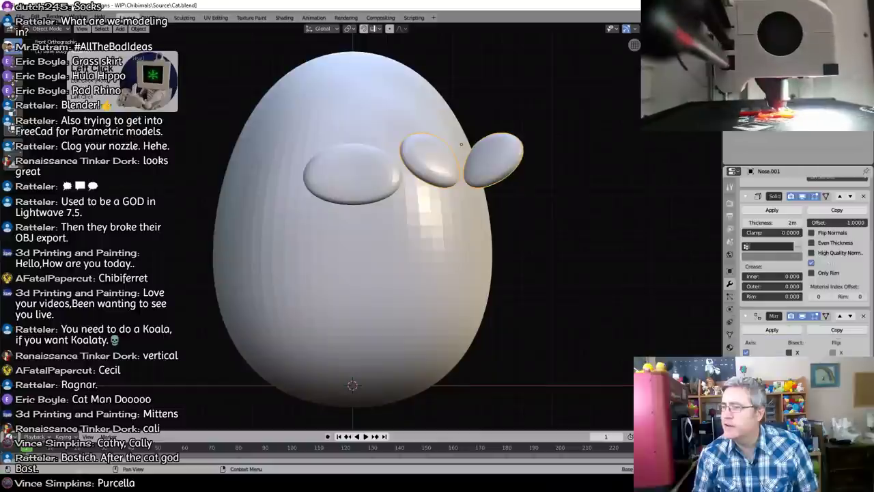
click(840, 315)
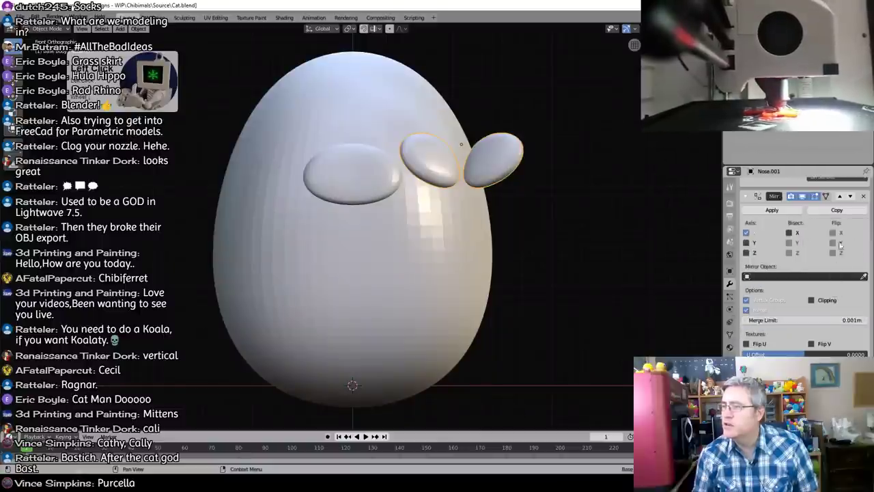
scroll(844, 237, up, 3)
click(840, 290)
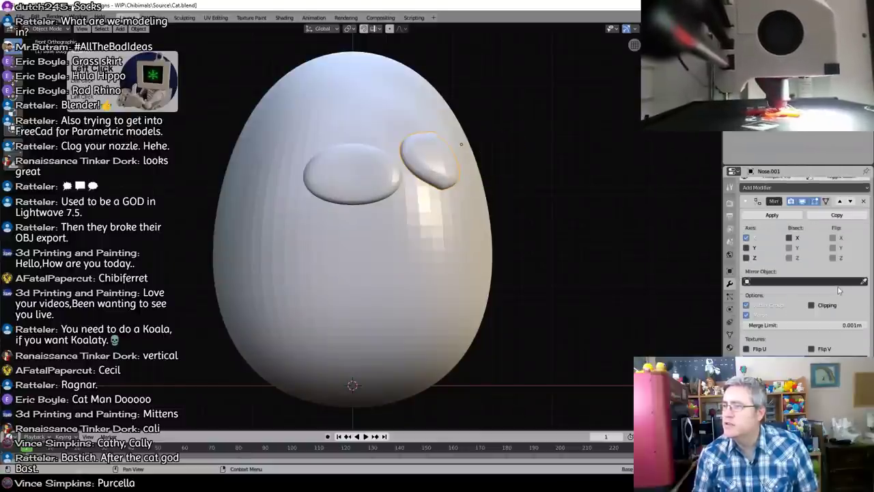
click(785, 281)
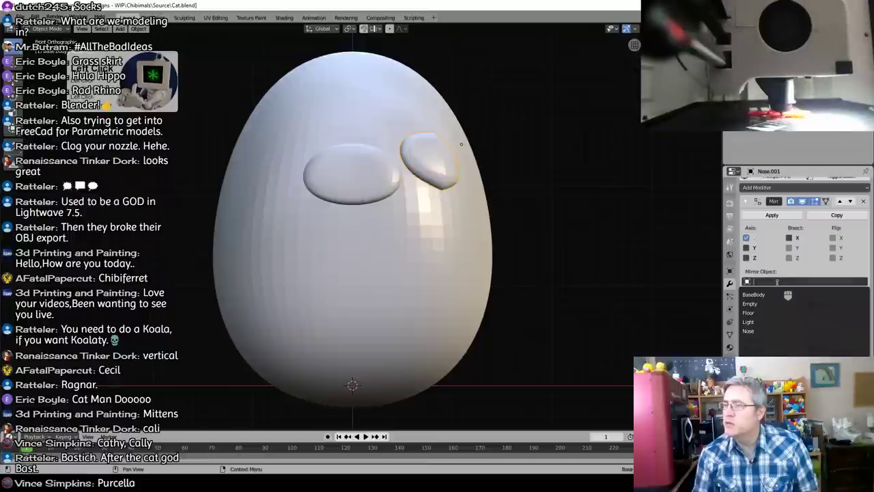
click(755, 303)
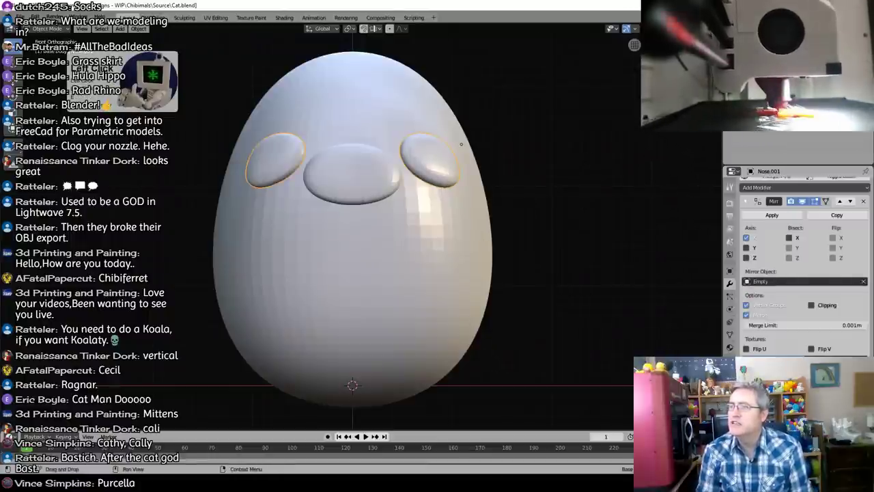
Step: Select the Empty used as the mirror centre and examine its position at the egg's base from an angled view
click(765, 69)
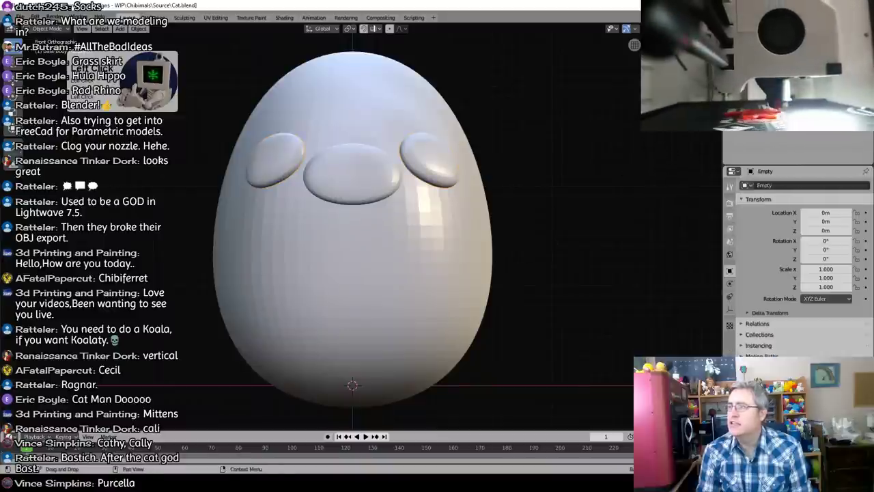
middle_drag(595, 248, 414, 351)
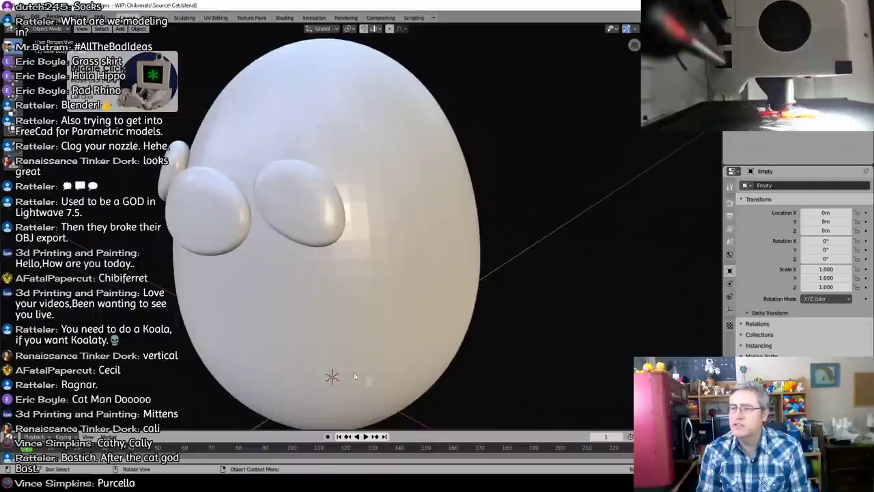
mouse_move(379, 133)
middle_down()
mouse_move(347, 151)
mouse_move(369, 146)
middle_up()
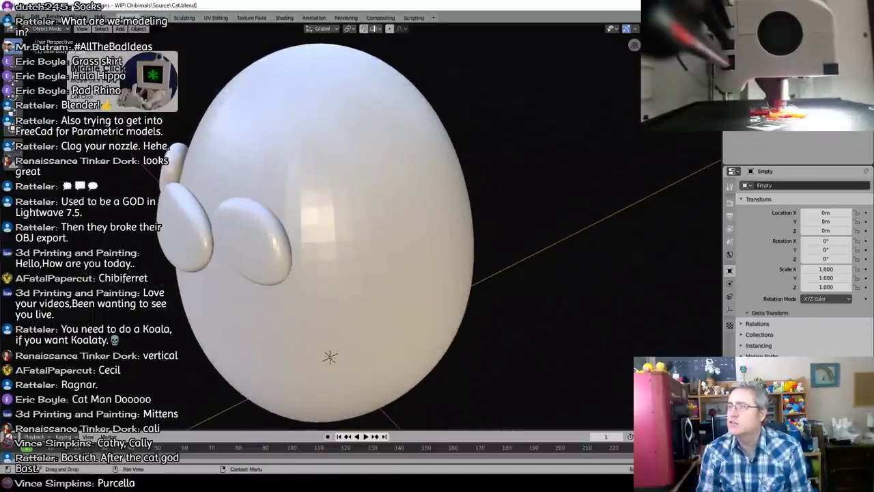
click(806, 185)
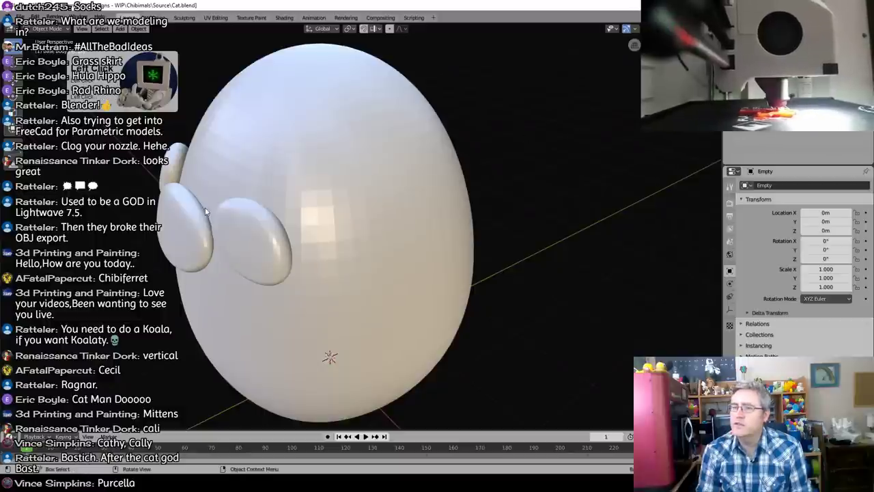
Step: Set the Solidify offset of the nose to 0
click(195, 237)
middle_drag(197, 239, 249, 222)
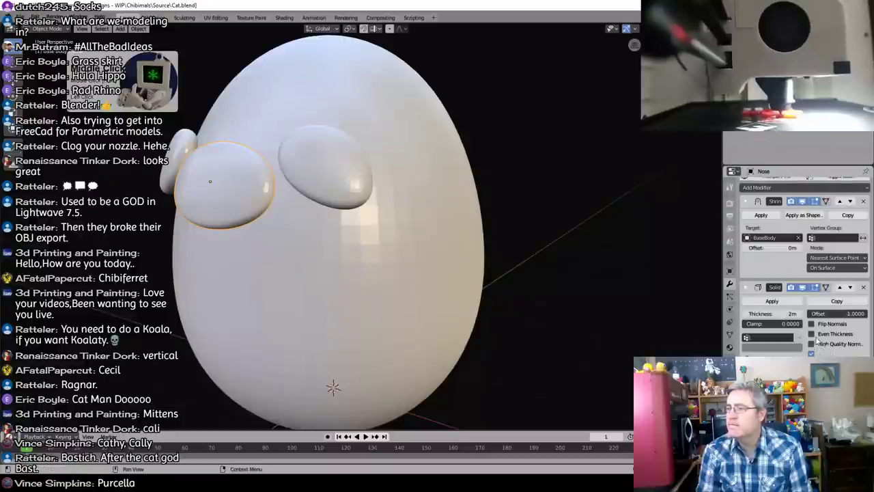
click(851, 314)
text(0)
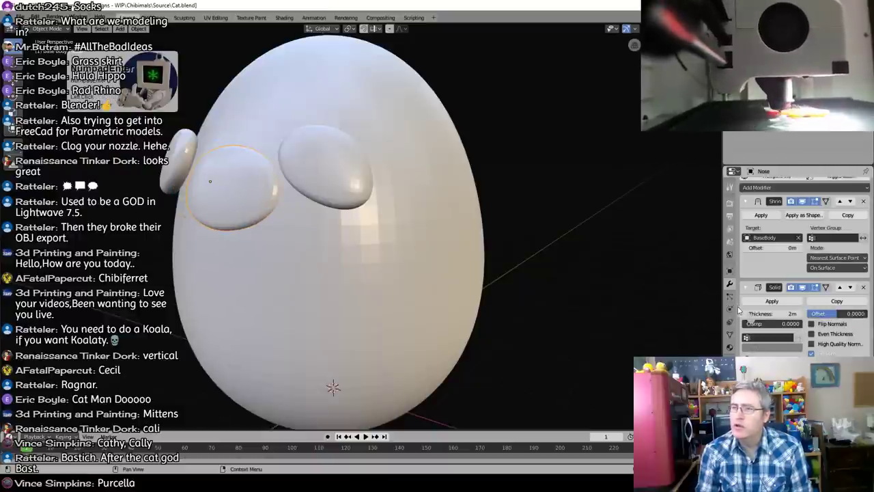
middle_drag(205, 236, 246, 243)
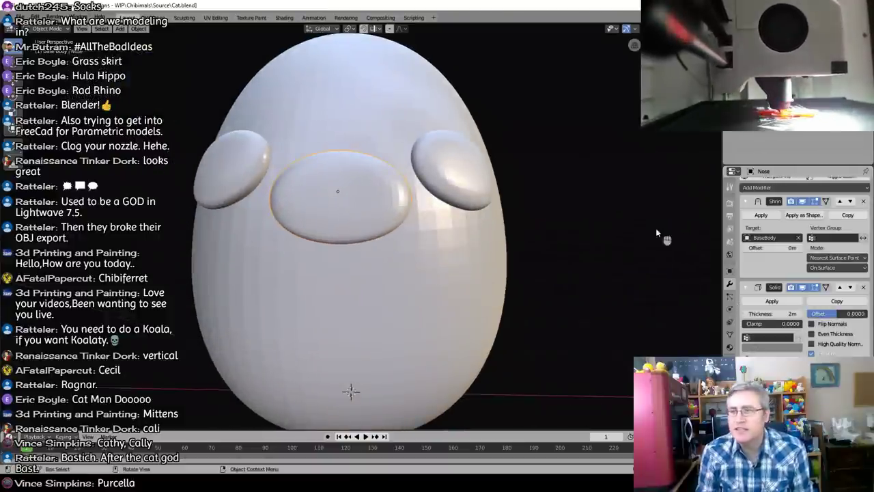
Step: Change the Solidify offset of the mirrored nose copy to match the nose's, so both halves sink closer to the egg
click(459, 175)
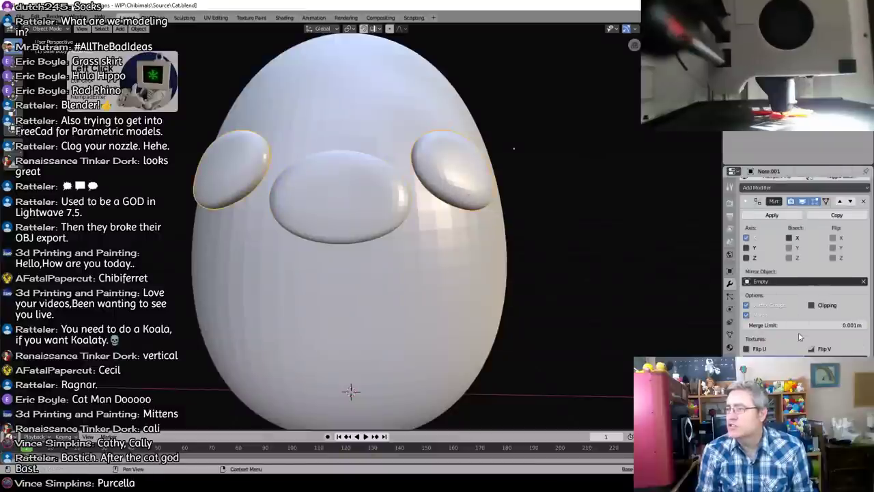
scroll(802, 273, down, 2)
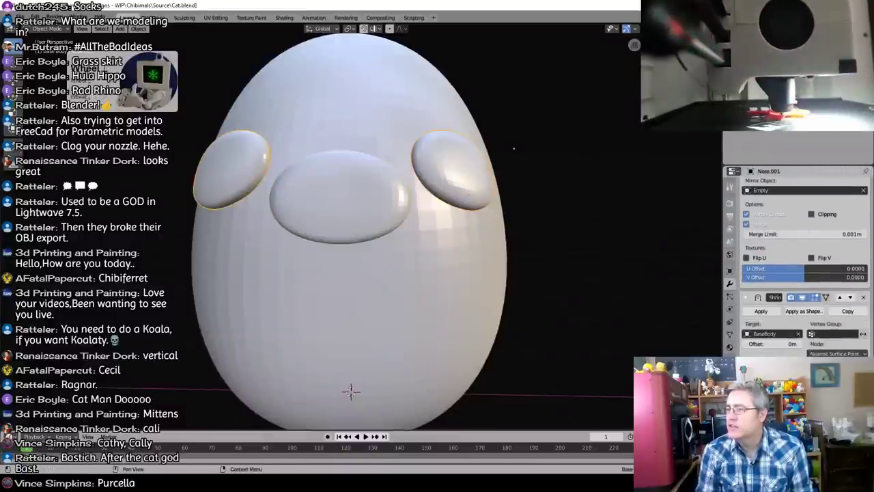
key(g)
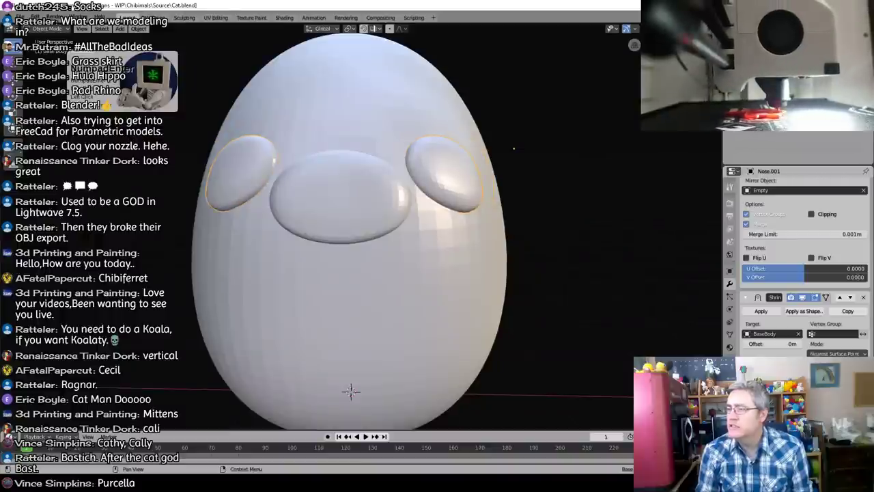
click(514, 147)
key(KP_Enter)
Step: In top view, move the mirrored nose copy -3.56 m in X and 3.61 m in Y, closer to the egg
key(Tab)
middle_drag(505, 222, 459, 223)
key(KP_7)
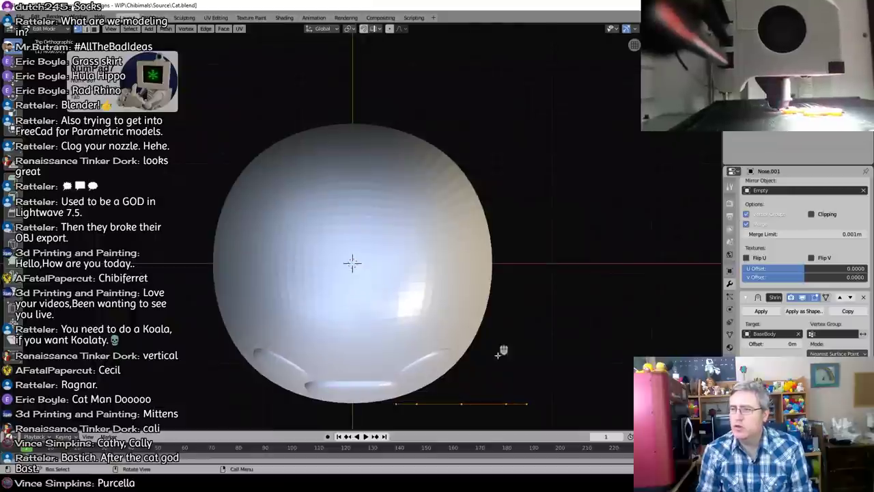
key(Tab)
key(g)
click(442, 375)
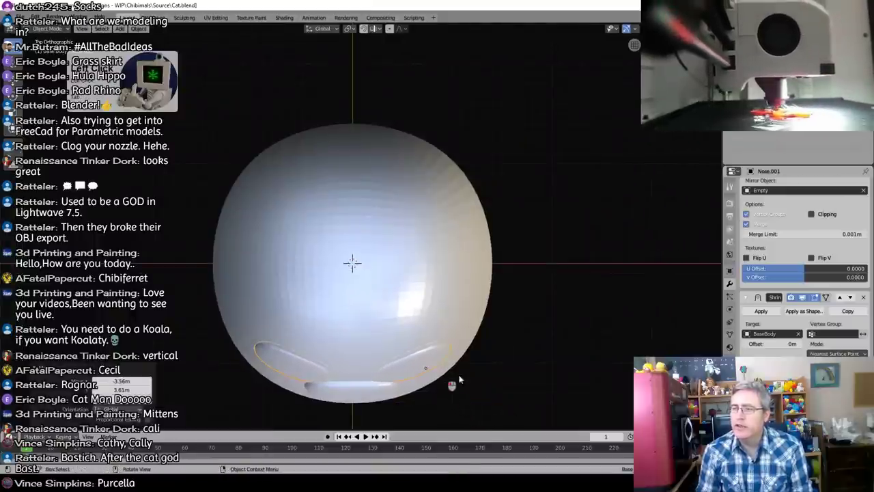
Step: Scale the copy's mesh to 0.297 and lower the object in front view to the height of the nose
key(Tab)
key(s)
click(457, 380)
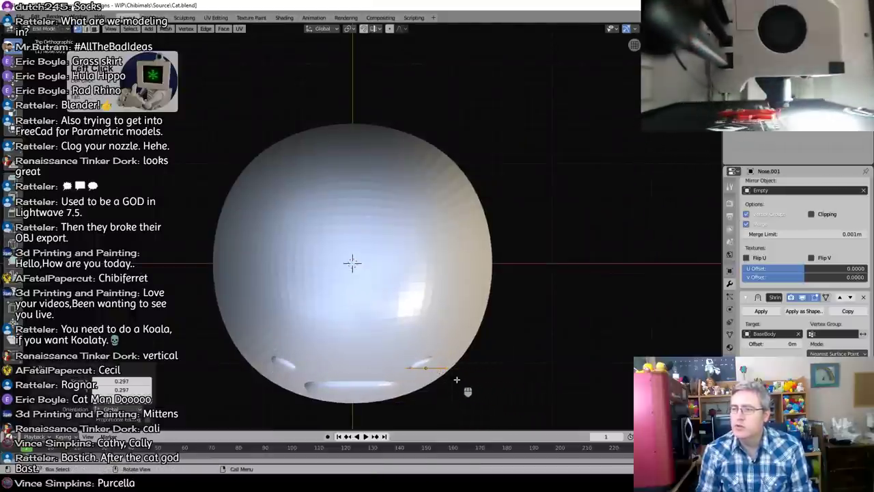
key(KP_1)
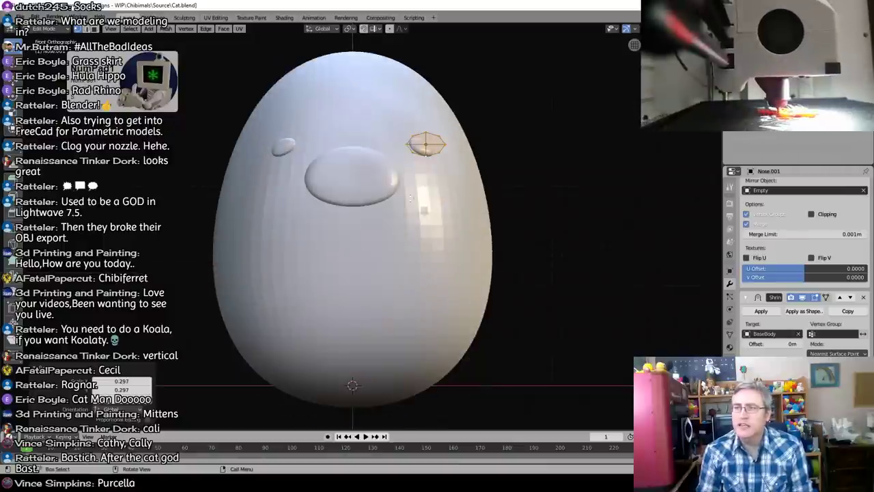
key(g)
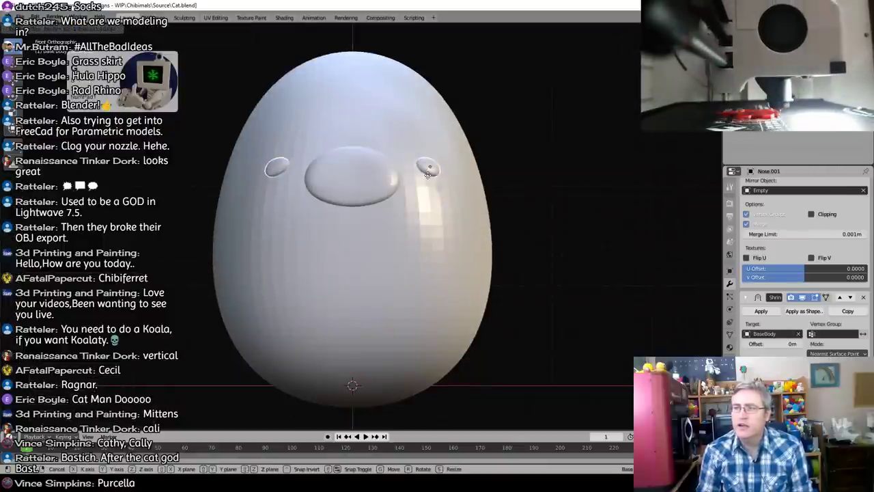
click(430, 180)
Step: Rotate the small eye object 31.6° about the Z axis to follow the egg's curve
middle_drag(431, 180, 409, 228)
key(r)
key(z)
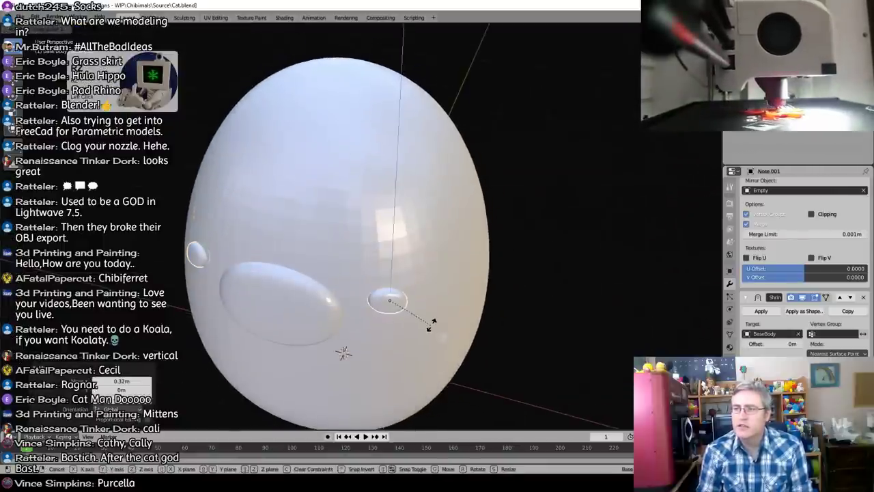
click(436, 301)
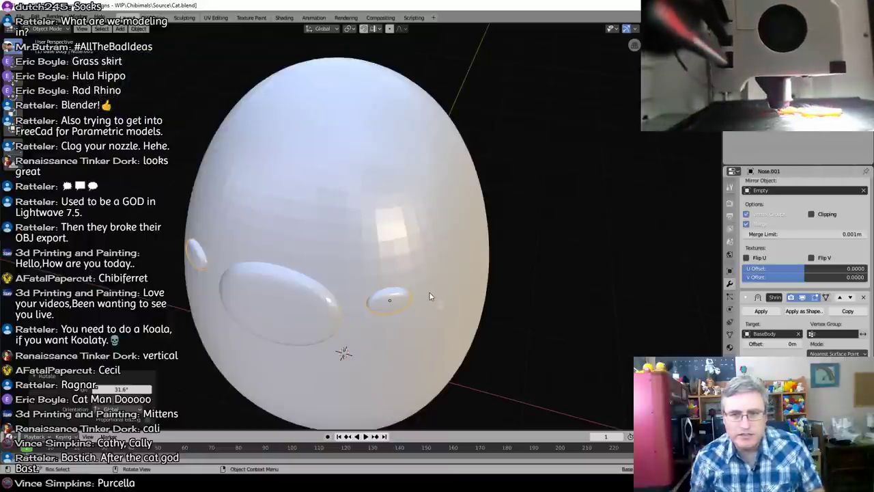
mouse_move(384, 293)
middle_down()
mouse_move(412, 305)
mouse_move(394, 283)
middle_up()
key(KP_1)
key(KP_1)
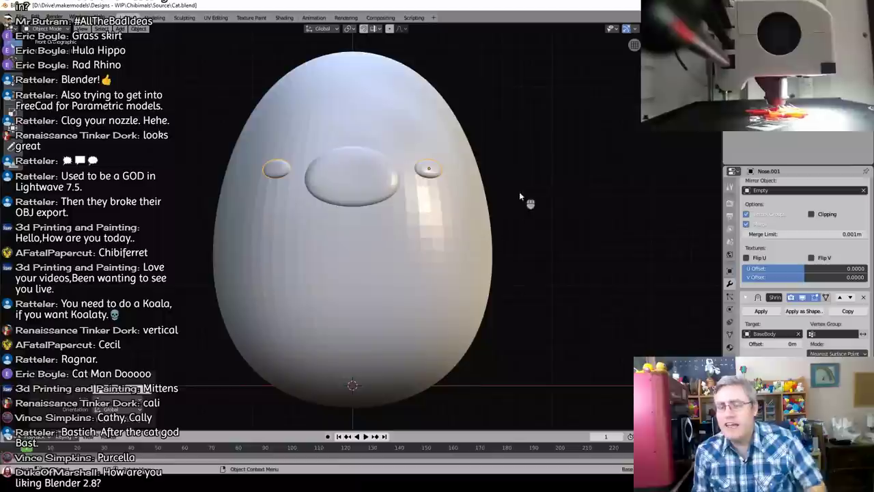
Step: Enlarge the eye mesh by a scale factor of 1.3 in Edit Mode
key(Tab)
middle_drag(458, 191, 411, 191)
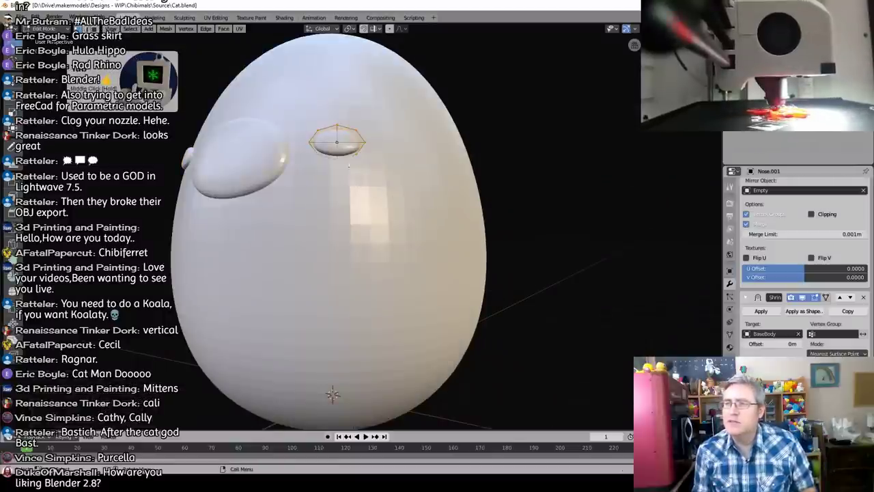
text(s1.3)
key(Return)
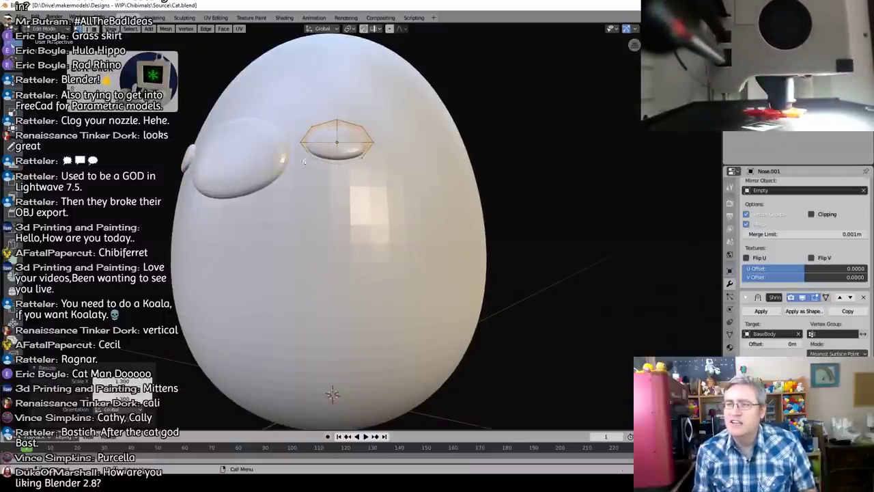
key(KP_1)
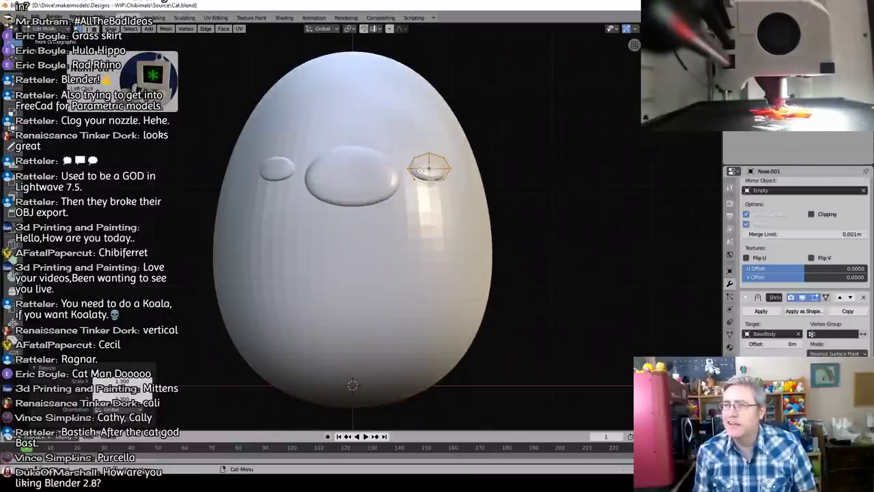
Step: Flatten the eye mesh along the Z axis into a narrow oval and return to Object Mode
middle_drag(412, 171, 405, 189)
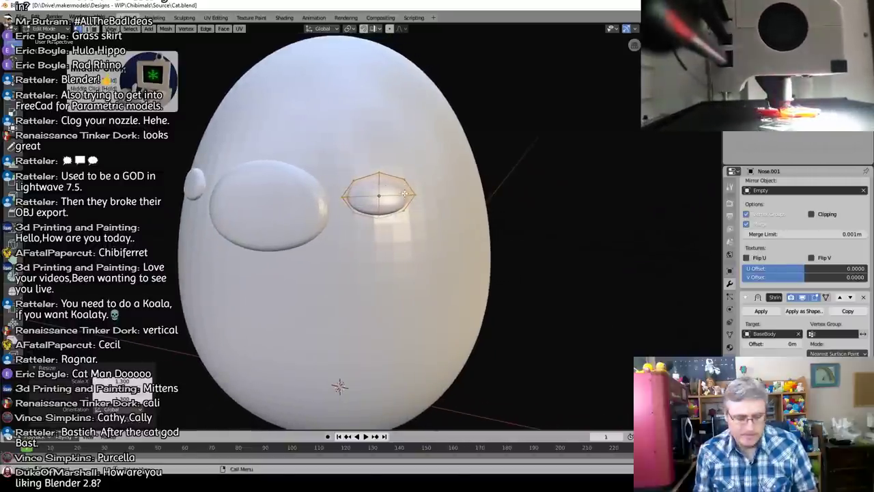
key(s)
key(z)
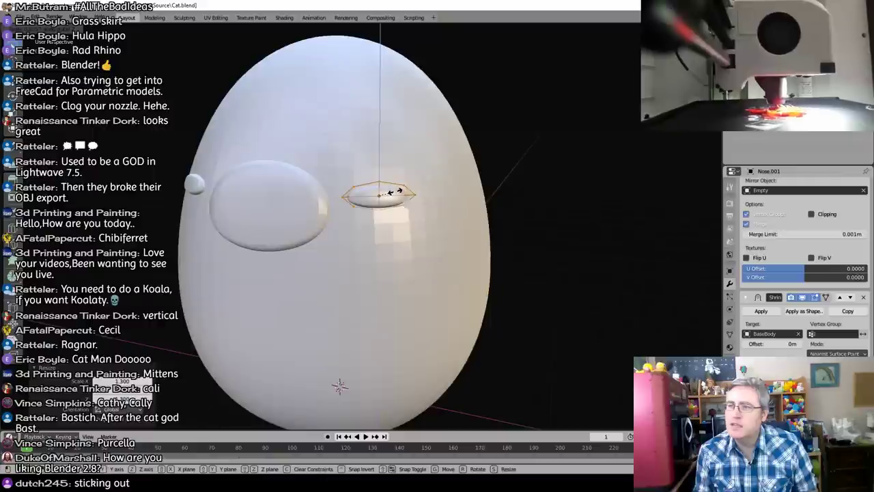
click(393, 193)
middle_drag(393, 192, 365, 213)
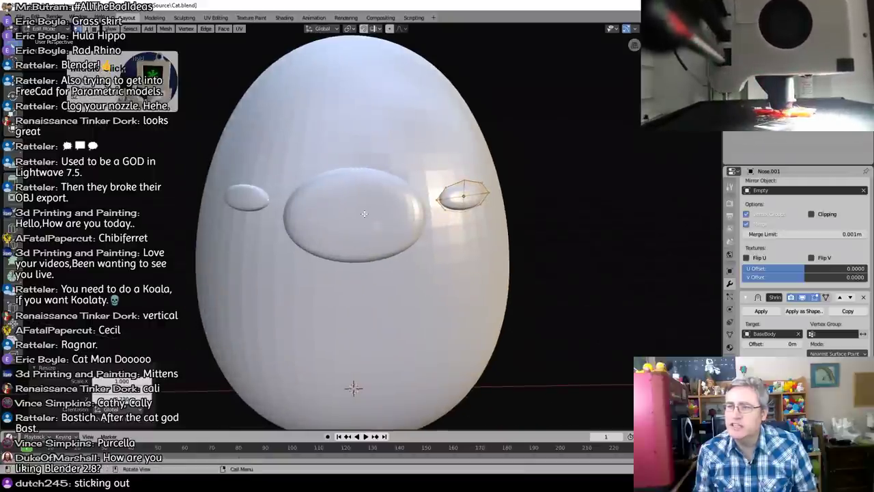
key(Tab)
Step: Narrow the nose mesh along the X axis until it looks nearly round from the front
key(KP_1)
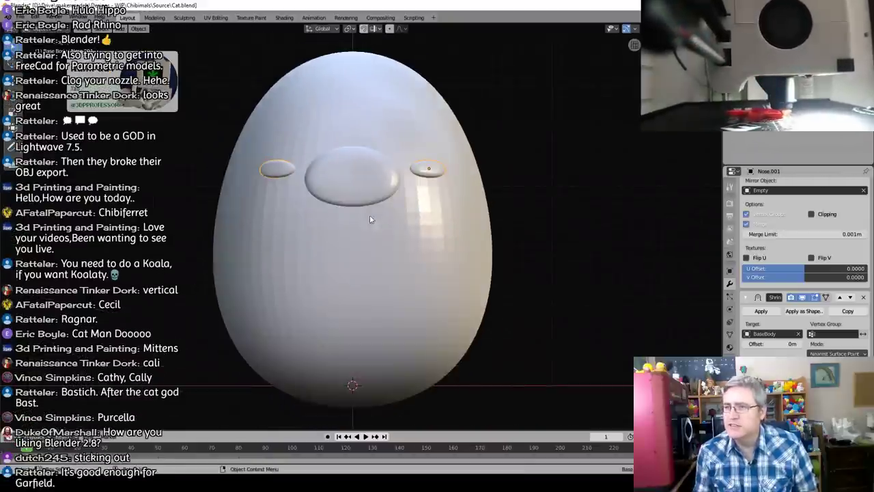
click(372, 182)
key(s)
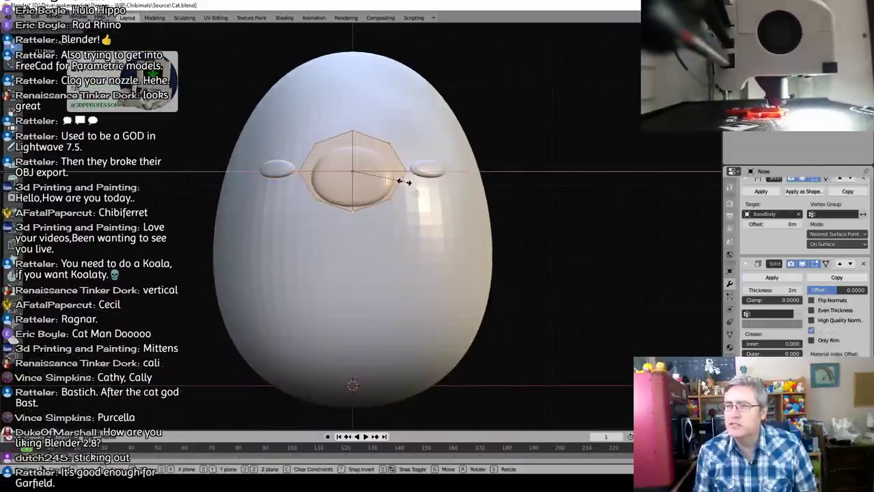
click(389, 185)
Step: Shift the eyes horizontally beside the round nose and rotate them about the Z axis to follow the egg
click(430, 170)
middle_drag(430, 171, 389, 273)
key(g)
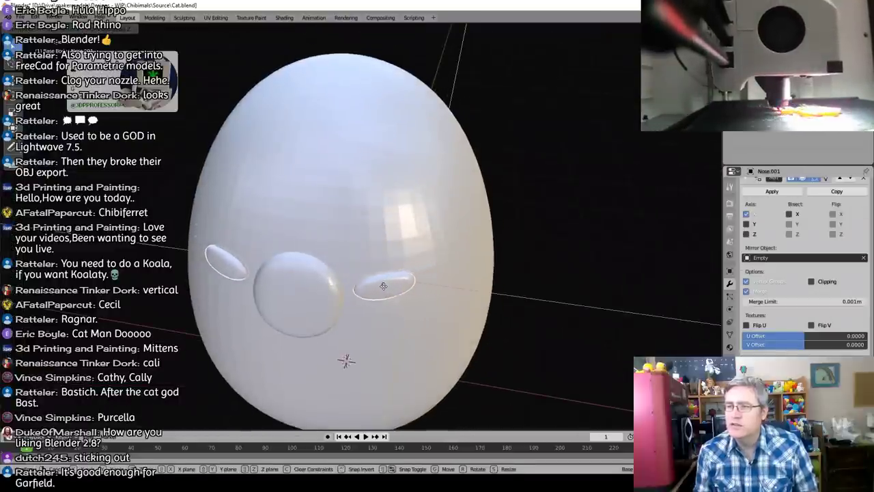
click(388, 280)
key(s)
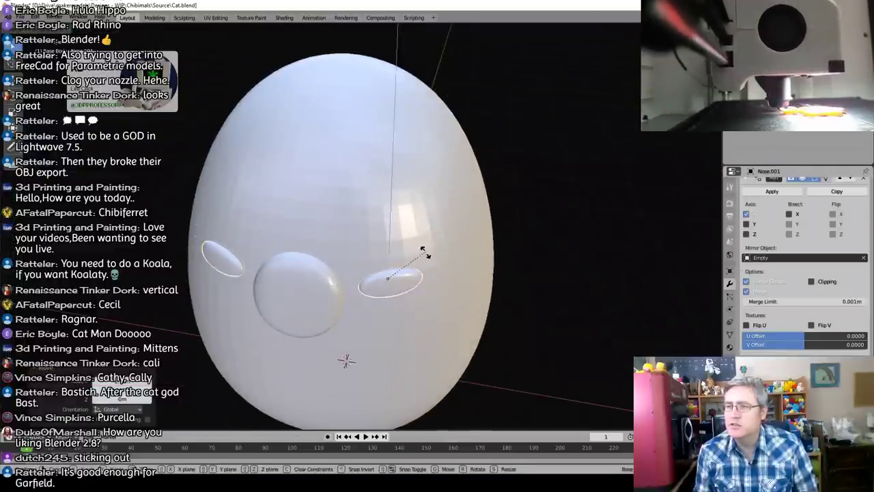
click(429, 260)
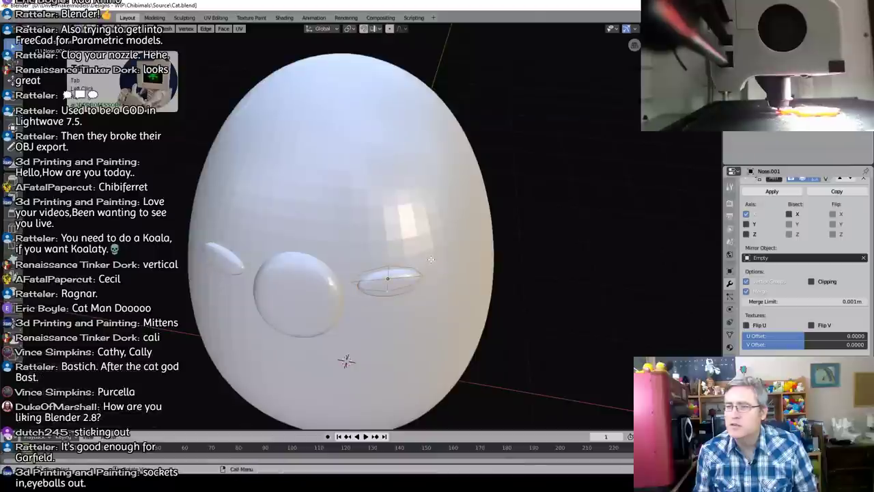
middle_drag(430, 259, 422, 243)
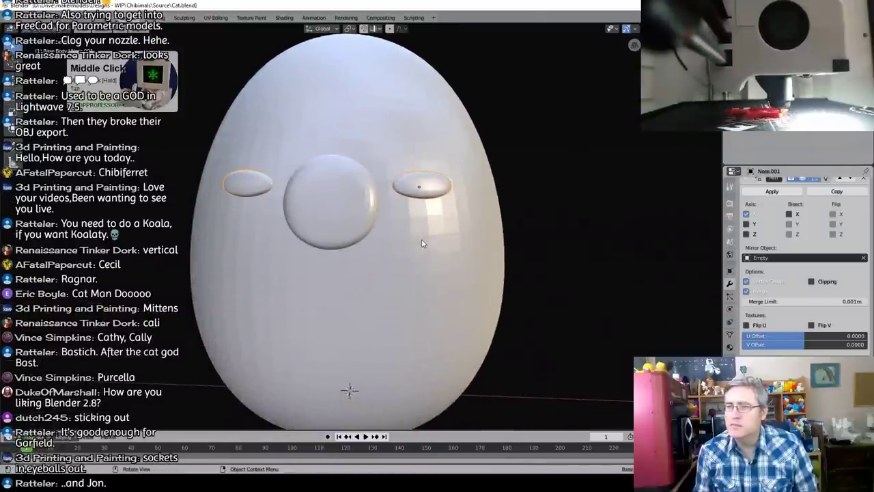
Step: Rename the mirrored eye object as Eyes
click(354, 212)
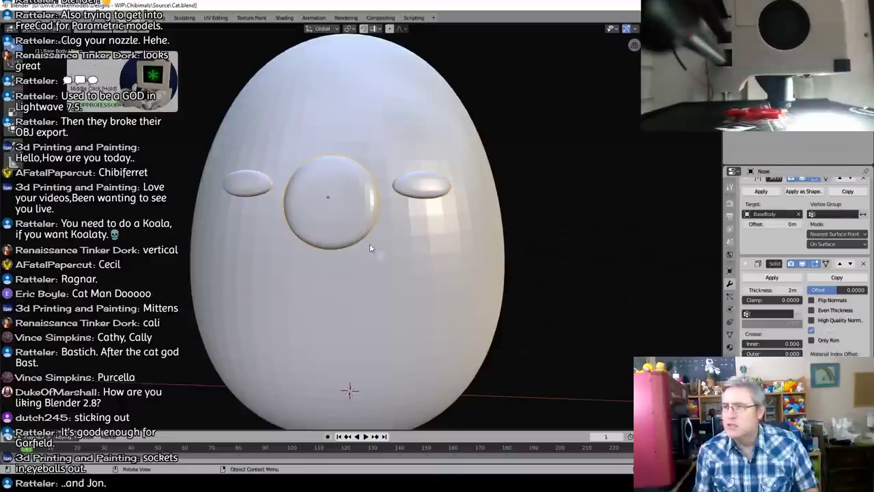
click(421, 186)
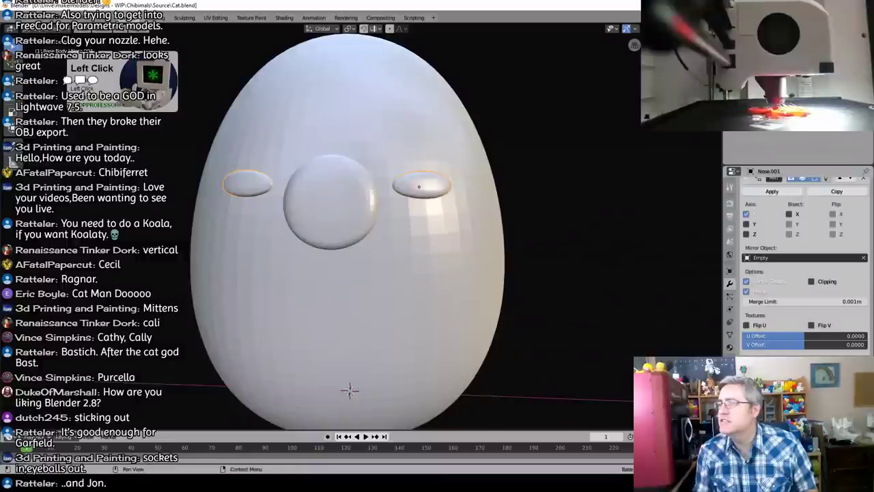
text(YEs)
key(Return)
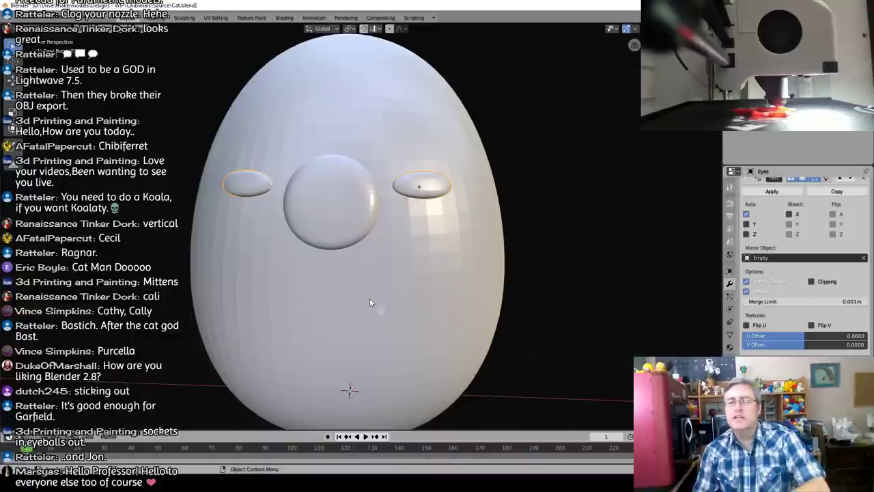
Step: Duplicate the nose in place and, in side view, move the copy 1.73 m up and forward of the original
click(312, 212)
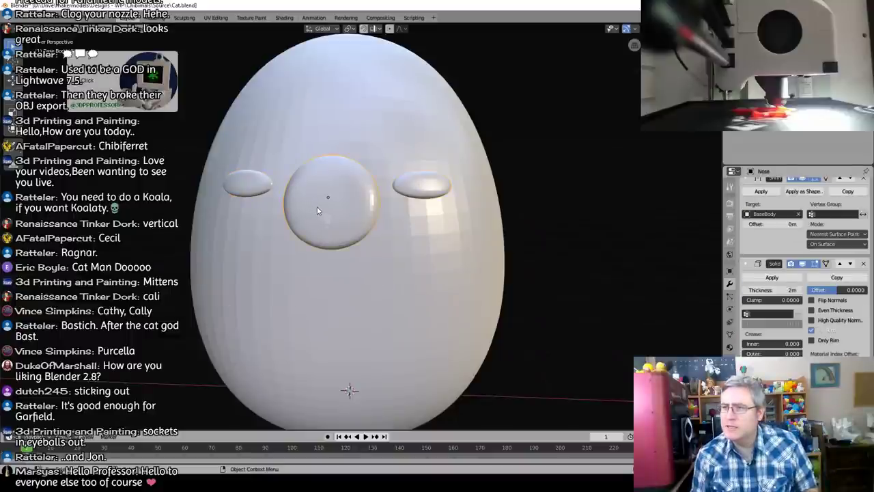
key(shift+d)
right_click(317, 206)
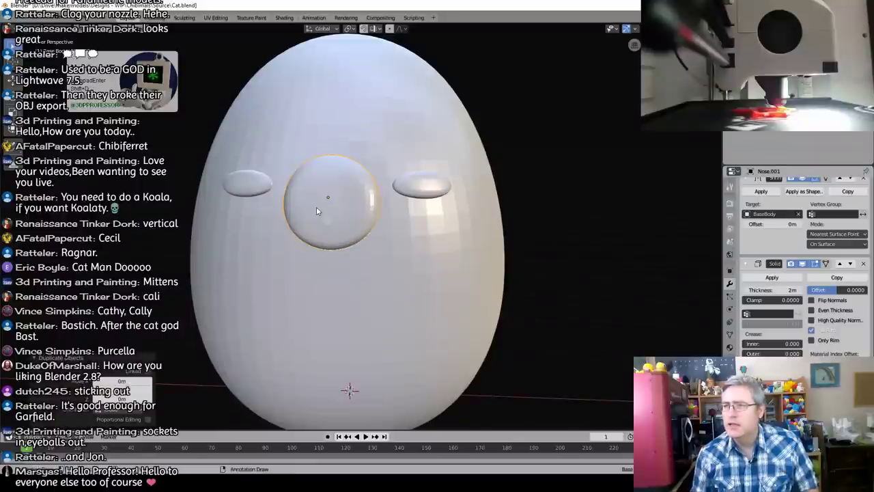
key(KP_3)
key(g)
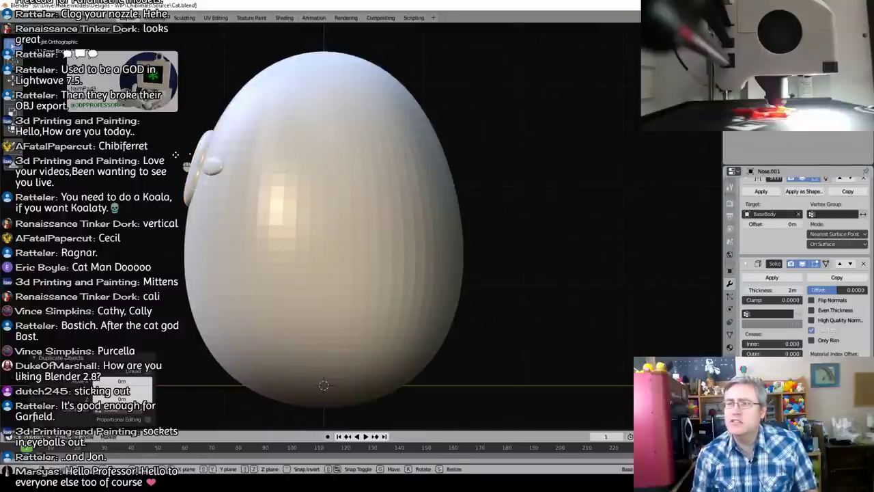
click(175, 155)
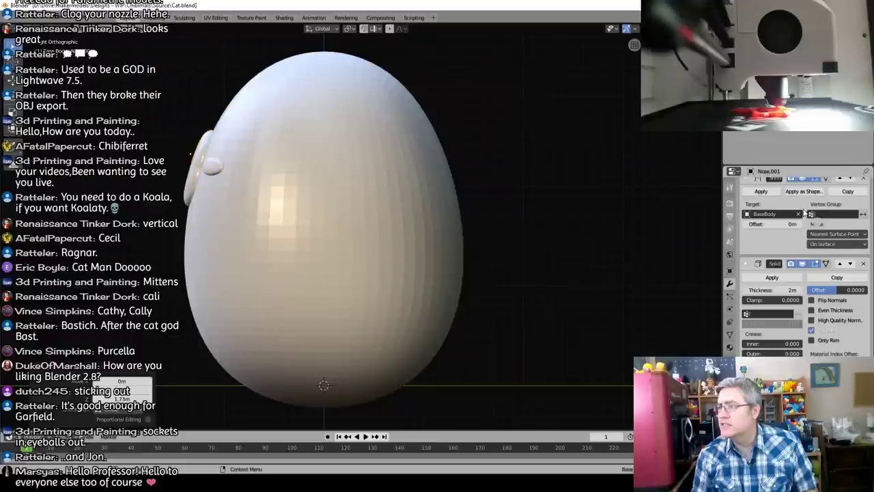
Step: Set the duplicate's Shrinkwrap target to Nose and scale its mesh to 0.317 to form a small nose tip
click(798, 214)
click(191, 194)
middle_drag(361, 201, 482, 202)
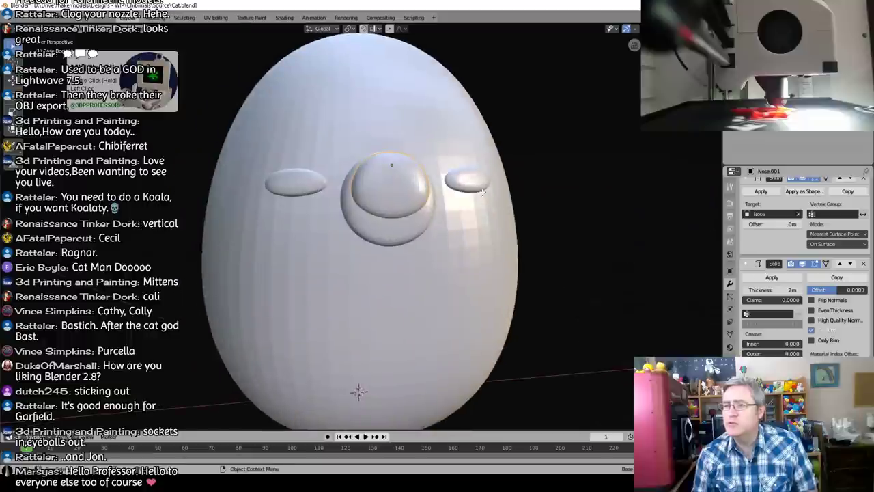
key(Tab)
key(s)
click(402, 183)
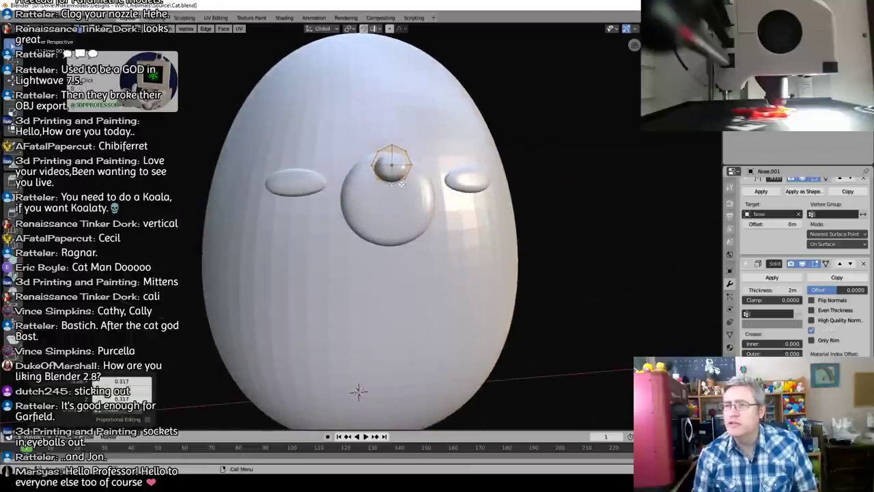
Step: Lower the small nose tip's mesh 0.264 m along Z and raise the eyes 1.05 m
key(g)
key(z)
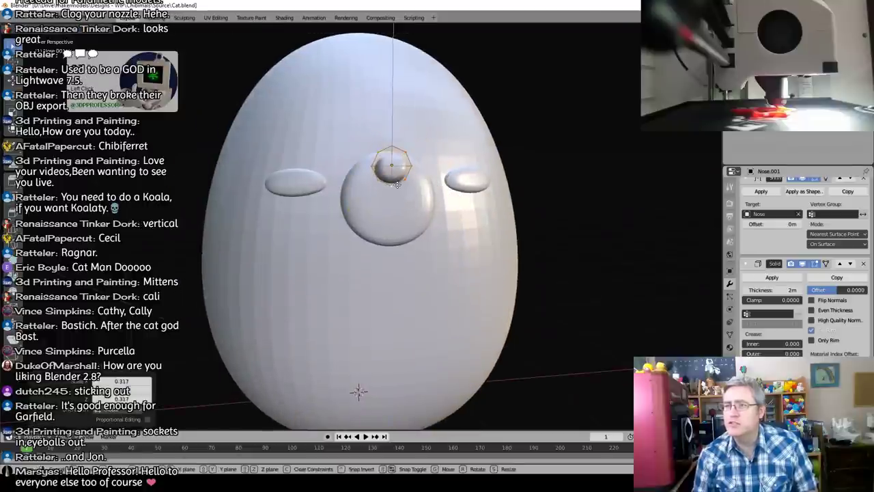
click(397, 185)
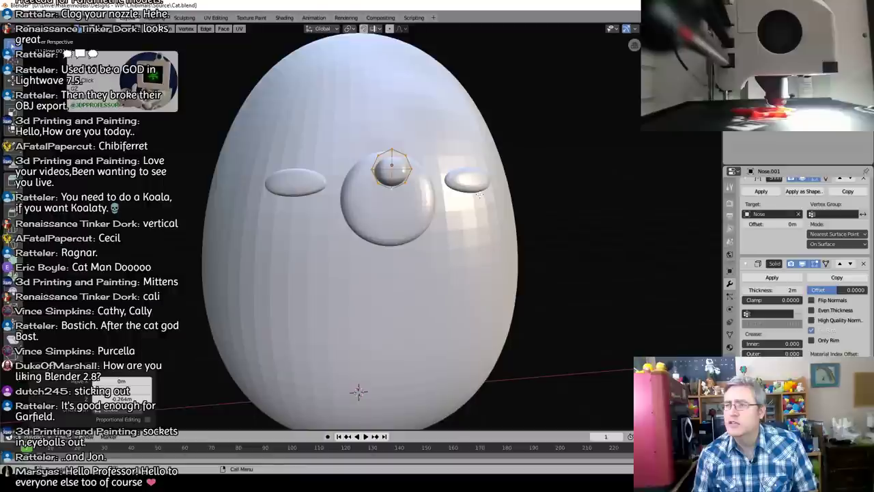
key(Tab)
click(452, 177)
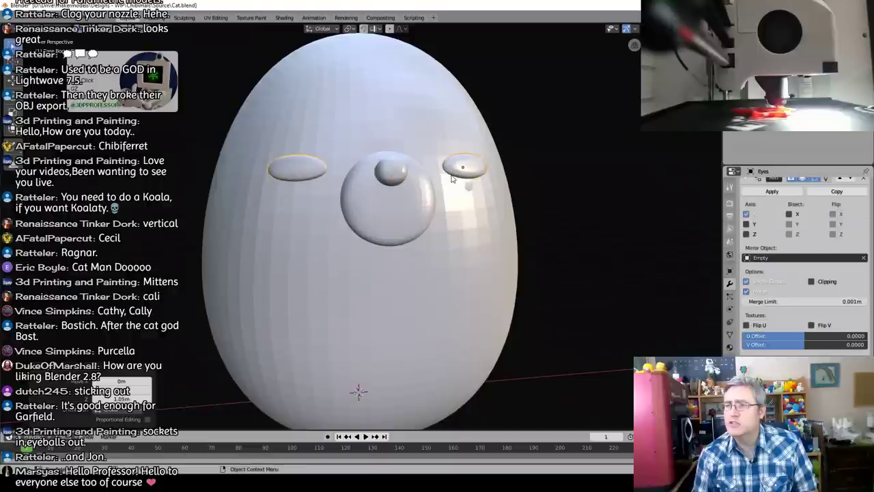
Step: Rename the large round nose object as Muzzle and the small nose tip object as nose
click(391, 172)
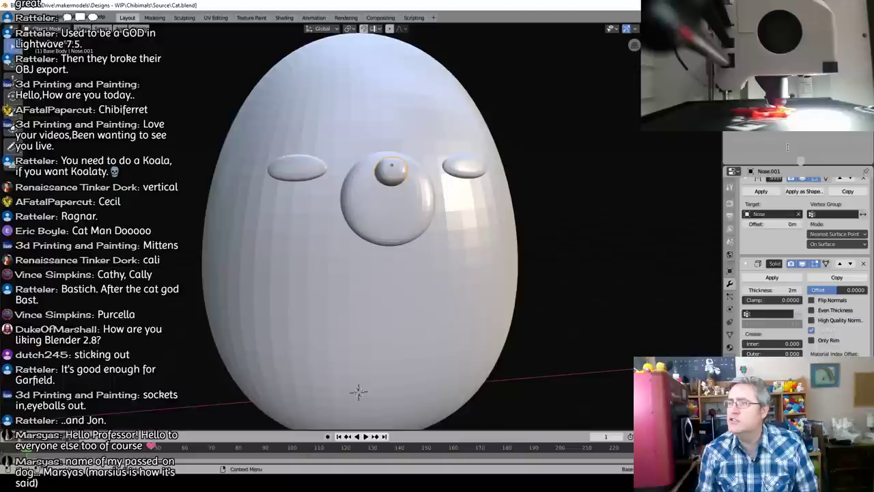
click(388, 212)
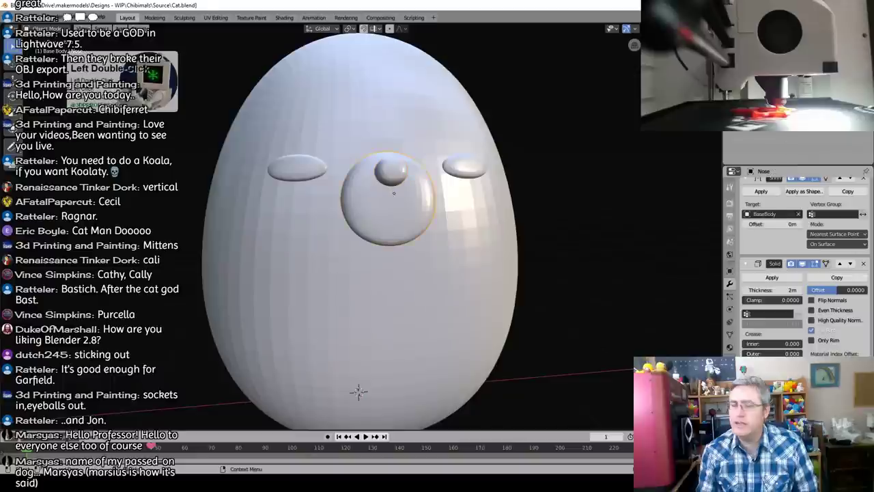
key(Return)
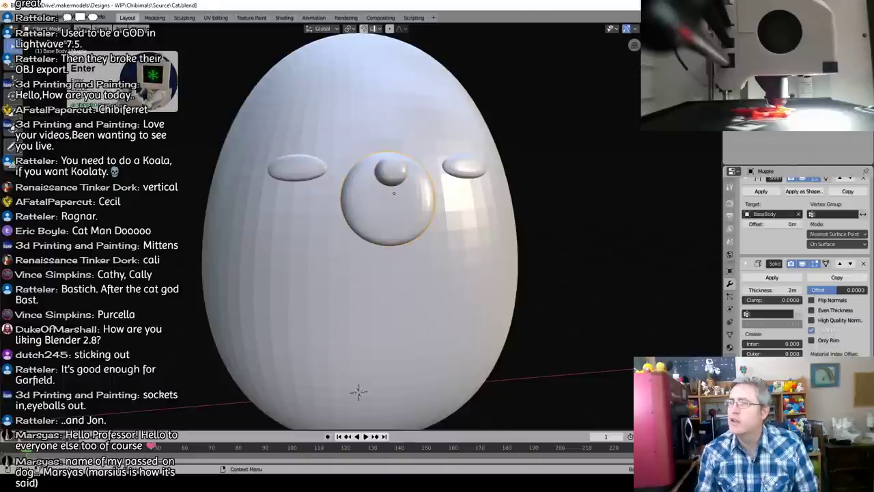
click(396, 174)
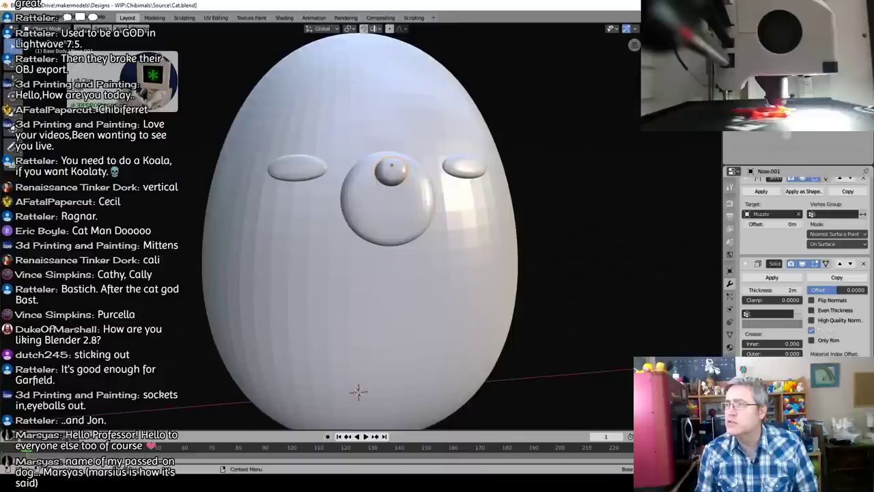
text(nose)
key(Return)
Step: Set the nose's Solidify thickness to 1 m
click(791, 289)
text(1)
key(Return)
Step: In the nose mesh, lower the upper vertices and pull the bottom vertex down along Z toward a triangular cat-nose shape
middle_drag(401, 249, 357, 283)
key(Tab)
scroll(373, 232, up, 4)
key(alt+a)
key(c)
scroll(349, 290, up, 1)
mouse_move(329, 290)
mouse_down()
mouse_move(363, 280)
mouse_move(421, 294)
mouse_up()
key(g)
key(z)
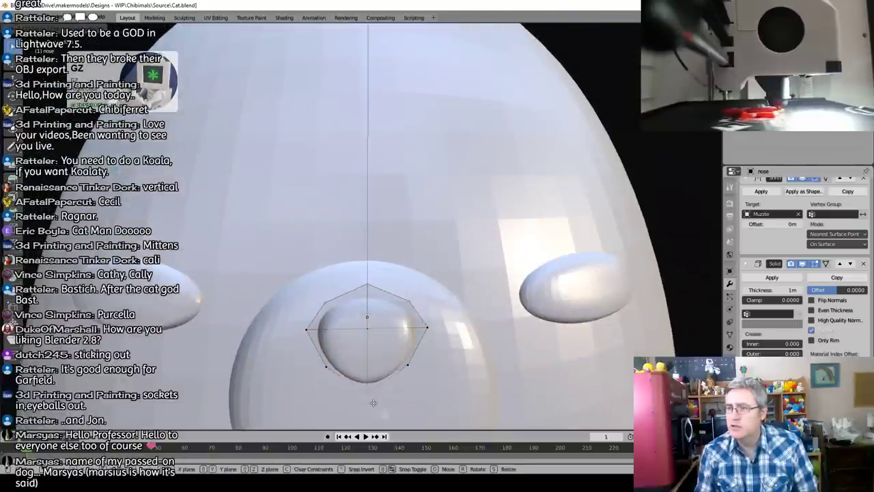
click(372, 409)
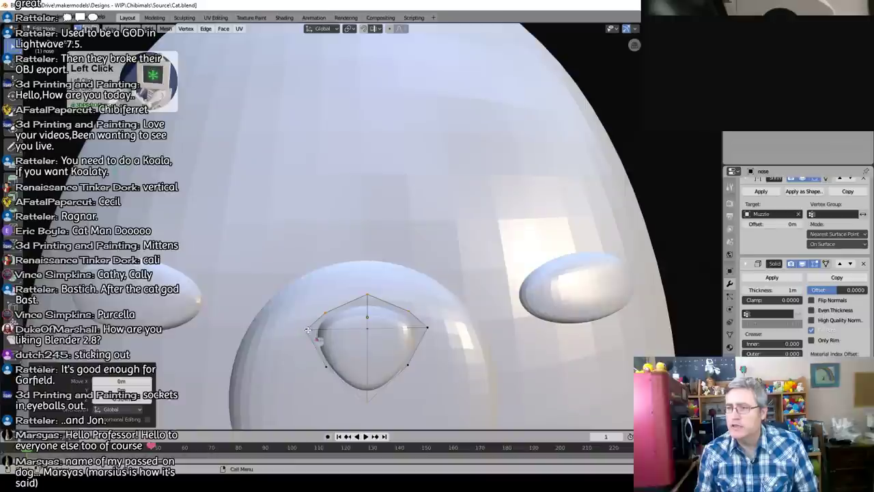
Step: Scale the nose mesh's two side vertices apart and lower the top centre vertex along Z to flatten the upper edge
key(s)
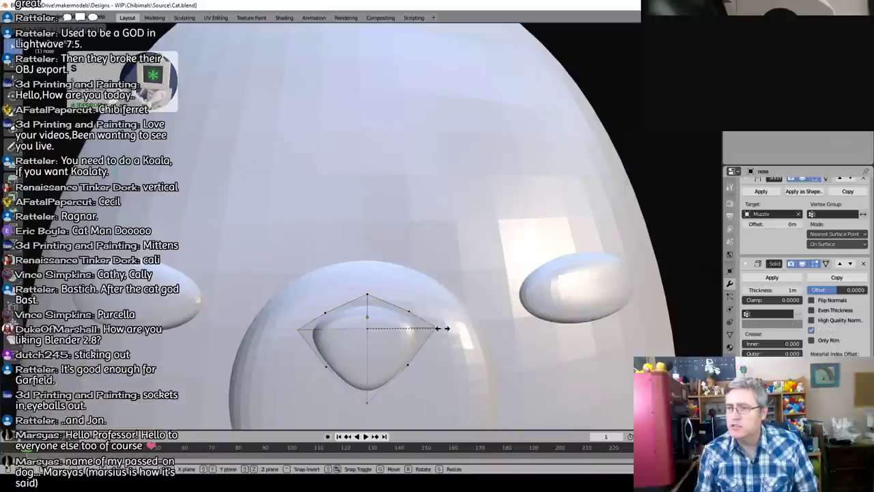
click(453, 328)
click(367, 296)
key(g)
key(z)
click(369, 309)
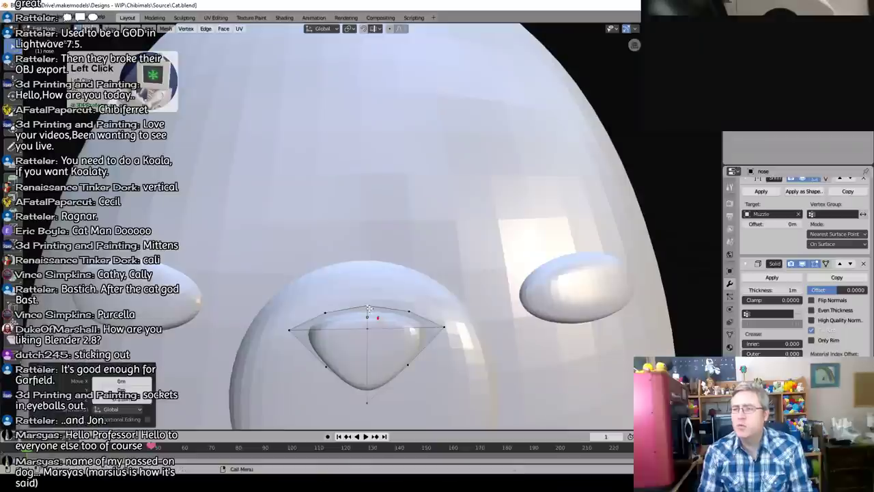
Step: In side view, move the nose object back along Y, closer to the muzzle
key(Tab)
key(KP_3)
scroll(240, 292, down, 4)
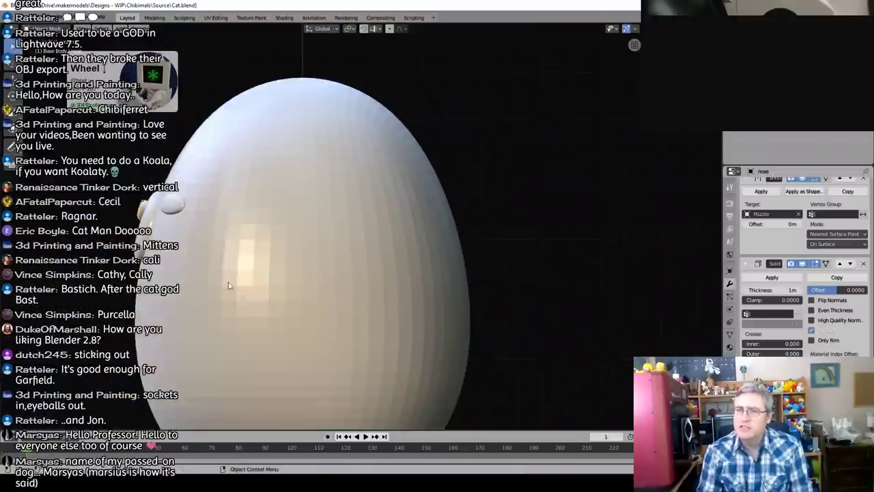
middle_drag(147, 265, 200, 242)
key(g)
key(y)
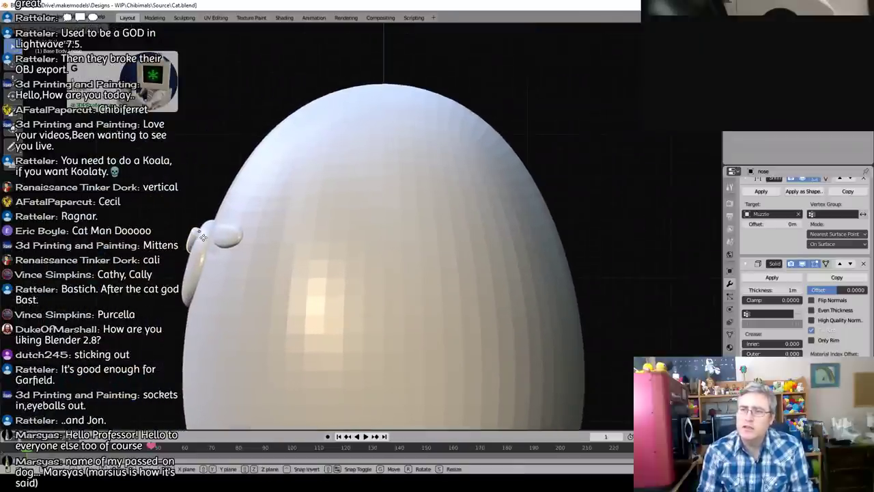
click(202, 240)
key(KP_1)
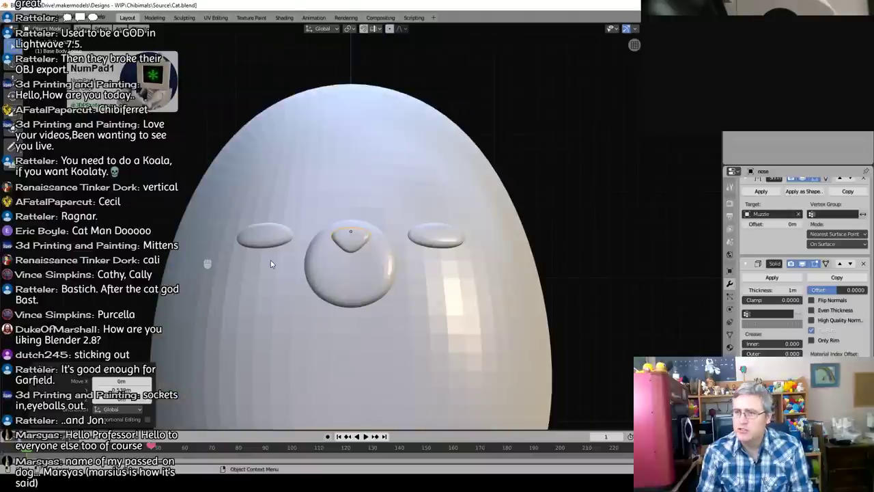
Step: Scale the nose mesh to 1.495 and, in side view, rotate it 21.1° and move it to follow the muzzle
scroll(356, 263, up, 2)
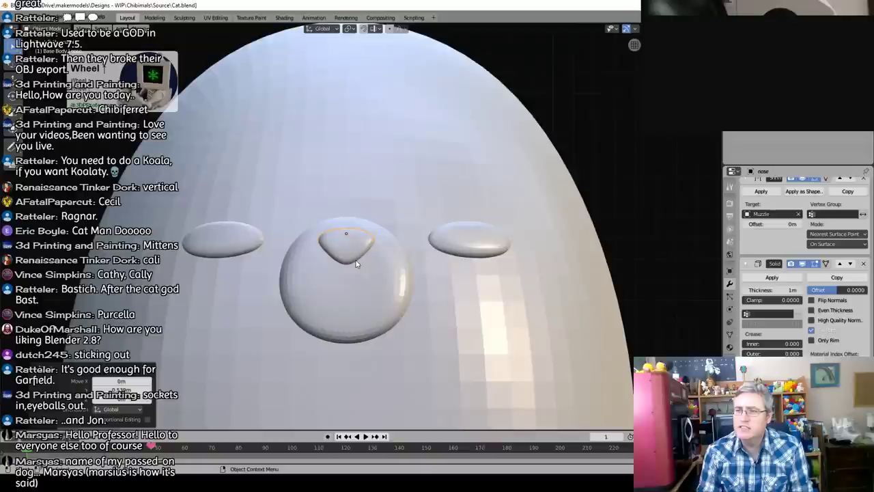
key(s)
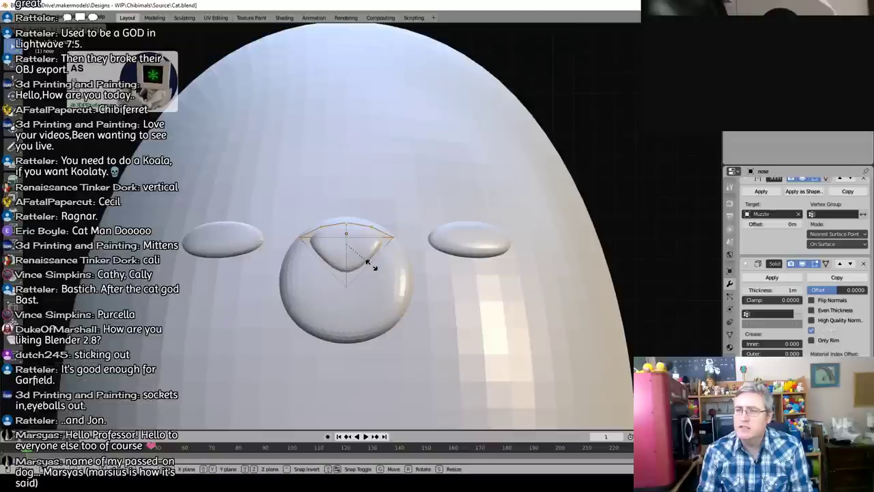
click(361, 256)
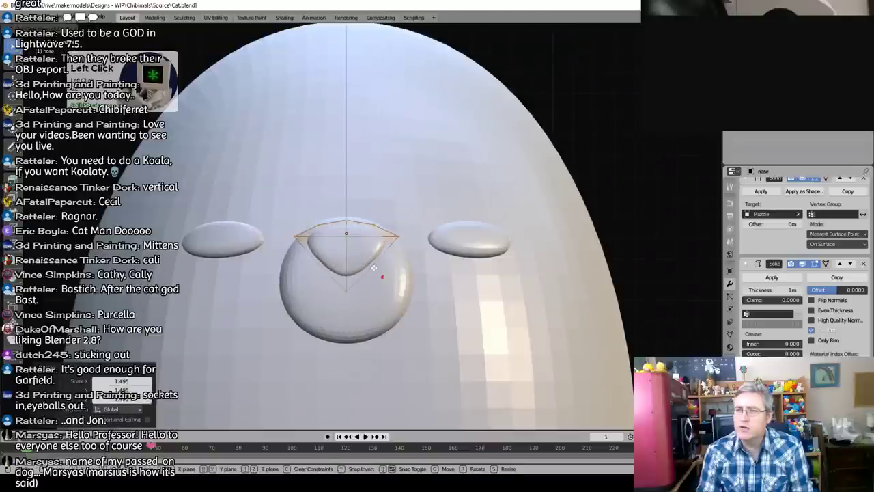
key(KP_3)
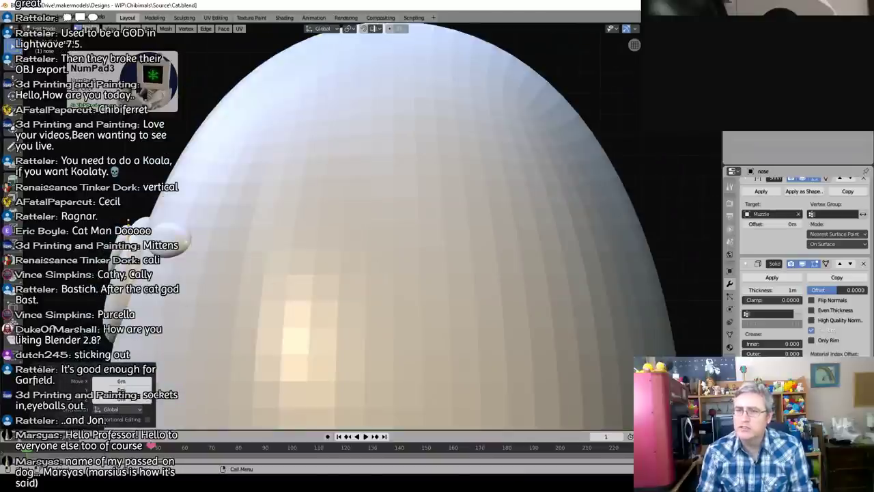
key(r)
click(102, 307)
key(g)
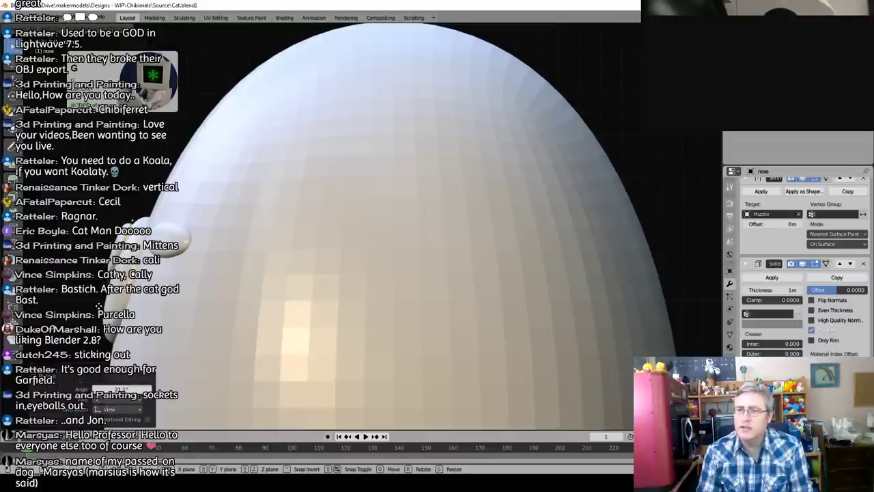
click(99, 306)
key(Tab)
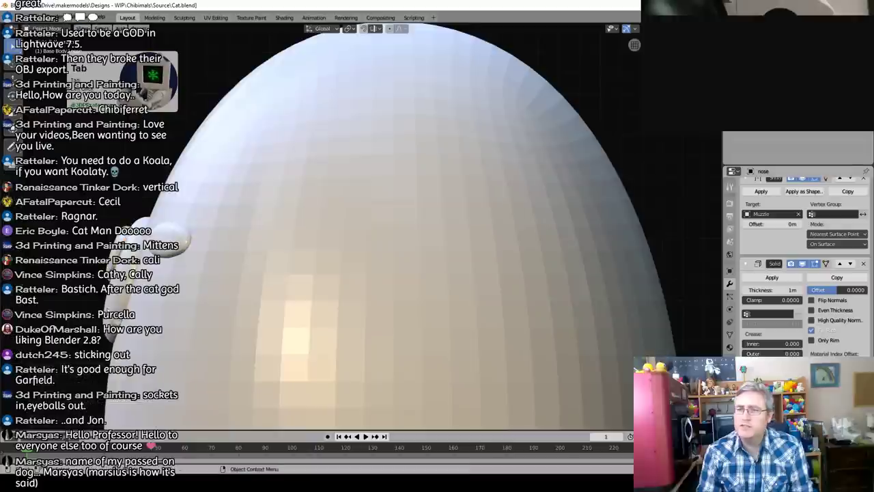
key(KP_1)
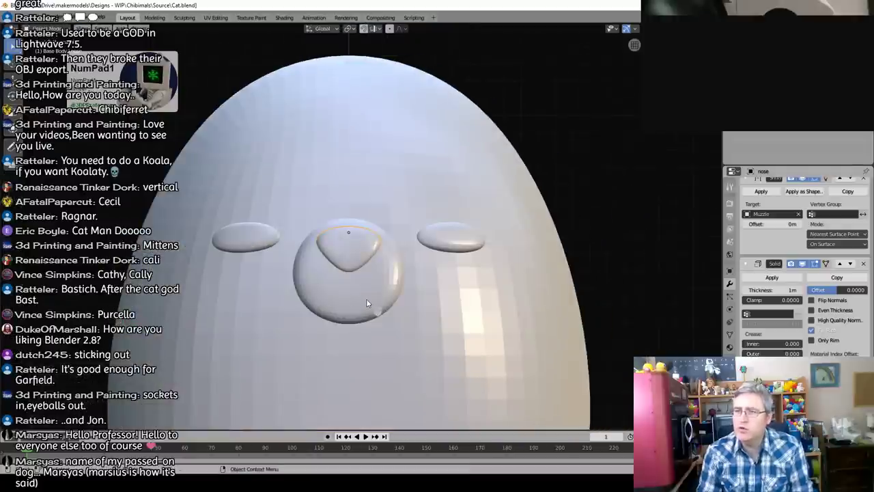
Step: Knife two cuts in the Muzzle mesh from its centre vertex to the two lower diagonal corner vertices
click(387, 284)
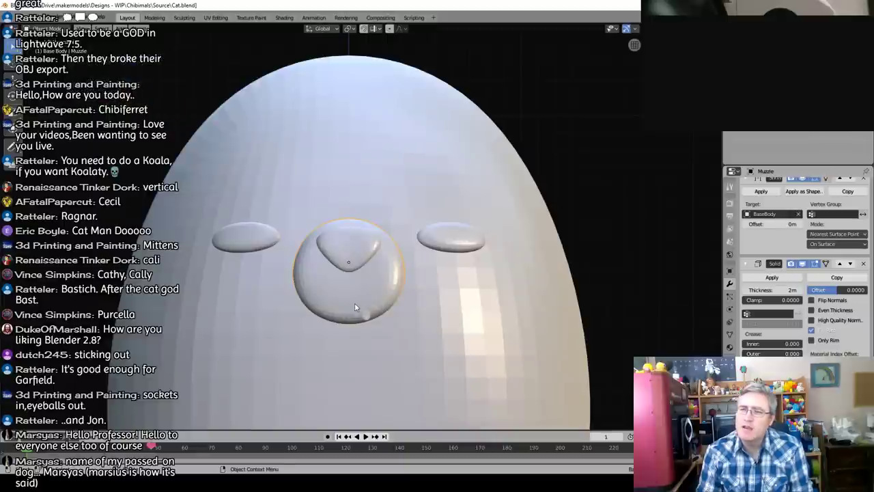
key(Tab)
key(k)
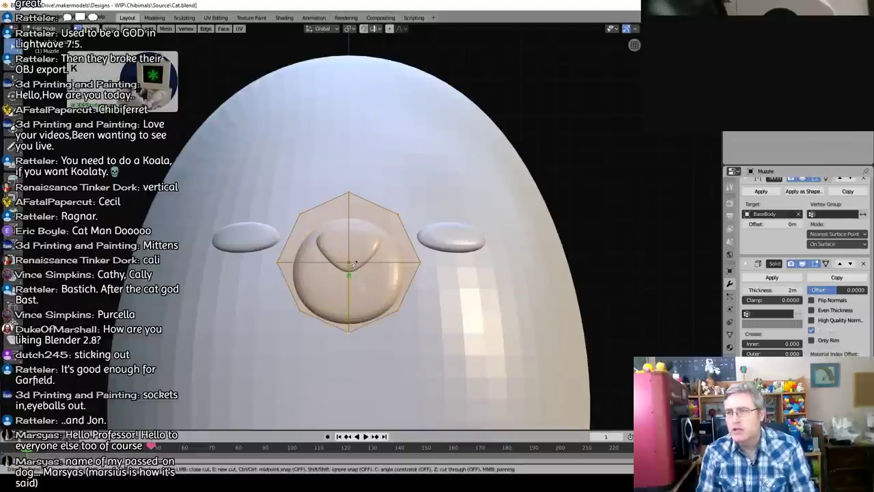
click(349, 261)
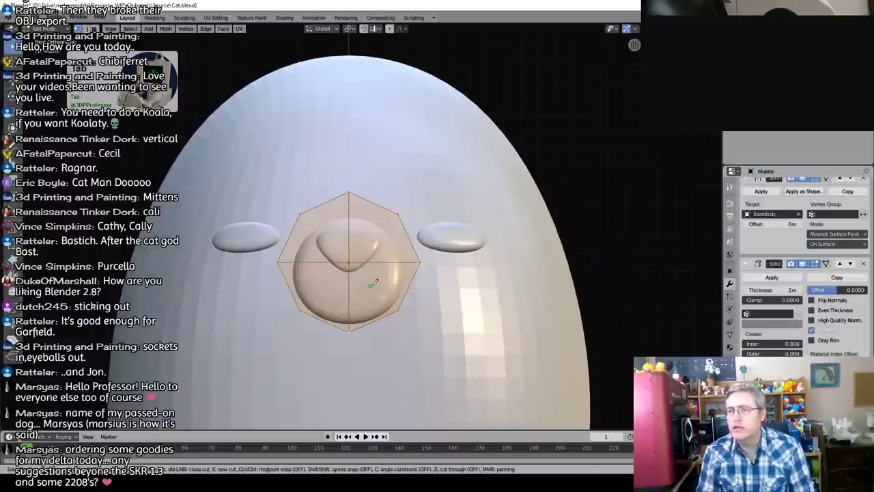
click(352, 260)
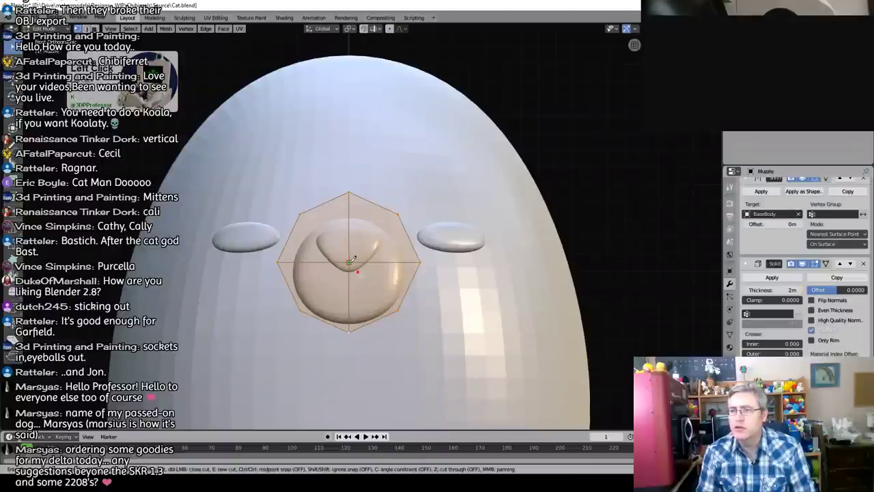
click(393, 305)
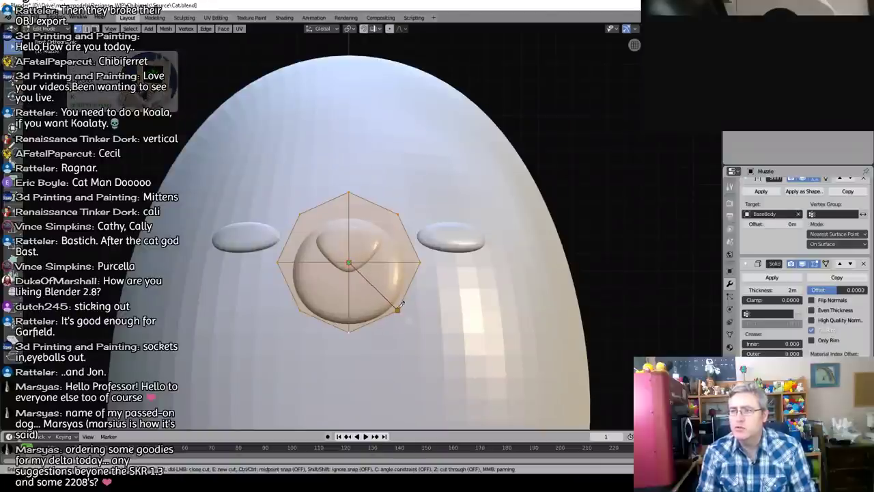
key(space)
key(k)
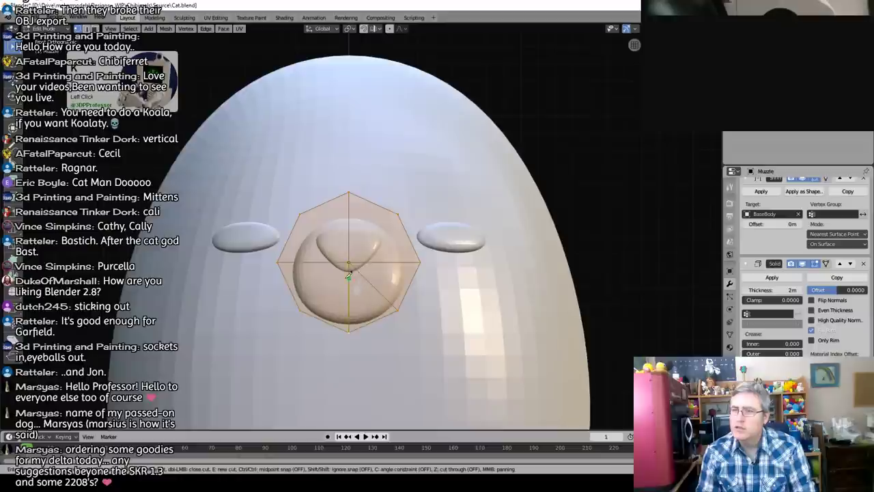
click(349, 260)
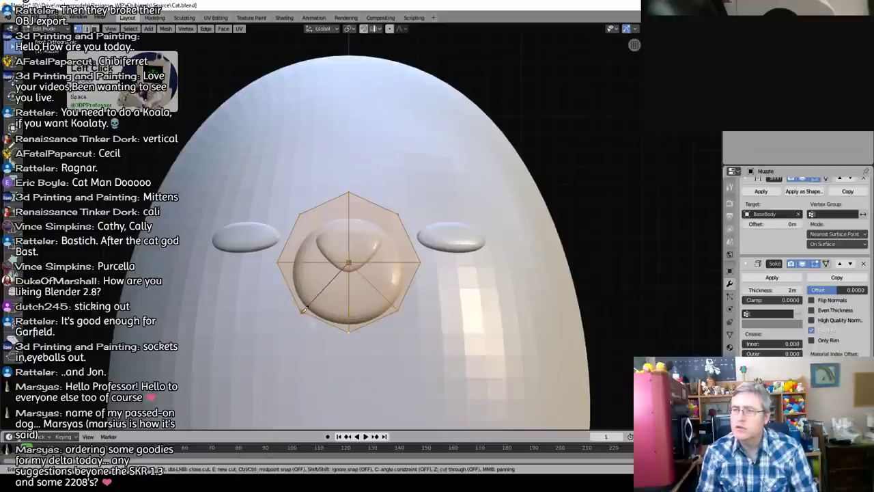
click(302, 309)
key(space)
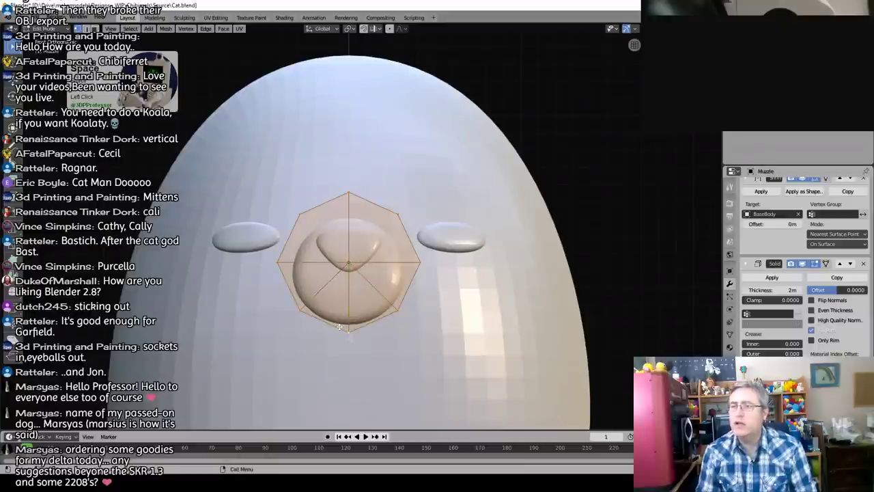
Step: Split the lower wedge of faces from the Muzzle mesh and separate the selection into its own object for the chin
click(354, 337)
shift+click(352, 265)
shift+click(396, 307)
click(309, 311)
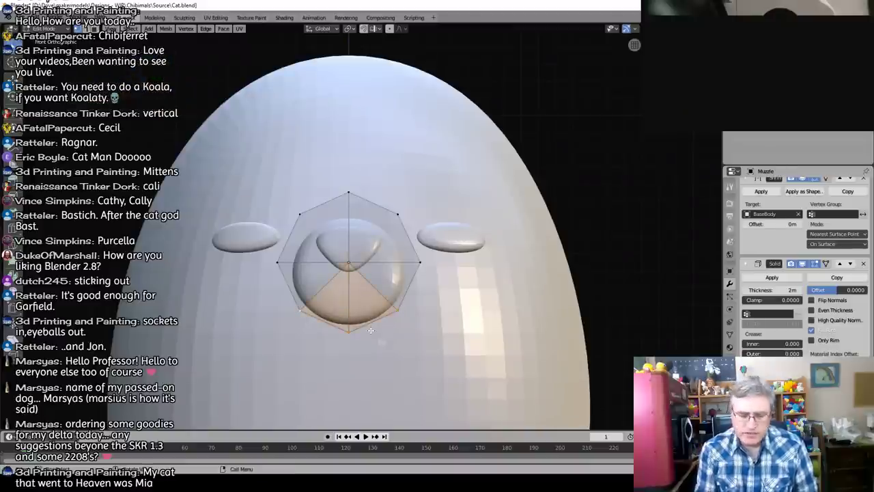
key(y)
key(Return)
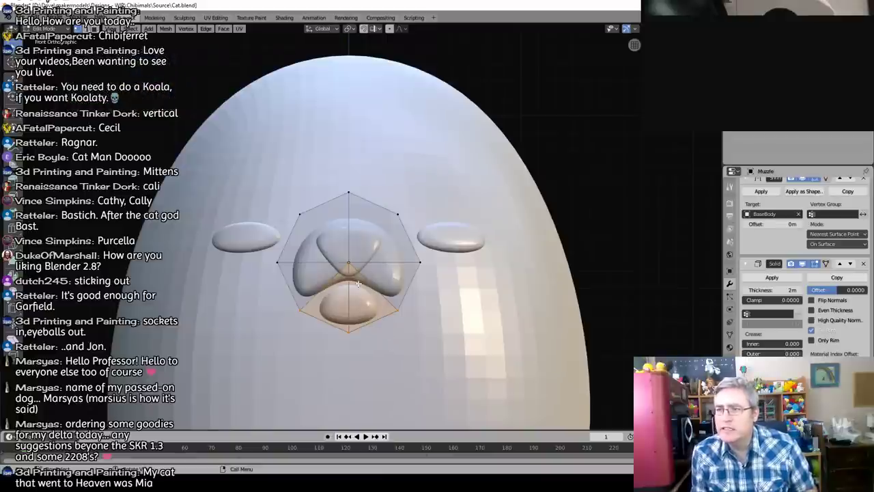
key(p)
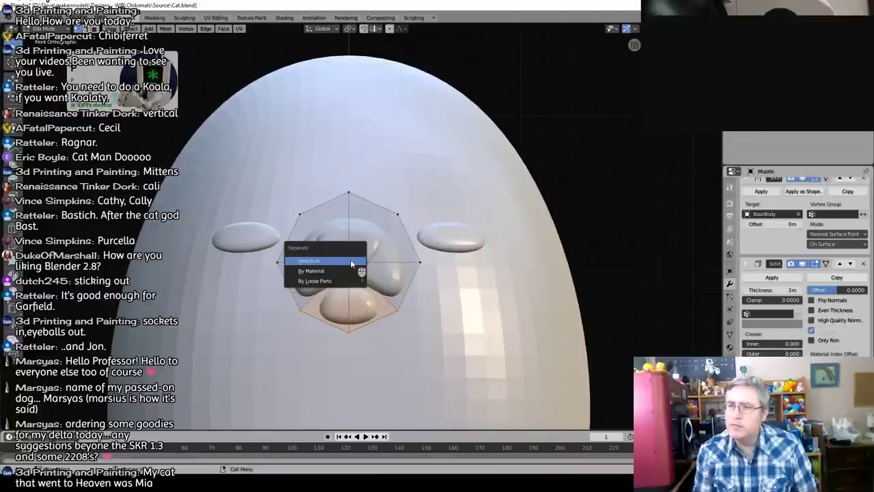
click(350, 260)
key(Tab)
Step: Separate the selected chin faces into their own object and lower the Muzzle mesh's centre vertex
click(350, 261)
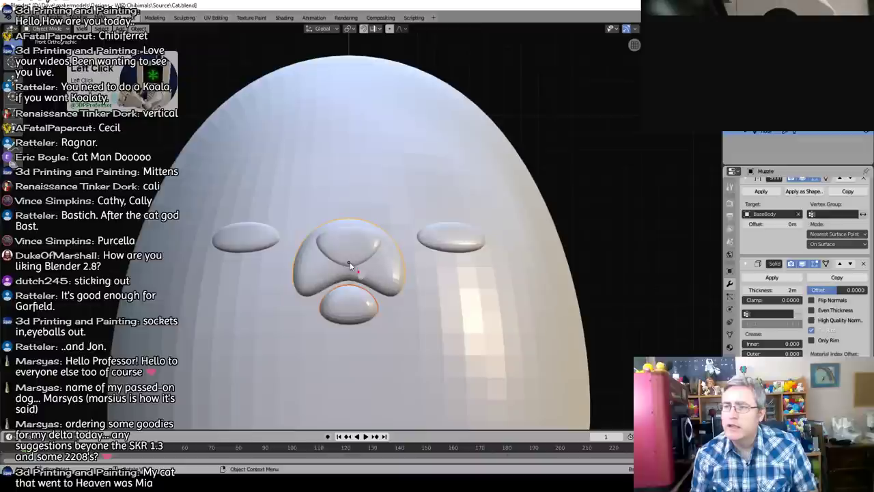
key(Tab)
drag(349, 263, 350, 282)
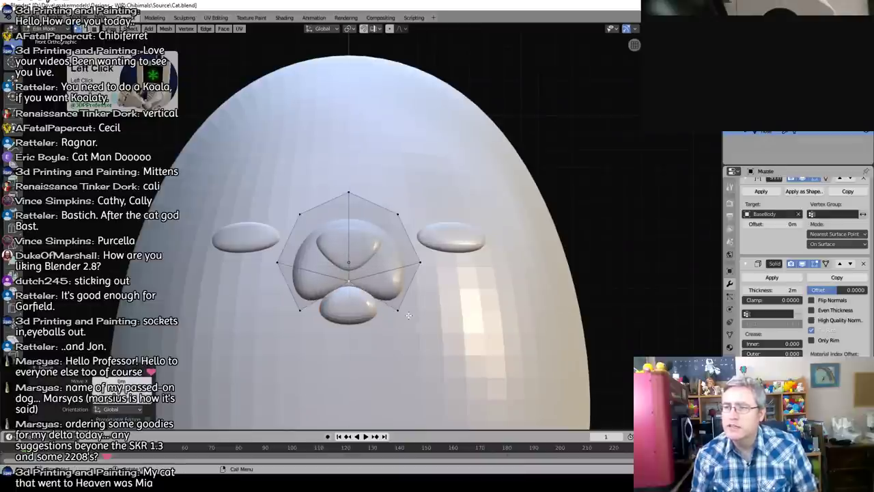
Step: Move the Muzzle mesh's two lower corner vertices down along Z and scale them slightly closer together
click(400, 312)
shift+click(300, 312)
key(g)
key(z)
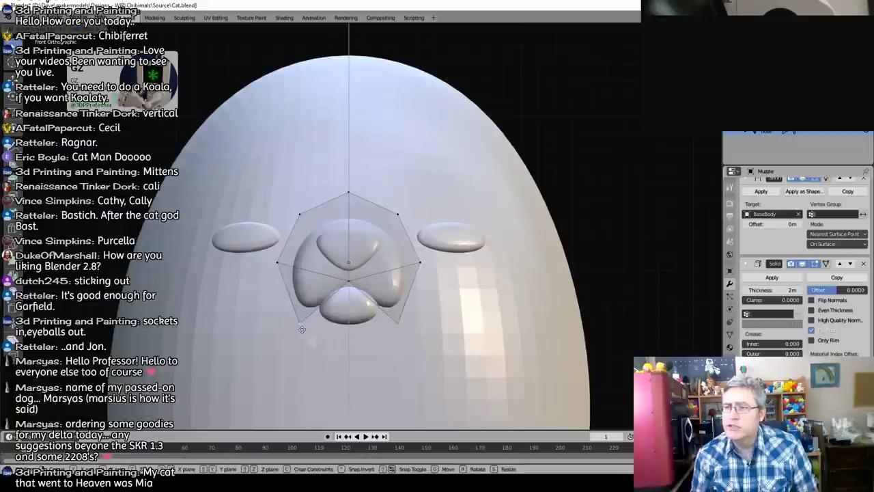
click(302, 328)
key(s)
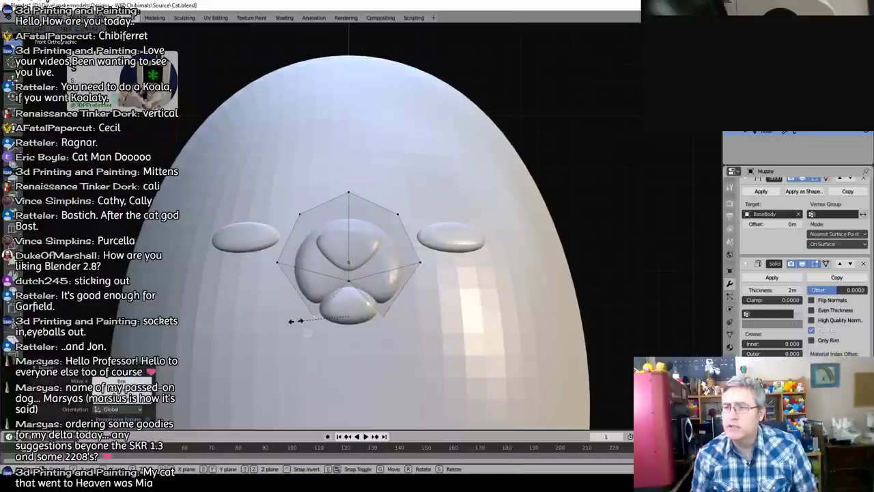
click(298, 321)
key(Tab)
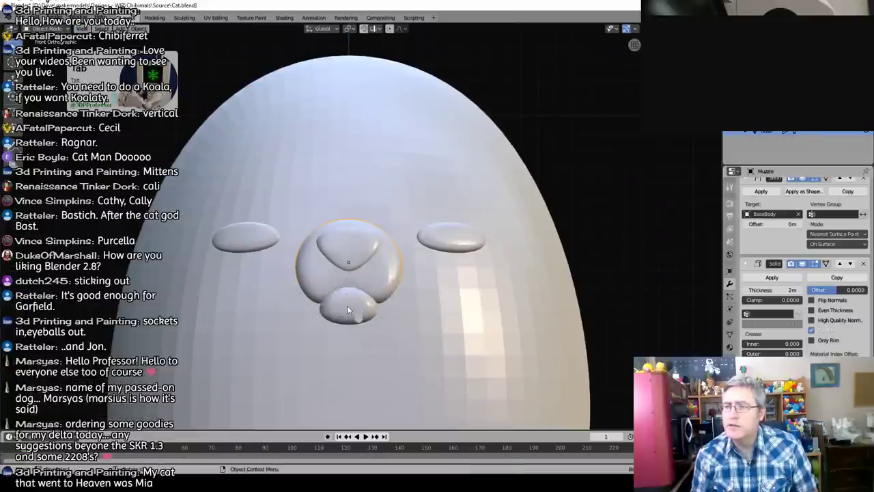
Step: Set the Solidify thickness of the Muzzle object to 3 m
middle_drag(346, 305, 333, 307)
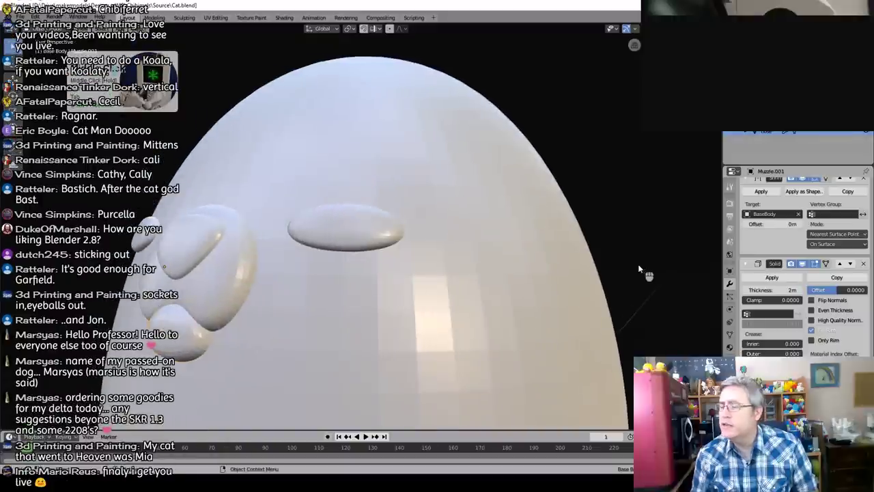
click(246, 290)
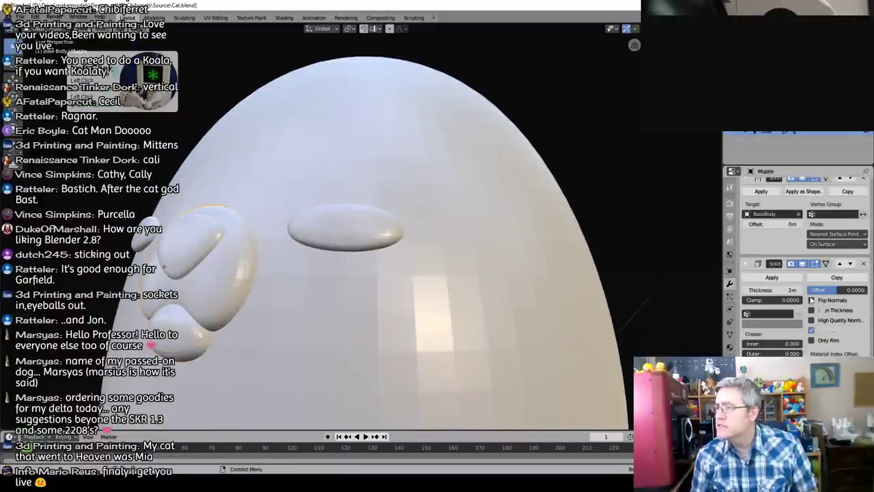
click(791, 290)
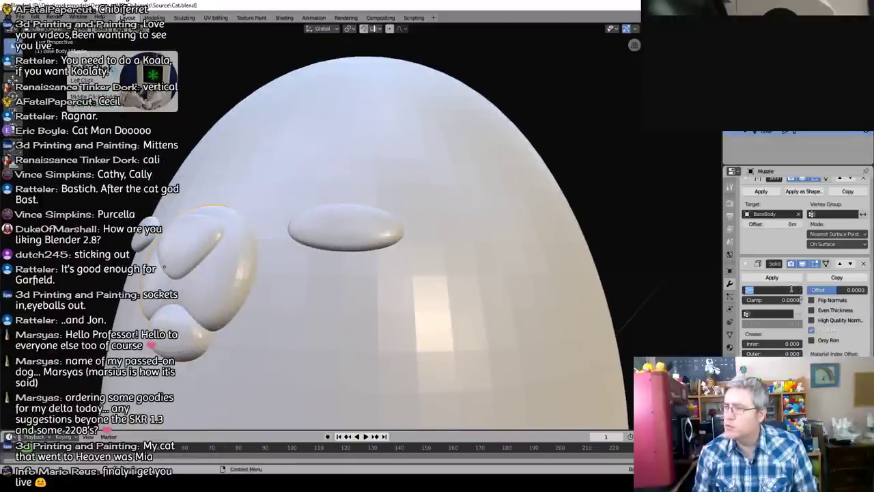
text(3)
key(Return)
middle_drag(273, 311, 235, 306)
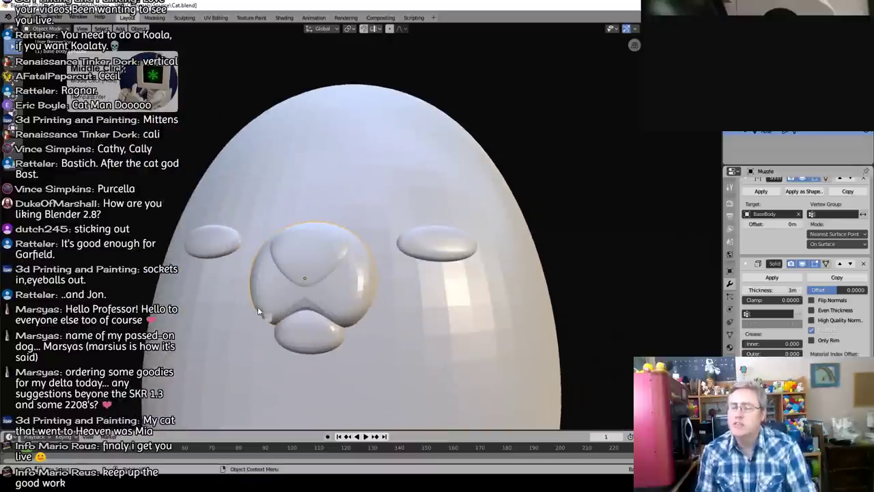
Step: In front view, move the chin object up about 0.507 m along Z, tucking it under the muzzle
click(289, 324)
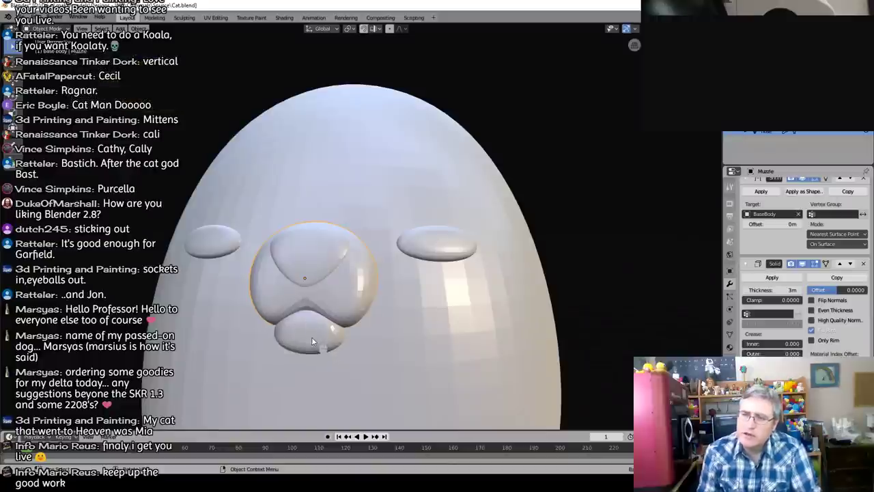
key(KP_1)
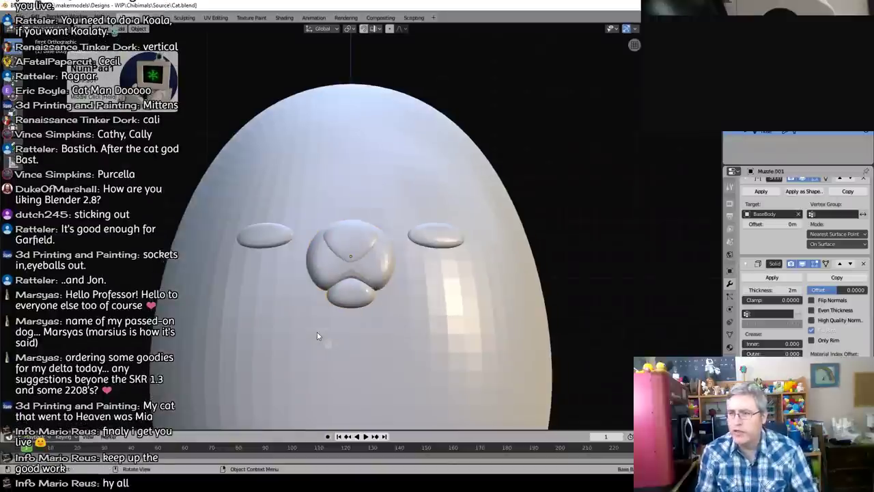
key(g)
key(z)
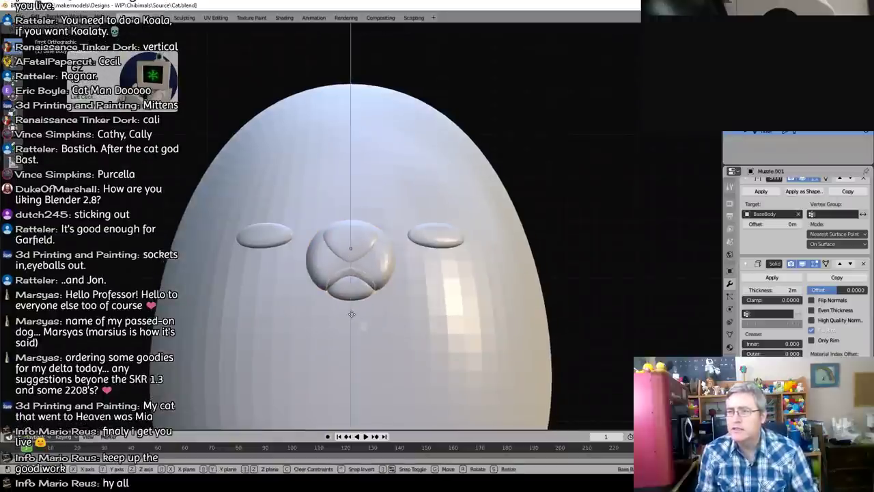
click(362, 313)
scroll(381, 300, up, 2)
middle_drag(380, 299, 355, 304)
scroll(316, 310, down, 2)
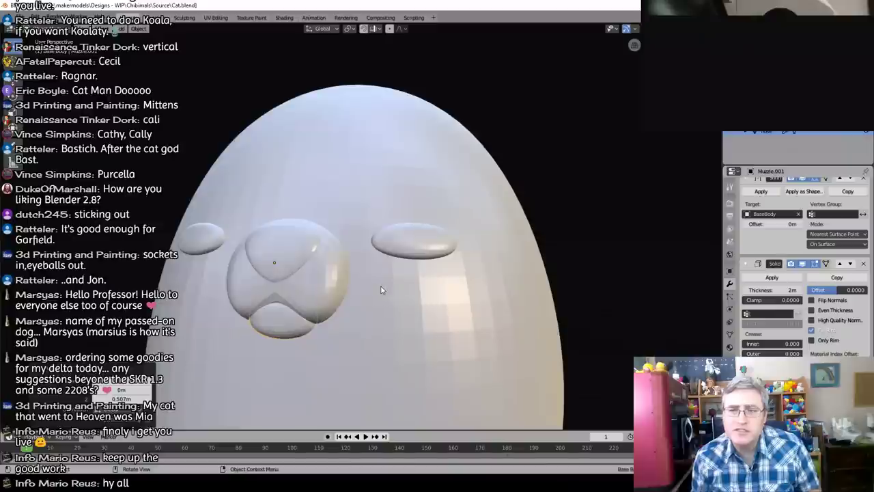
Step: Scale the Eyes mesh to 0.557 along X to make the eyes narrower
click(445, 304)
key(KP_1)
scroll(444, 307, down, 3)
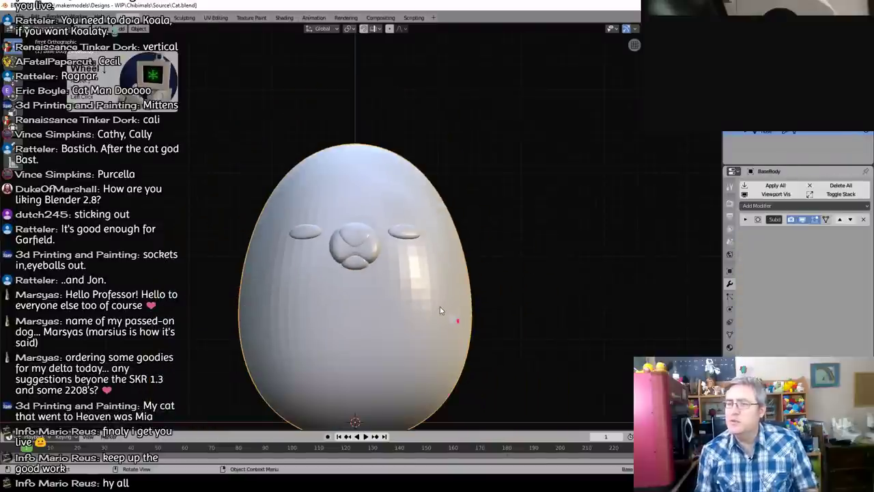
scroll(439, 312, up, 2)
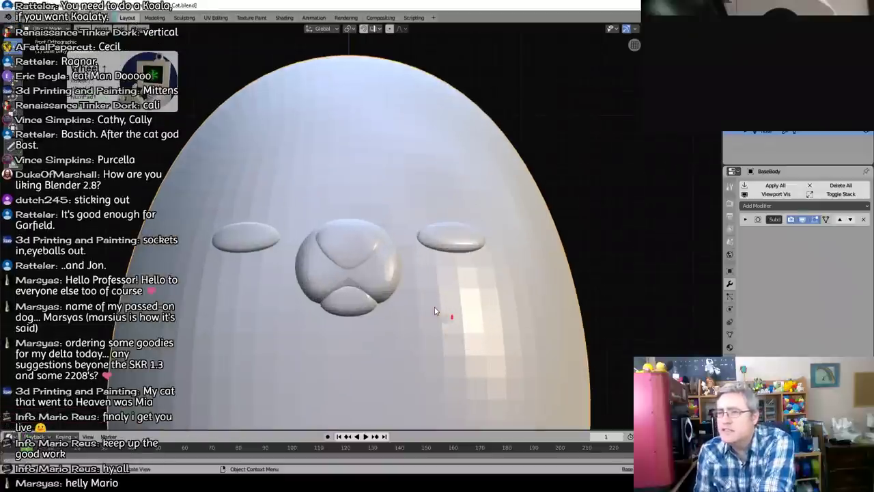
scroll(432, 301, down, 1)
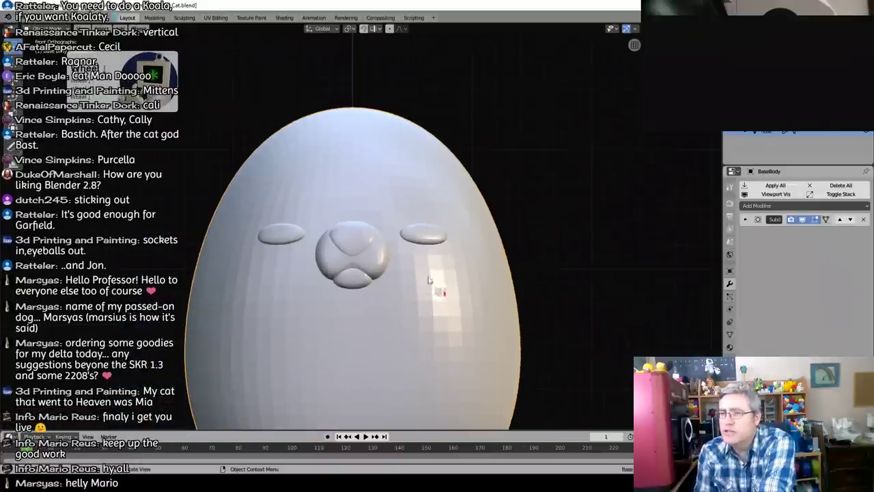
click(423, 241)
mouse_move(423, 240)
middle_down()
mouse_move(432, 241)
mouse_move(417, 241)
middle_up()
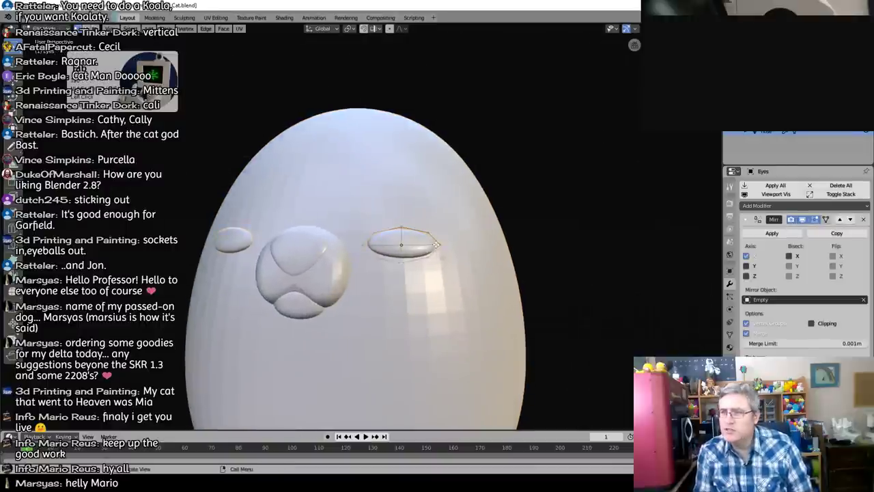
key(g)
key(x)
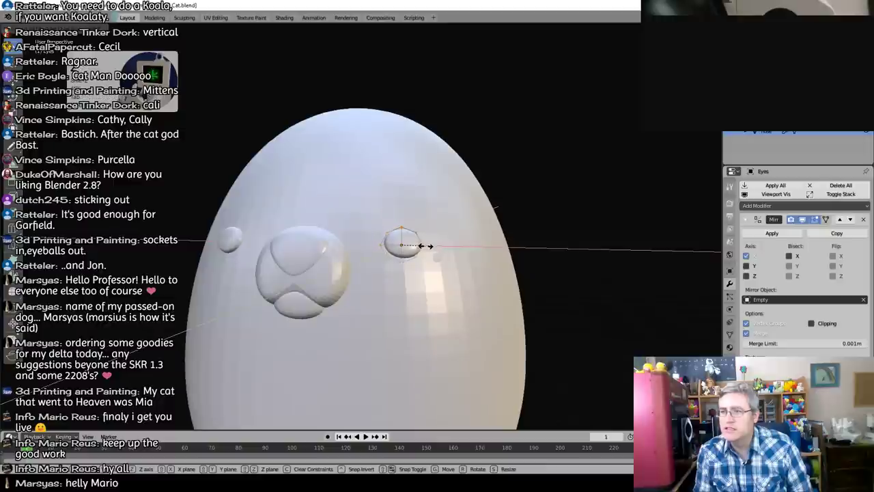
click(427, 246)
Step: In front view, move the Eyes mesh slightly outward and down from the muzzle
middle_drag(427, 246, 427, 334)
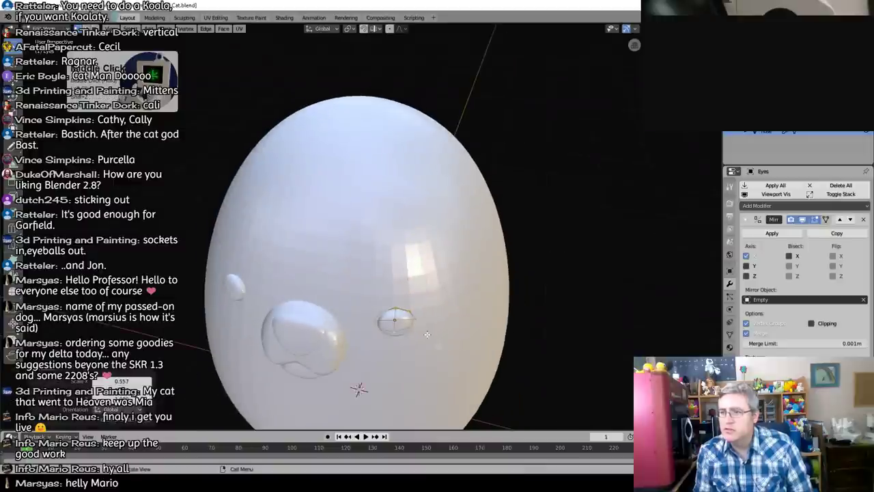
key(KP_1)
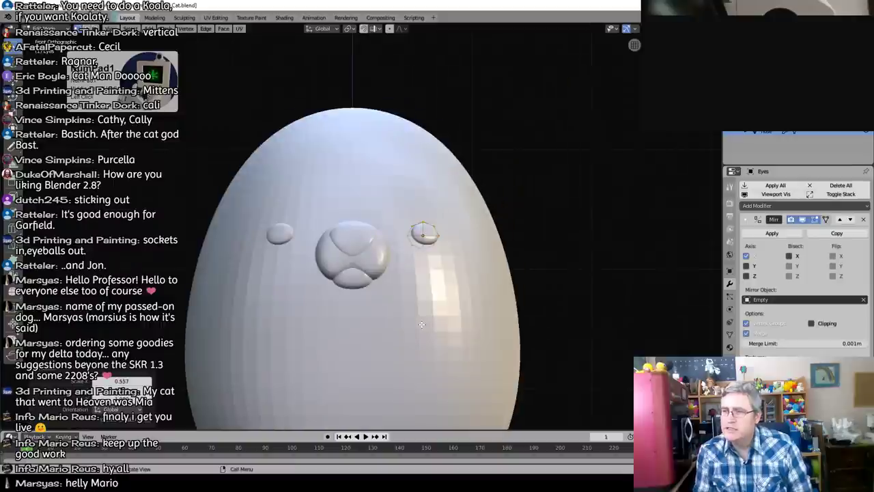
key(g)
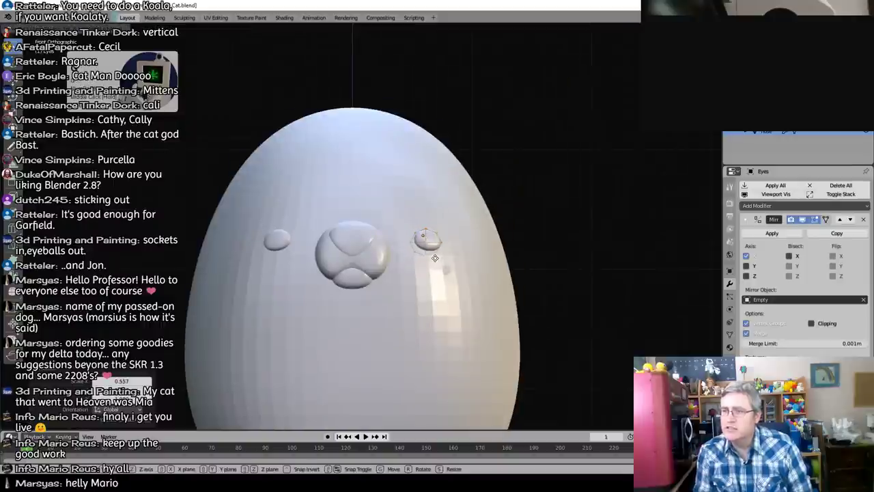
click(433, 257)
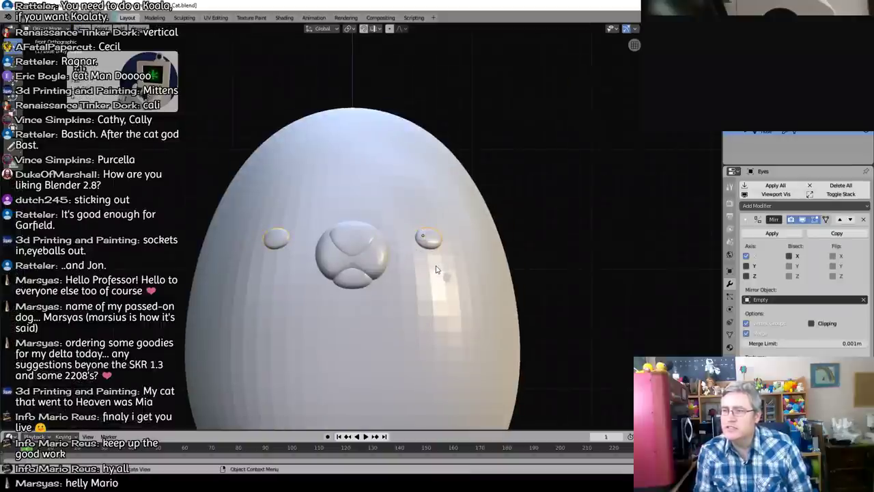
Step: Select the eyes, nose, muzzle and chin objects together and move them down along Z on the body
scroll(369, 272, down, 4)
scroll(369, 272, up, 4)
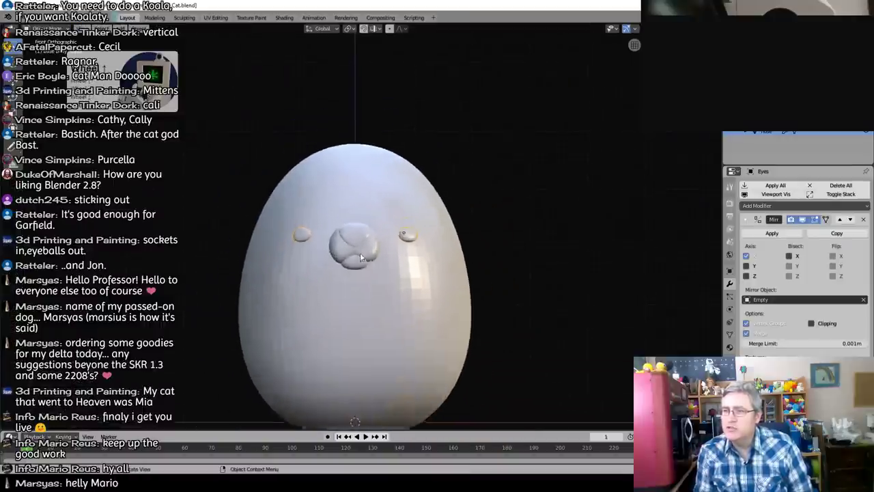
shift+click(376, 262)
shift+click(376, 263)
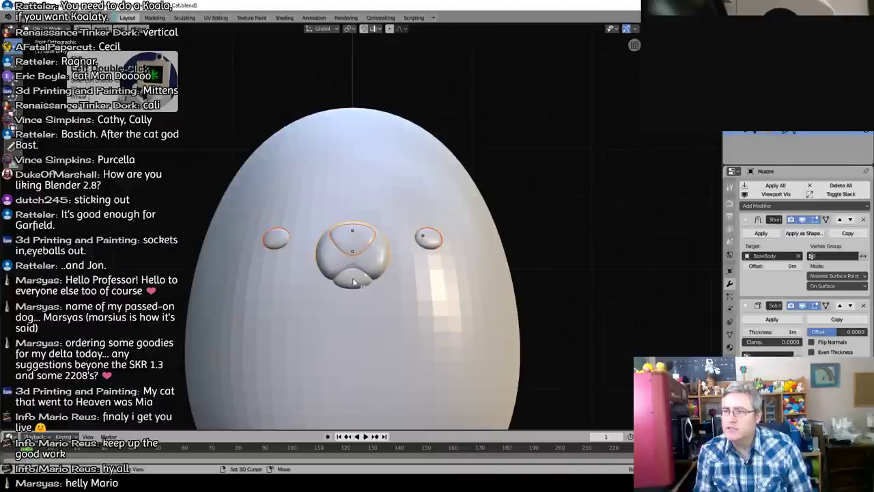
shift+click(355, 282)
key(g)
key(z)
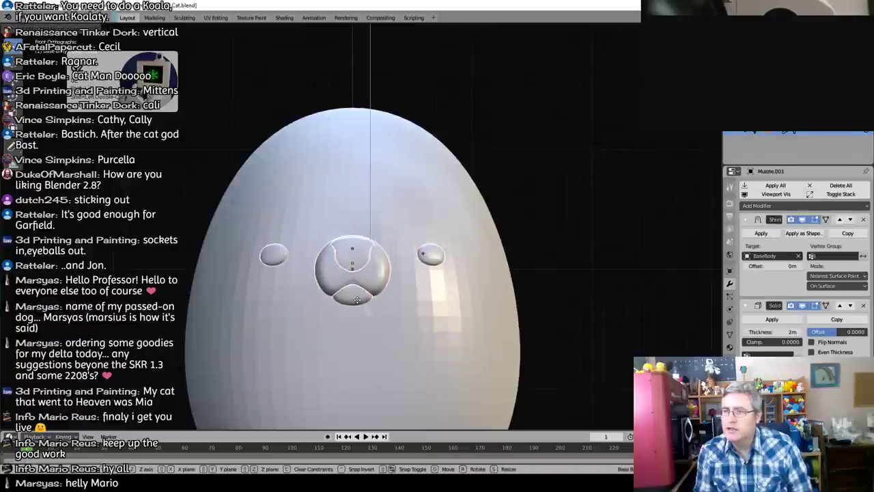
click(362, 305)
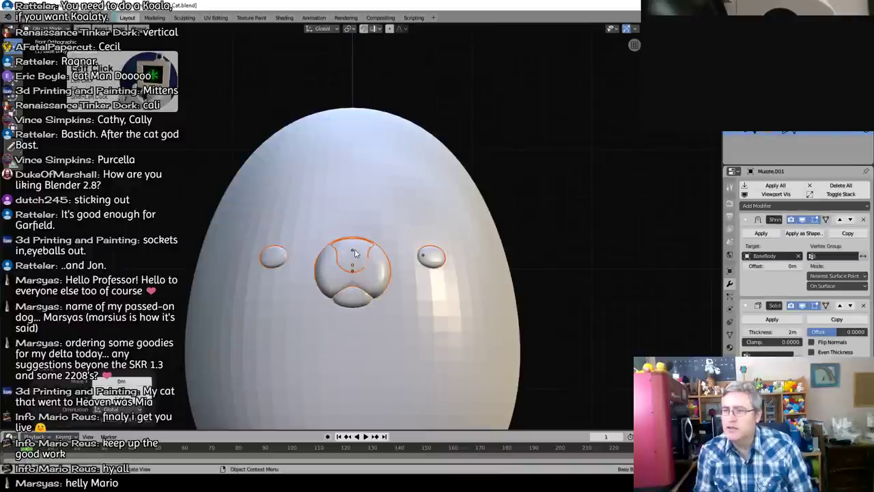
Step: In side view, move the nose object forward and slightly up in front of the muzzle
key(KP_3)
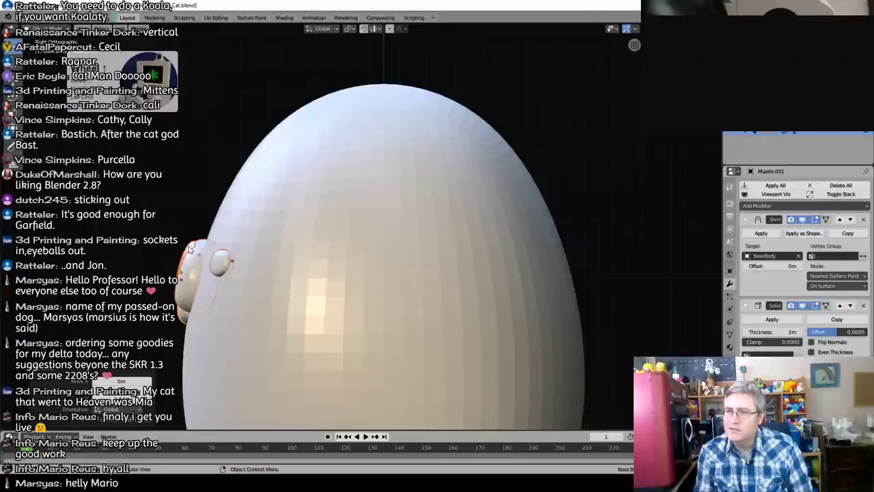
click(192, 248)
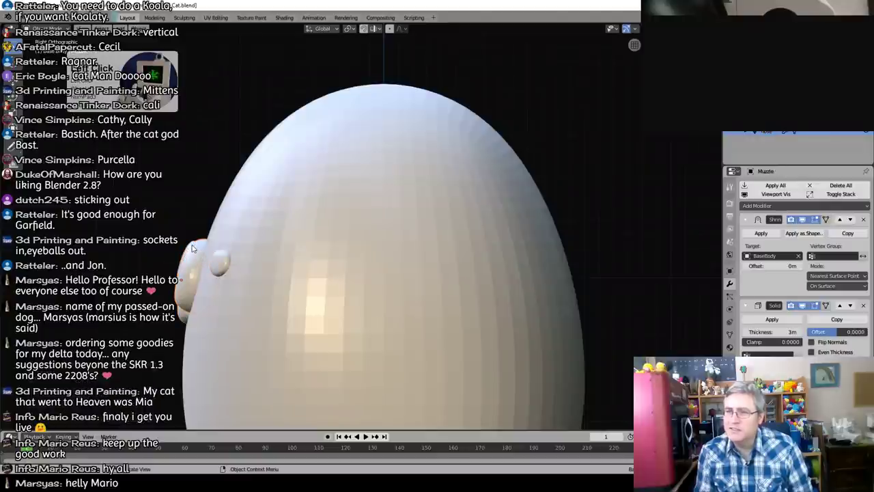
click(192, 249)
key(g)
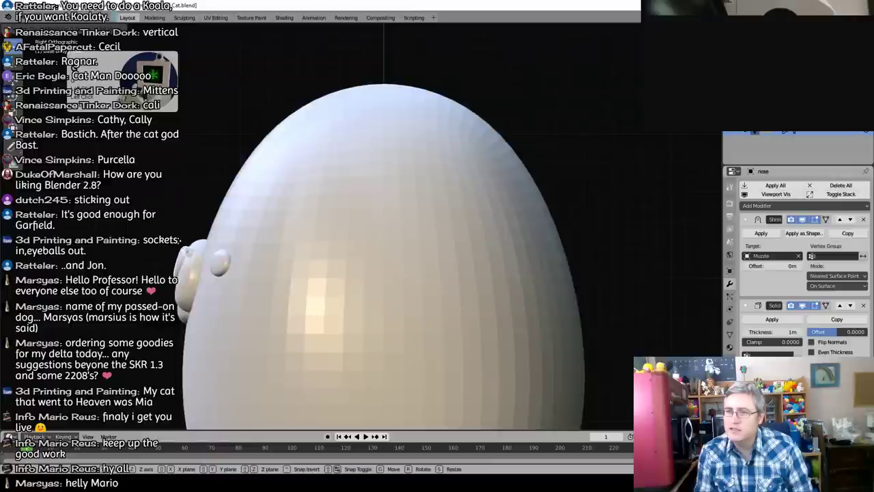
click(179, 240)
Step: In front view, scale the nose mesh down to make the nose smaller on the muzzle
key(KP_1)
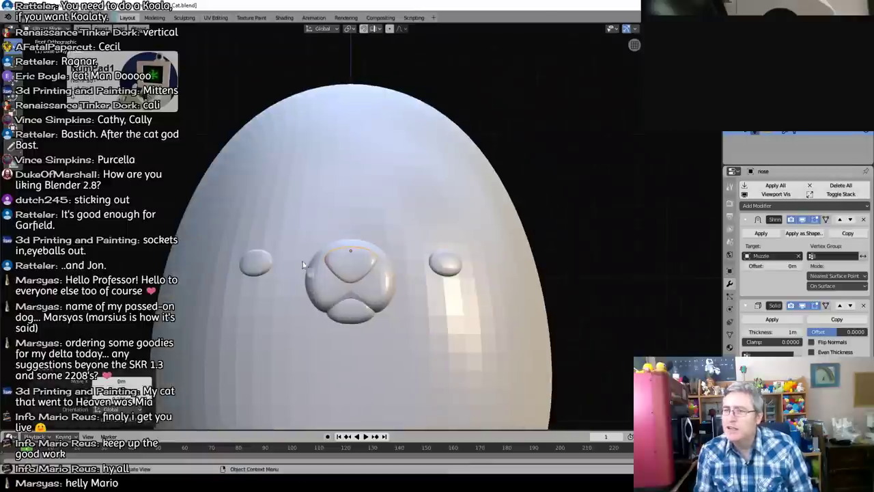
key(s)
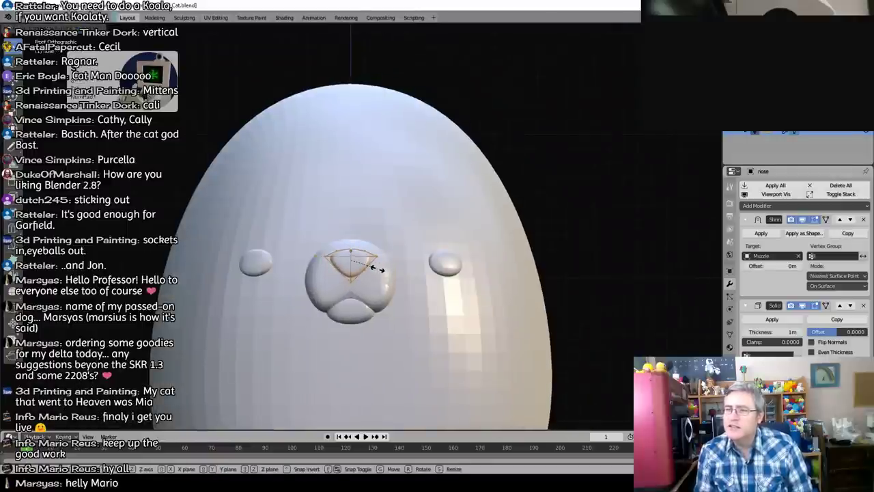
click(384, 271)
scroll(386, 291, down, 2)
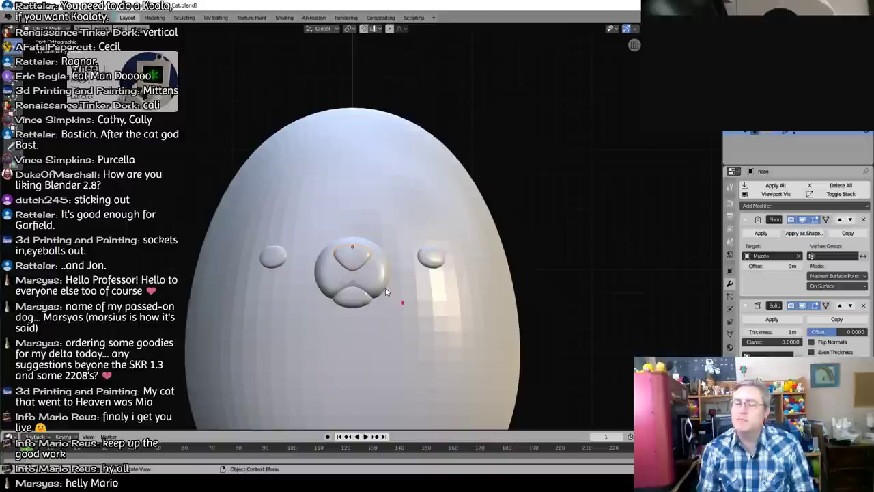
Step: Move the Eyes mesh slightly up so the eyes sit nearer the nose's height
click(436, 256)
key(Tab)
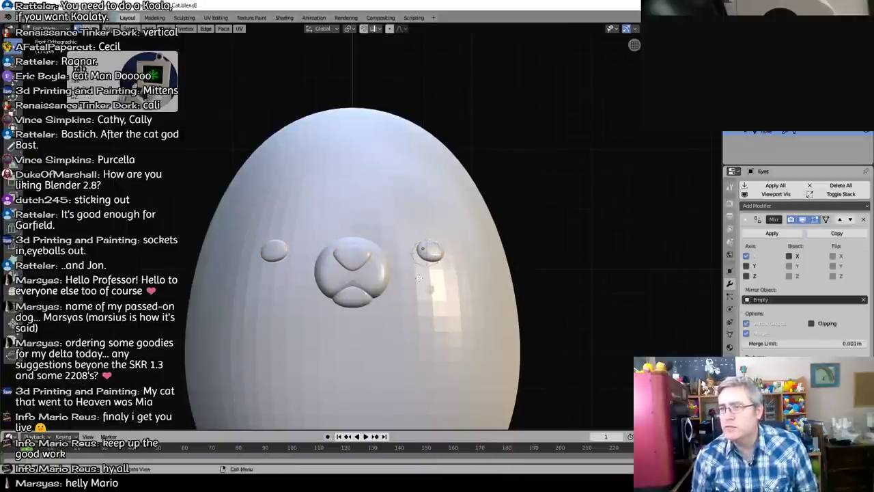
key(Tab)
Step: Add a plane mesh to the scene in object mode
key(shift+a)
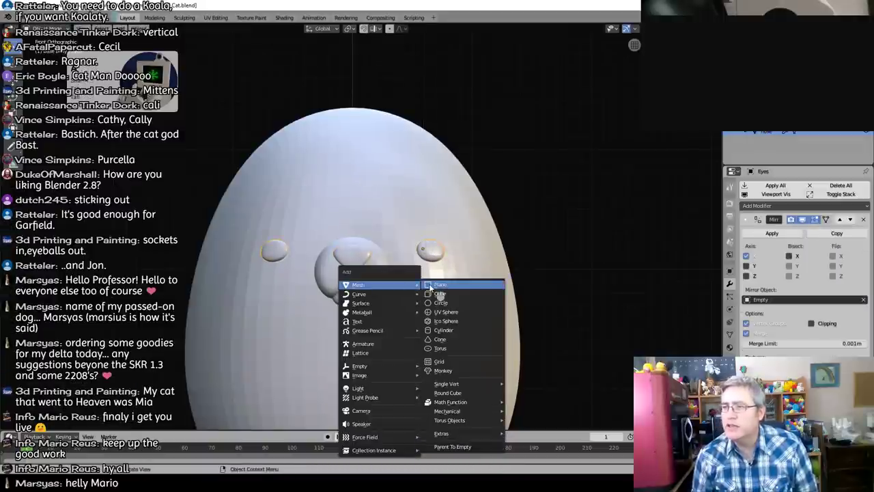
click(424, 286)
scroll(347, 296, down, 2)
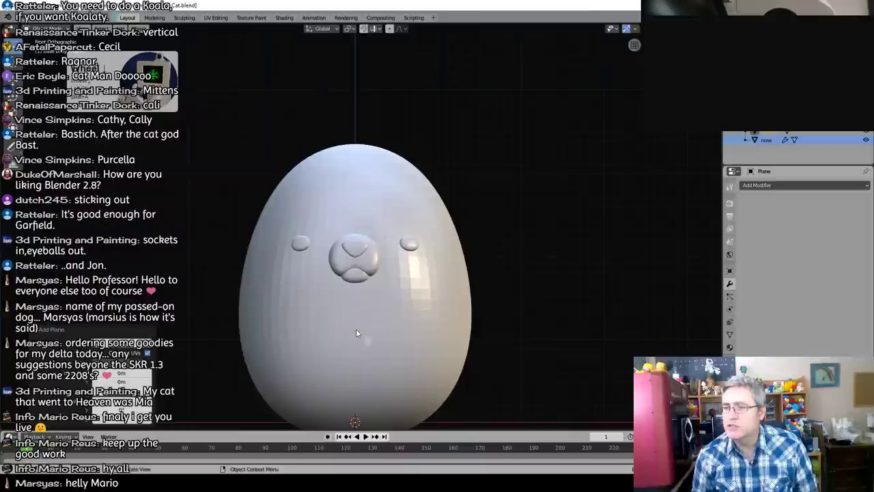
Step: Rename the new plane as Wiskers and the Muzzle.001 object as MuzzleLip
key(KP_3)
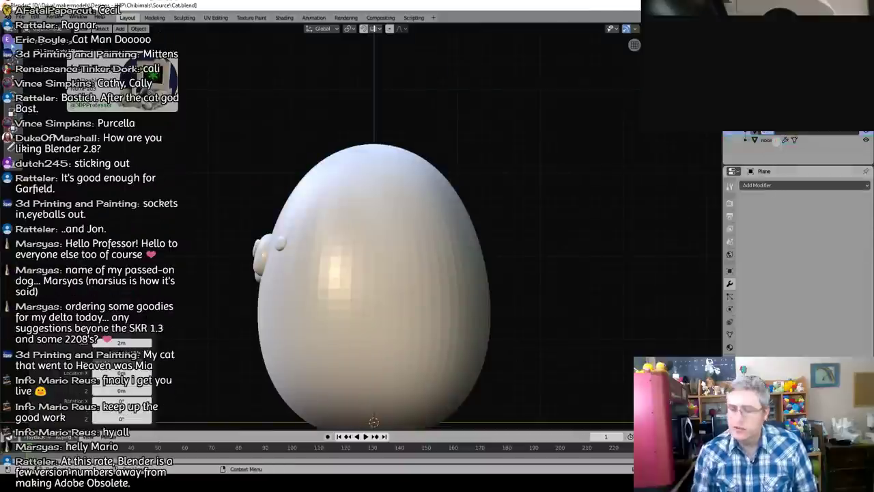
click(765, 133)
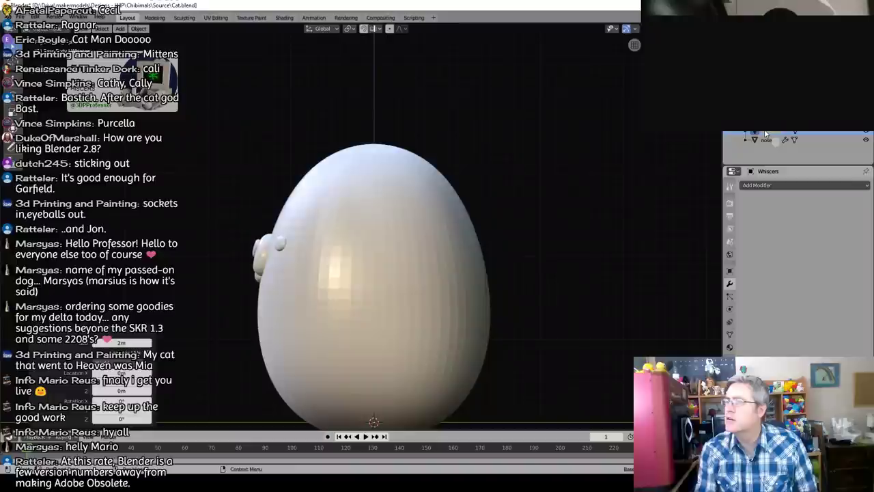
double_click(764, 133)
text(W)
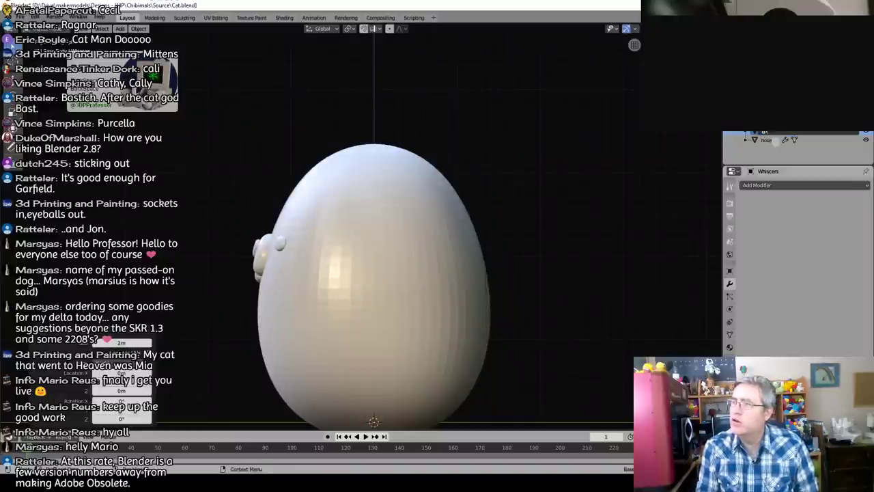
key(Return)
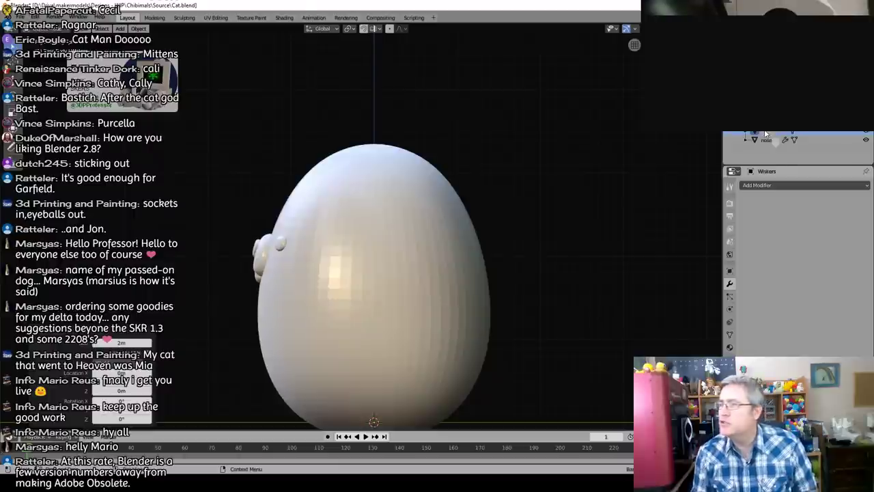
click(767, 131)
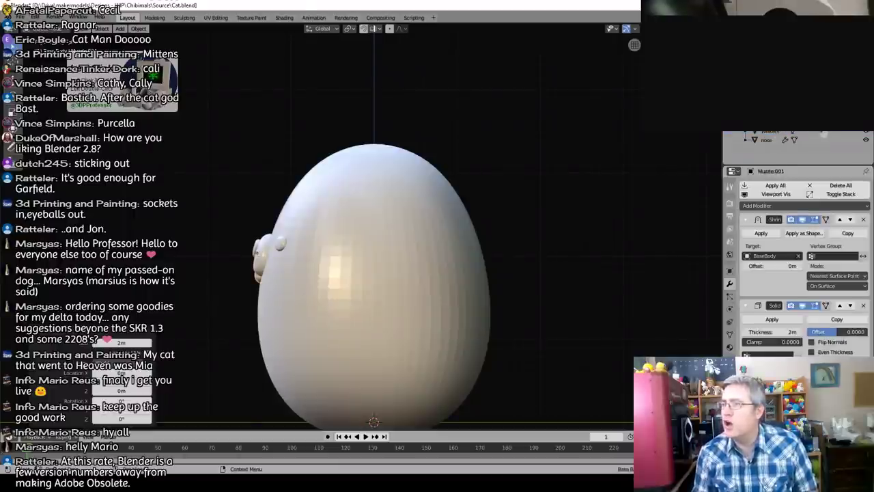
key(Return)
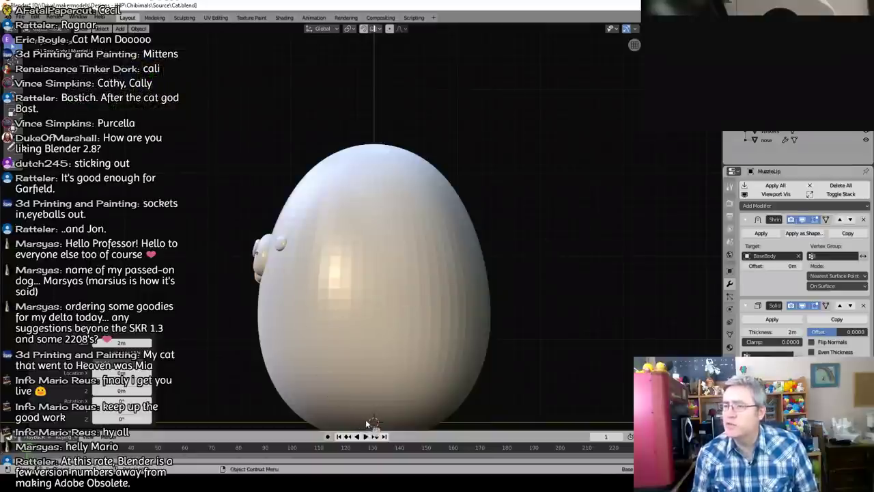
Step: Move the Wiskers plane in front of the muzzle in side view and rotate its mesh 90° to face the front
click(768, 133)
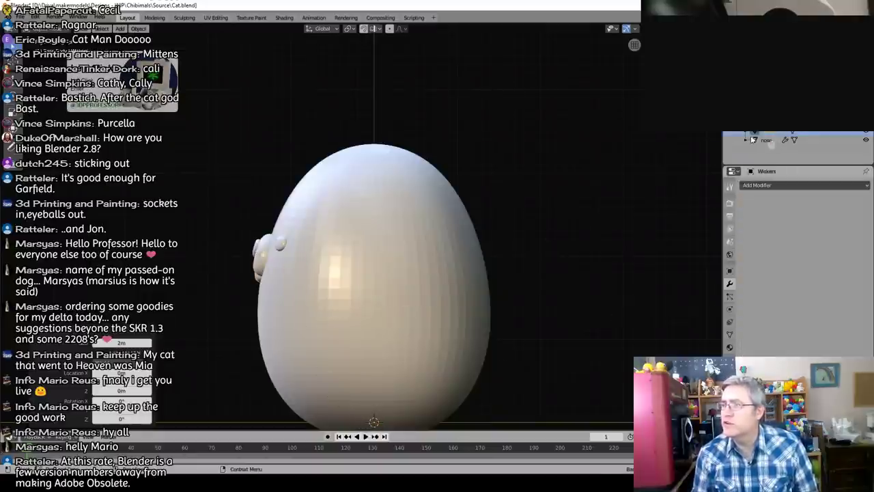
key(g)
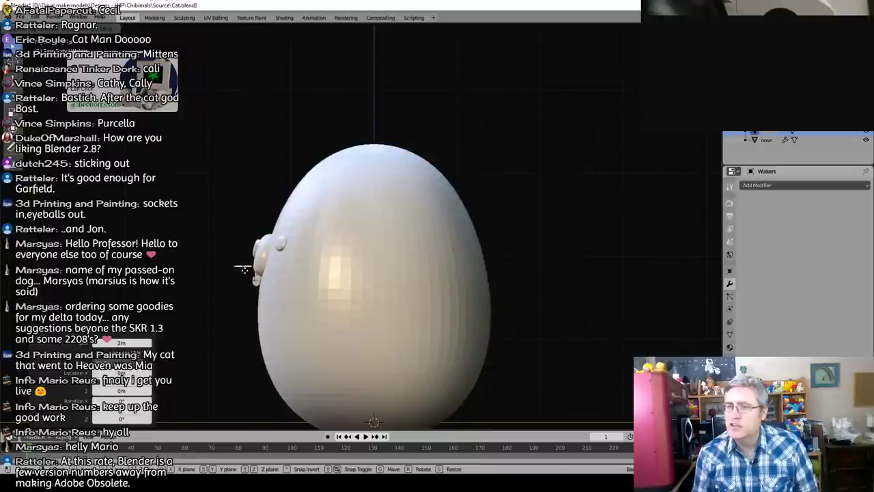
key(KP_Enter)
key(KP_1)
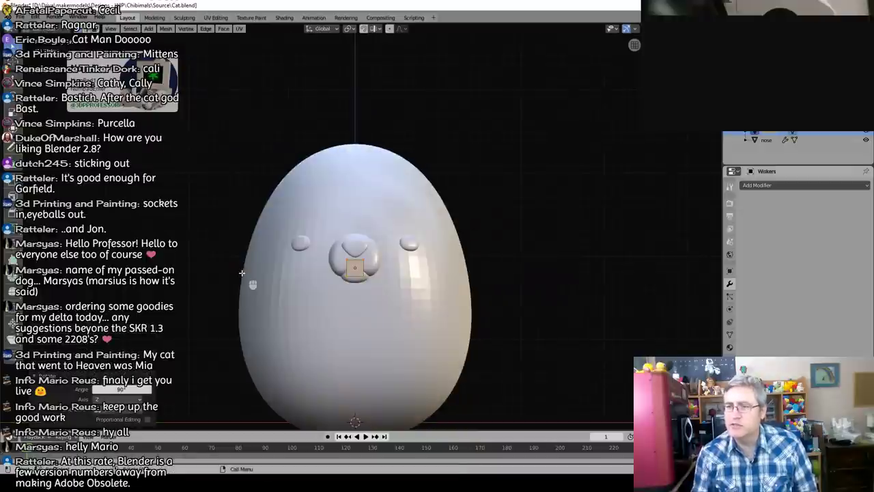
Step: Scale the whisker plane by 0.5 in Z, stretch it along X into a long strip, and place it beside the muzzle below the eye
scroll(397, 280, up, 5)
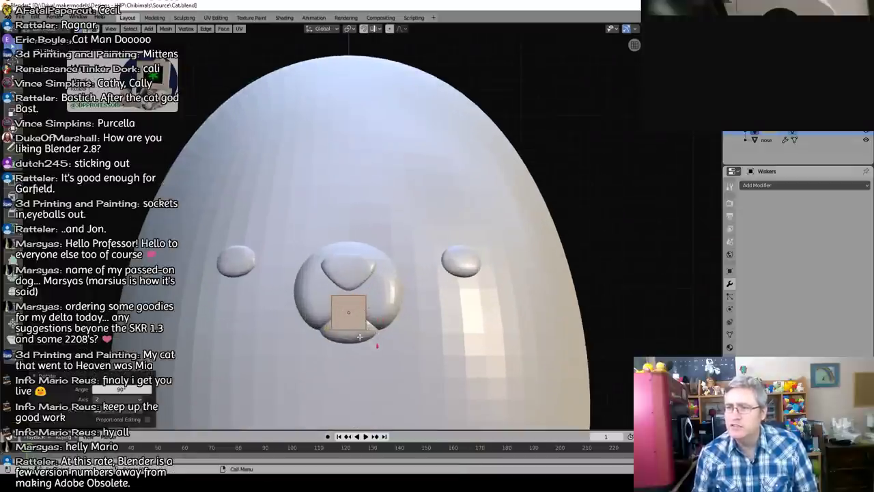
key(s)
text(z.5)
key(Return)
key(s)
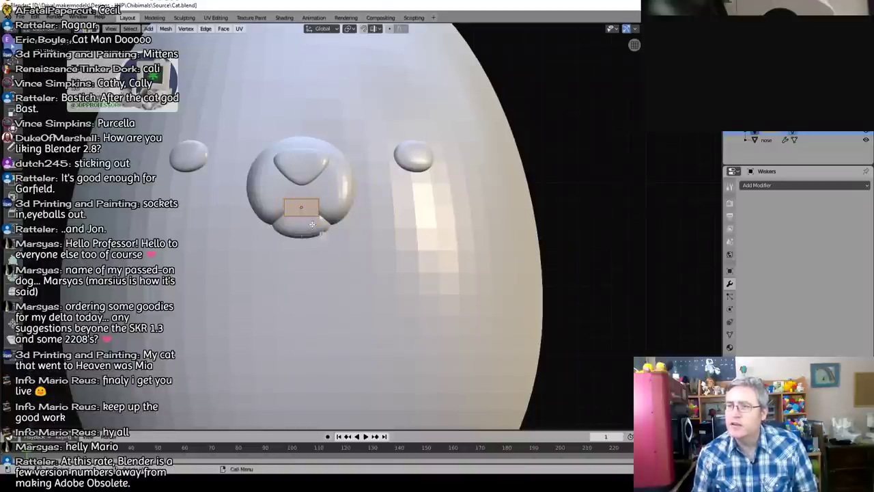
key(x)
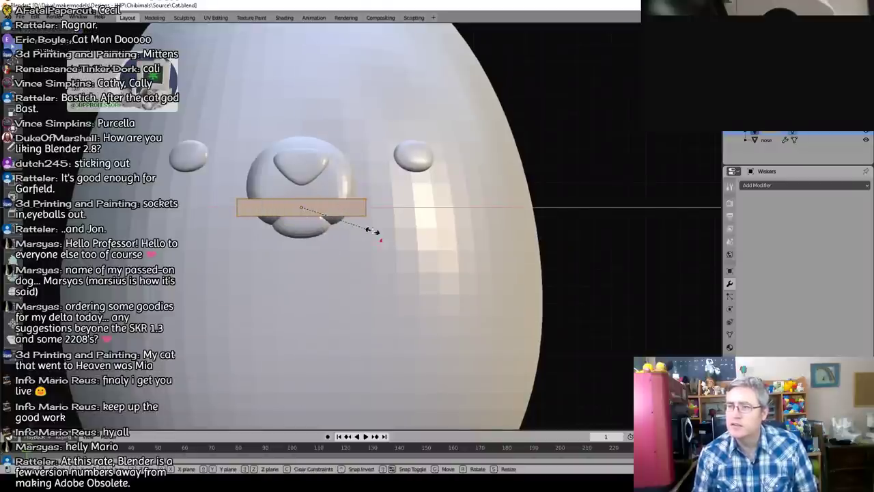
click(372, 230)
key(g)
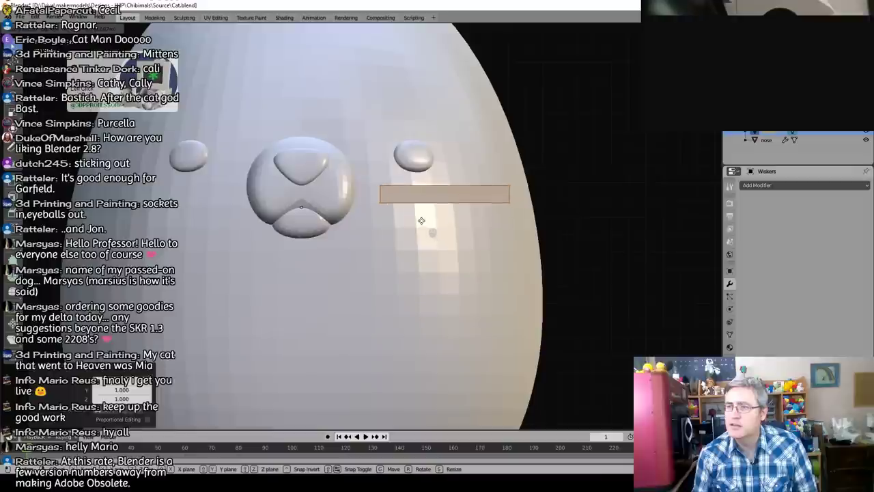
click(421, 219)
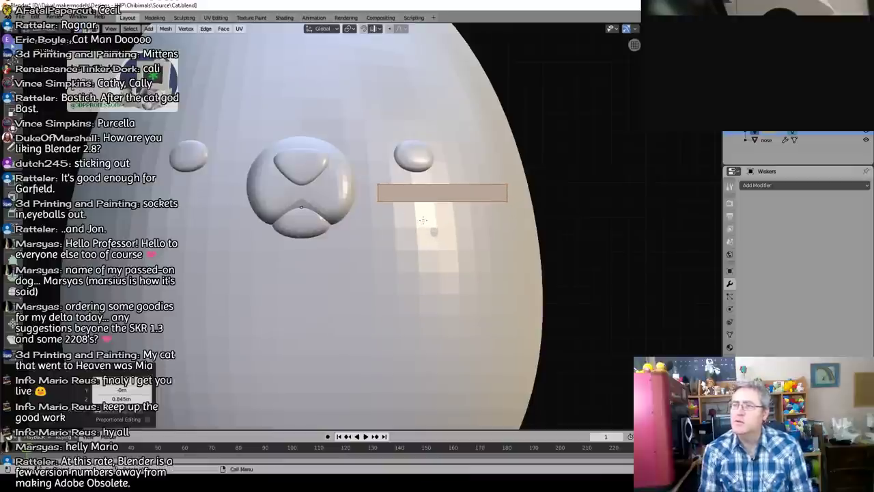
Step: Add seven evenly spaced vertical loop cuts along the whisker strip
key(ctrl+r)
scroll(441, 189, up, 6)
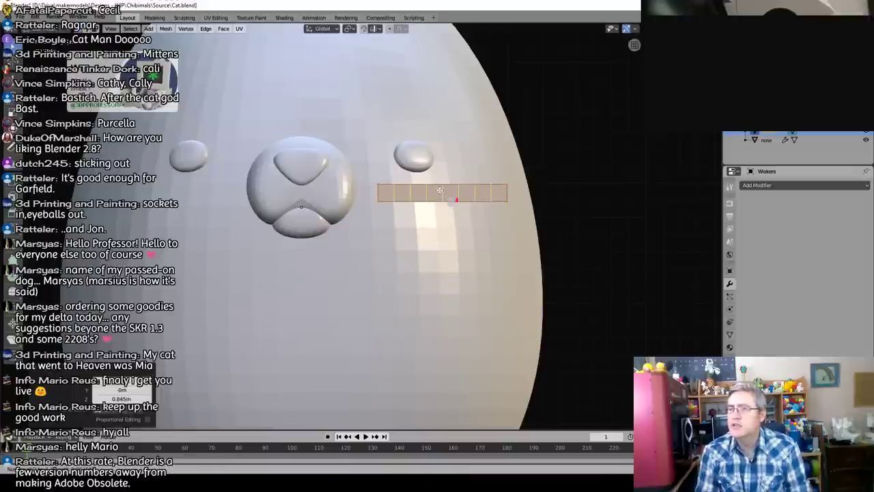
click(443, 189)
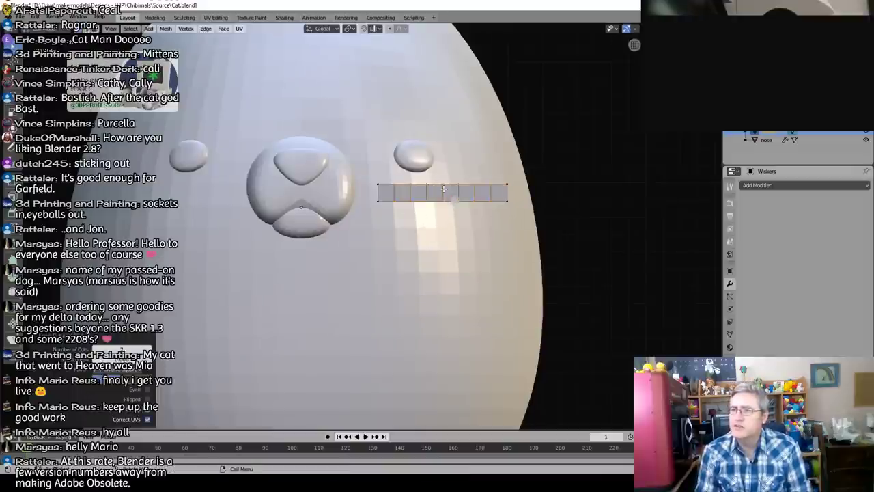
Step: Add a Shrinkwrap modifier to the Wiskers object with BaseBody as its target
key(Tab)
click(757, 185)
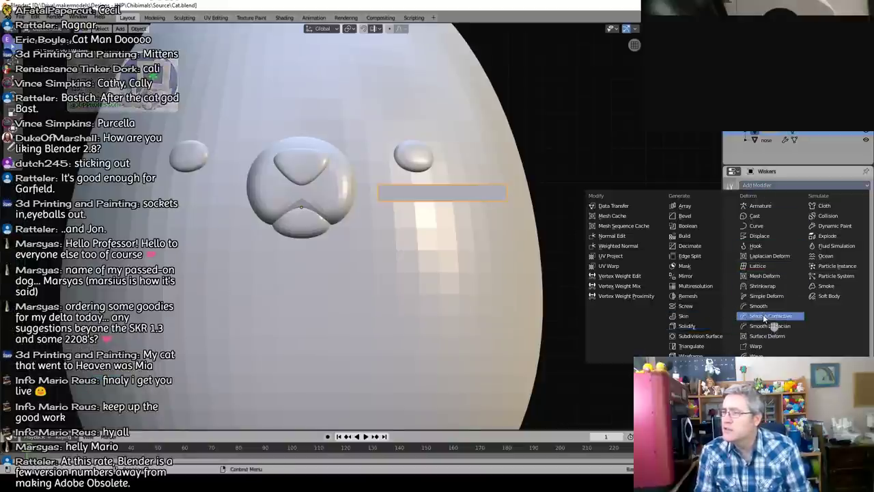
click(758, 285)
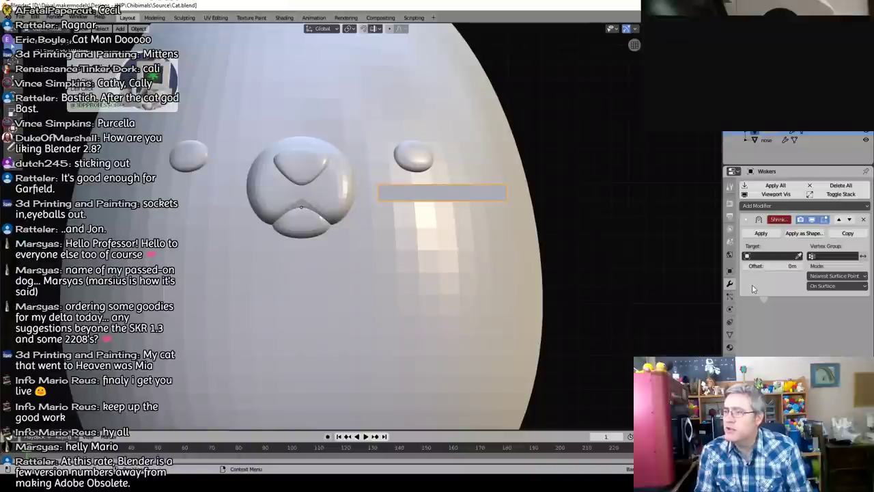
key(e)
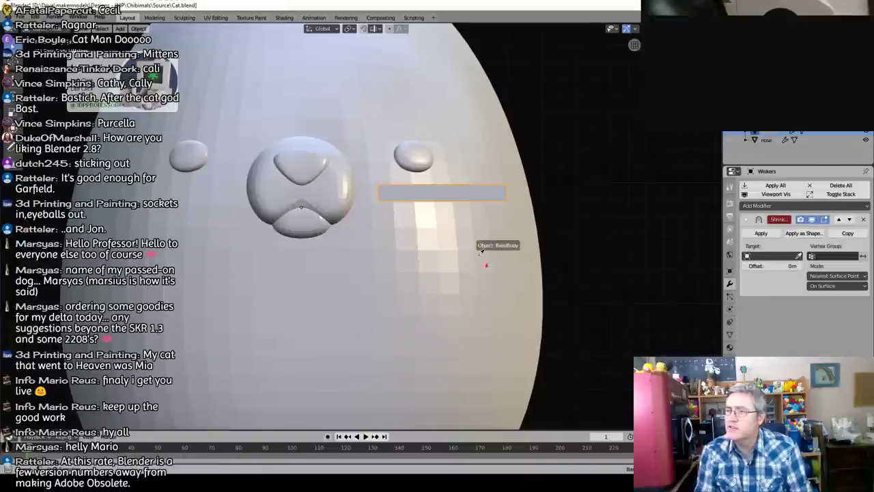
click(485, 257)
Step: In top view, rotate the whisker mesh to follow the body's curve and move it up against the face beside the muzzle
middle_drag(478, 220, 465, 235)
key(KP_7)
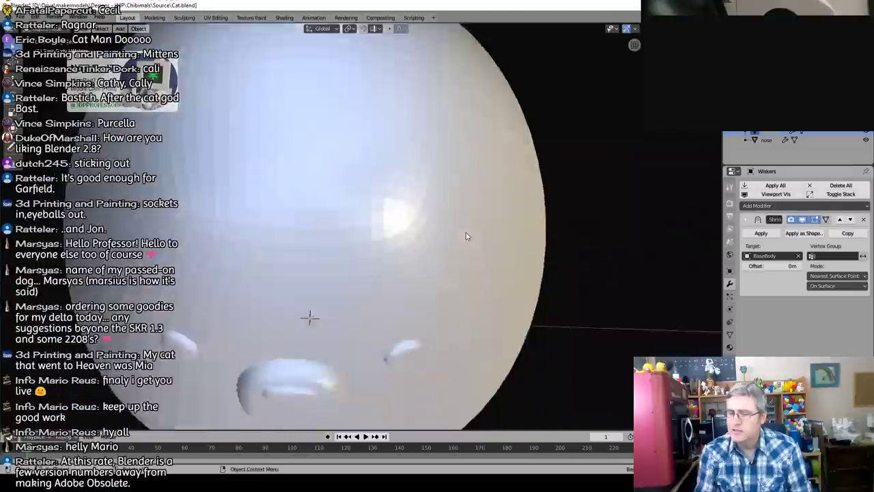
scroll(453, 377, down, 2)
key(Tab)
key(r)
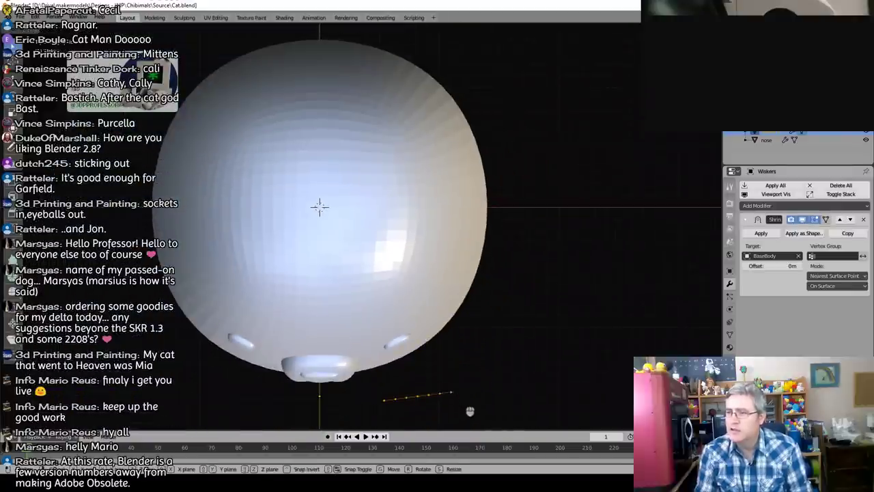
click(457, 396)
key(g)
right_click(451, 373)
key(r)
click(471, 399)
key(g)
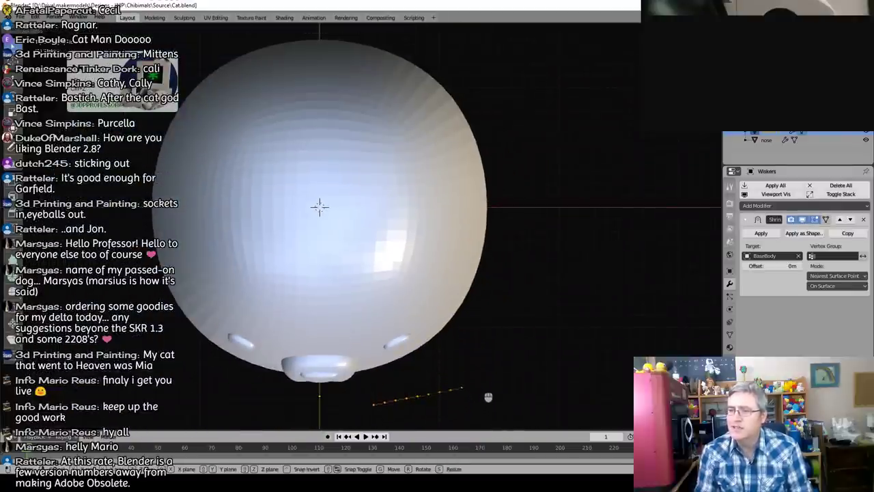
click(470, 338)
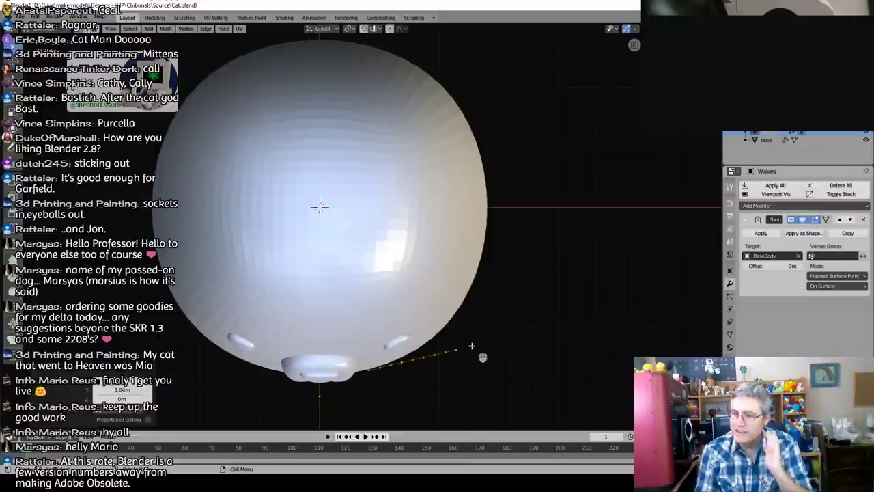
key(g)
click(478, 326)
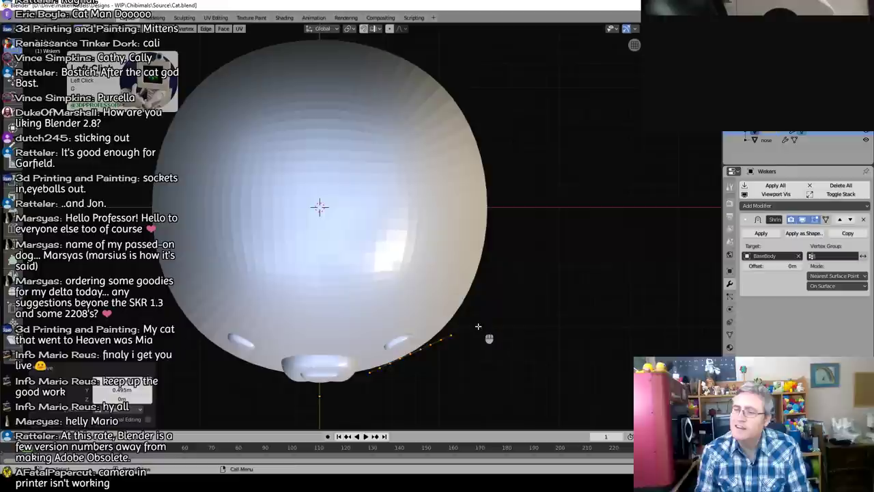
Step: In front view, duplicate the whisker strip below the first one and rotate the copy so it slants down and outward
key(KP_1)
key(r)
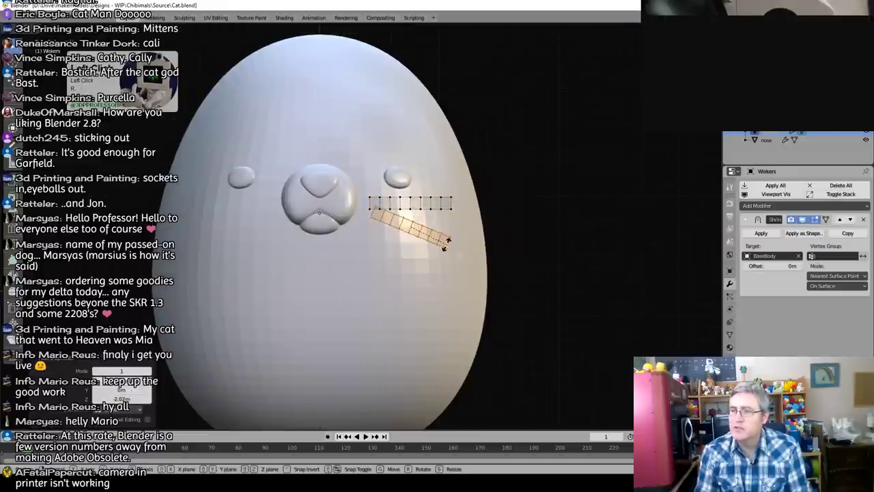
click(447, 234)
Step: Move the Wiskers object slightly up along the Z axis beside the muzzle
middle_drag(448, 234, 382, 275)
middle_drag(316, 261, 382, 246)
key(g)
key(z)
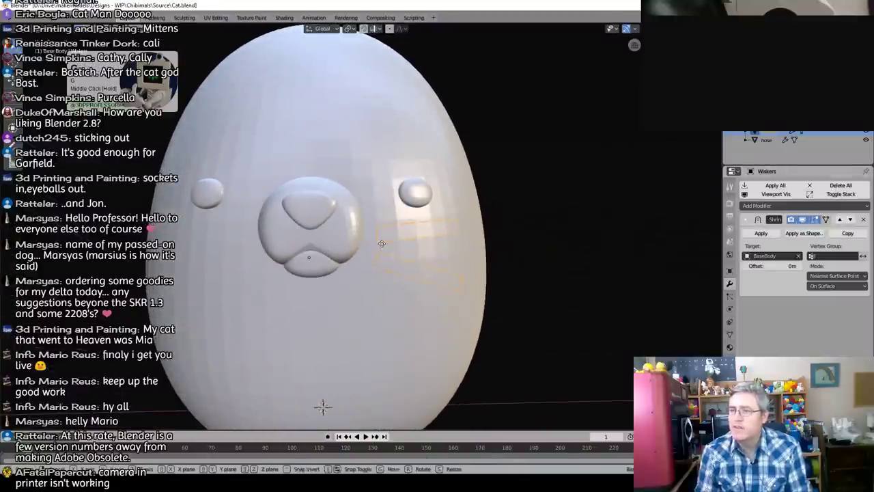
click(392, 226)
Step: Move the Eyes object slightly inward and up, bringing both eyes closer to the muzzle
click(419, 195)
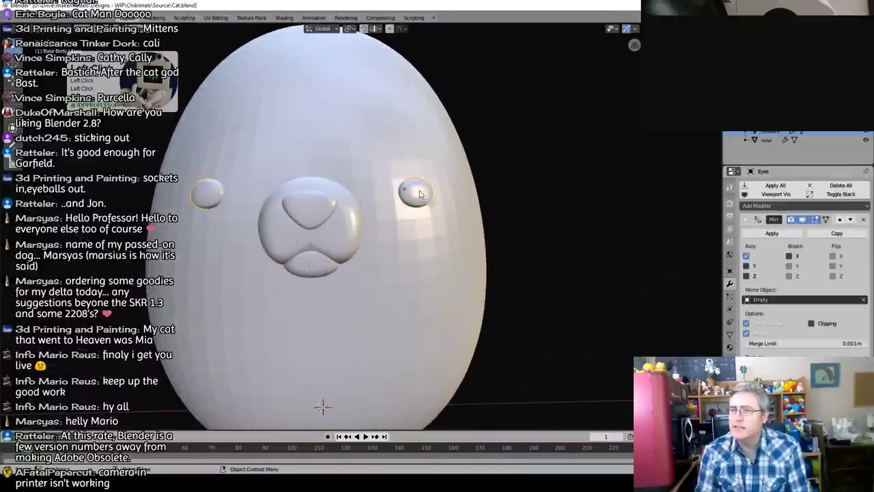
key(g)
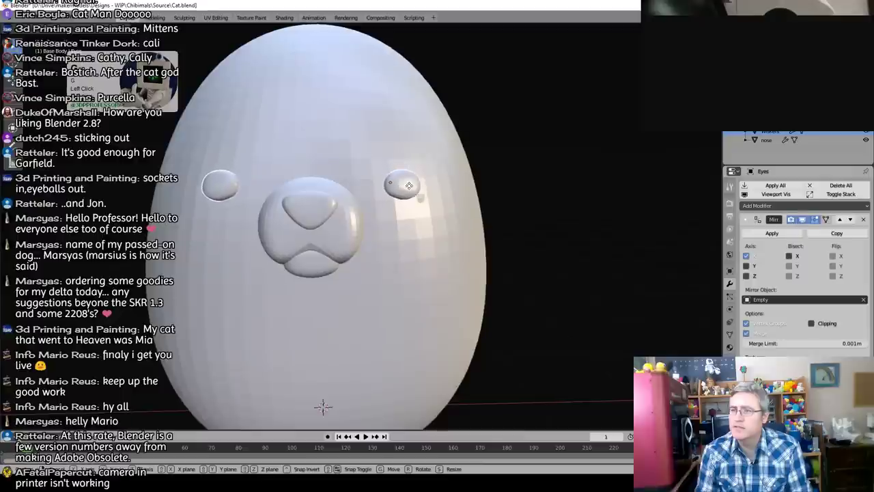
click(403, 185)
Step: Add a Solidify modifier to the Wiskers object with a thickness of 0.5 m and an offset of 0
click(424, 226)
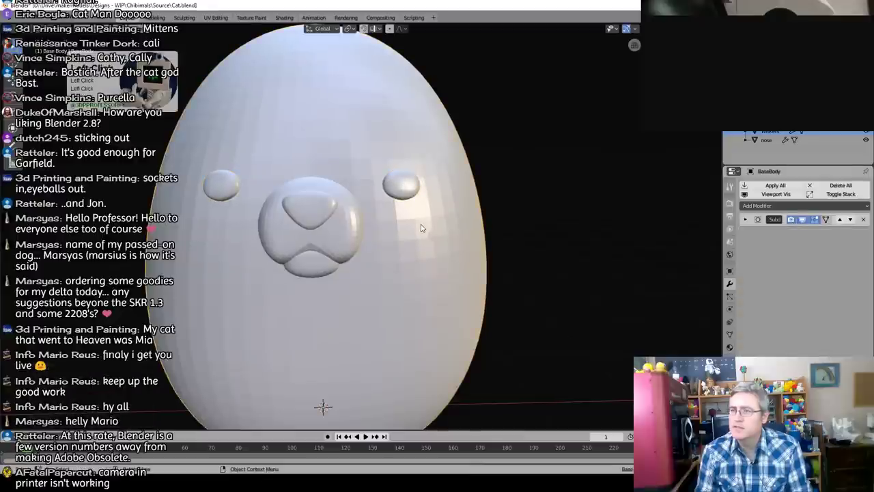
click(768, 134)
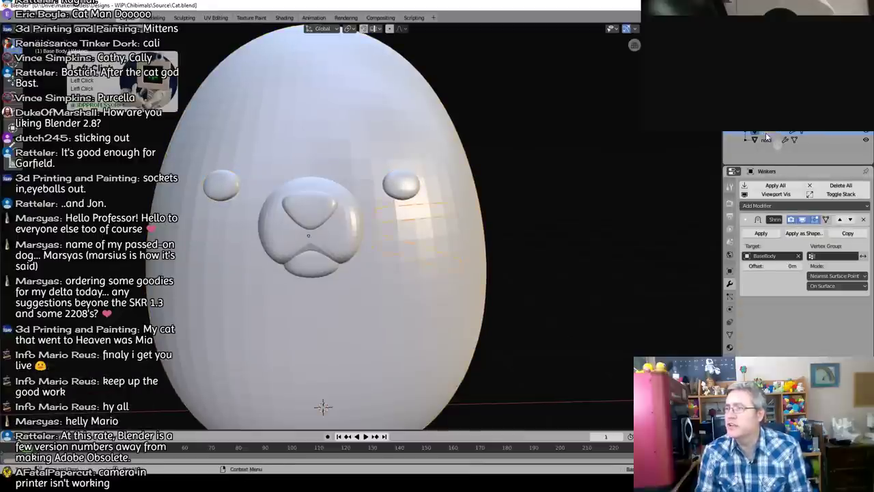
click(788, 205)
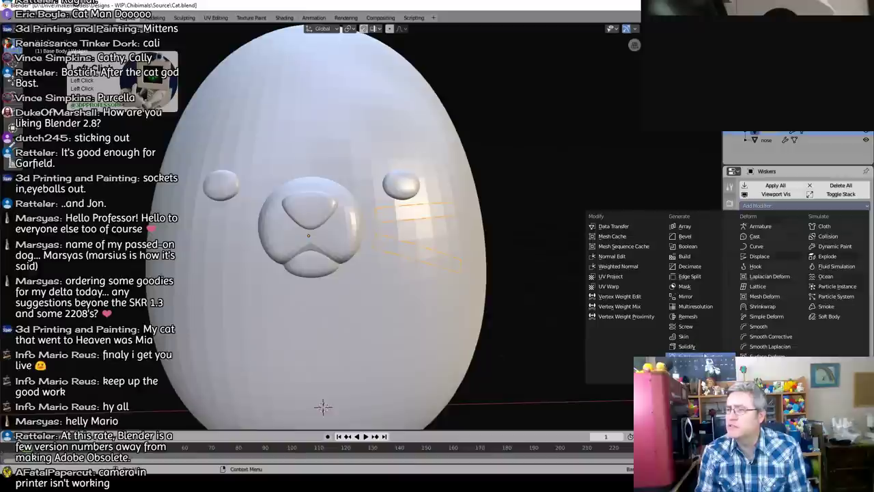
click(689, 347)
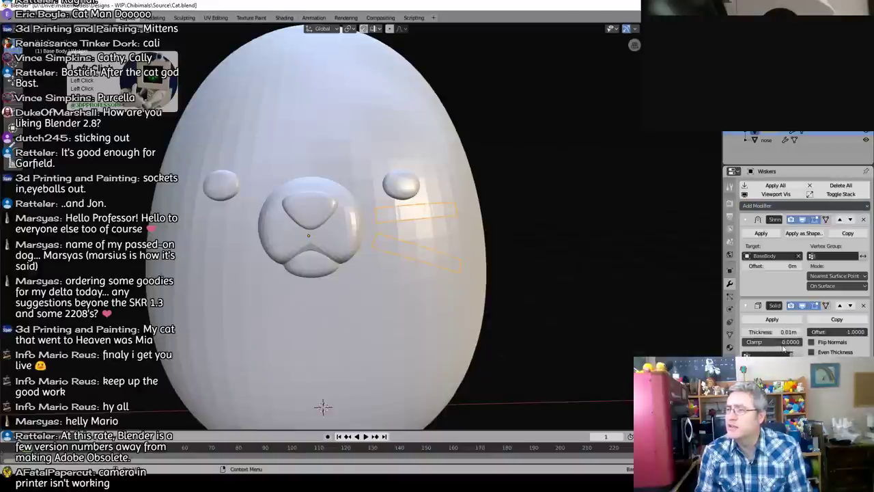
click(777, 331)
text(.)
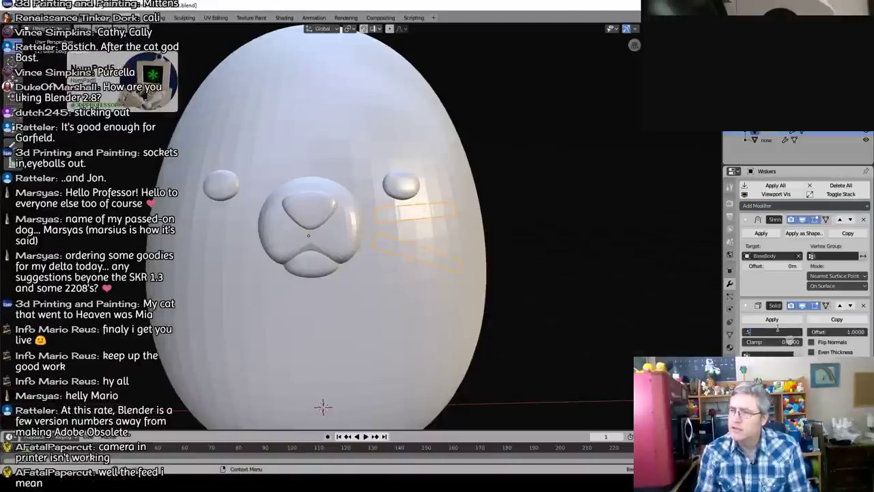
text(5)
key(Return)
click(834, 340)
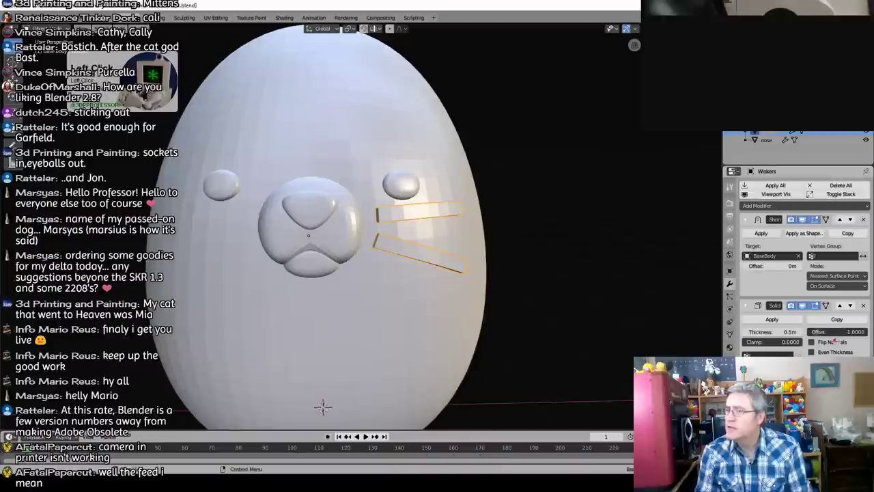
text(0)
key(KP_Enter)
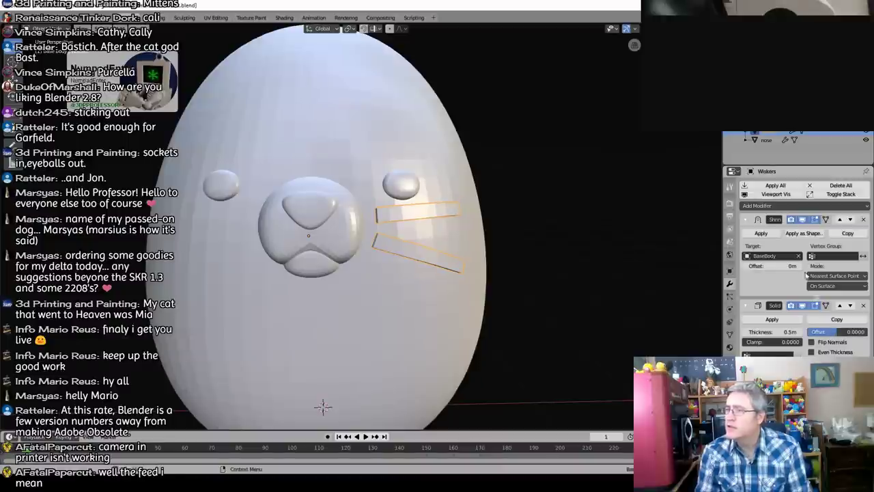
Step: Add a Subdivision Surface modifier to the Wiskers object with 2 viewport subdivisions
click(803, 206)
click(762, 306)
scroll(799, 273, down, 2)
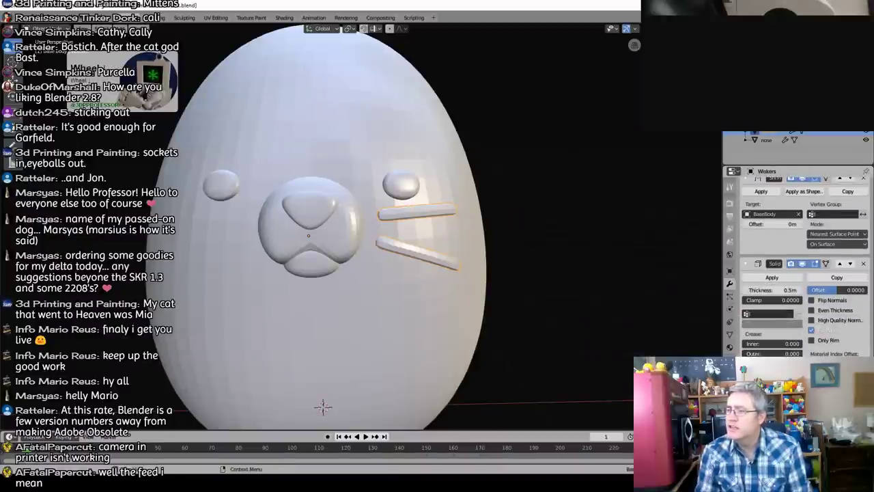
click(323, 407)
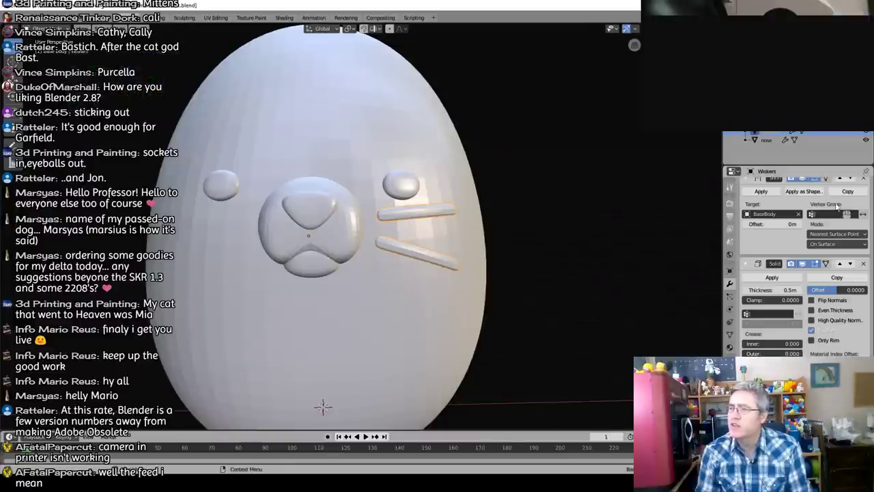
Step: Add a Mirror modifier on the X axis to the Wiskers object
scroll(802, 179, up, 2)
click(792, 206)
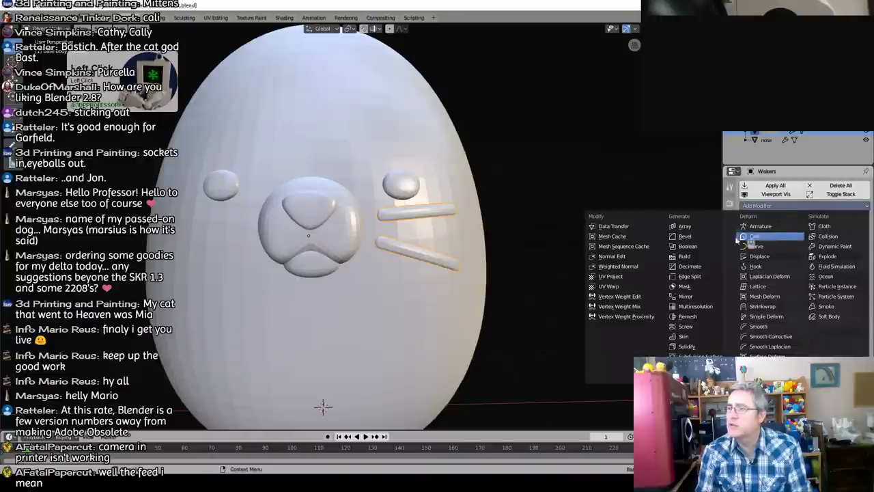
click(686, 297)
scroll(799, 273, down, 3)
scroll(805, 267, down, 2)
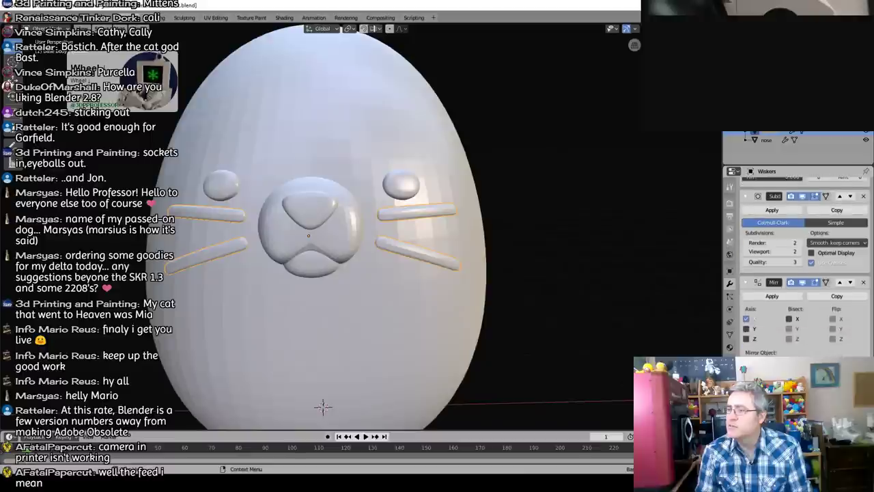
Step: Move the Mirror modifier to the top of the Wiskers modifier stack, above Shrinkwrap and Solidify
click(841, 284)
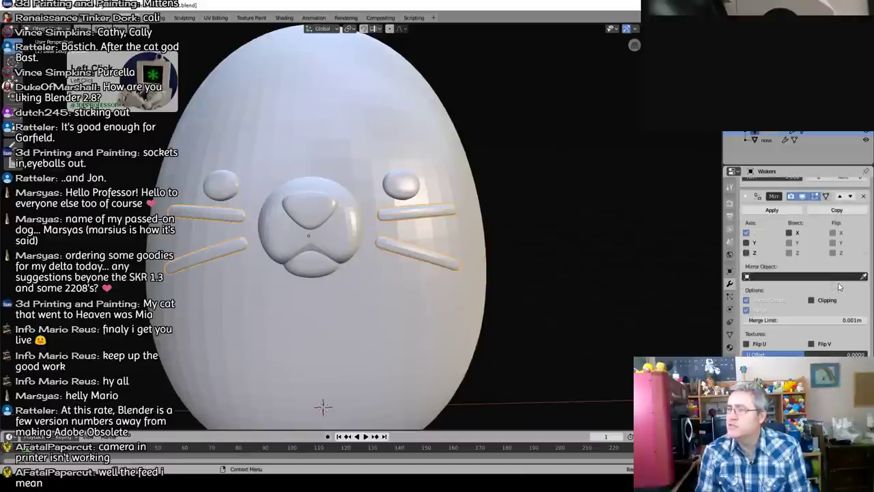
scroll(841, 263, up, 2)
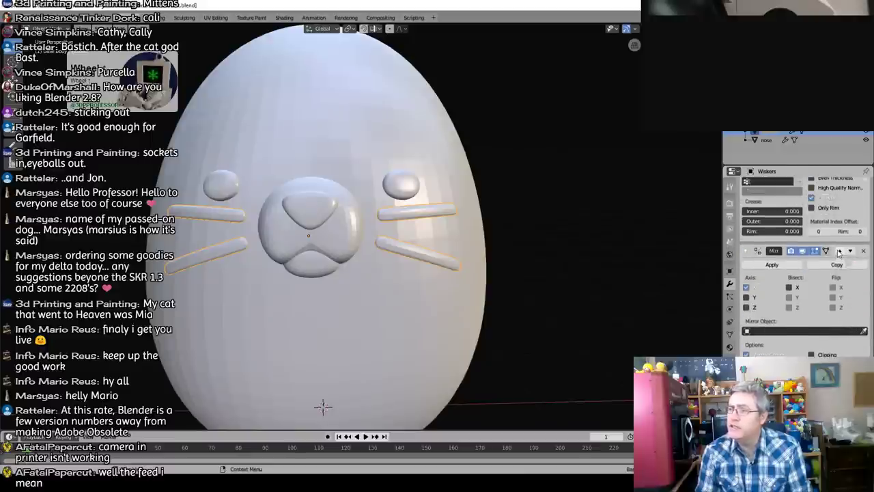
click(839, 250)
scroll(836, 250, up, 3)
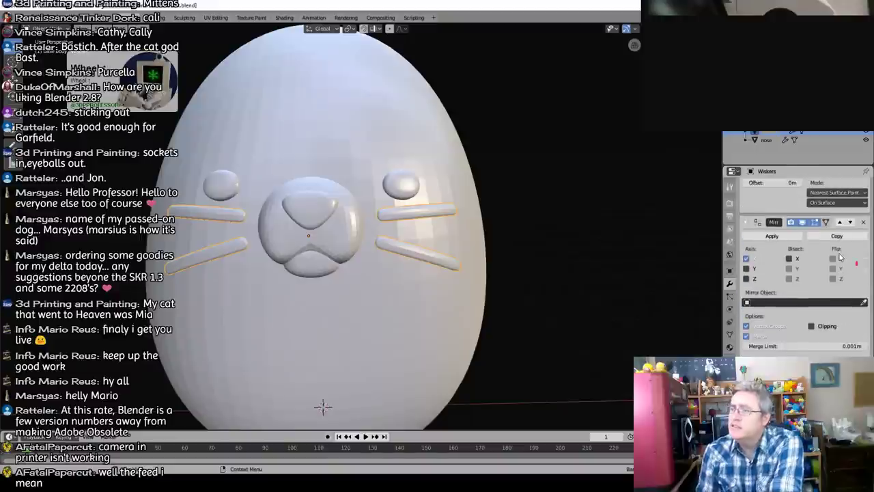
click(841, 223)
scroll(832, 259, up, 2)
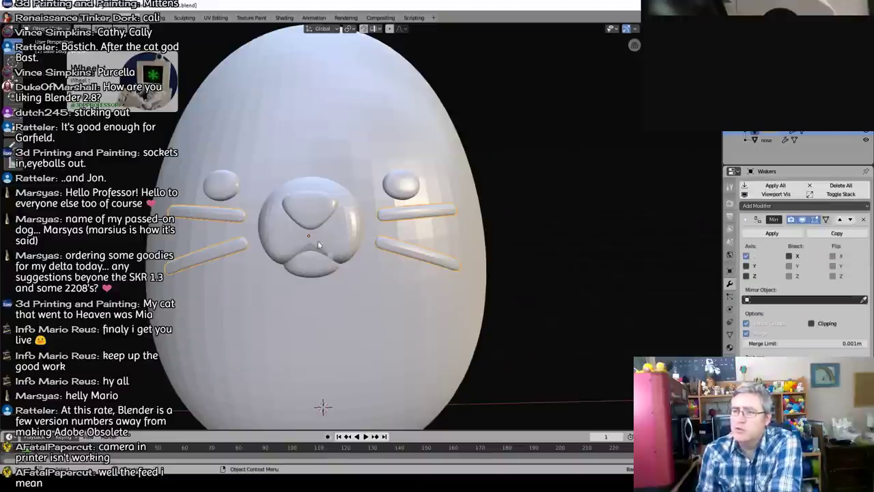
Step: In front view, rotate both whisker strips to slant slightly further down and move them outward from the muzzle in Edit Mode
key(KP_1)
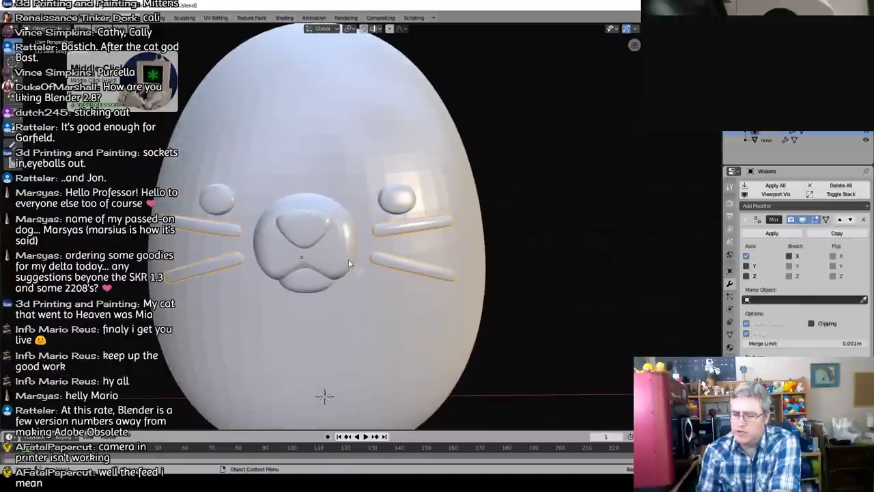
key(KP_1)
key(Tab)
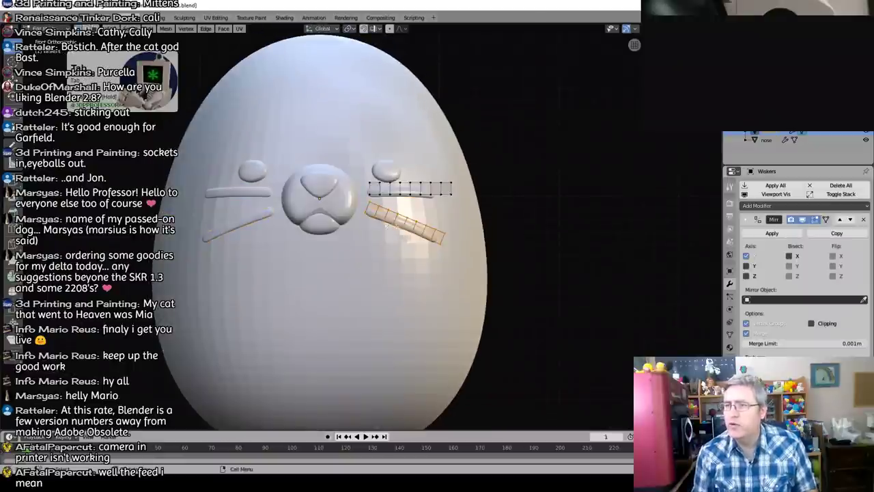
key(r)
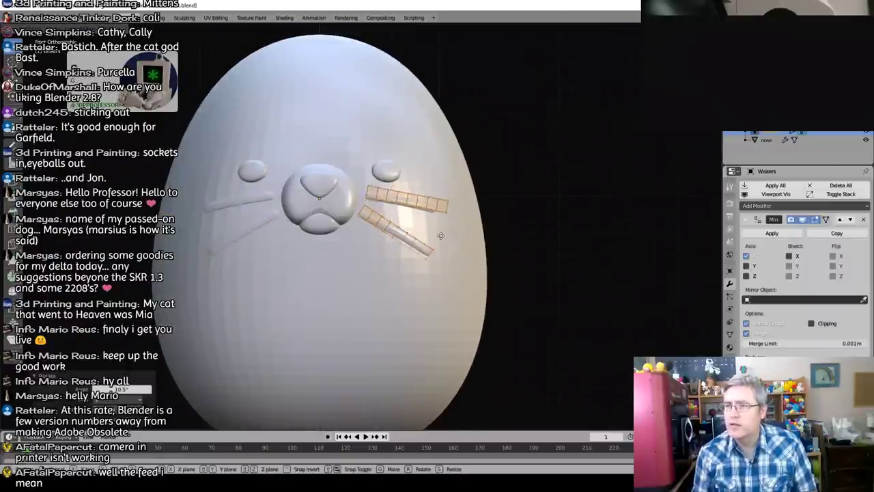
click(447, 236)
key(g)
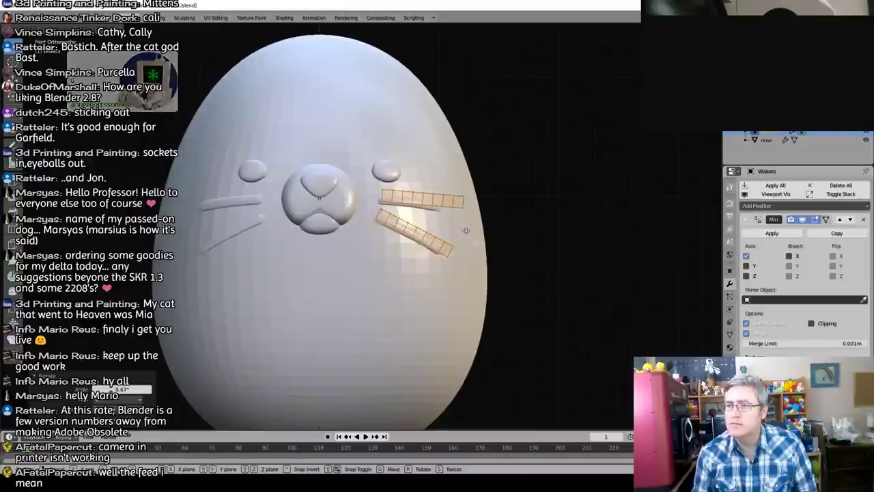
click(472, 232)
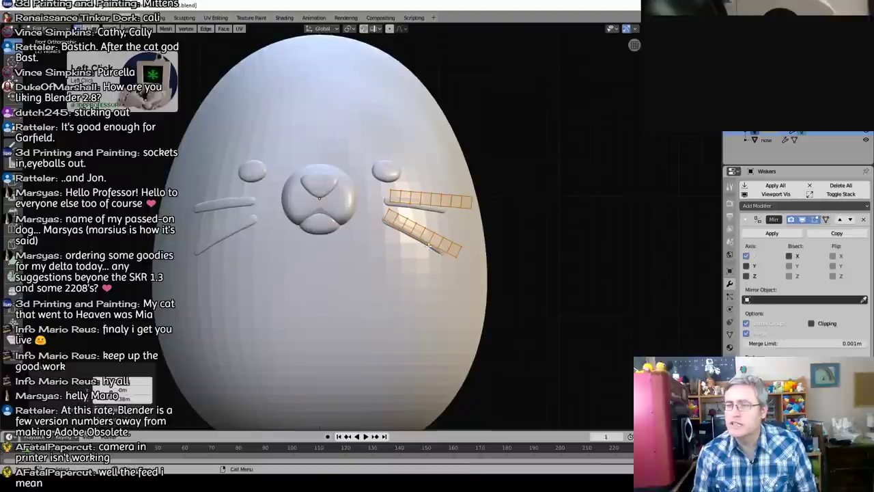
key(Tab)
middle_drag(401, 230, 358, 242)
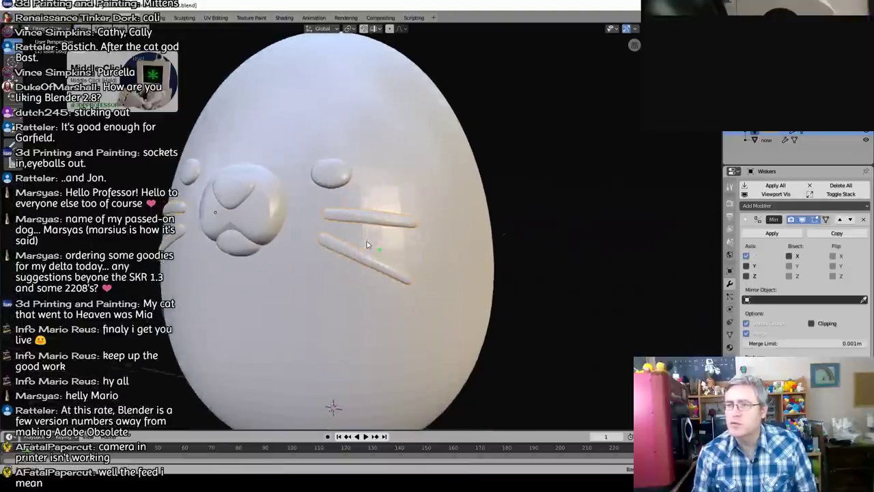
Step: In side view, move the BaseBody's widest vertex ring about 1.31 m along Y toward the face
scroll(352, 246, down, 3)
key(KP_3)
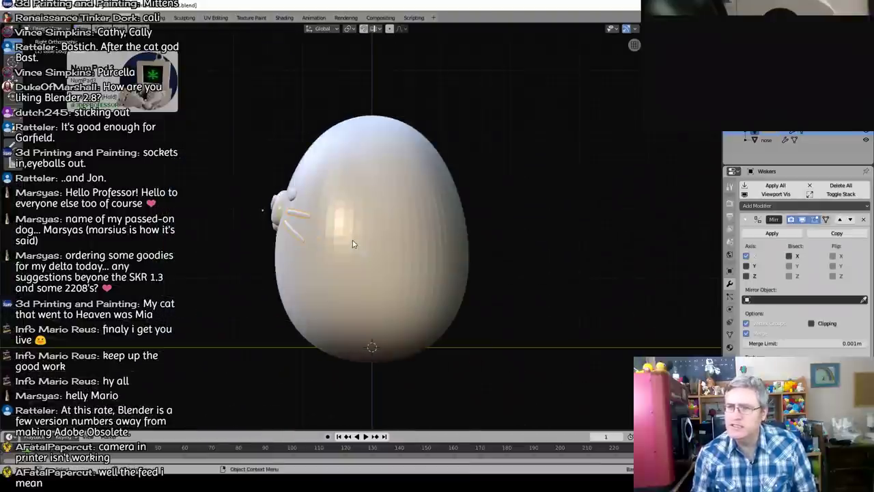
click(277, 273)
key(Tab)
key(g)
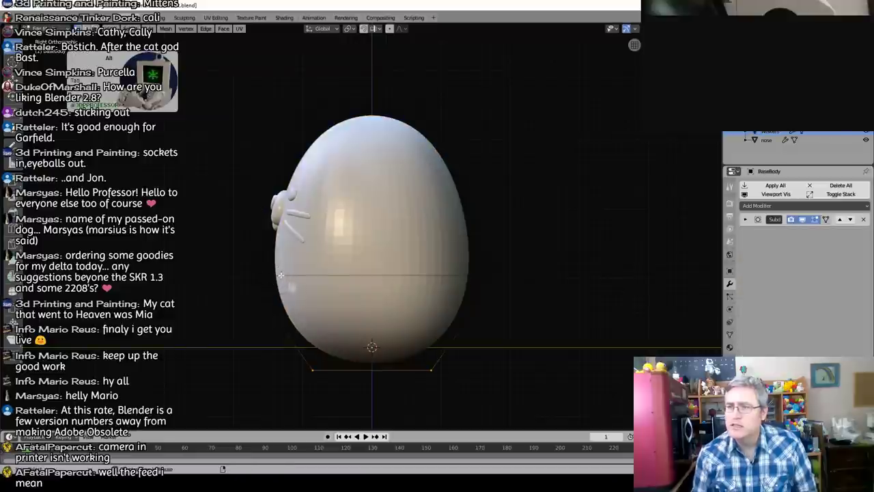
key(y)
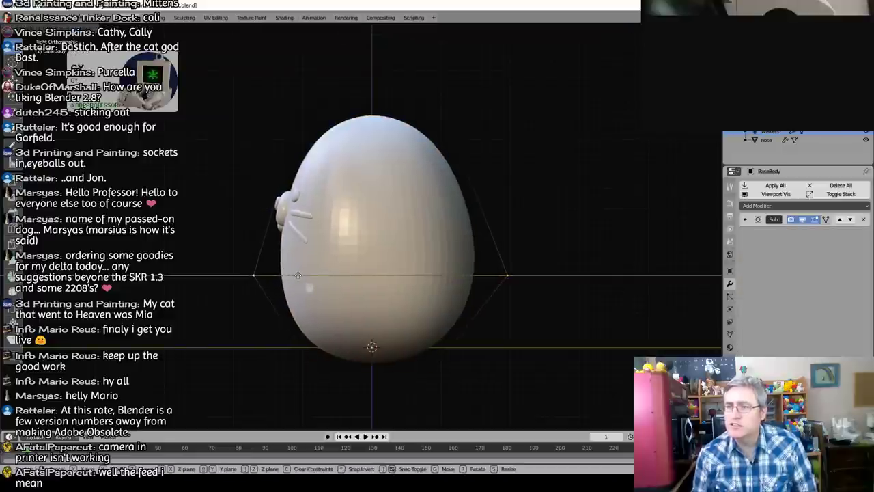
click(265, 284)
key(KP_1)
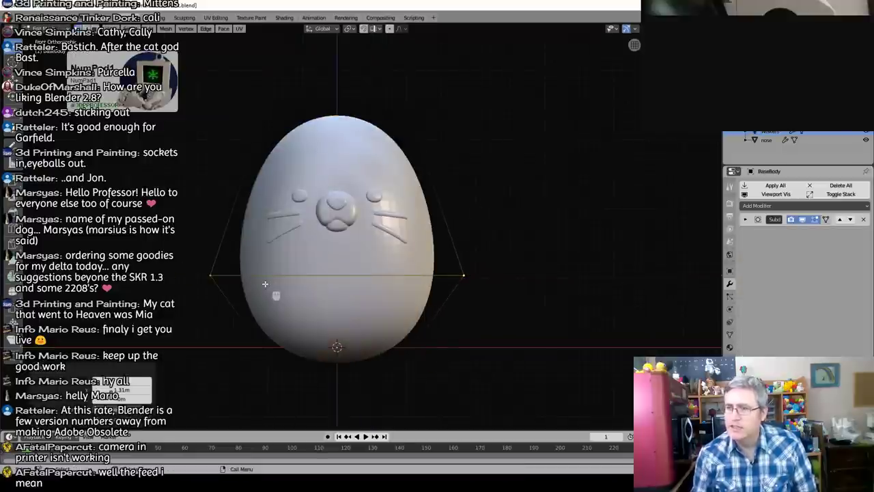
key(KP_5)
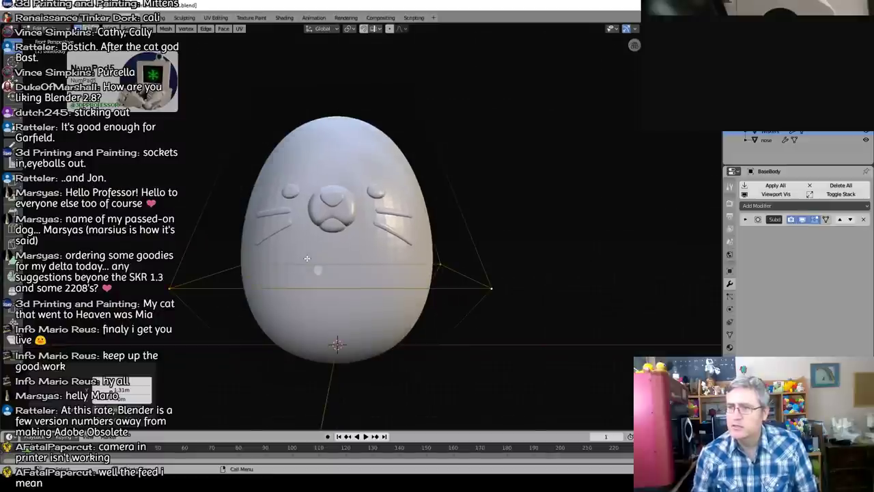
key(Tab)
middle_drag(299, 274, 309, 278)
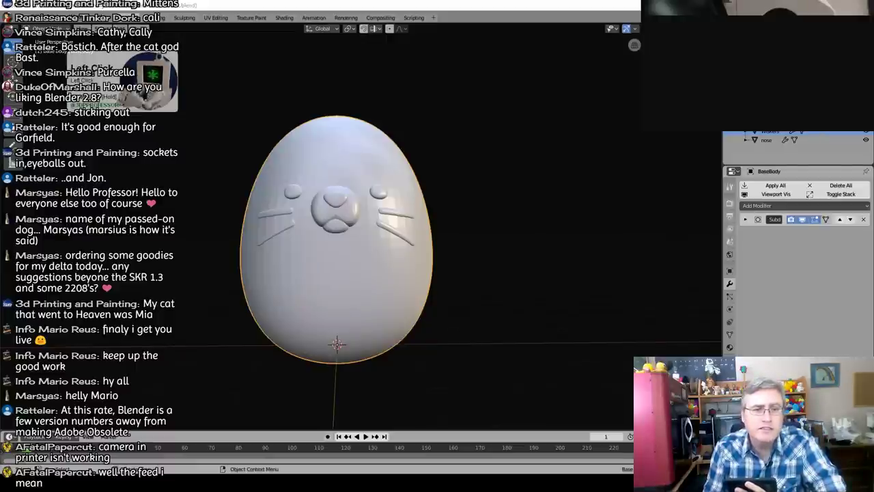
key(Return)
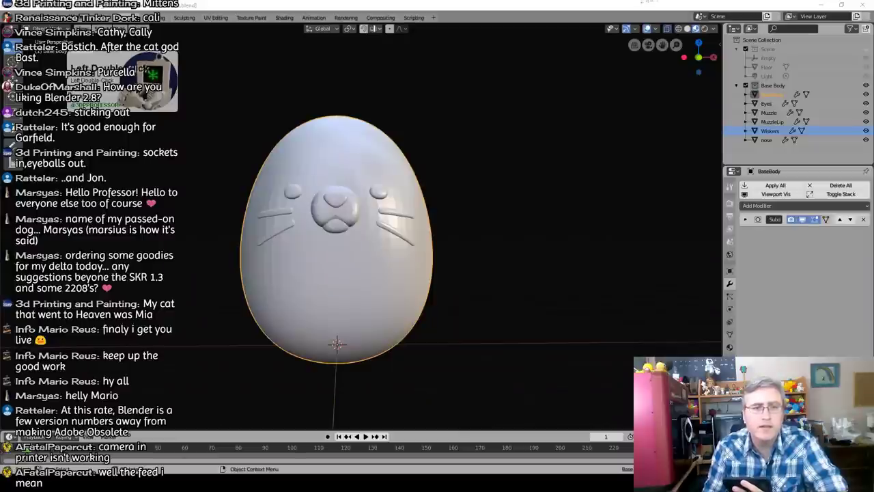
key(KP_Enter)
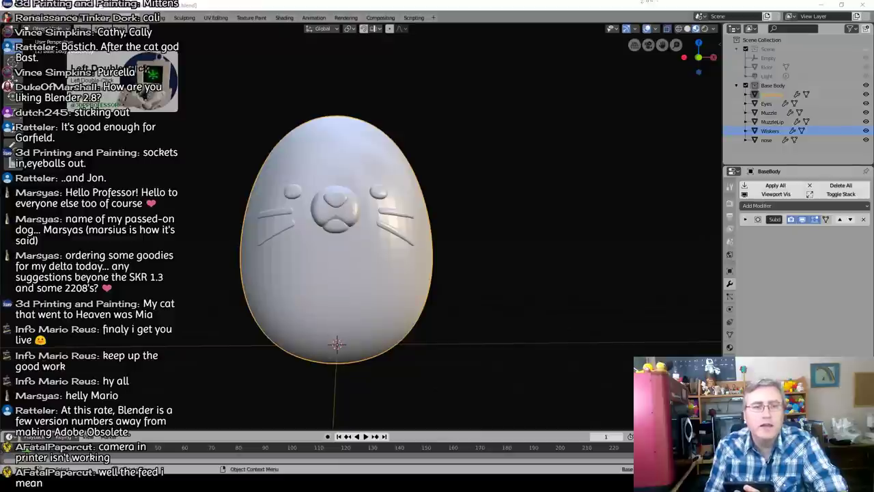
key(Return)
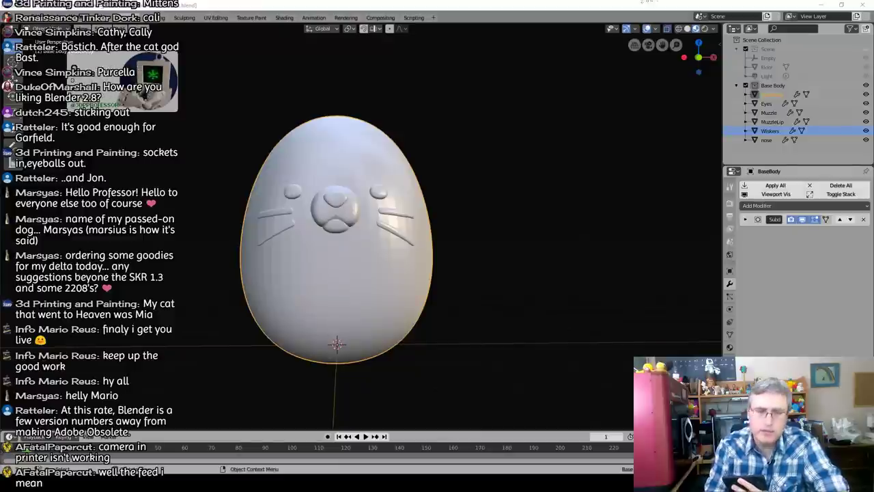
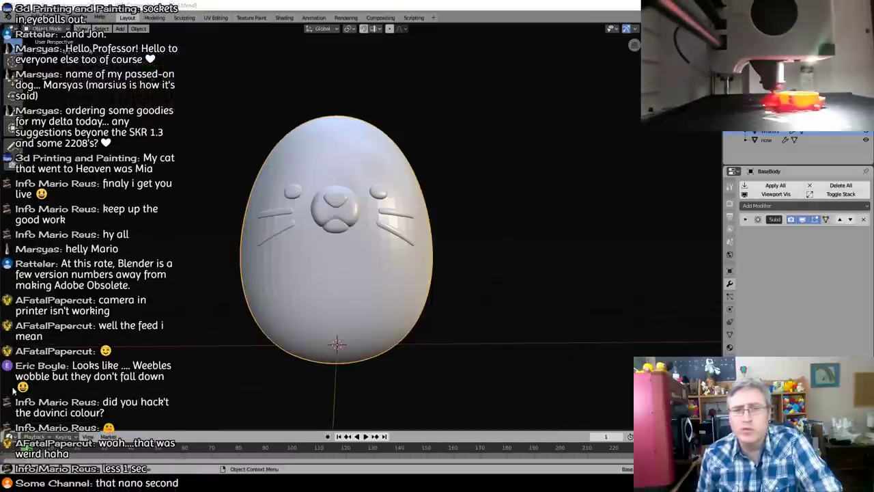
Step: Add a cube mesh to the scene and rename it Ears
click(400, 234)
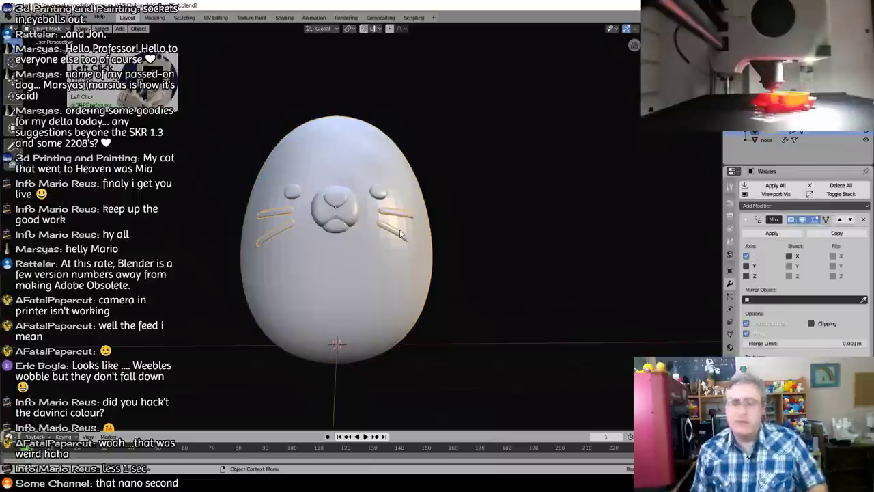
key(shift+a)
mouse_move(400, 232)
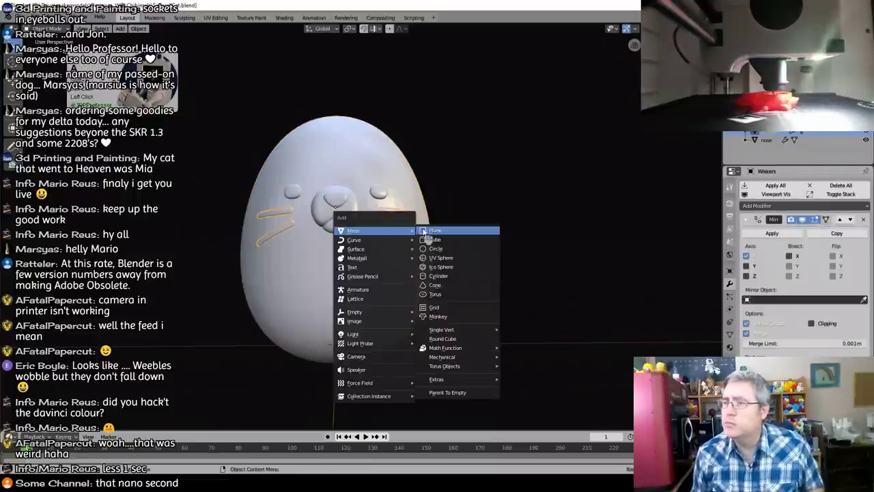
click(434, 239)
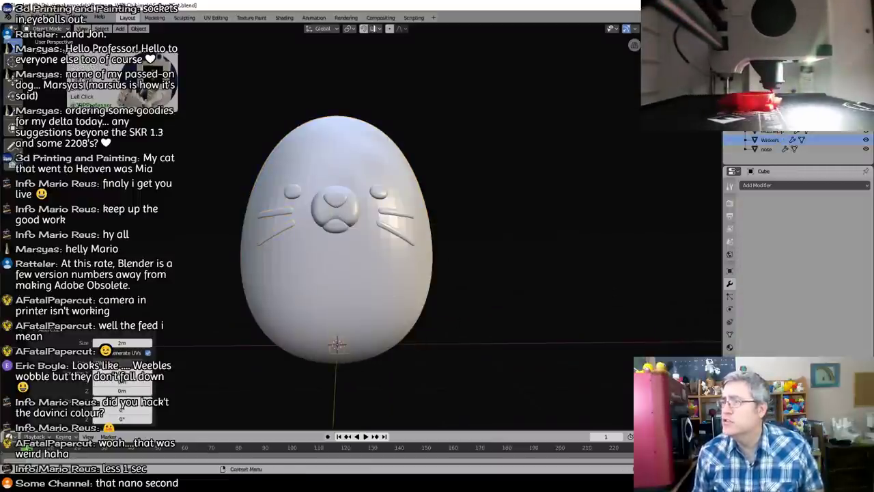
key(shift+a)
text(Ears)
key(Return)
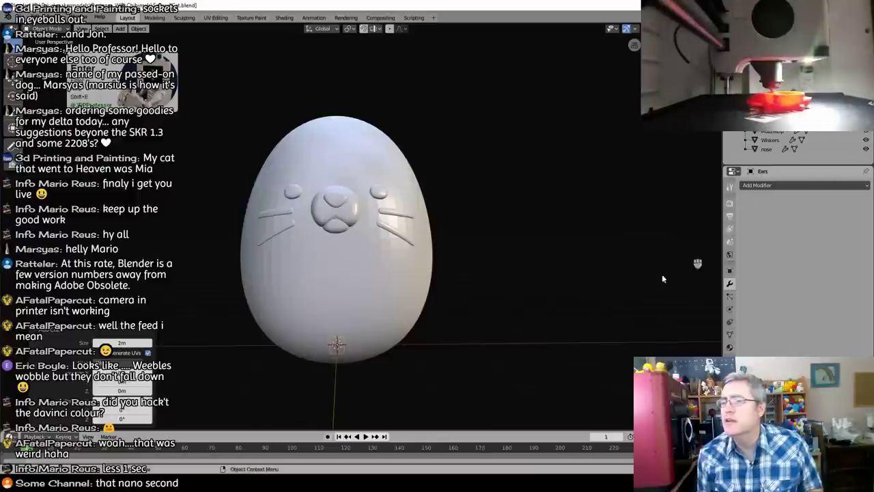
Step: Move the Ears cube up to the upper side of the head, above the whiskers on the modeled side
key(g)
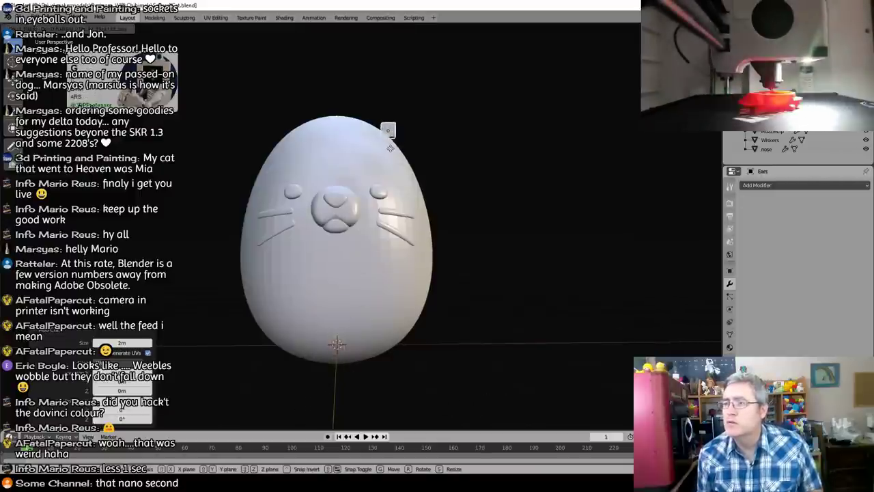
click(389, 148)
key(KP_5)
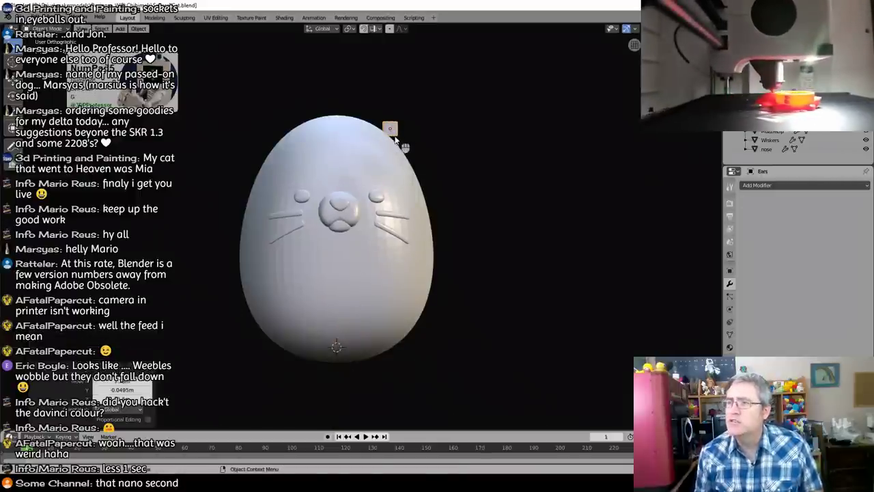
key(g)
click(395, 142)
Step: In side view with see-through shading, select the Ears cube's vertices on the face-facing side, then restore Look Dev shading and front view
scroll(403, 137, up, 2)
shift+middle_drag(415, 116, 364, 147)
key(Tab)
key(KP_3)
key(Tab)
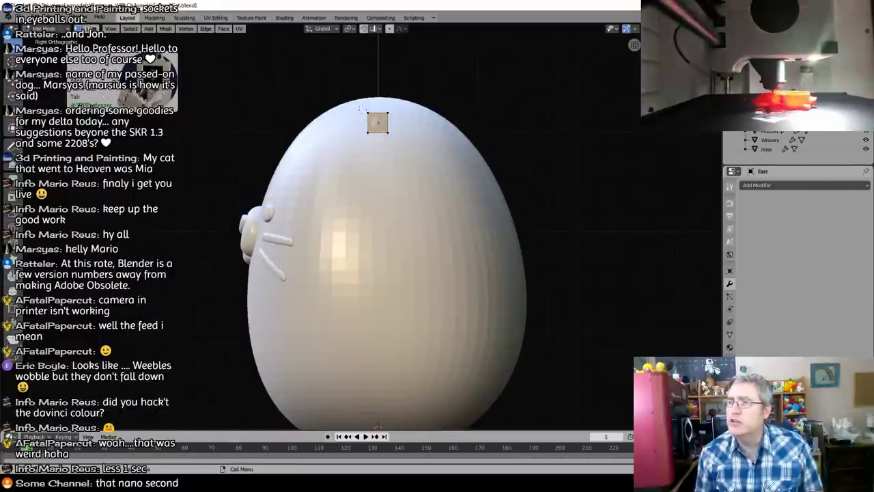
key(z)
click(422, 111)
key(b)
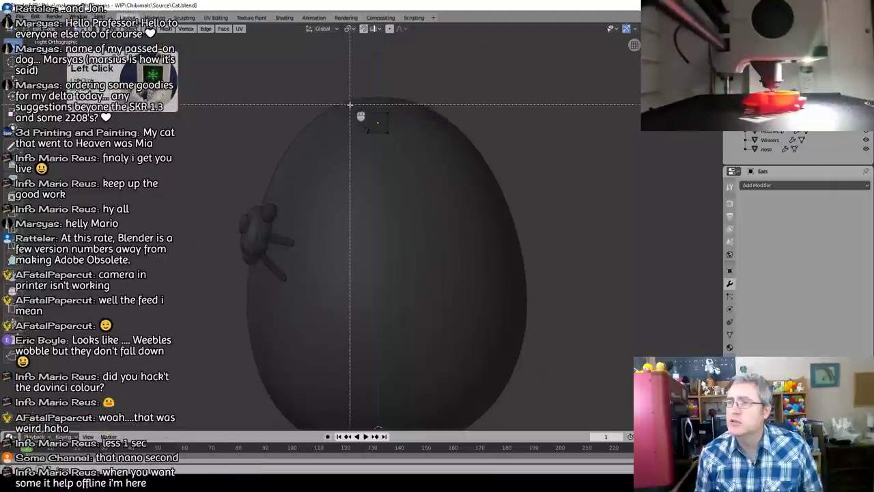
key(z)
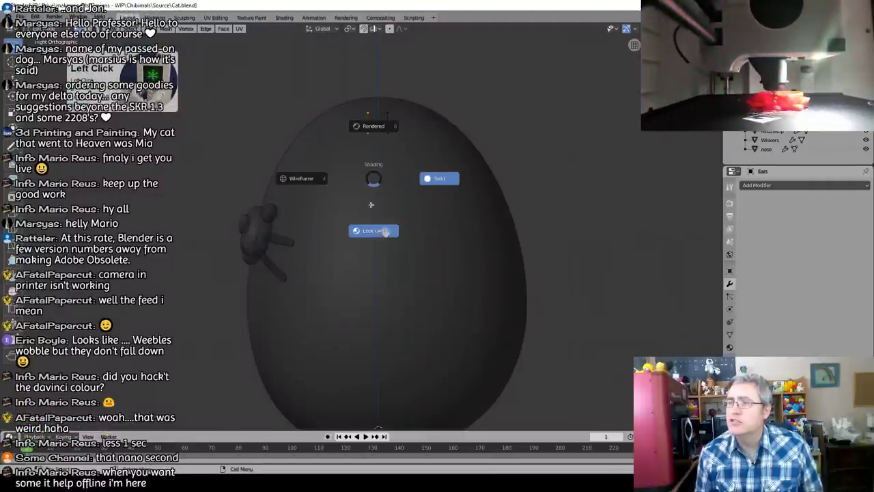
click(371, 204)
key(KP_1)
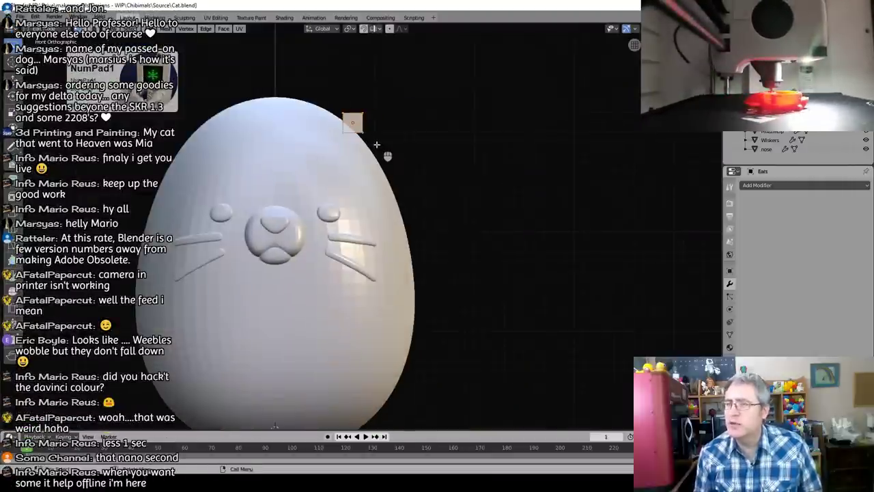
Step: Recess the front face of the Ears cube with a scaled-in extrusion and an inward extrusion, and scale the whole mesh up about 2.92 times
scroll(377, 145, up, 3)
shift+middle_drag(389, 88, 392, 219)
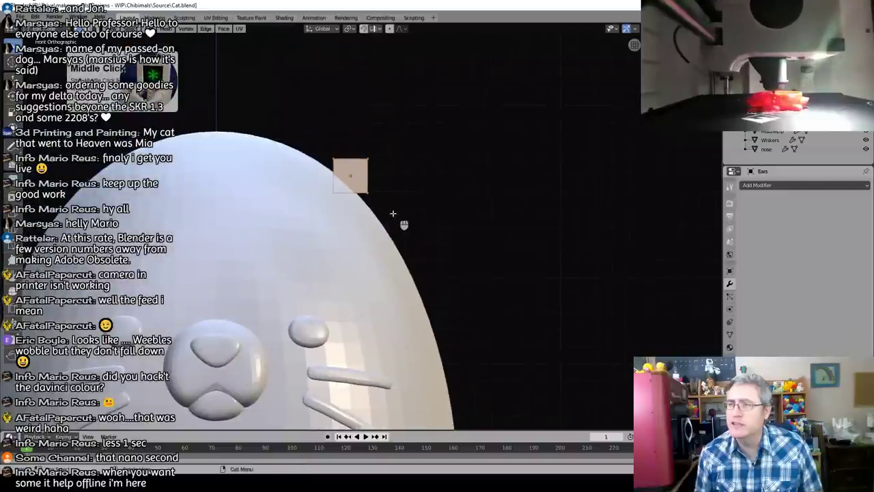
key(e)
key(s)
click(372, 196)
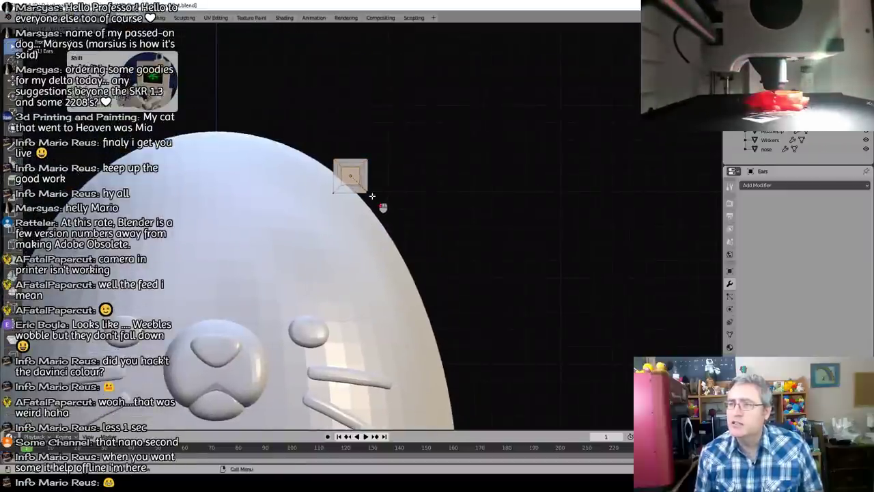
click(372, 196)
mouse_move(372, 196)
middle_down()
mouse_move(381, 190)
mouse_move(372, 187)
middle_up()
click(373, 186)
key(KP_1)
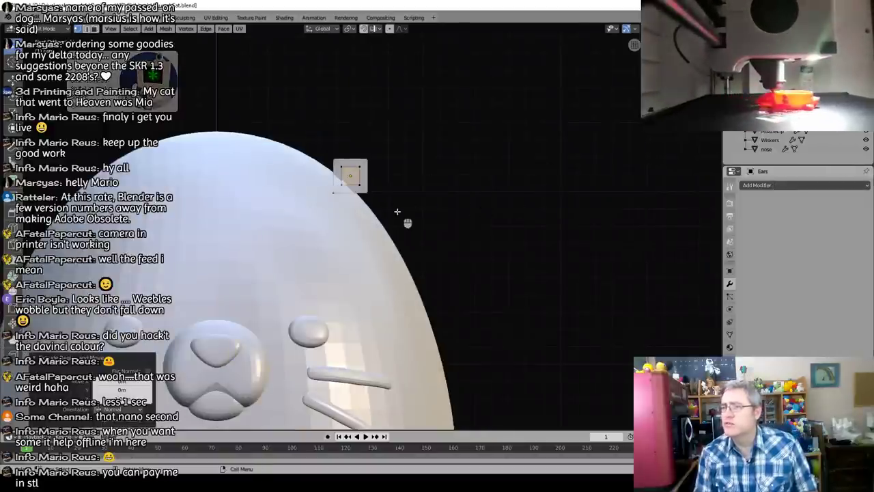
key(s)
click(600, 241)
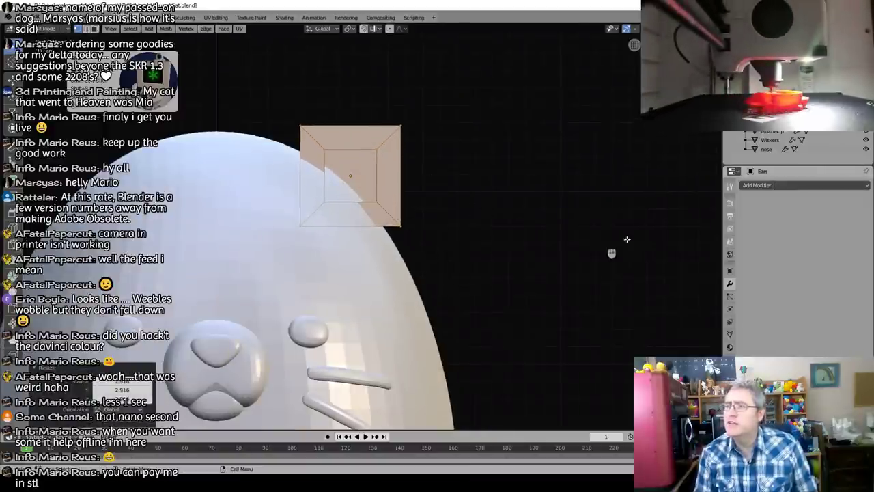
Step: Add a Mirror modifier with Empty as the mirror object and a Subdivision Surface modifier to Ears
click(787, 186)
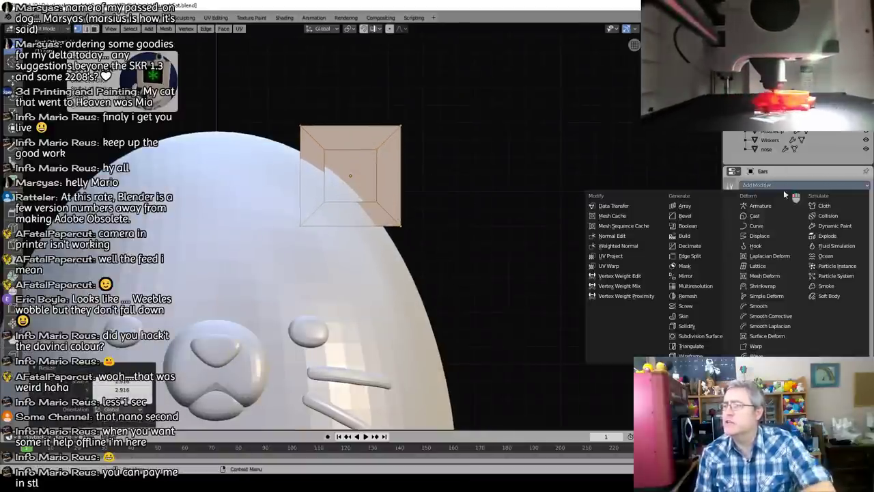
click(696, 275)
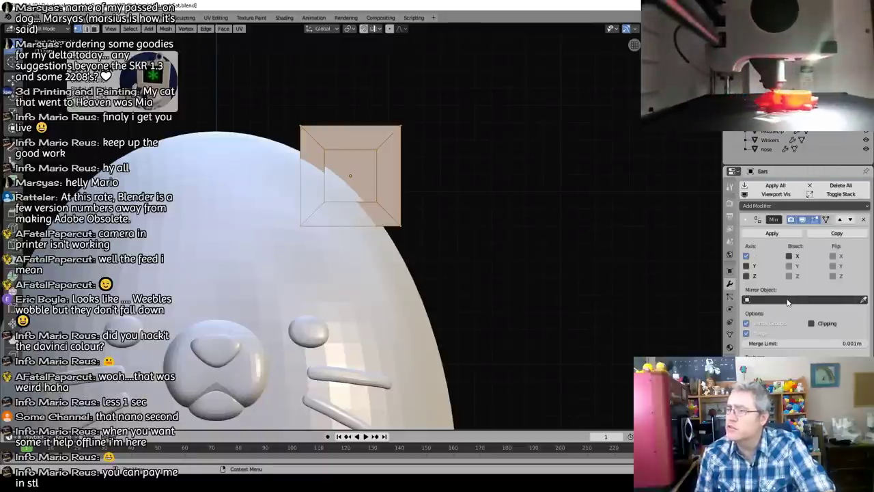
click(777, 299)
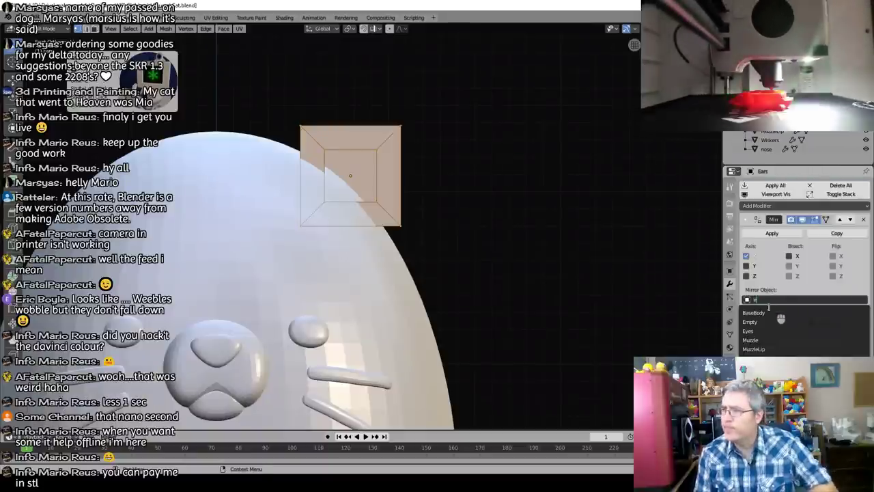
click(758, 322)
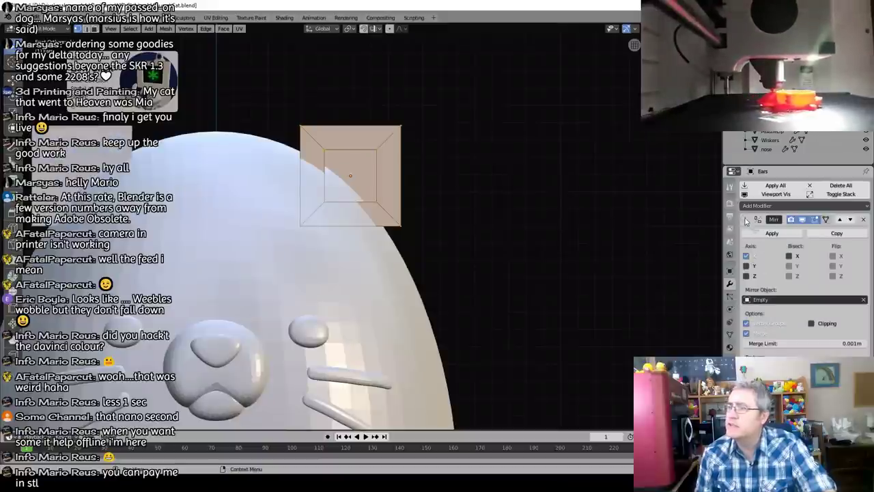
click(745, 219)
click(756, 206)
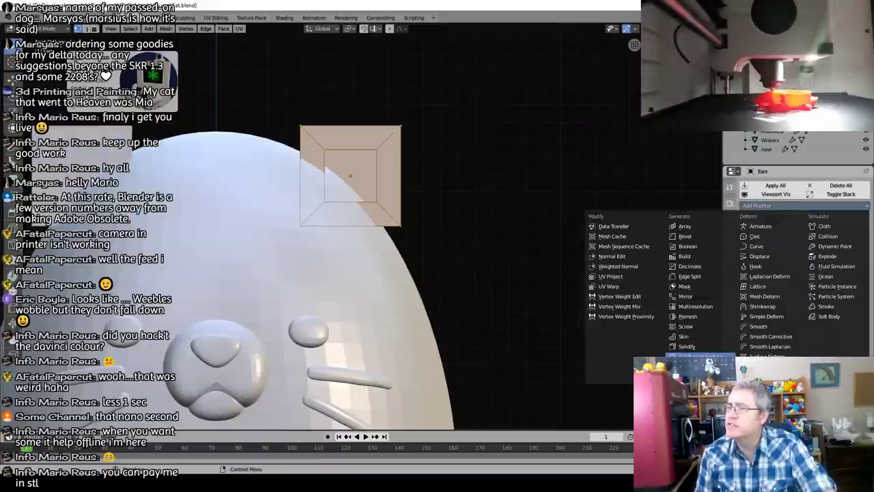
click(691, 356)
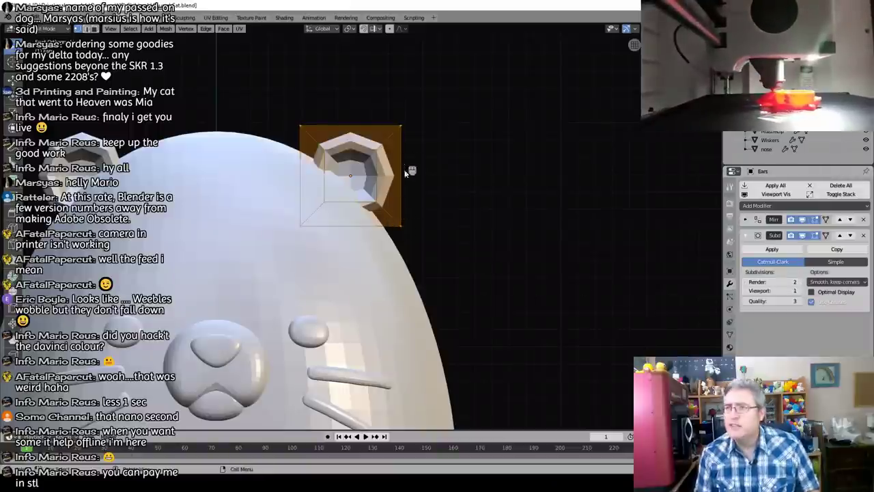
Step: In front view, rotate the ear mesh 45° and raise its top corner vertices along Z to form a tall ear tip
text(r45)
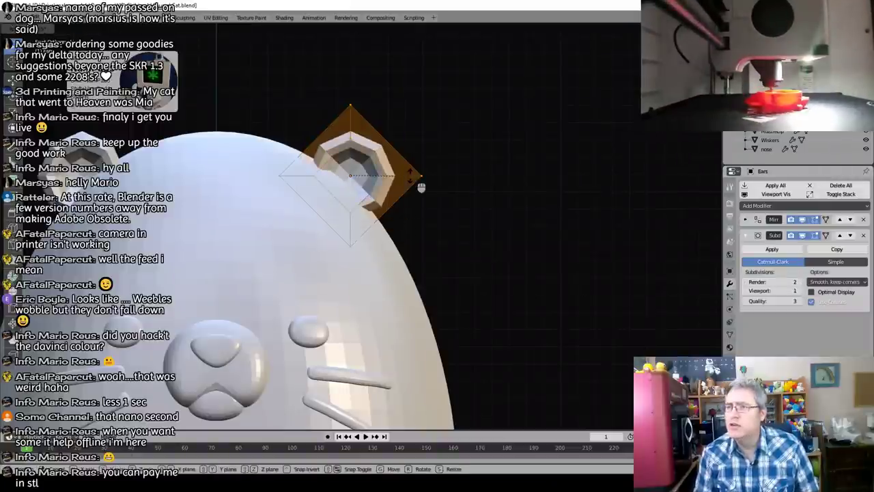
key(Return)
key(alt+a)
key(c)
click(349, 107)
right_click(349, 106)
key(KP_3)
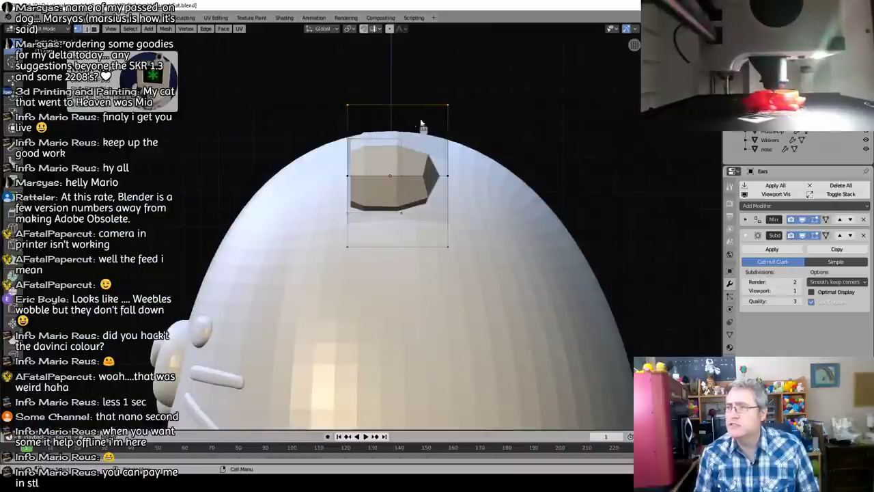
key(g)
key(z)
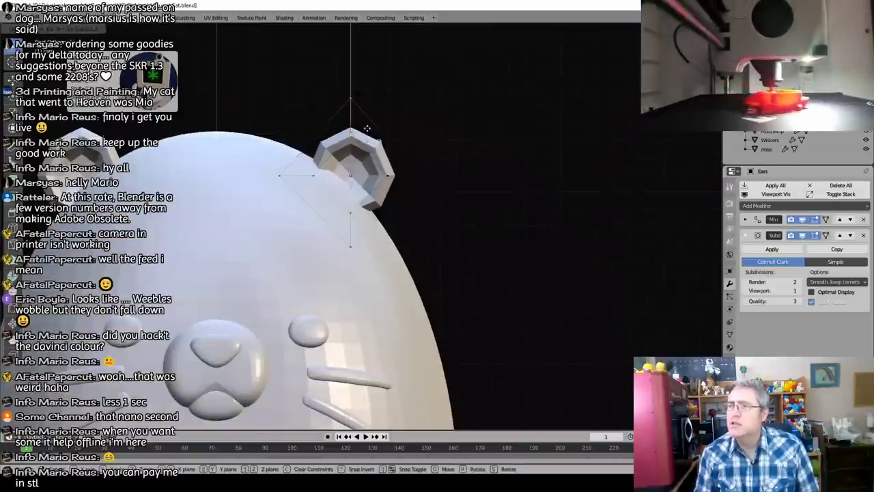
click(377, 94)
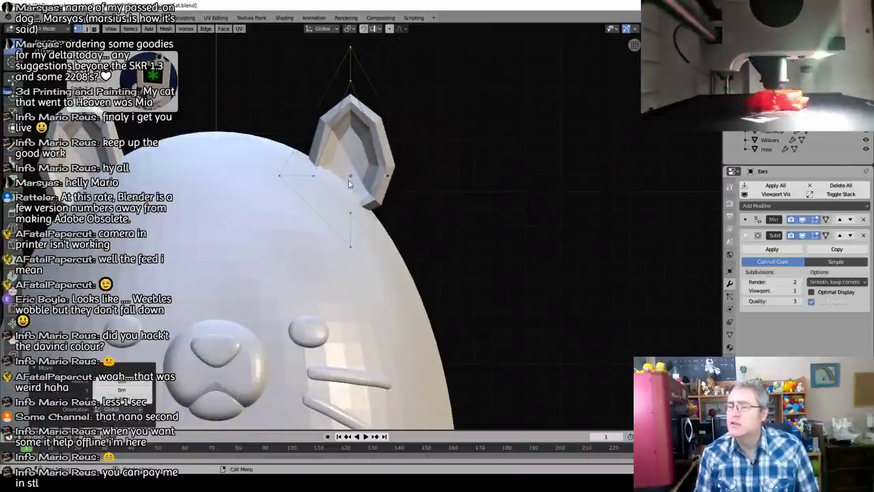
Step: Set the ear's viewport subdivisions to 3 and widen it by scaling its side corner vertices along X
click(799, 292)
click(800, 292)
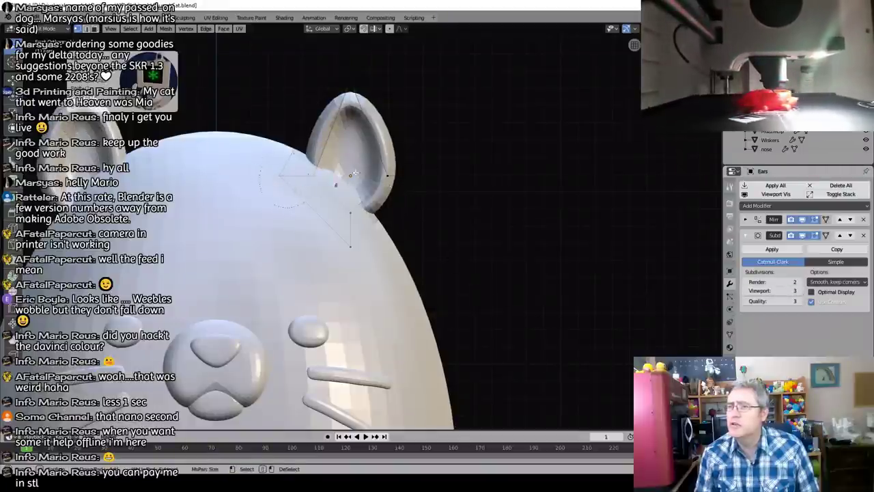
middle_drag(492, 182, 435, 193)
key(s)
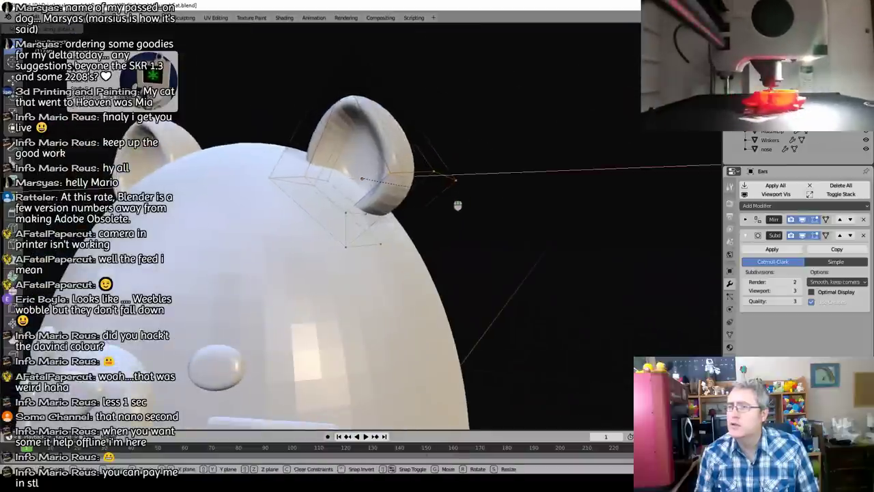
click(441, 193)
middle_drag(386, 181, 332, 184)
Step: Shrink the ear's inner recess by scaling its vertices in width and height while keeping the Y depth locked
key(alt+a)
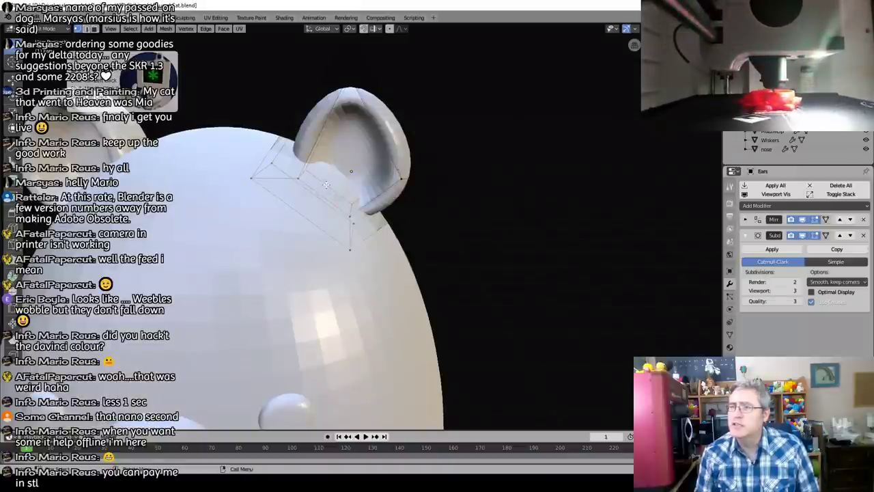
mouse_move(387, 189)
middle_down()
mouse_move(386, 161)
mouse_move(399, 190)
mouse_move(390, 174)
middle_up()
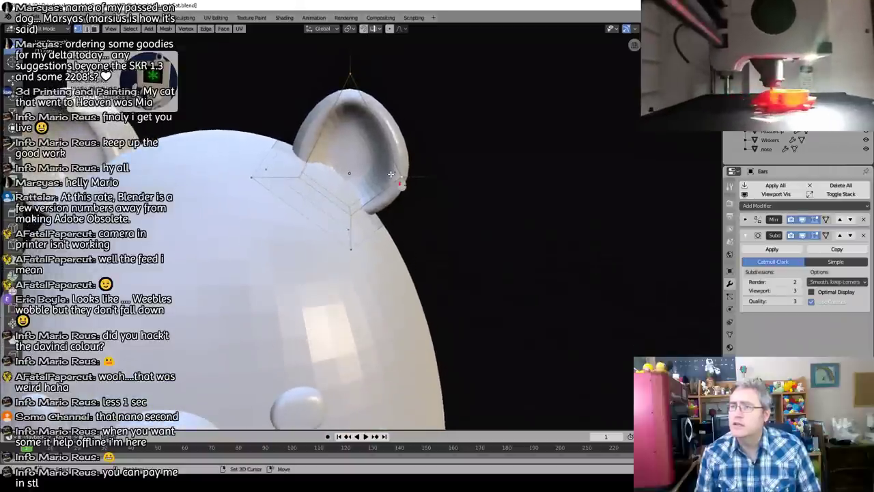
click(349, 85)
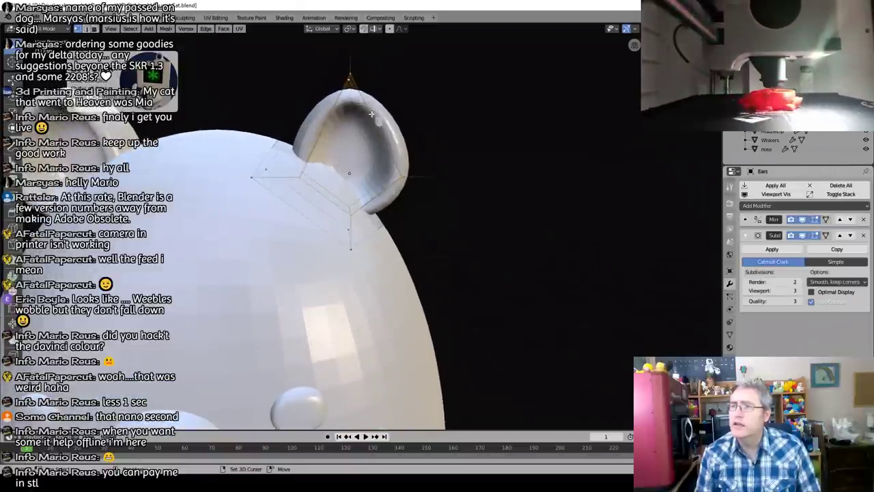
key(s)
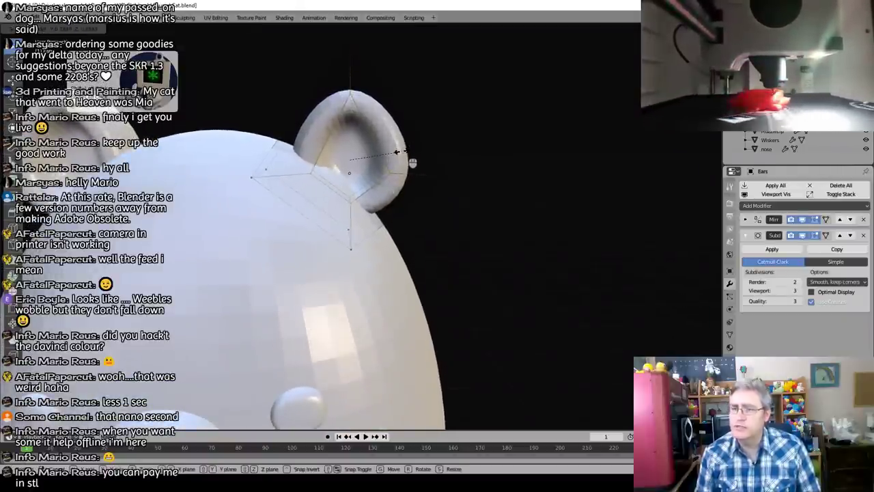
key(x)
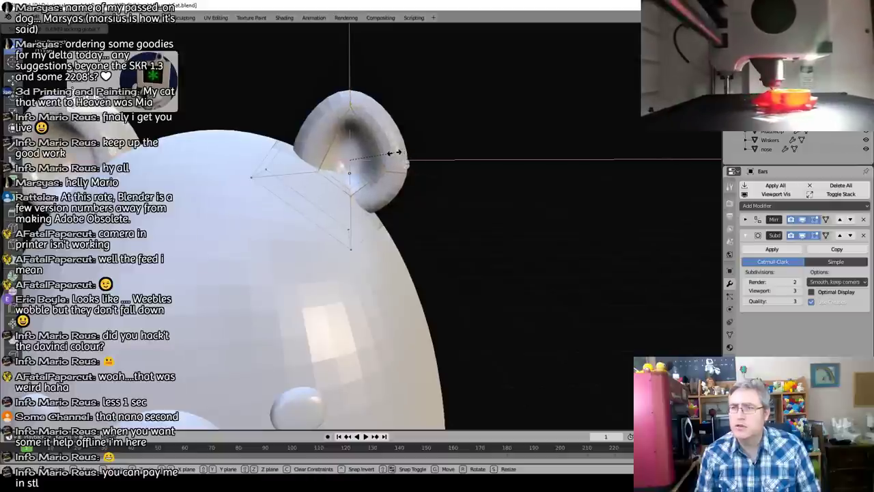
click(392, 152)
scroll(286, 213, down, 2)
mouse_move(293, 208)
middle_down()
mouse_move(377, 189)
mouse_move(285, 204)
middle_up()
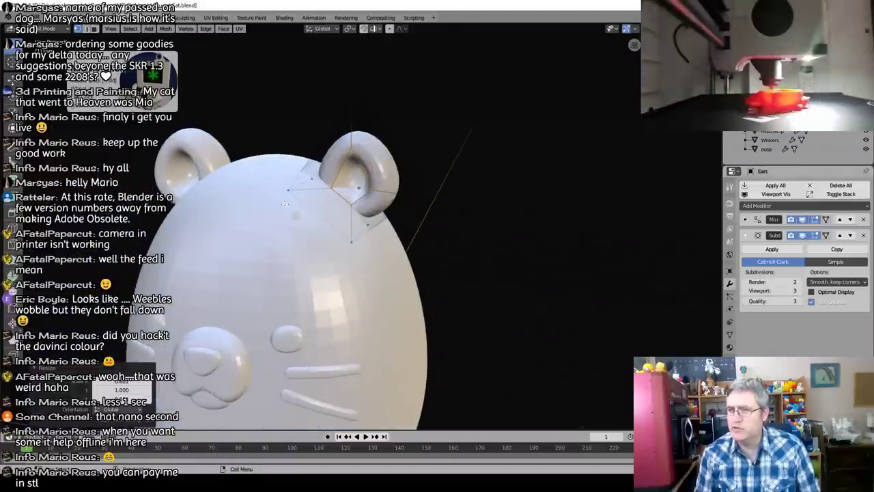
Step: In Object Mode, tilt the Ears object outward by 35° in front view
key(Tab)
key(KP_1)
key(r)
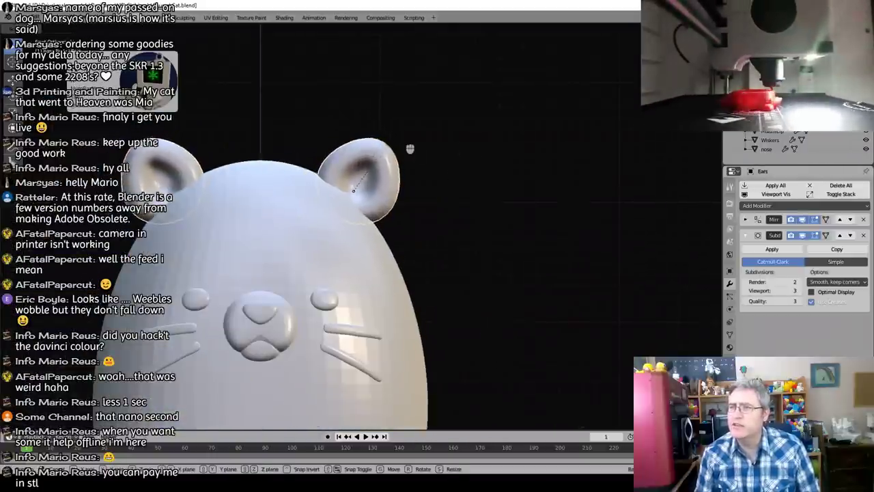
click(406, 145)
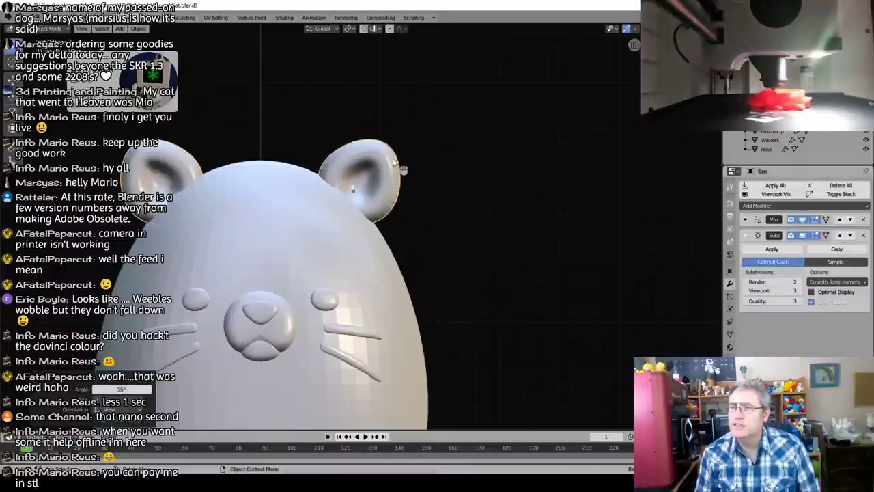
Step: Scale up the whole ear mesh in Edit Mode
key(s)
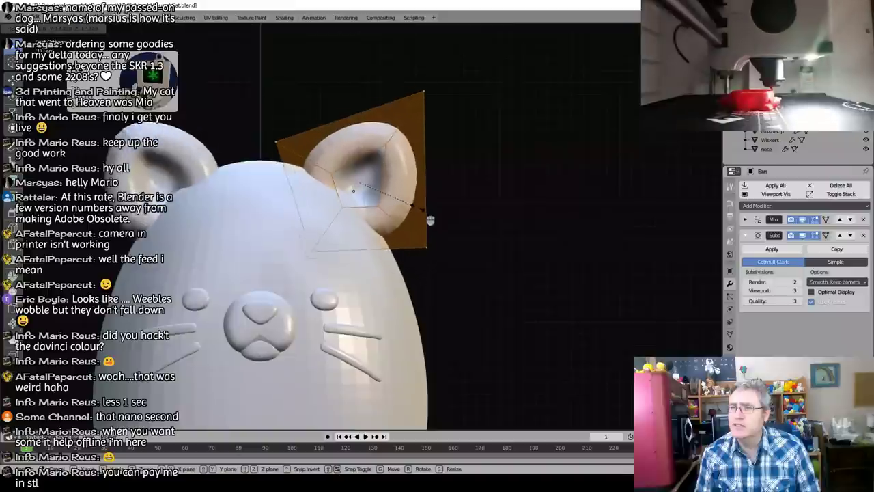
Step: Enlarge the ear mesh by about 1.545 and stack a Simple Subdivision modifier with render and viewport levels of 1 above the Catmull-Clark one
click(420, 209)
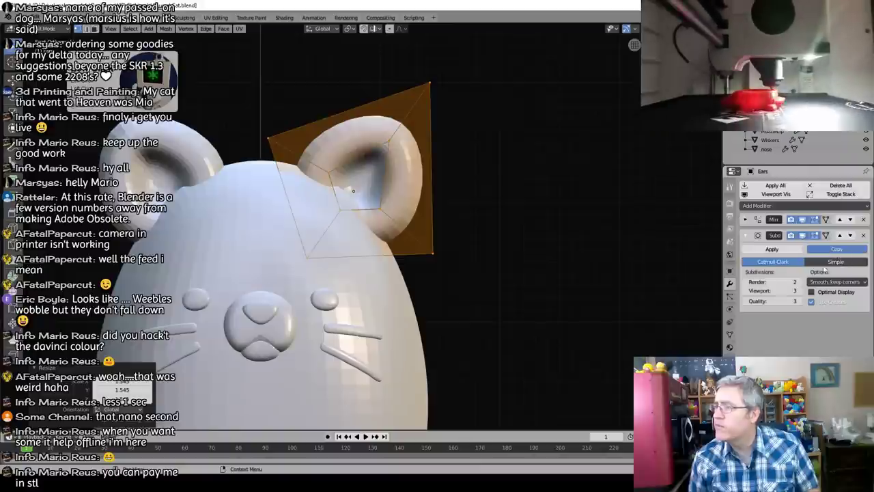
click(838, 250)
click(816, 263)
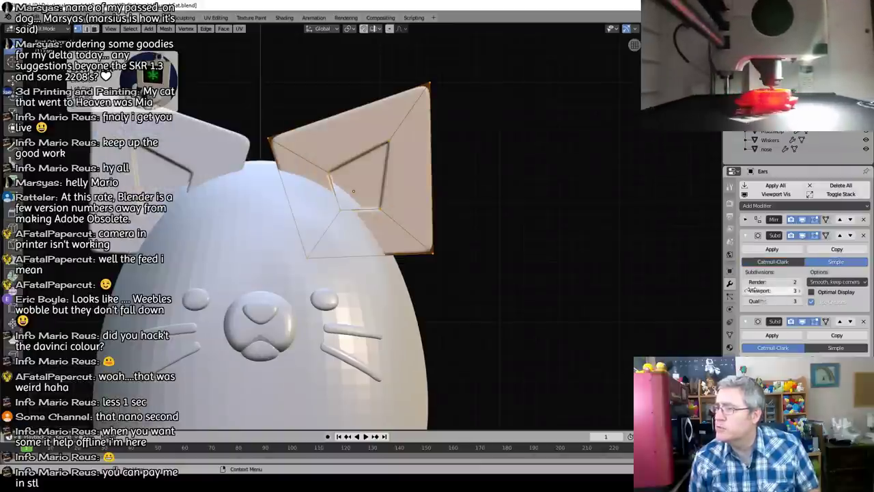
click(747, 291)
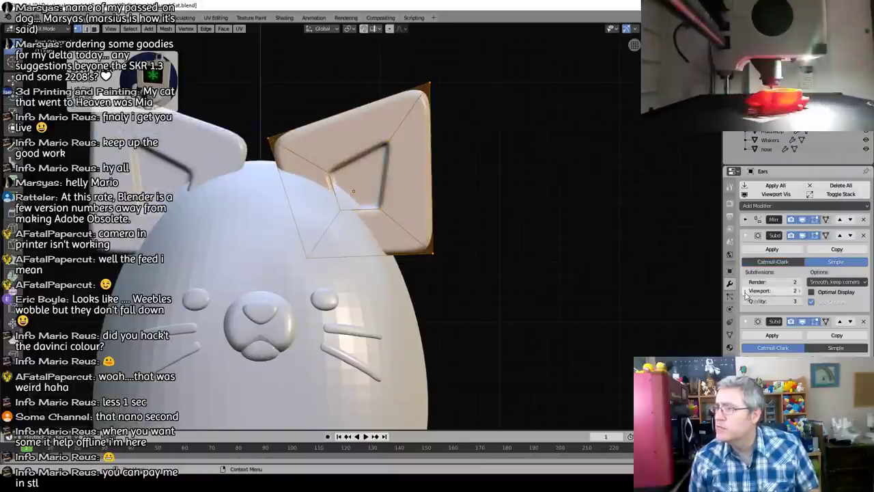
click(747, 292)
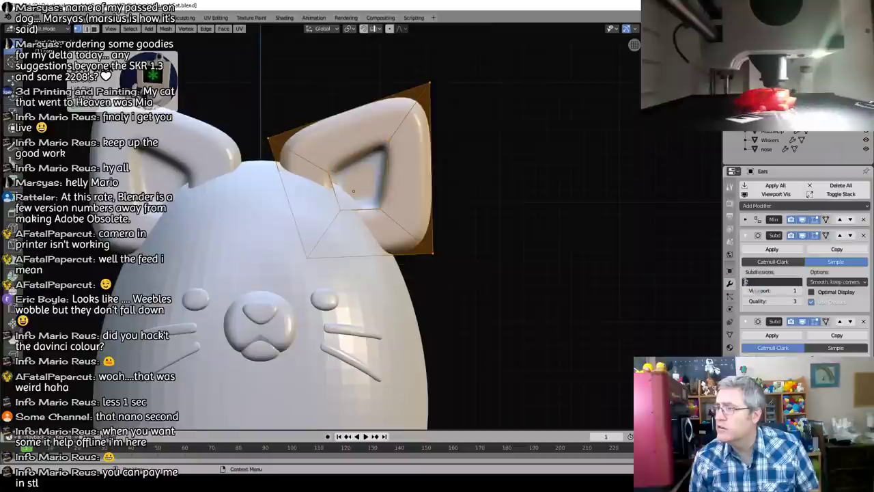
click(757, 290)
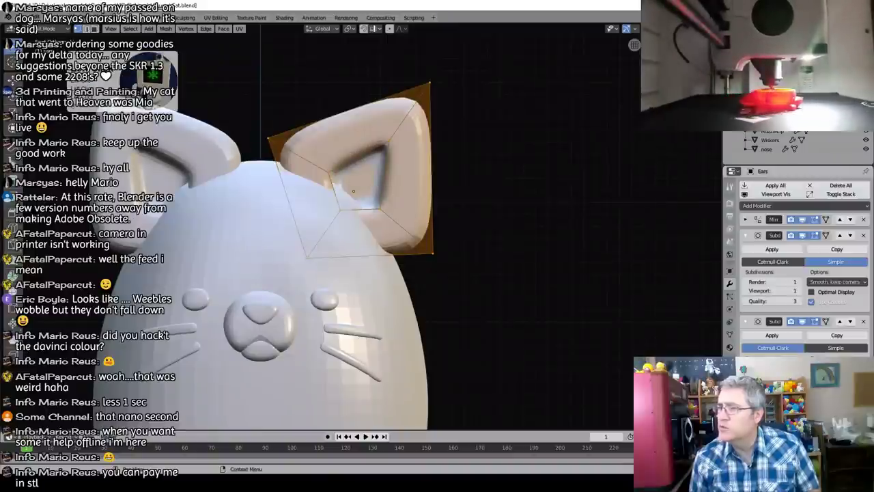
Step: Compare the ears in wireframe with the second Subdivision modifier hidden and shown, finishing in Look Dev shading
click(802, 321)
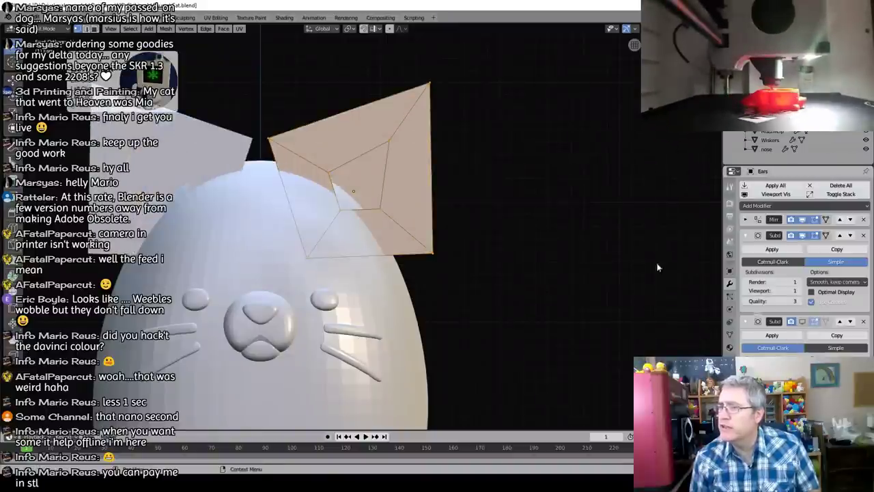
key(z)
click(448, 170)
middle_drag(448, 170, 372, 157)
key(Tab)
scroll(397, 181, up, 3)
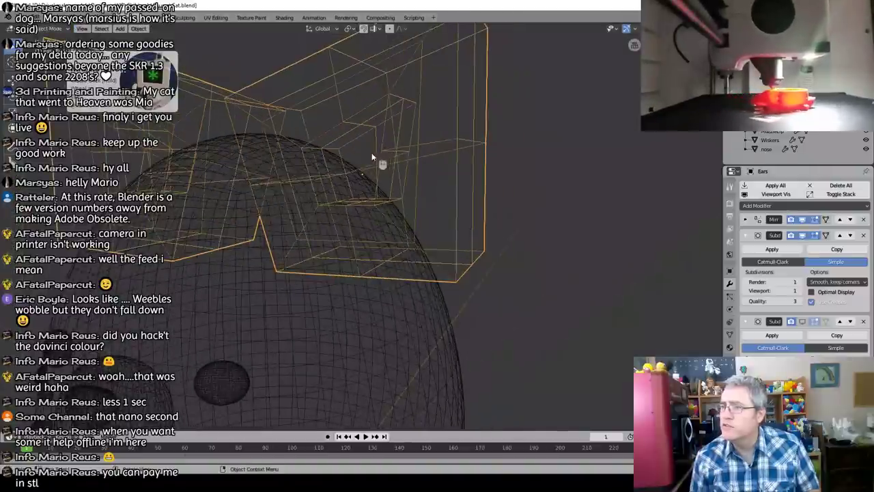
click(803, 321)
click(802, 321)
middle_drag(365, 117, 321, 52)
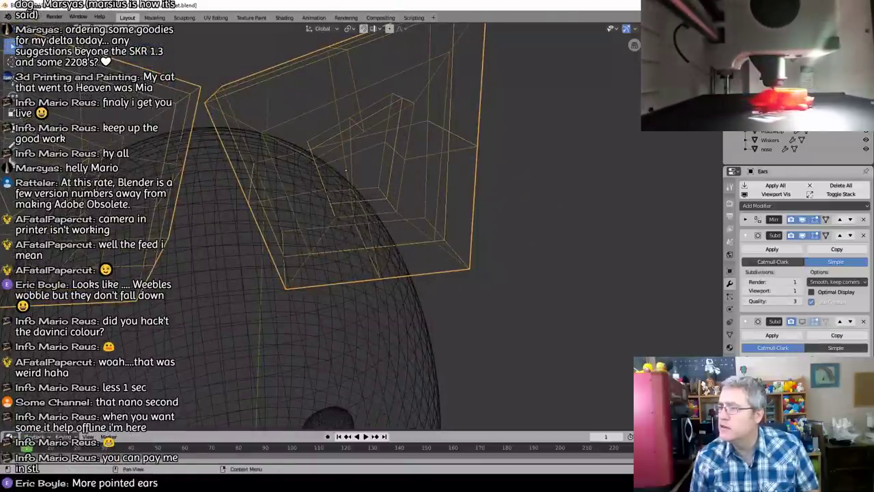
click(802, 321)
key(KP_1)
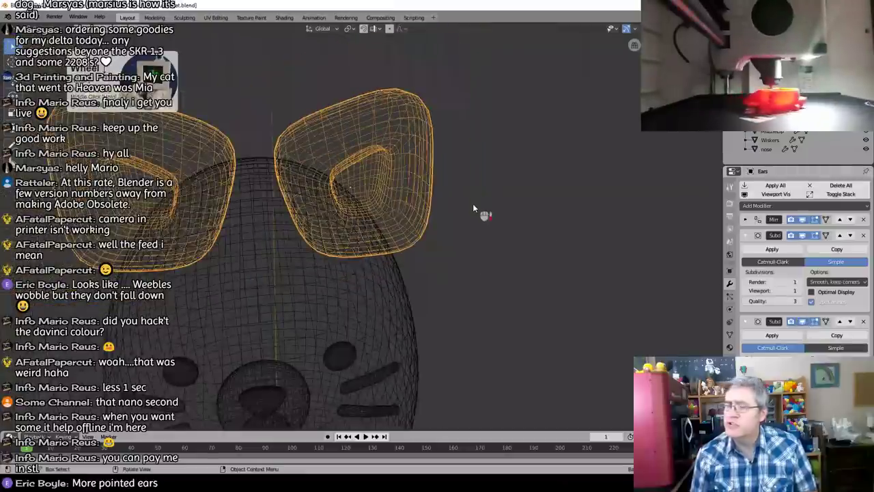
scroll(473, 203, down, 2)
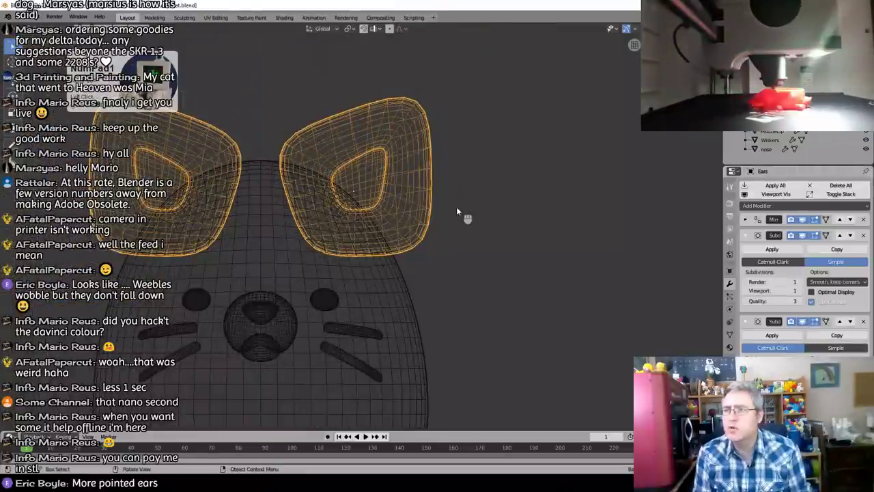
key(z)
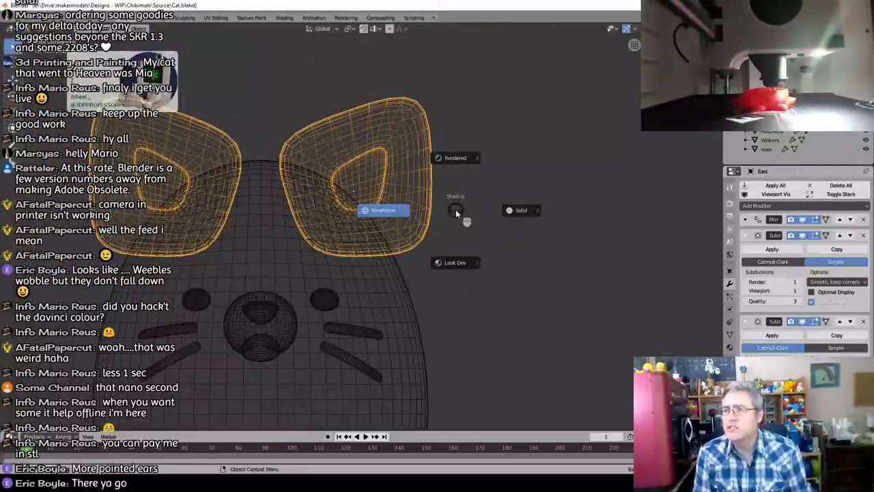
click(469, 262)
Step: Select the edge loop around the ear's inner hollow in Edit Mode and scale it up by about 1.9
key(Tab)
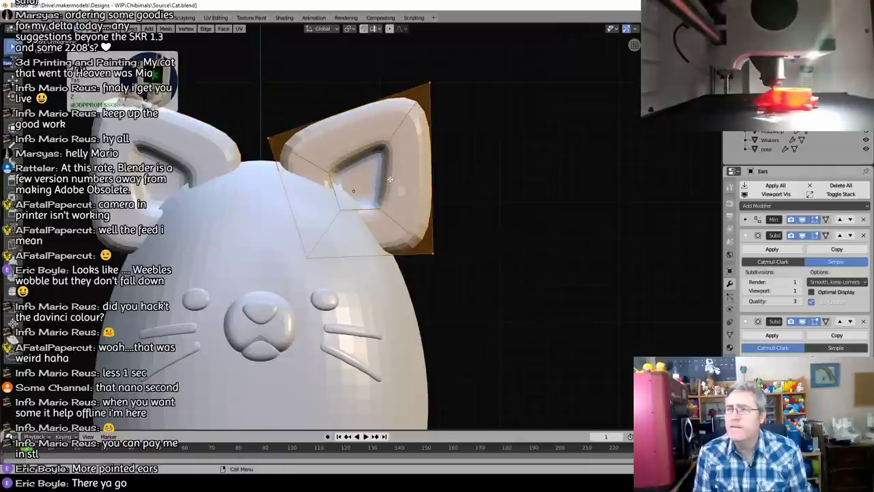
alt+click(388, 177)
key(s)
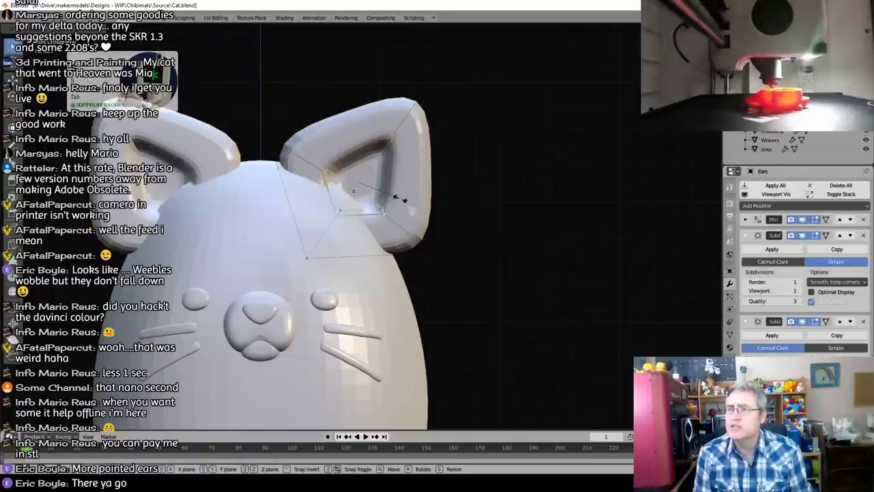
click(429, 216)
Step: Select only the vertices at the back of the ear and scale them down to a little over half their size
mouse_move(431, 219)
middle_down()
mouse_move(321, 163)
mouse_move(444, 142)
middle_up()
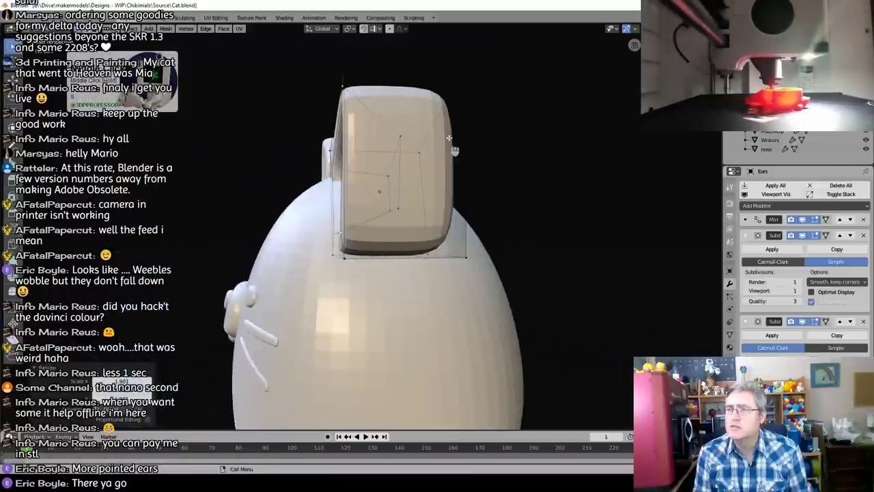
scroll(463, 150, down, 2)
key(c)
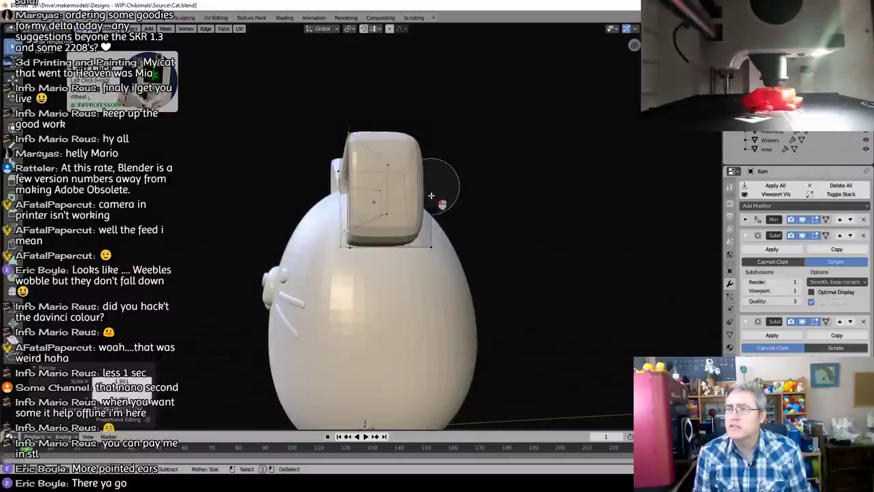
right_click(435, 228)
key(alt+a)
key(c)
drag(429, 145, 421, 245)
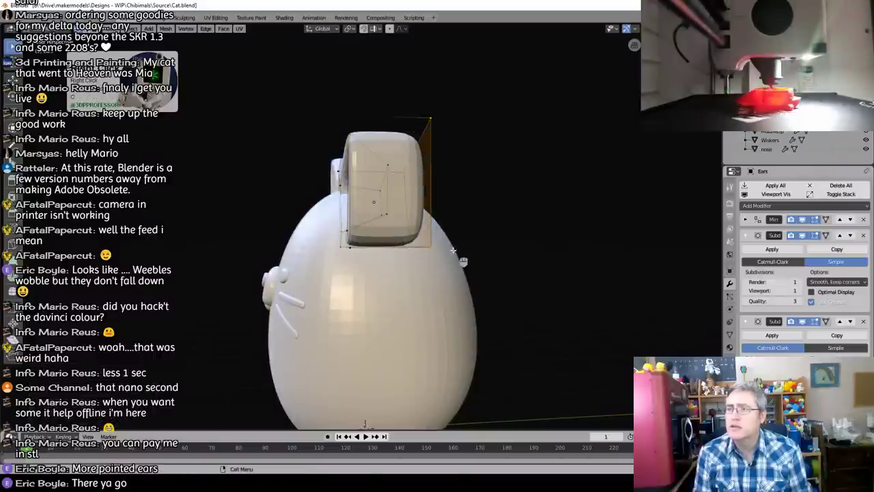
key(s)
click(423, 224)
Step: Move the ear's back vertices forward in side view and adjust them along their local Z axis
key(KP_3)
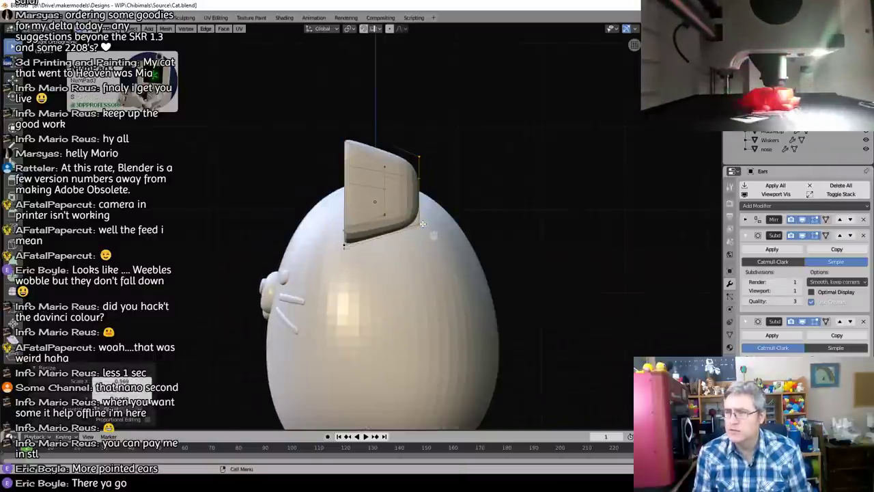
drag(423, 225, 396, 238)
click(393, 239)
key(g)
key(z)
key(z)
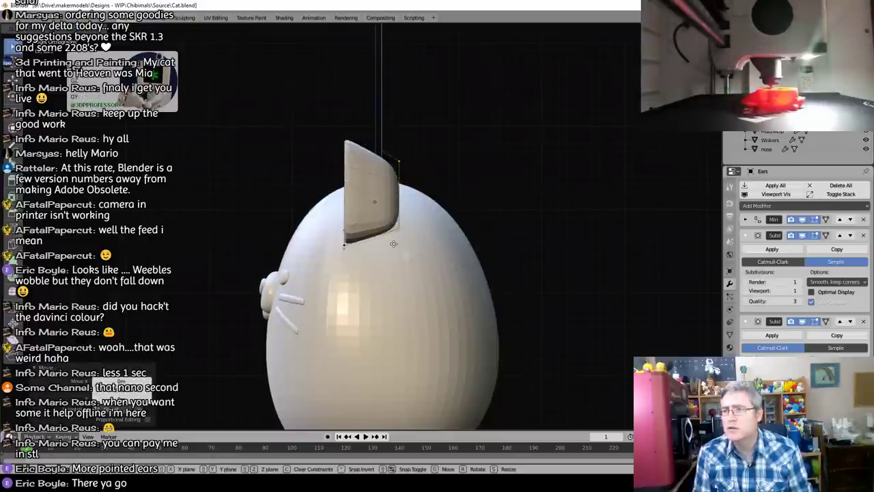
drag(393, 255, 394, 255)
middle_drag(394, 255, 461, 262)
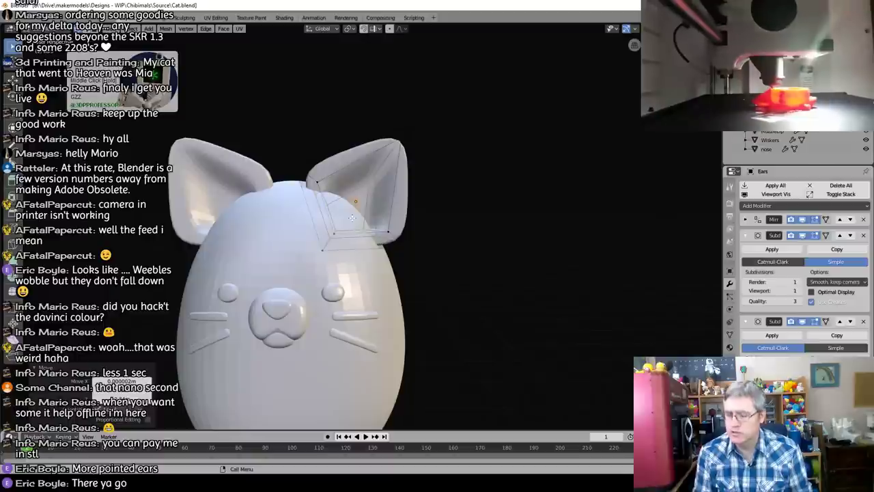
Step: Clear the selection and circle-select the vertices at the ear's lower outer corner in front view
key(KP_1)
key(alt+a)
key(c)
click(315, 196)
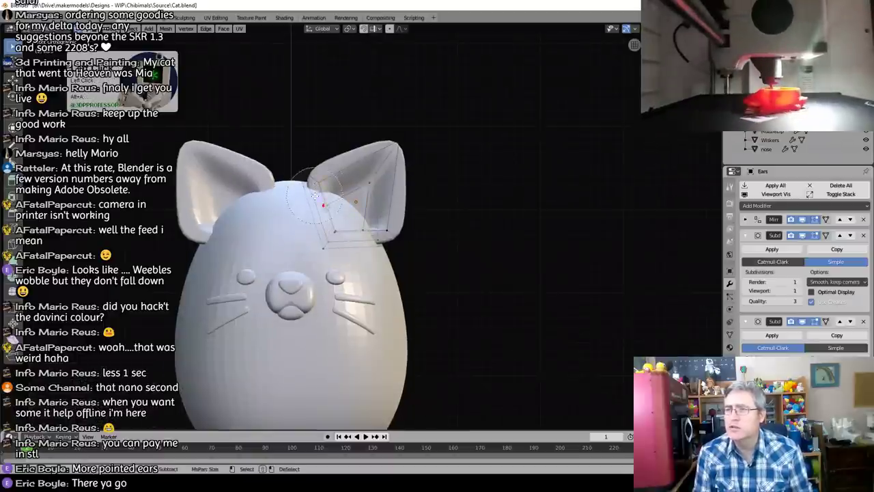
right_click(393, 245)
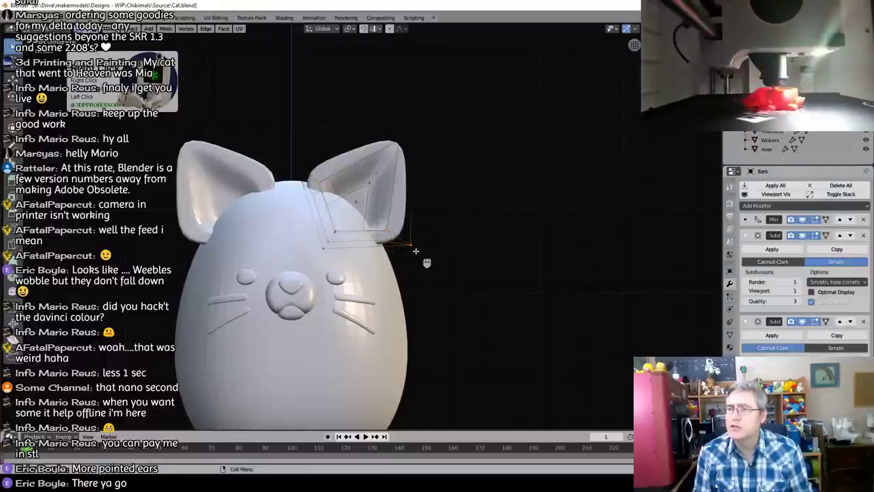
key(s)
key(shift+z)
key(shift+z)
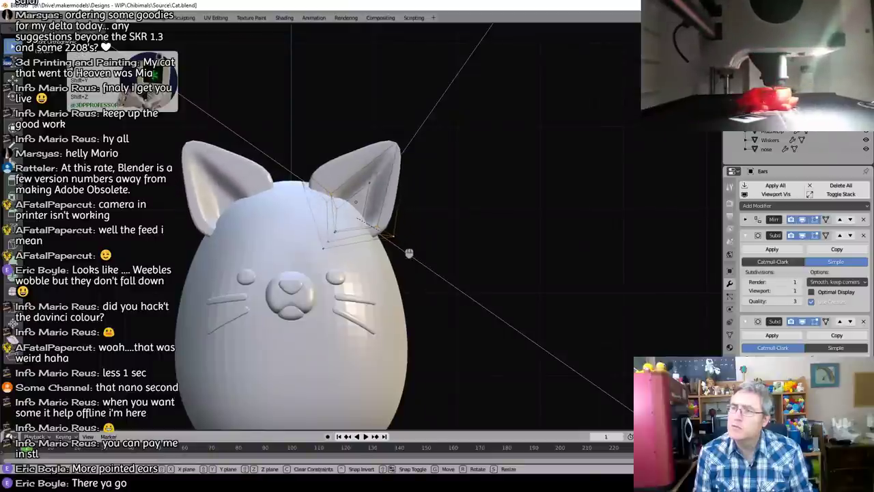
right_click(399, 242)
Step: Add the ear's upper inner corner to the selection and scale both corners to about 0.756, excluding the local Y axis
key(c)
click(294, 164)
right_click(297, 168)
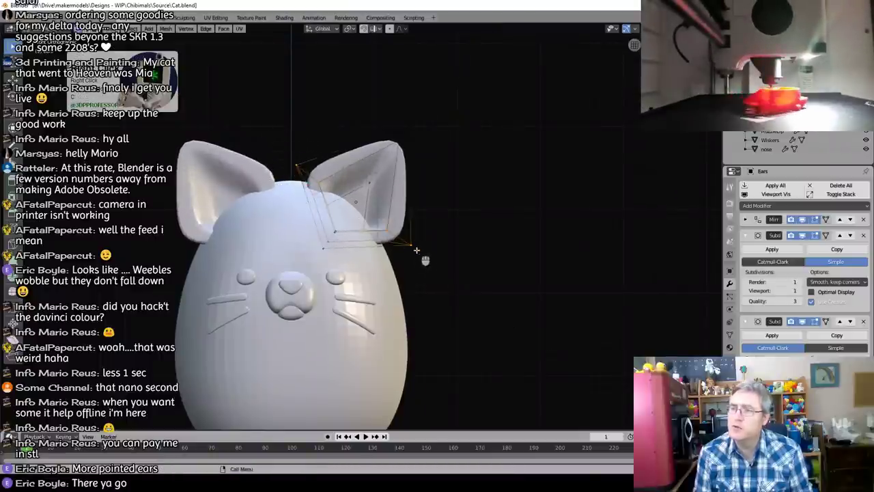
key(s)
key(shift+y)
key(shift+y)
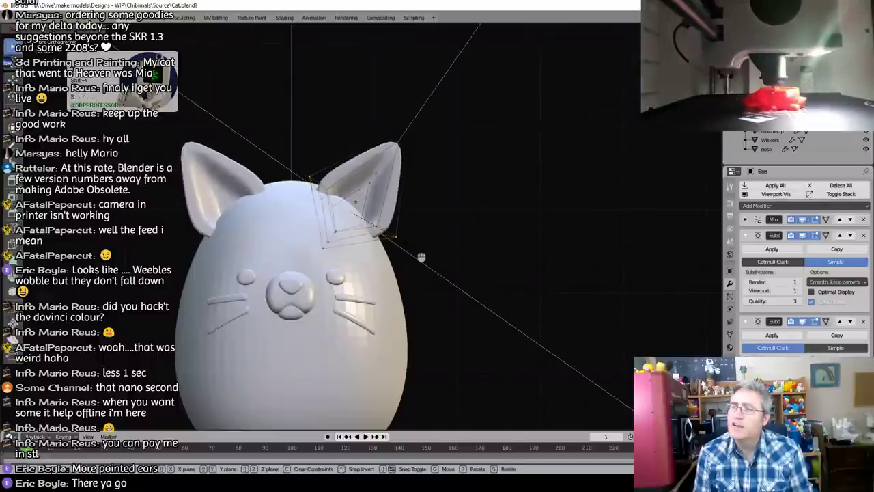
click(409, 245)
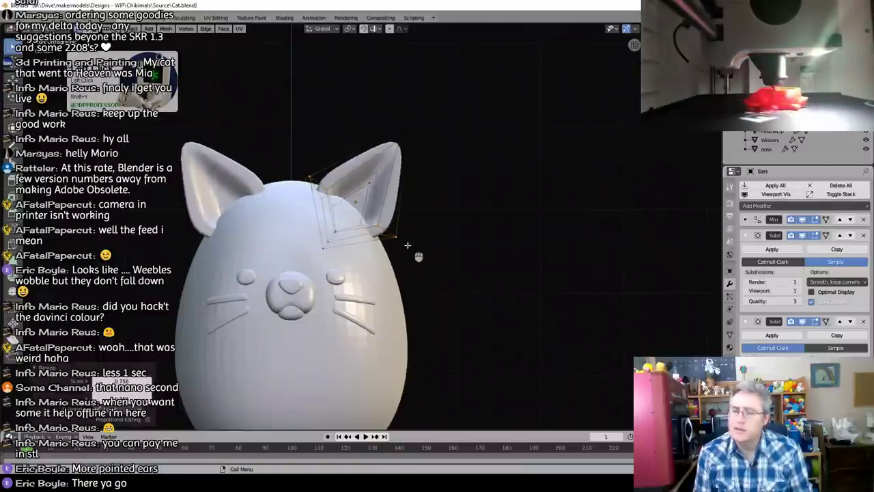
Step: Move the two selected ear corners down along the local Z axis
key(g)
key(z)
key(z)
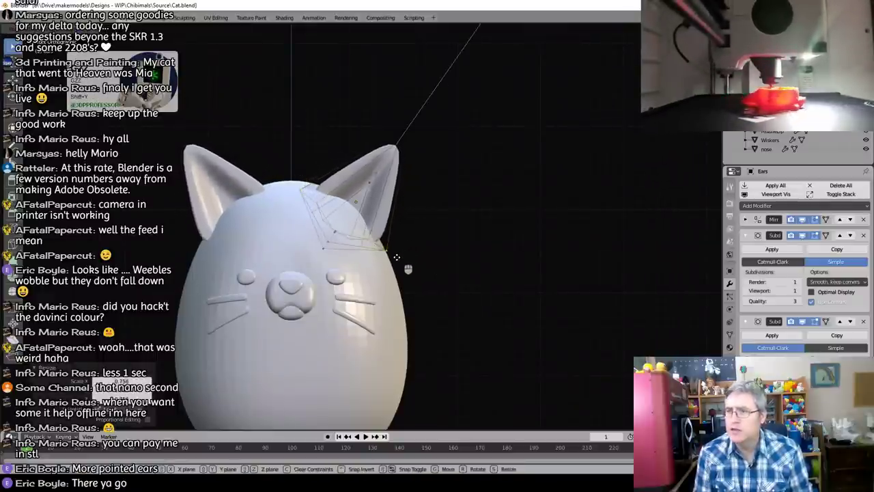
click(406, 267)
Step: Select the vertices at the ear's tip and lower them toward the head to shorten the ear
key(c)
mouse_move(384, 179)
mouse_down()
mouse_move(387, 163)
mouse_move(404, 168)
mouse_move(378, 179)
mouse_move(390, 171)
mouse_move(373, 163)
mouse_move(401, 183)
mouse_move(395, 179)
mouse_up()
right_click(387, 161)
key(g)
key(z)
key(c)
right_click(406, 156)
key(g)
key(y)
key(y)
key(x)
key(z)
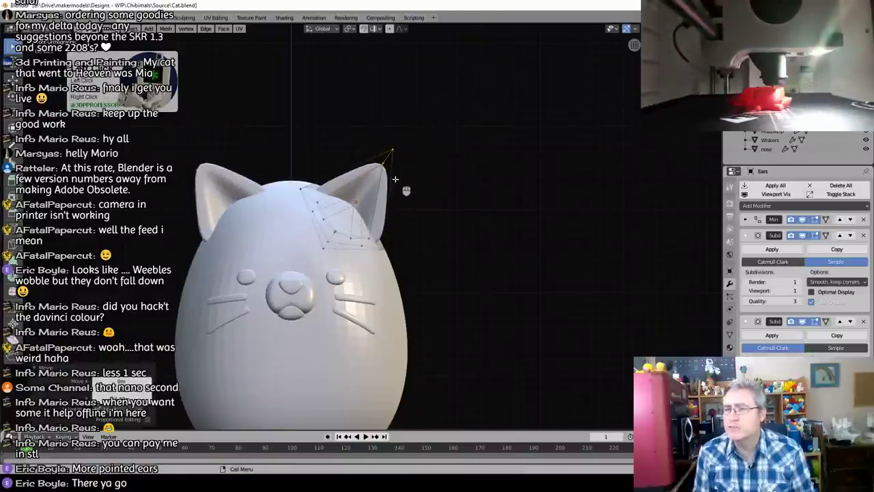
Step: Select the ear's inner edge loop and scale it down to about 0.84
middle_drag(393, 183, 349, 224)
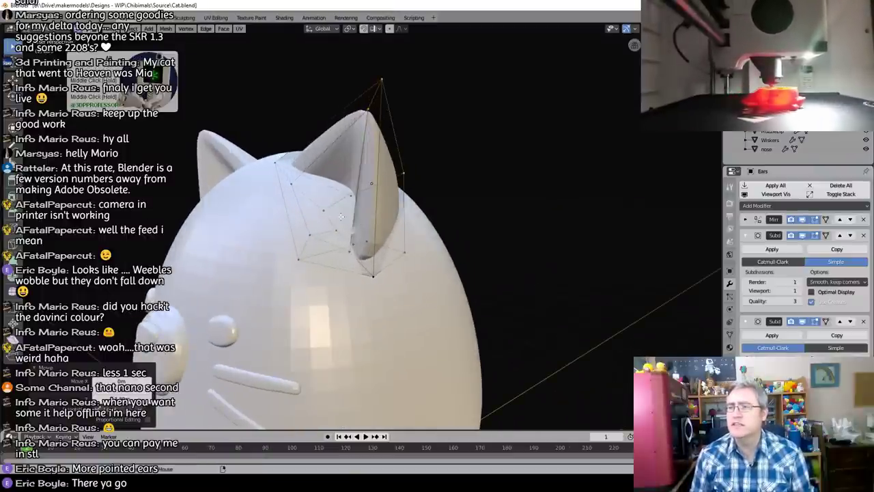
key(g)
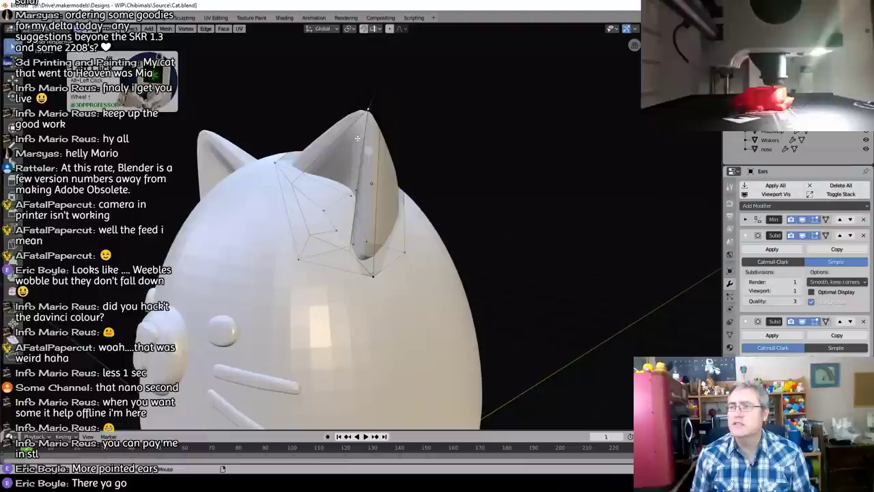
click(362, 210)
key(KP_1)
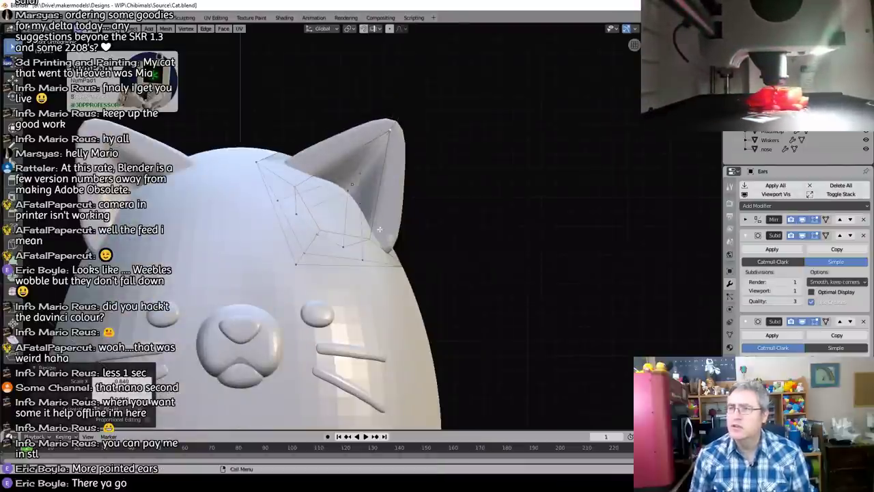
Step: Scale up the entire ear mesh slightly in front view and return to Object Mode
key(a)
key(s)
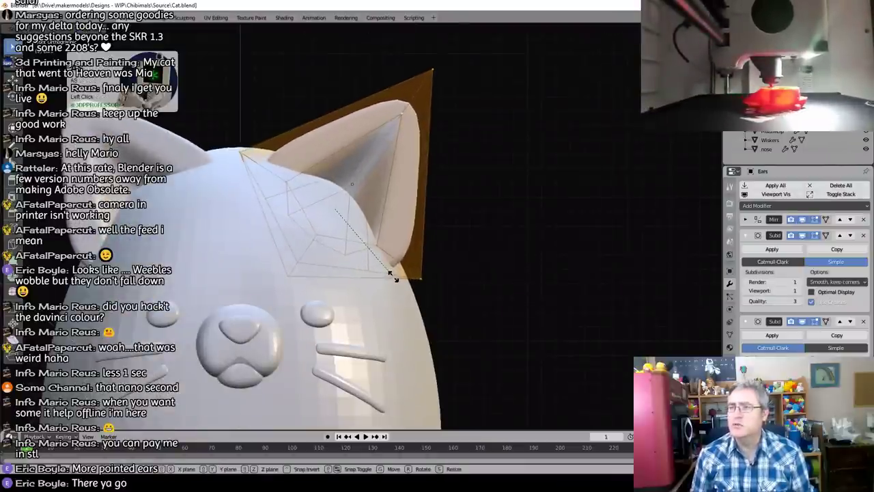
click(393, 278)
key(Tab)
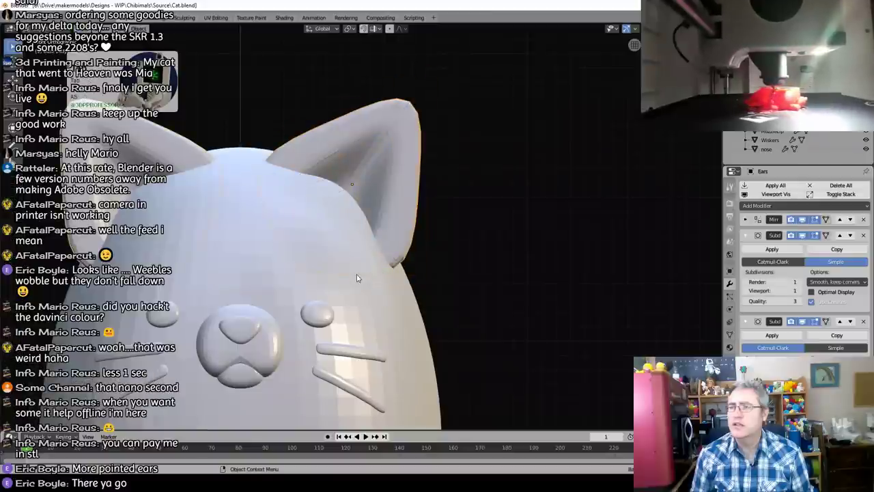
Step: In side view, move the ears backward along the Y axis so they sit further back on the head
scroll(358, 259, down, 4)
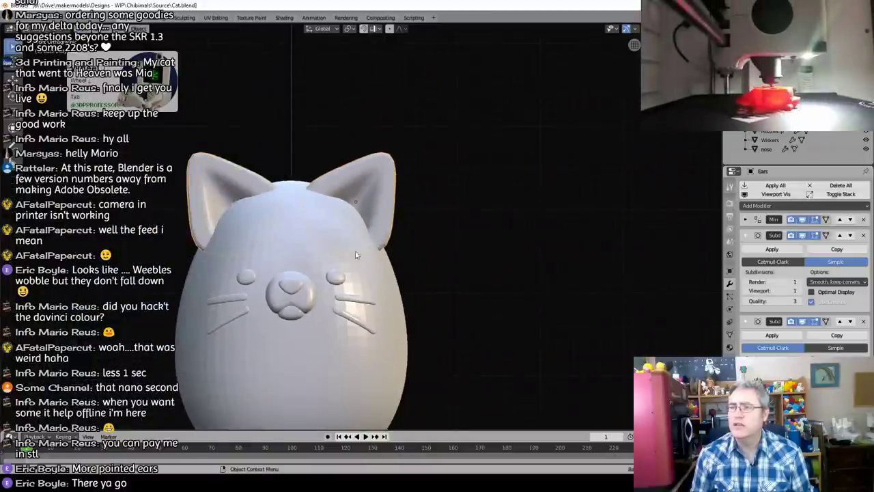
middle_drag(387, 254, 400, 242)
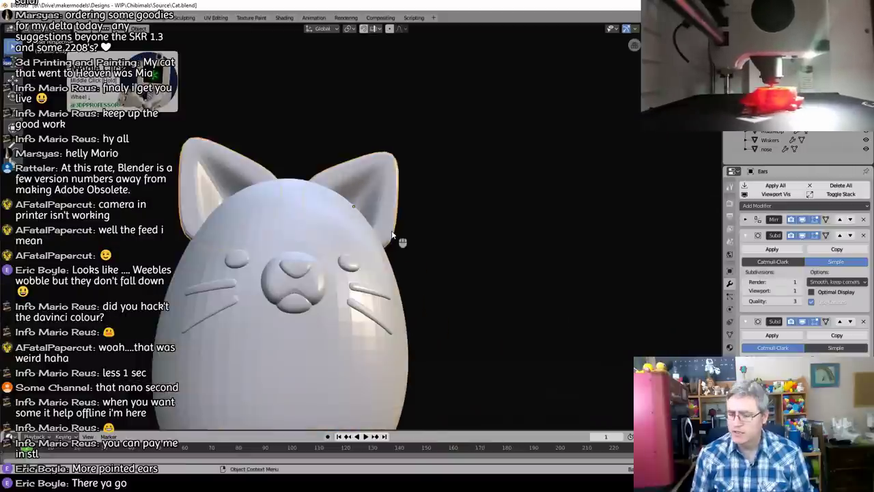
key(KP_3)
key(g)
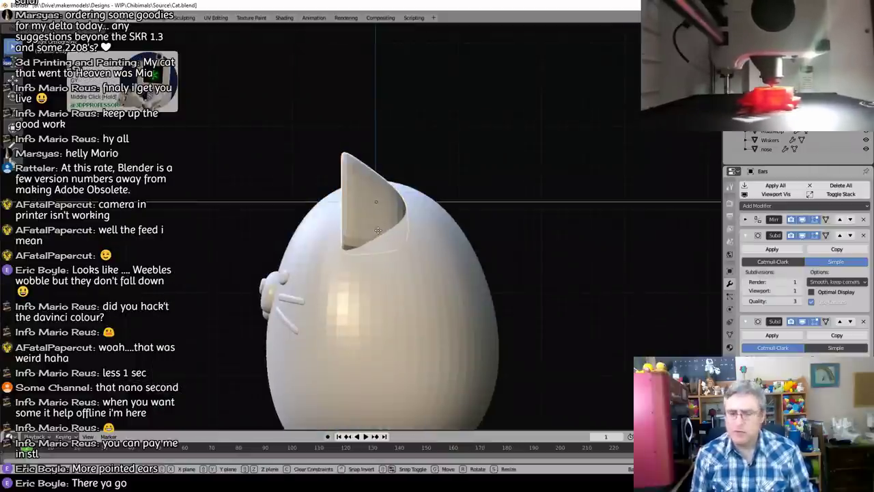
key(y)
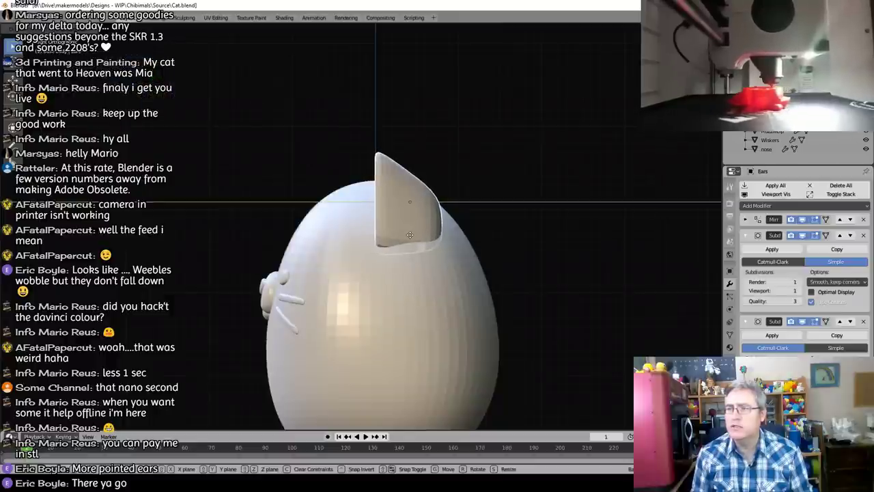
click(410, 235)
Step: Rotate the ears slightly in front view so they tilt outward
middle_drag(410, 234, 360, 238)
scroll(392, 257, down, 3)
key(KP_1)
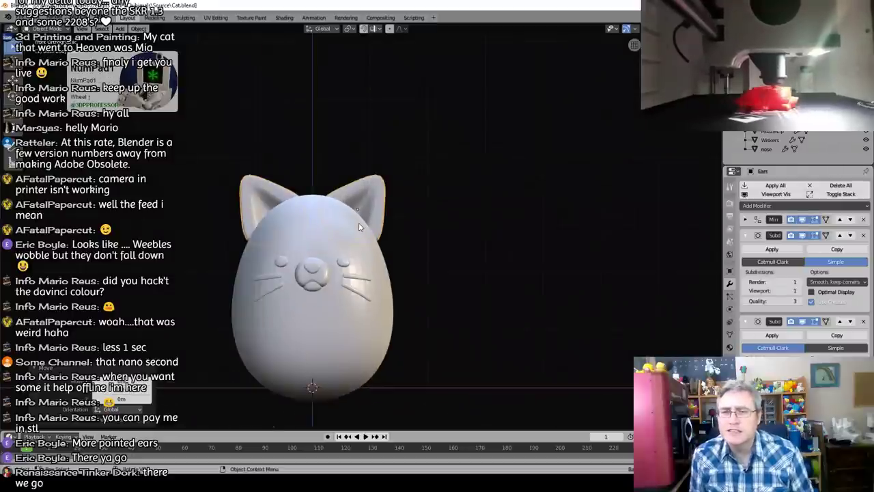
click(384, 176)
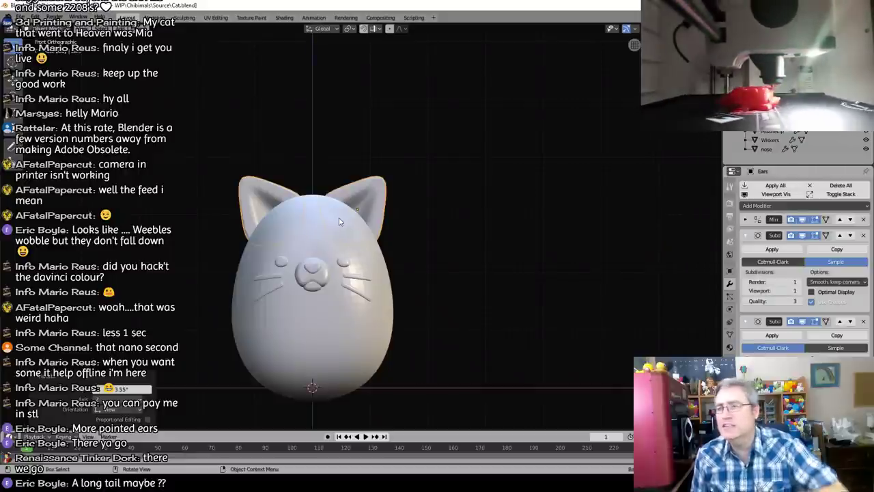
Step: Enter Edit Mode on the ears in side view and circle-select the vertices along the ear's back
key(KP_3)
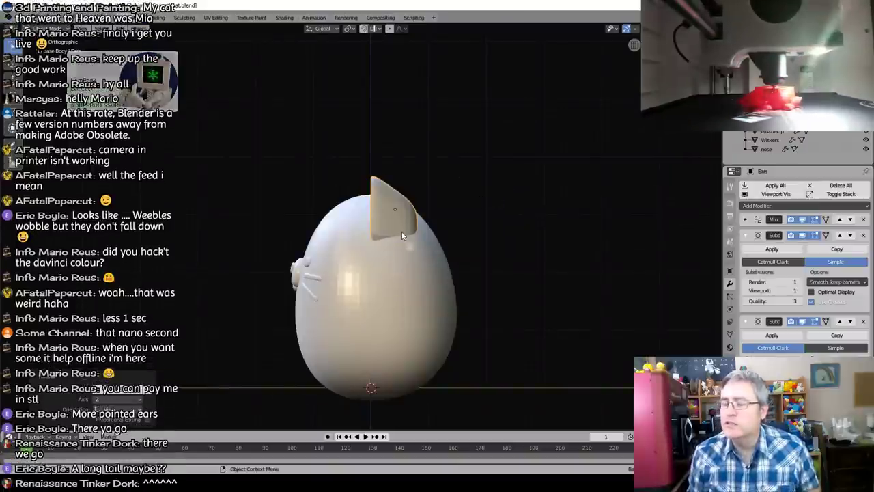
key(Tab)
key(a)
double_click(426, 210)
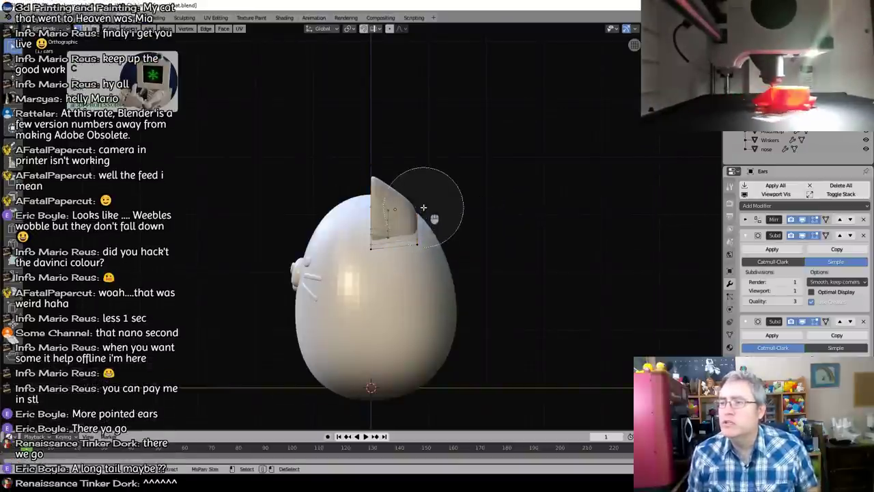
key(c)
click(440, 210)
right_click(446, 244)
Step: Slide the ear's upper rear corner vertex along its edge by a factor of about 0.504, then lower it about 1.51 m along local Z
middle_drag(493, 259, 366, 263)
scroll(380, 235, up, 3)
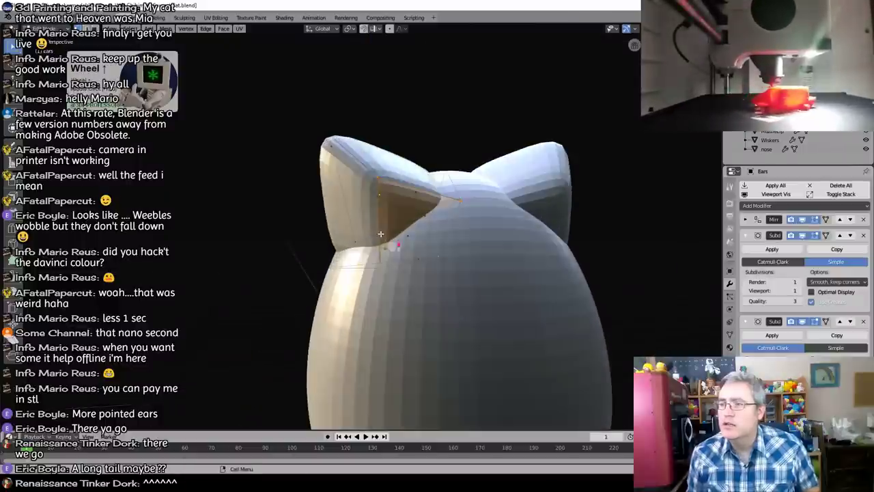
click(373, 175)
middle_drag(378, 197, 461, 194)
key(g)
key(g)
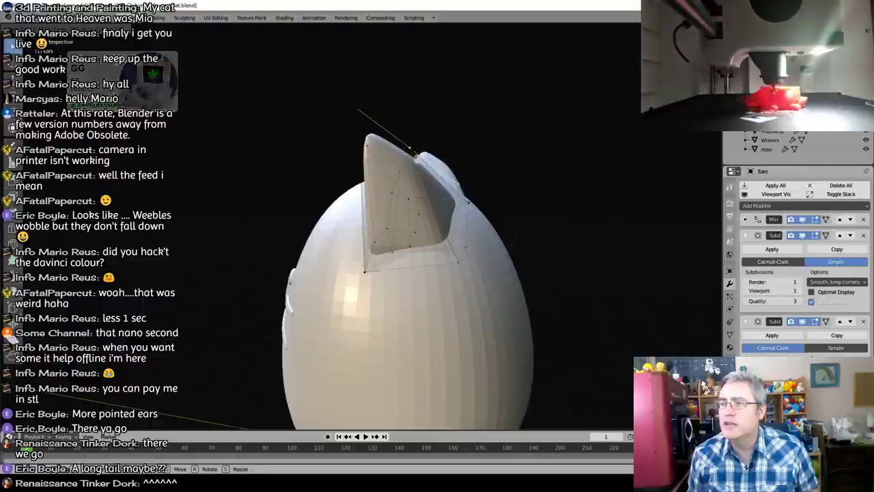
click(408, 148)
key(g)
key(z)
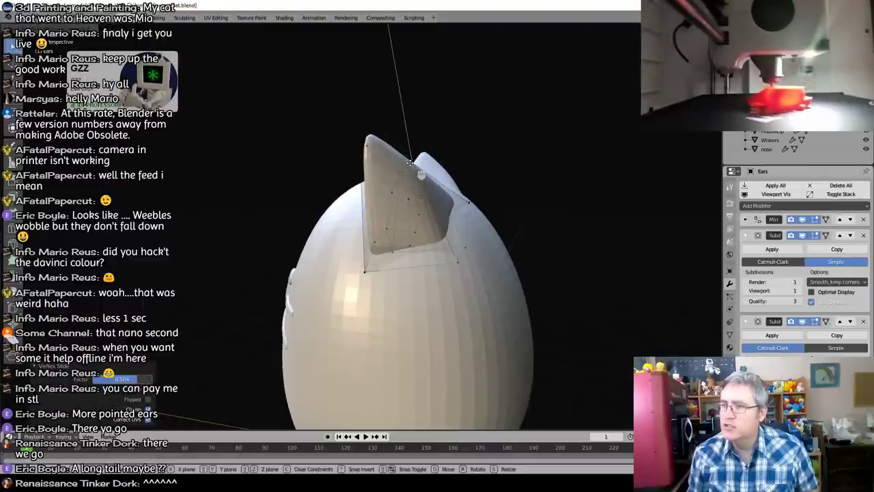
click(411, 162)
Step: Knife-cut a new edge between the ear's two rear base corners and deselect all vertices
middle_drag(340, 198, 411, 240)
key(k)
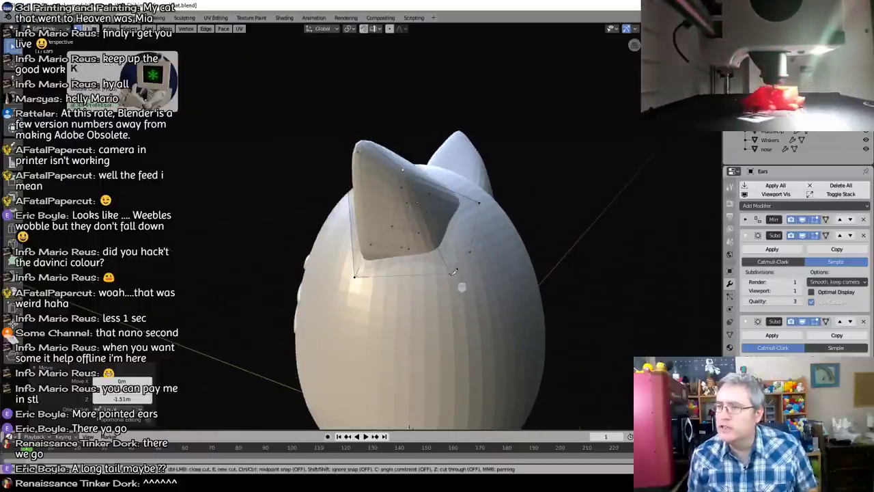
click(449, 274)
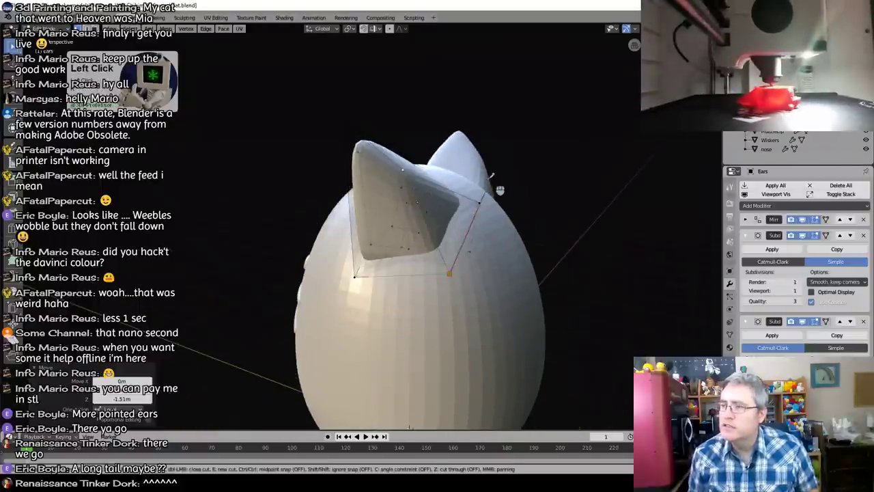
click(481, 203)
key(space)
middle_drag(408, 221, 431, 219)
key(a)
key(a)
key(KP_1)
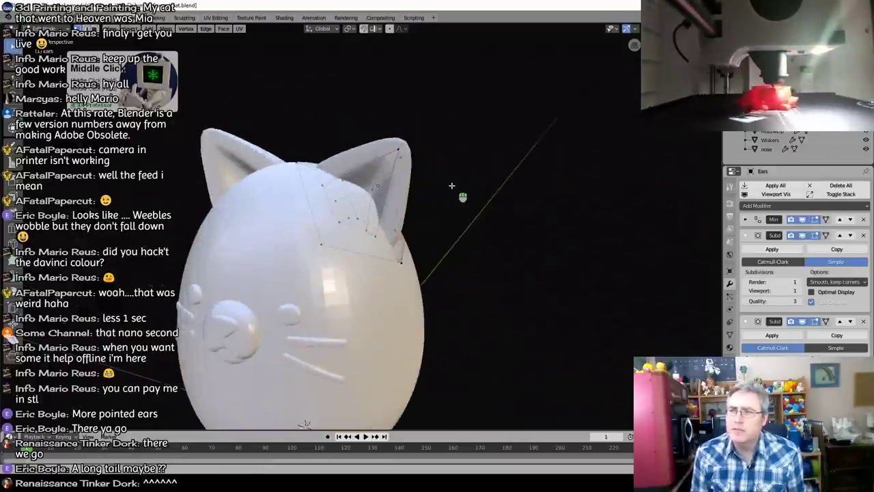
Step: Return to Object Mode, move the ears outward and about 1.1 m down, and rotate them outward in front view
scroll(451, 186, up, 3)
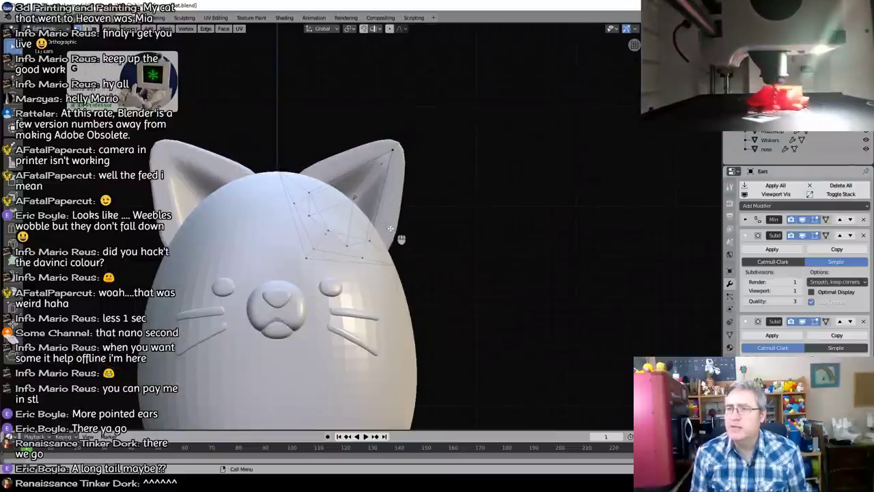
key(Tab)
key(g)
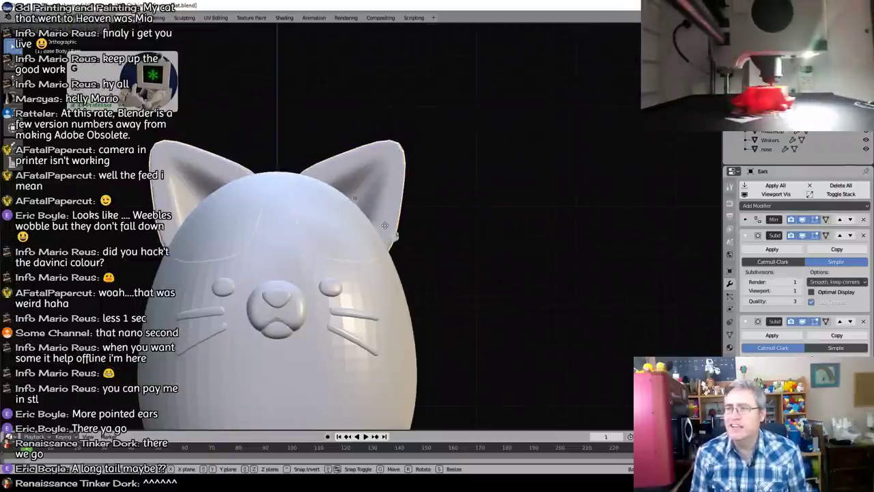
click(393, 232)
key(r)
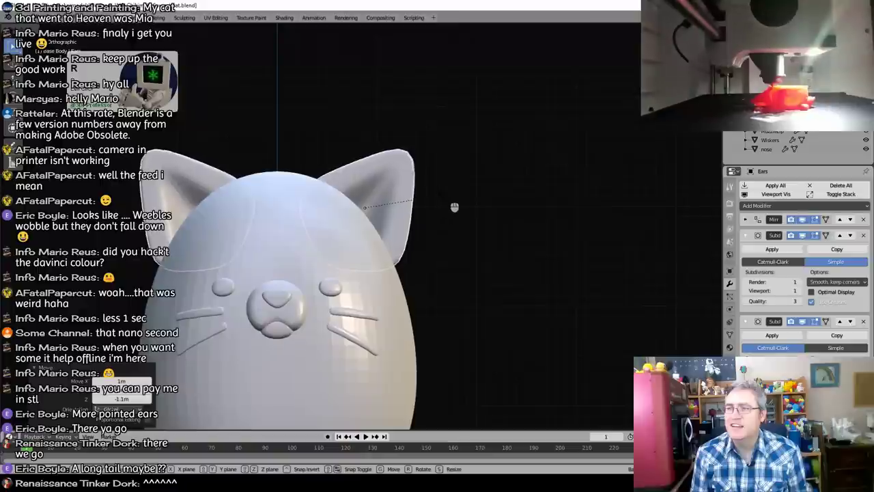
click(446, 202)
Step: Nudge the ears slightly inward and down, and tilt them further outward
key(g)
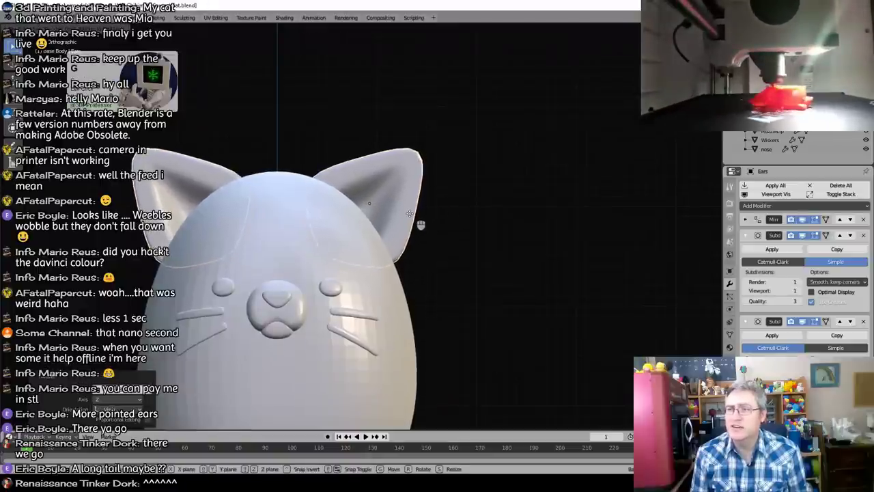
click(415, 226)
key(r)
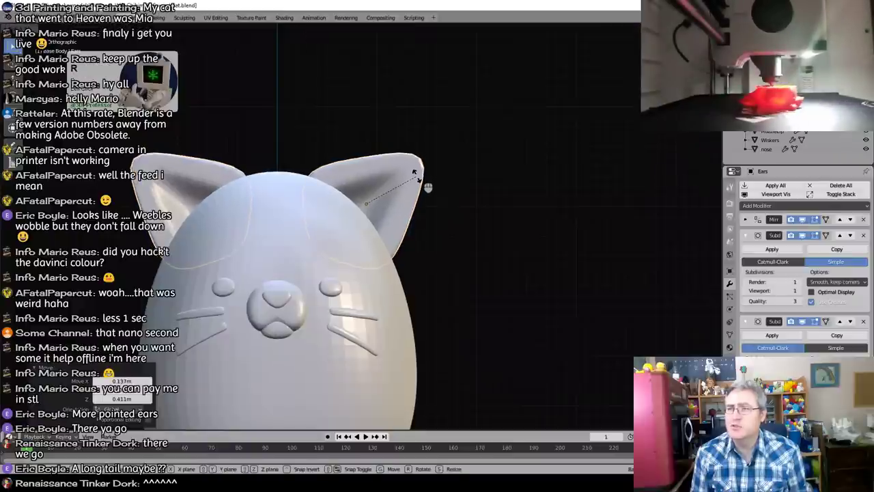
click(421, 181)
Step: Rotate the ears back to a more upright angle in front view
scroll(343, 206, down, 1)
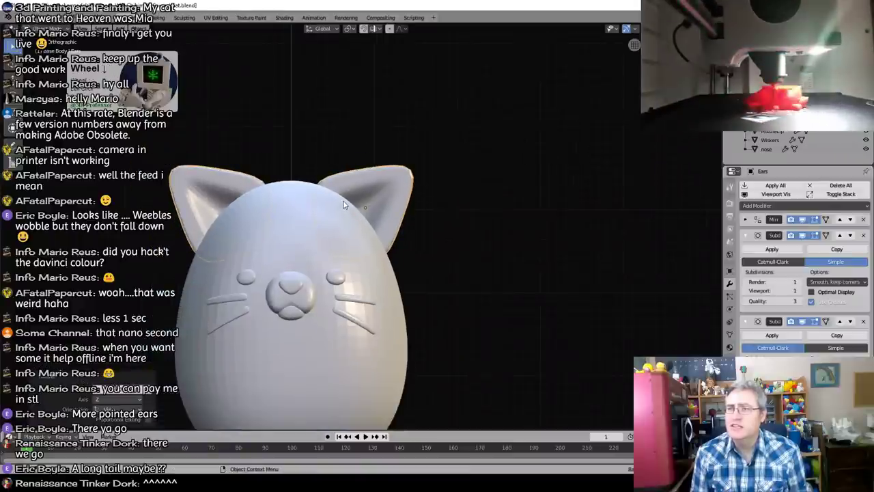
middle_drag(369, 197, 299, 205)
key(KP_1)
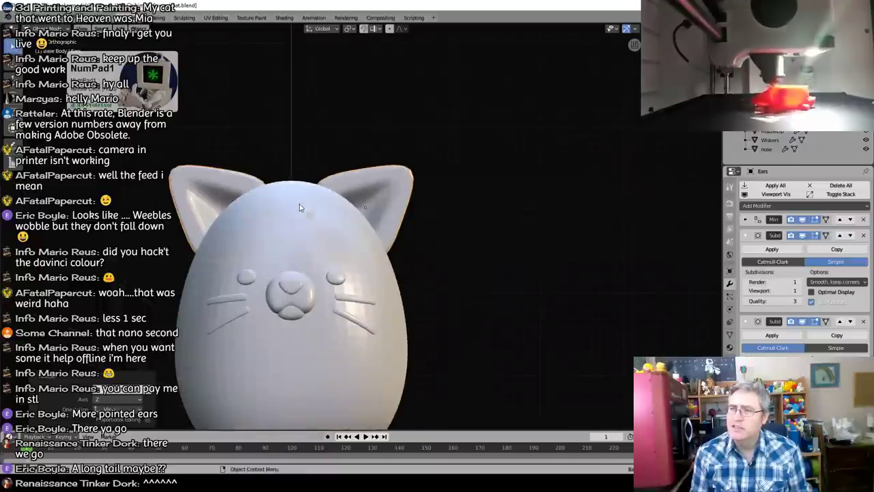
key(r)
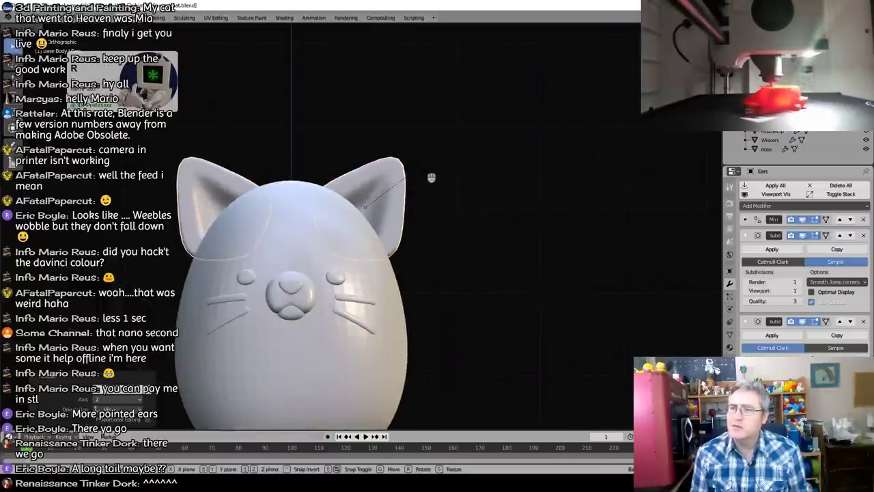
click(420, 165)
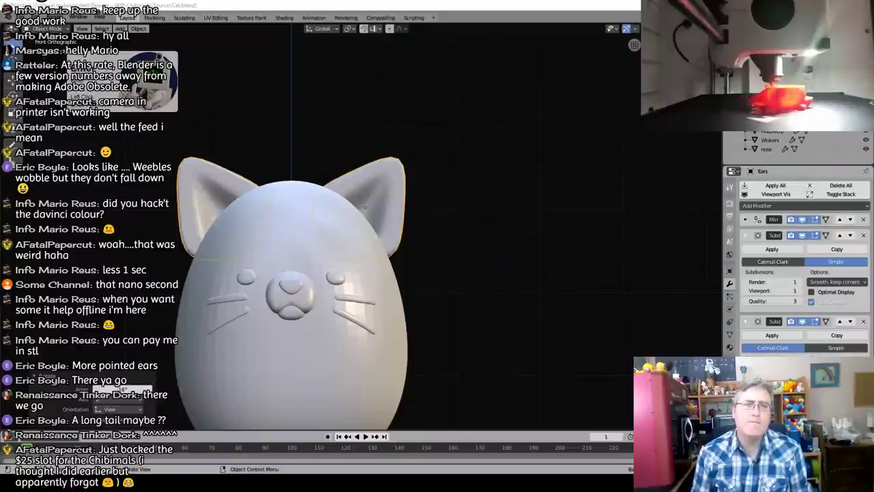
Step: Switch to the browser, examine Google image results for cat as an ear reference, and return to Blender
drag(260, 2, 268, 1)
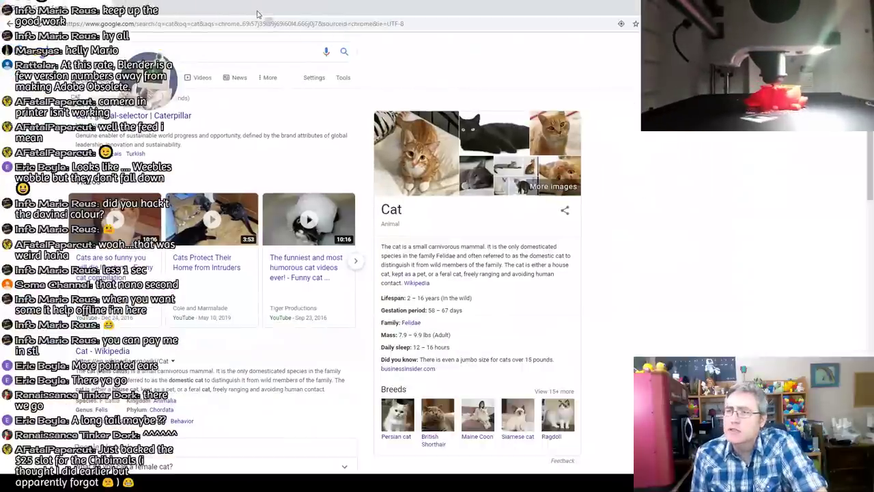
click(163, 81)
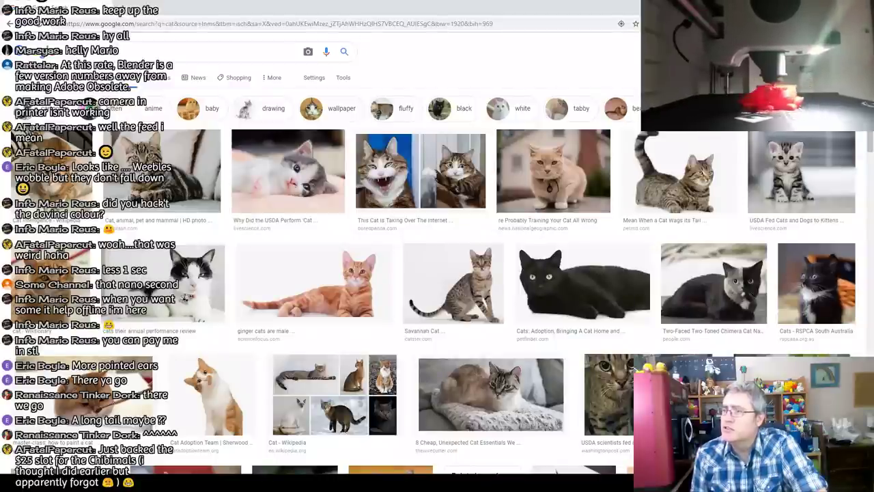
click(822, 6)
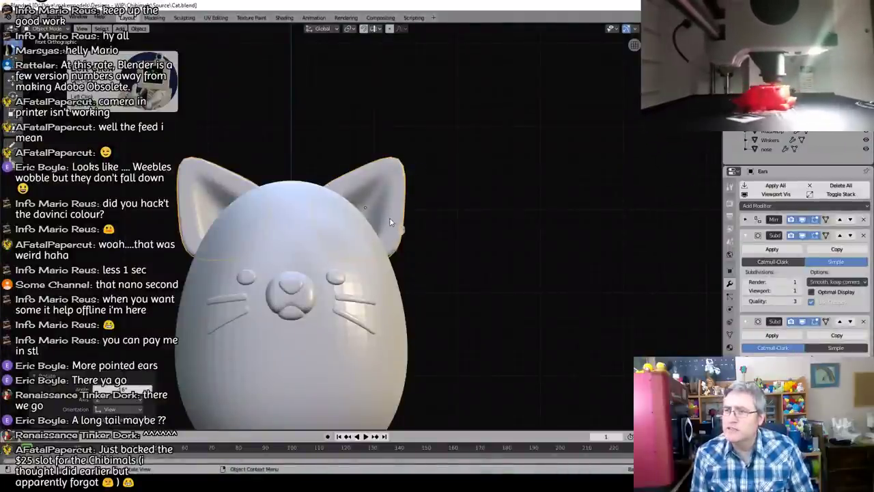
Step: Move the ears inward in front view so they sit closer together on the head
key(s)
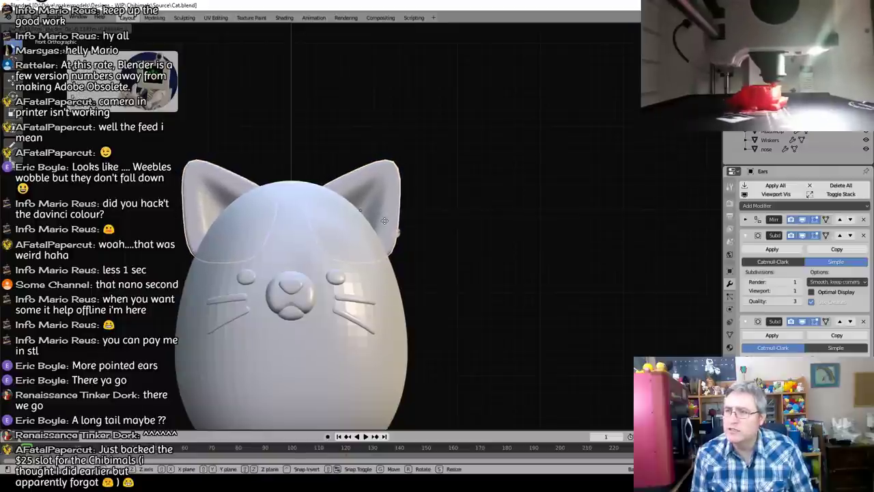
click(416, 261)
key(s)
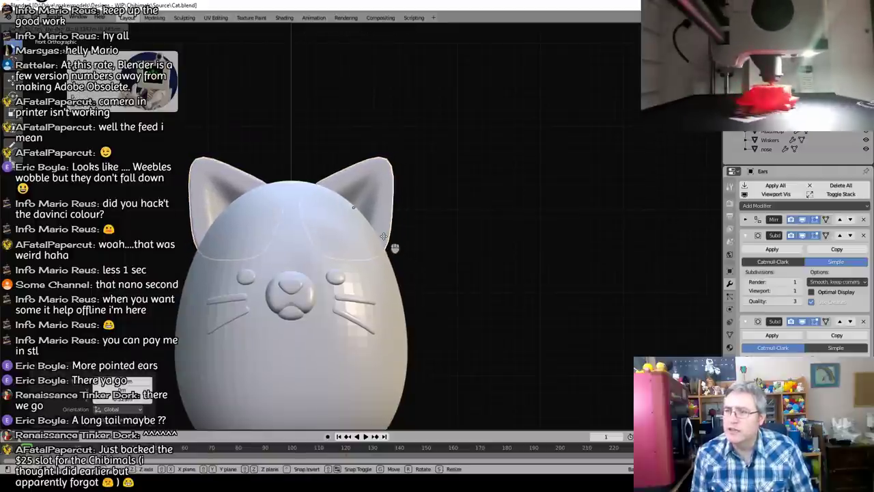
click(386, 240)
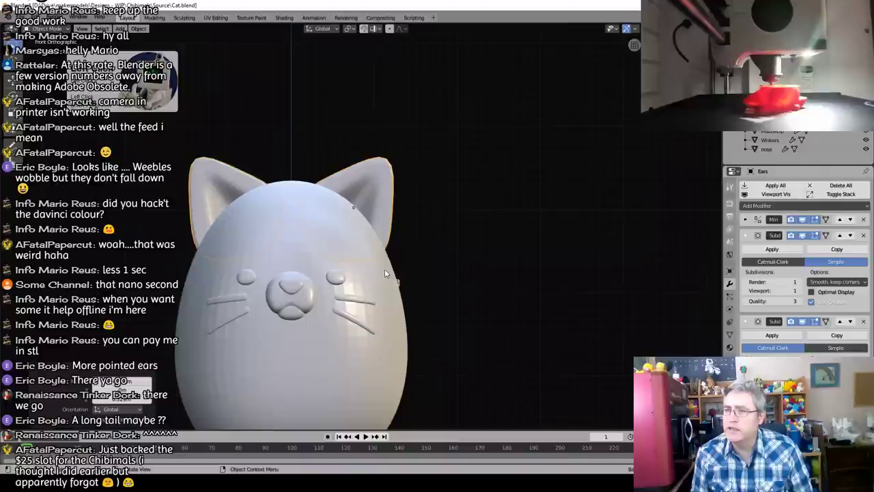
scroll(373, 260, down, 1)
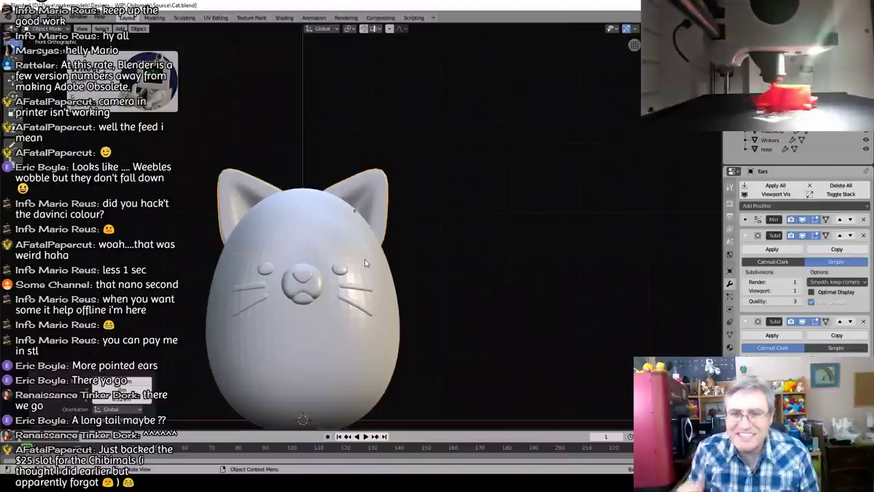
key(shift+a)
mouse_move(365, 259)
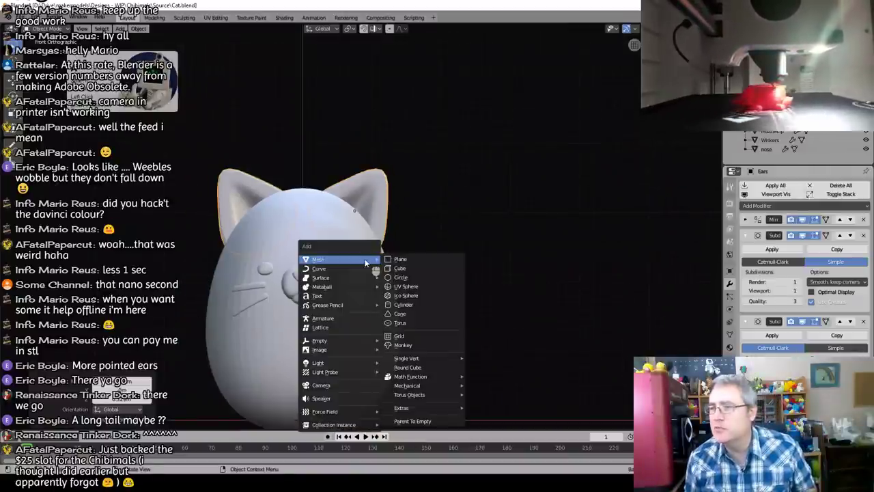
click(400, 267)
click(783, 185)
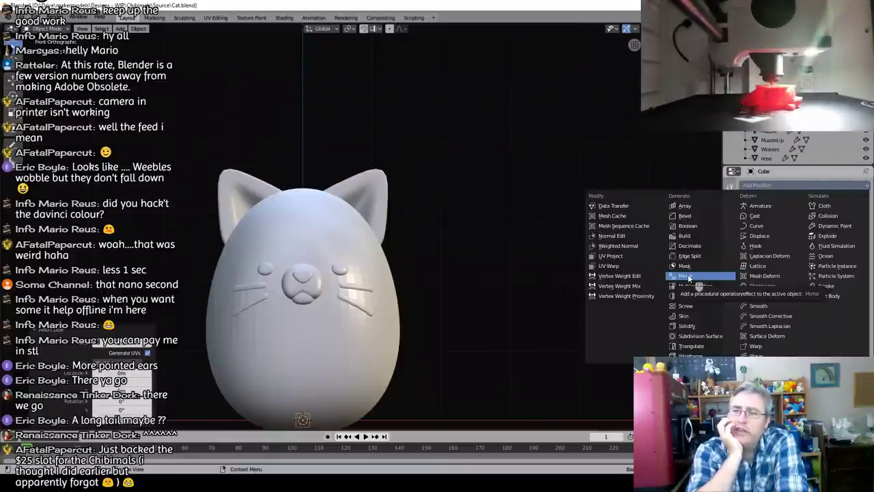
click(435, 339)
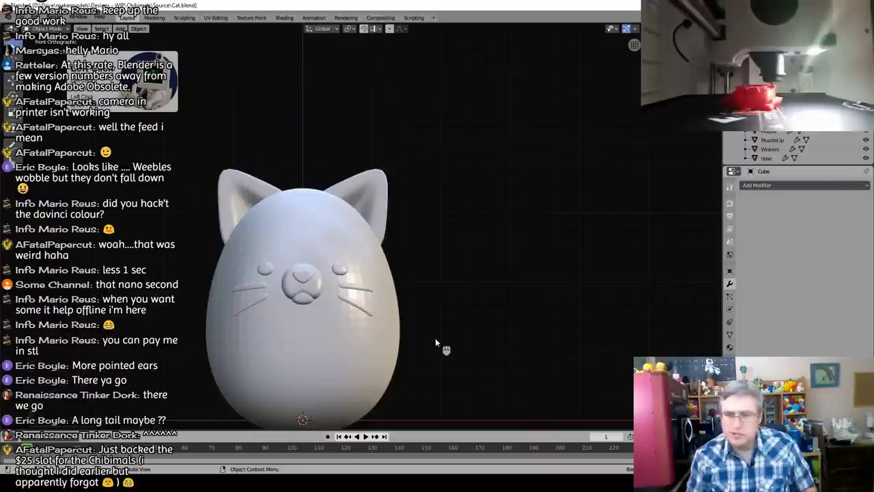
key(x)
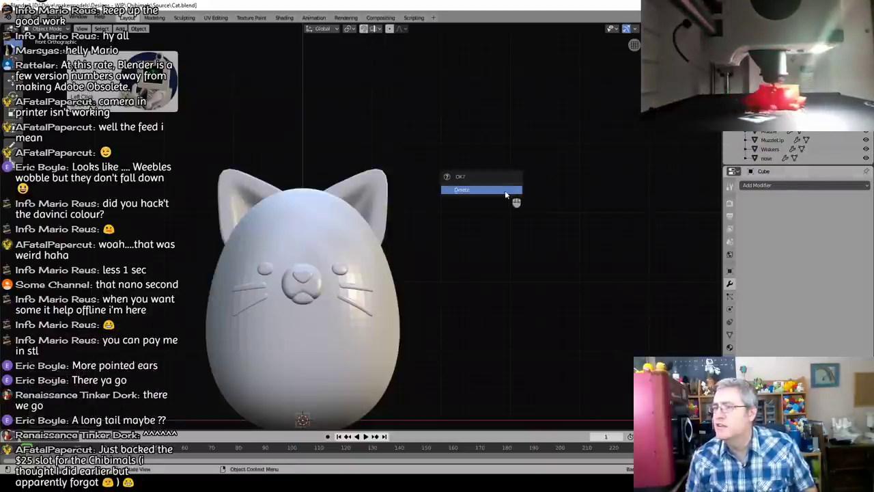
click(509, 192)
Step: Append the Fox Feet object from Fox.blend into the cat scene
click(21, 17)
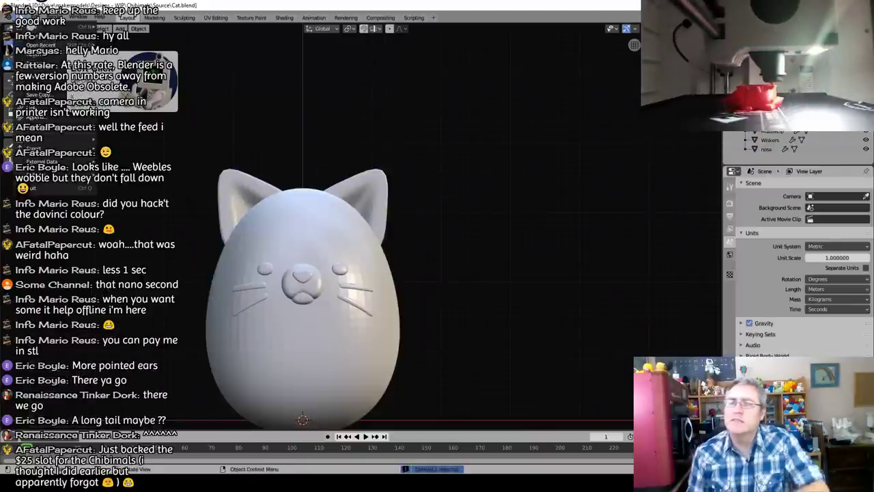
mouse_move(45, 138)
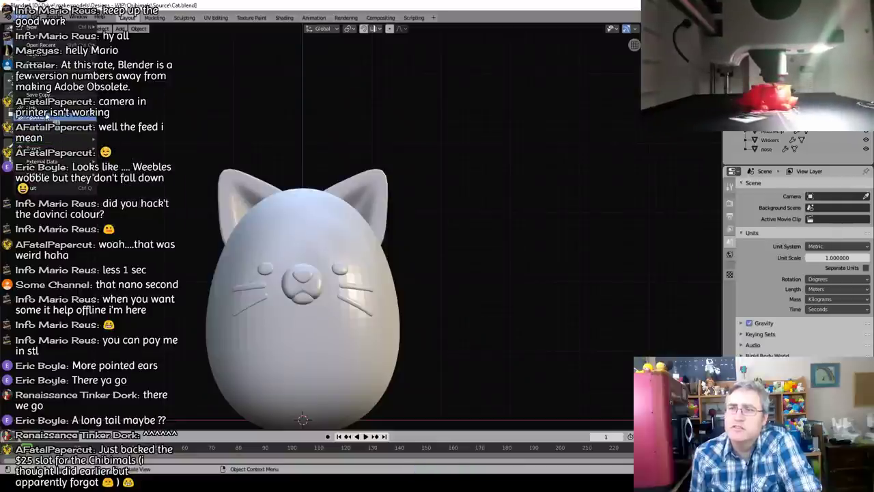
click(47, 117)
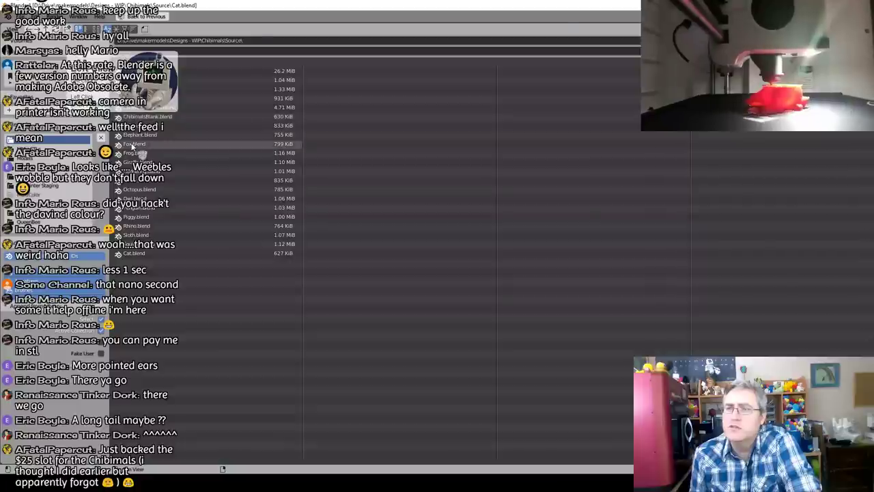
double_click(131, 144)
double_click(134, 145)
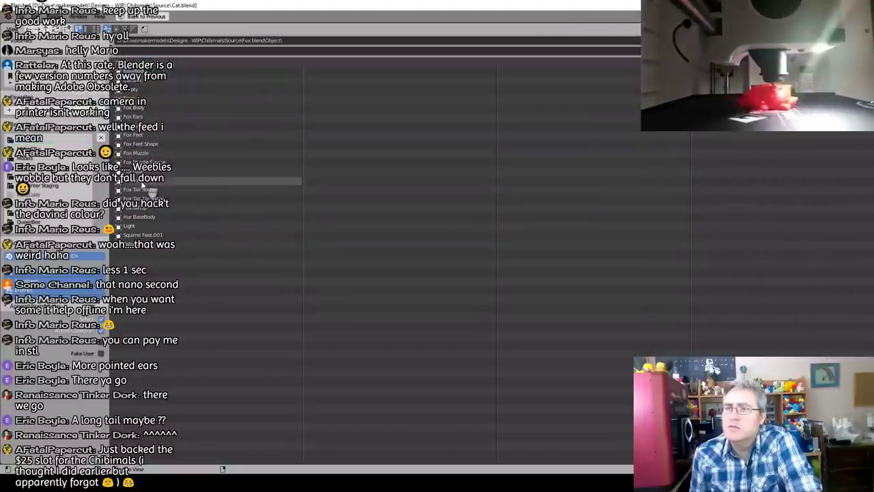
double_click(140, 135)
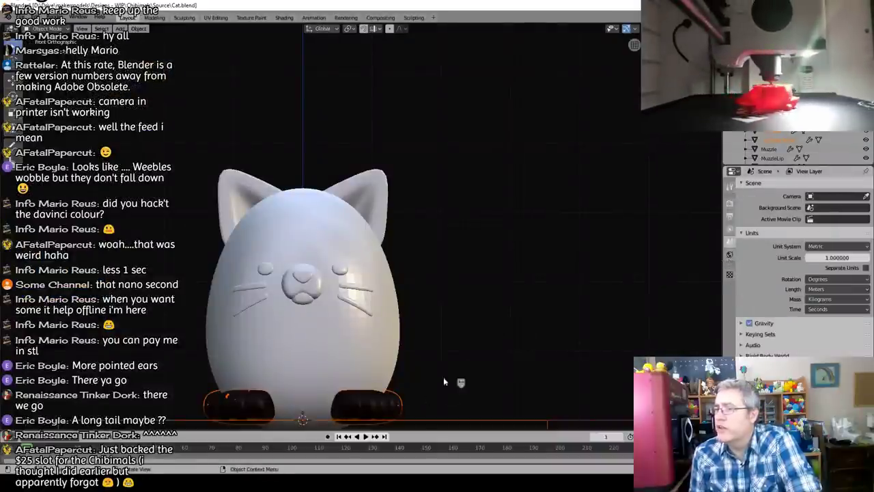
Step: Delete the appended Fox Feet object, keeping Fox Feet Shape, and unlink the Fox Feet material from that shape
click(380, 413)
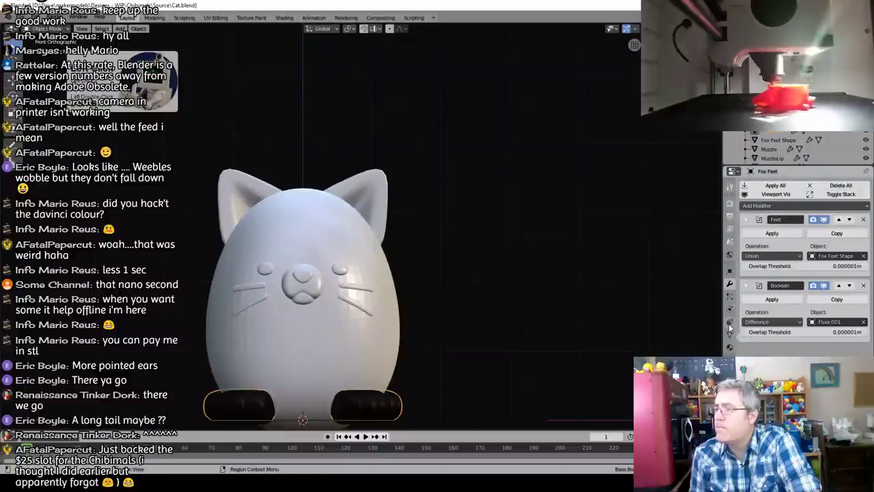
click(729, 347)
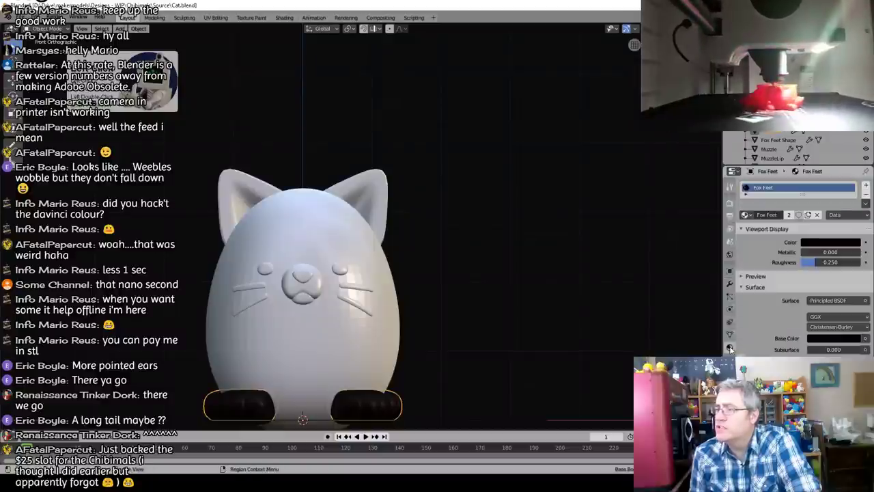
click(818, 215)
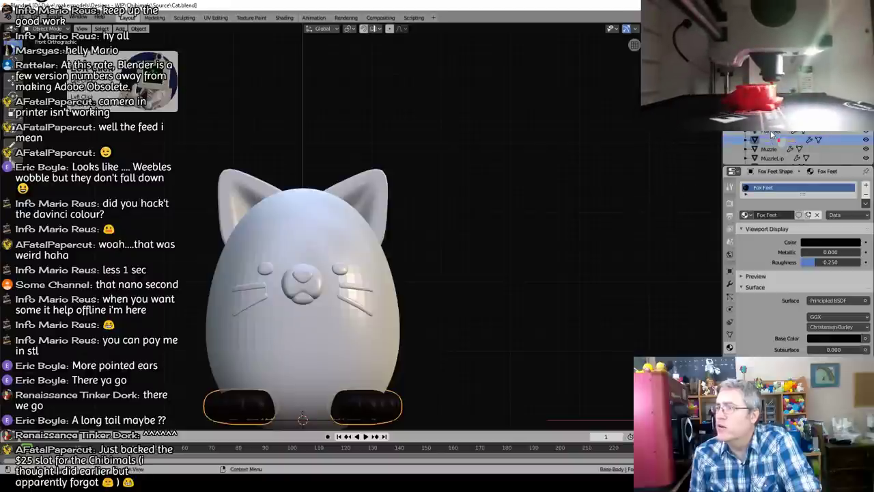
key(x)
click(612, 149)
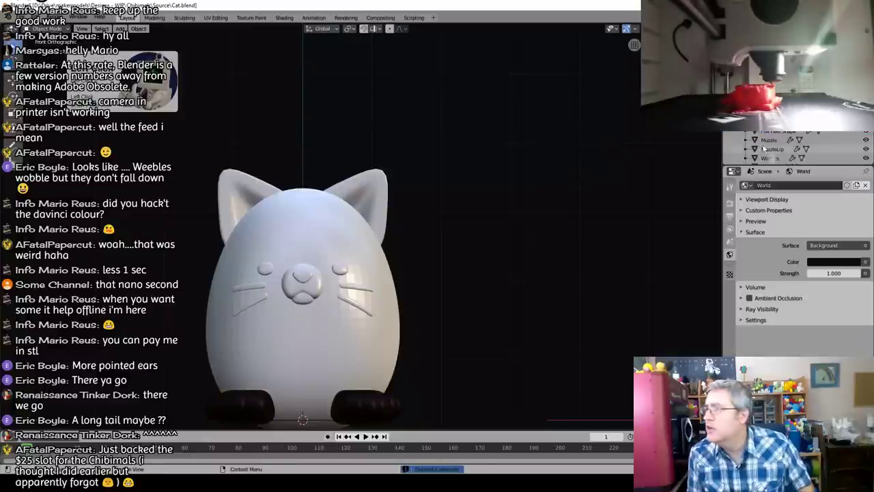
click(782, 131)
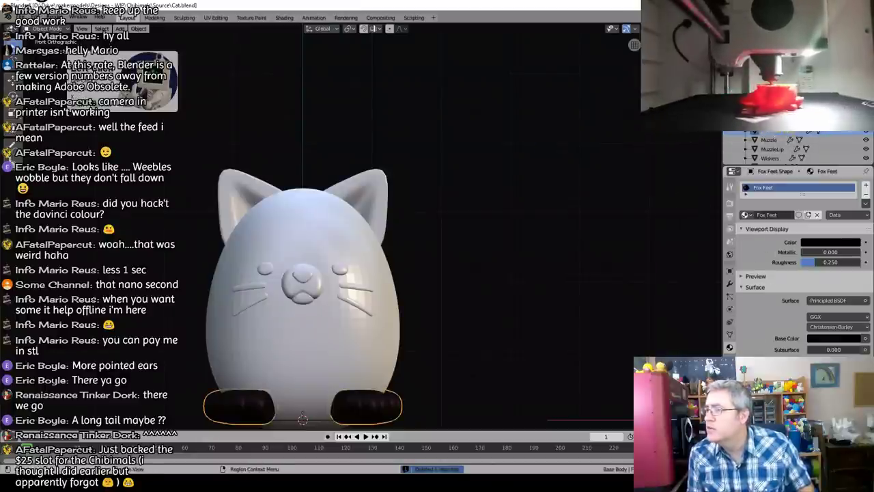
click(817, 214)
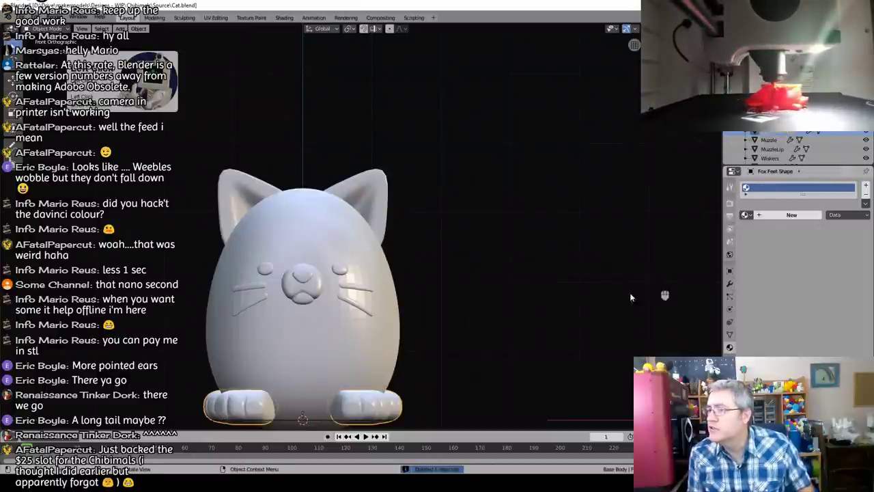
Step: Delete the rear foot's vertices from the Fox Feet Shape mesh, working in side view
key(KP_3)
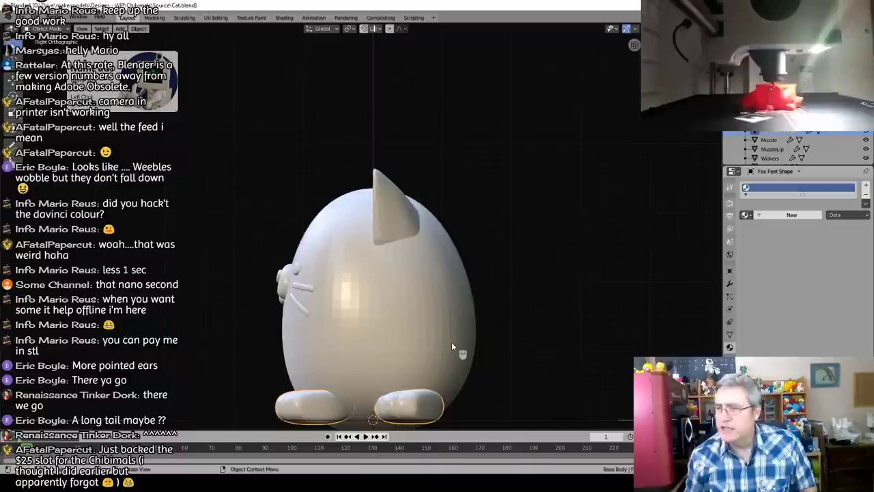
key(Tab)
scroll(370, 388, down, 3)
scroll(370, 387, up, 2)
key(alt+a)
key(b)
drag(360, 345, 535, 430)
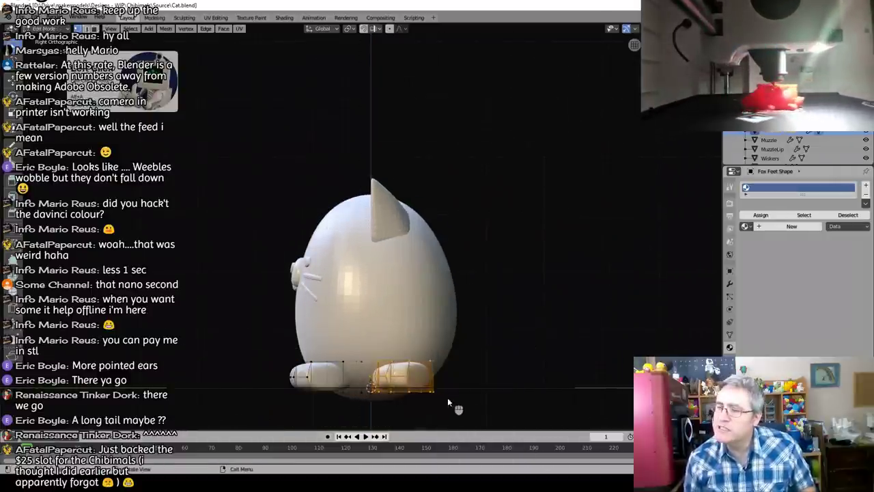
key(x)
click(433, 360)
Step: Select the remaining front foot mesh, resize it, and move it up the body to just below the whiskers as a paw
key(b)
drag(268, 347, 403, 425)
key(g)
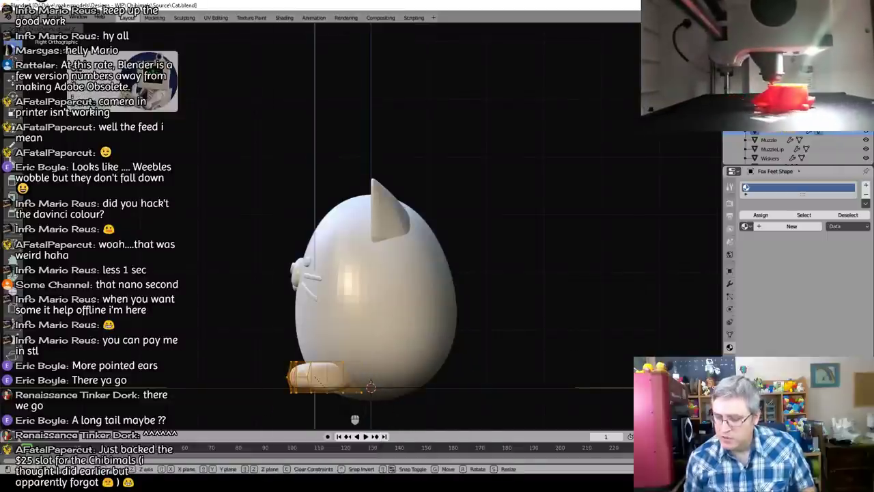
click(343, 408)
key(s)
click(339, 405)
key(g)
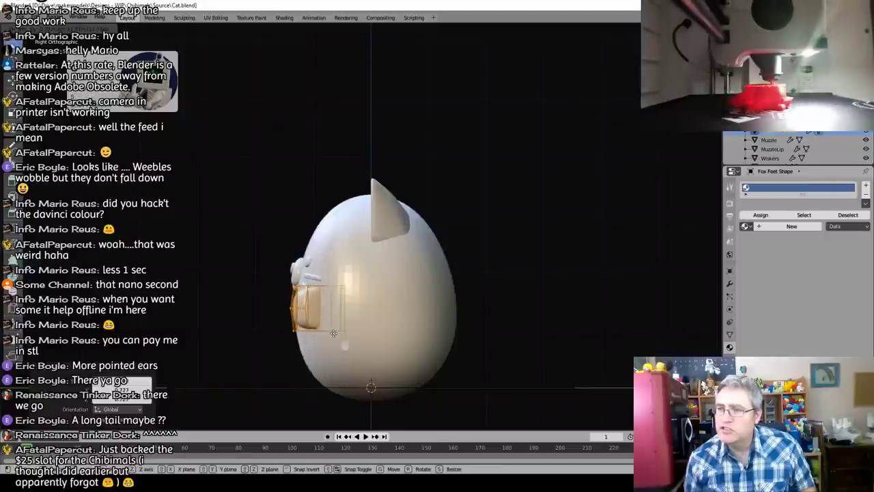
click(334, 333)
Step: Scale the paw mesh down along Z in front view to make it shorter
key(KP_1)
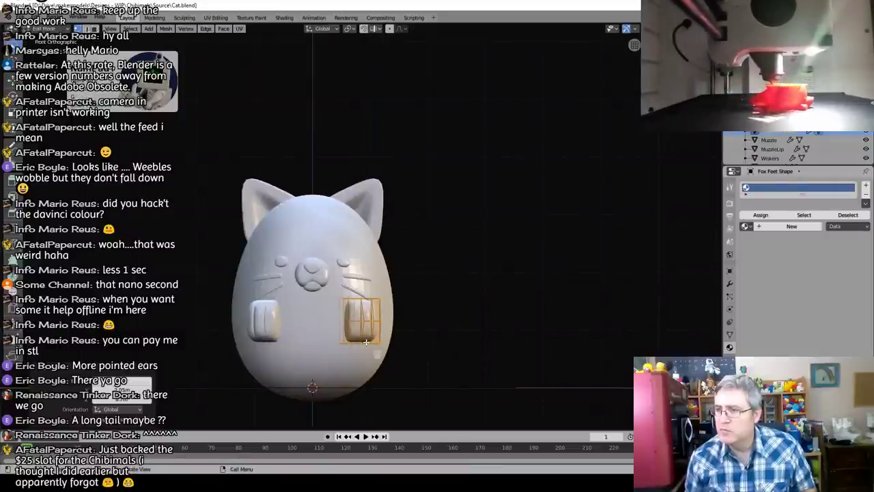
scroll(374, 368, up, 2)
key(s)
key(z)
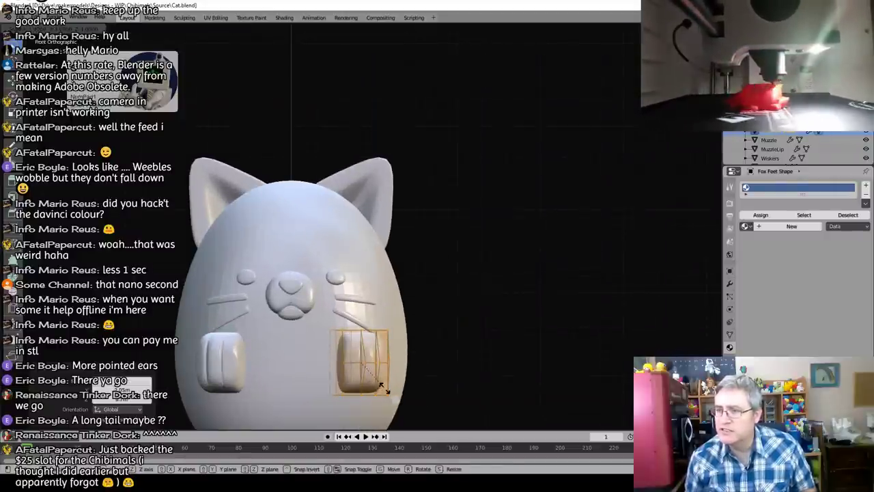
click(379, 379)
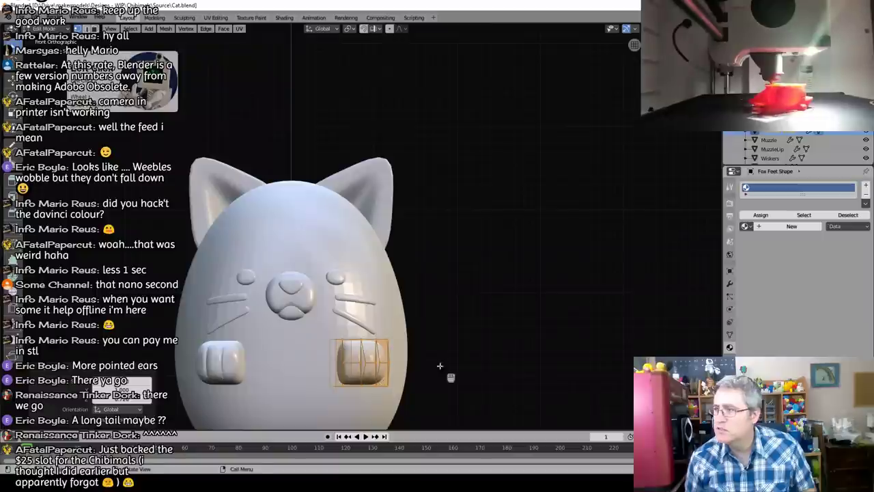
Step: Add one loop cut to the paw mesh and expand the settings of its Subdivision and Mirror modifiers
click(731, 284)
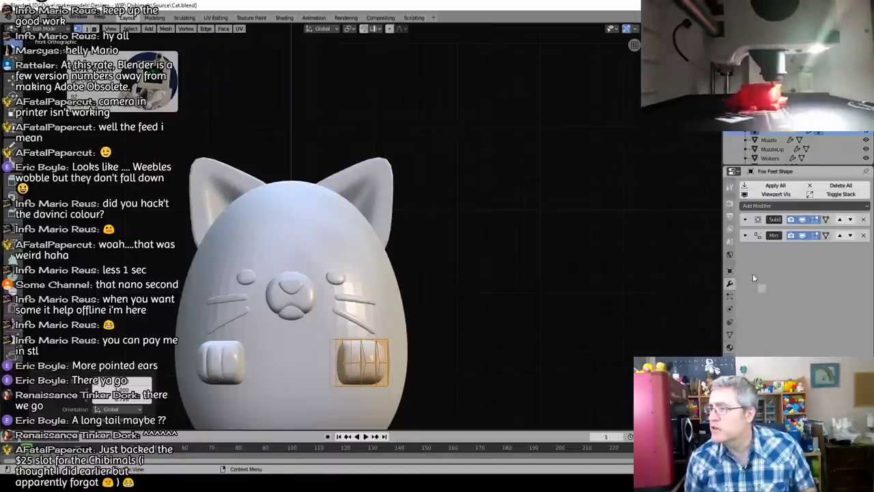
click(745, 219)
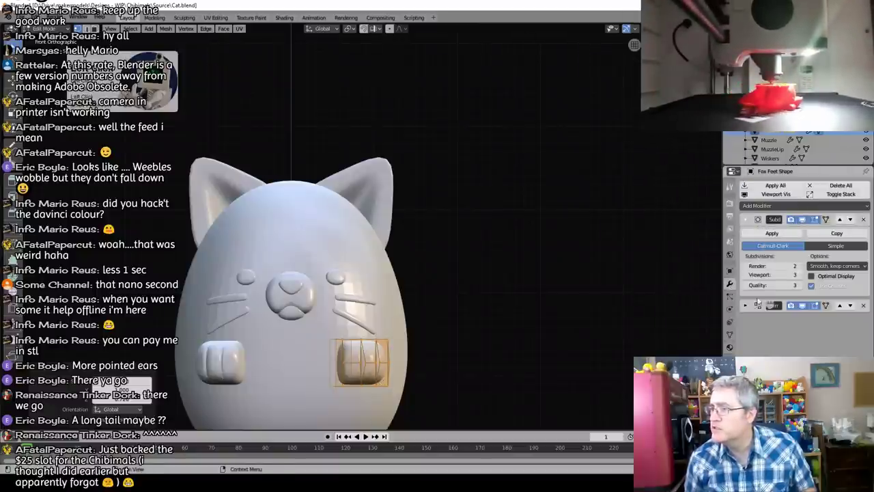
middle_drag(416, 351, 371, 328)
scroll(357, 347, up, 1)
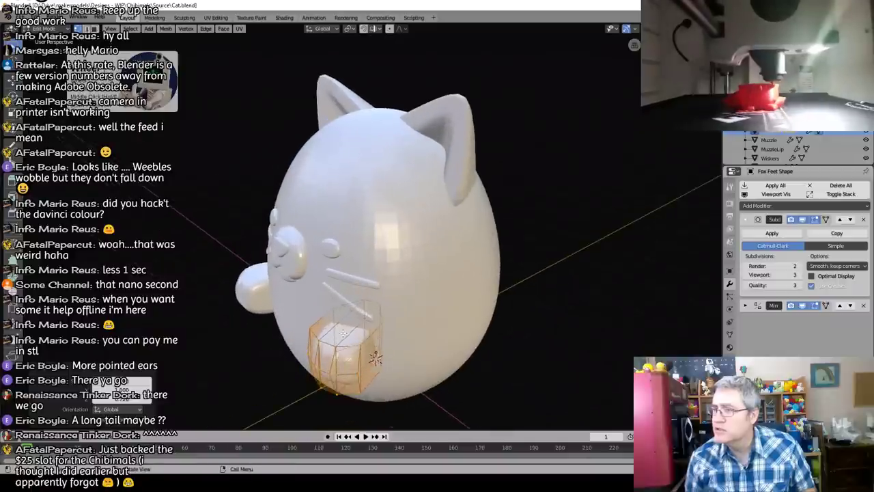
key(ctrl+r)
click(327, 320)
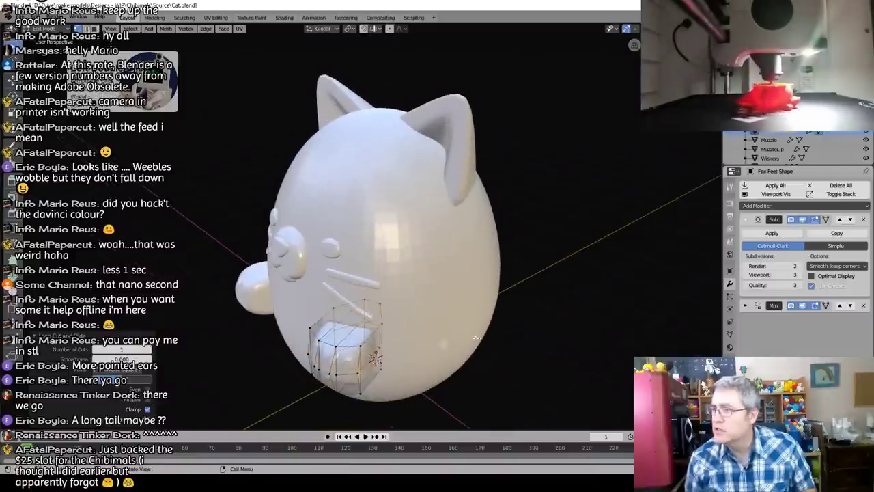
click(745, 306)
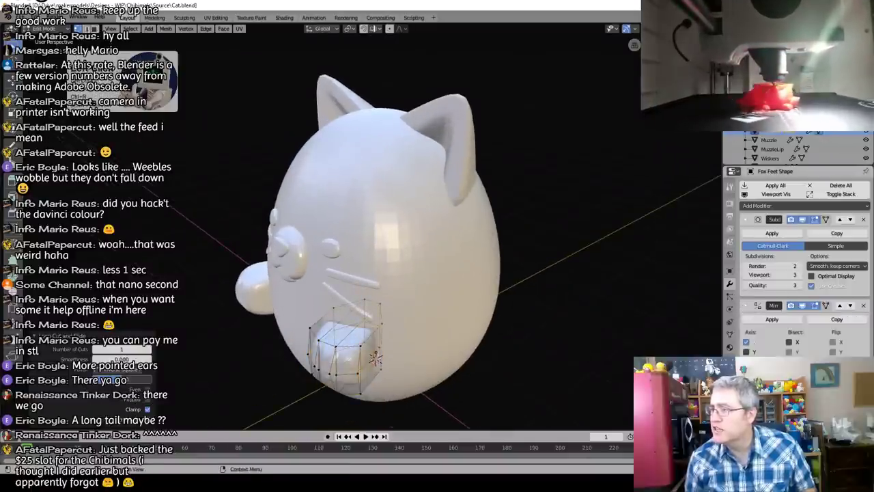
scroll(800, 274, down, 1)
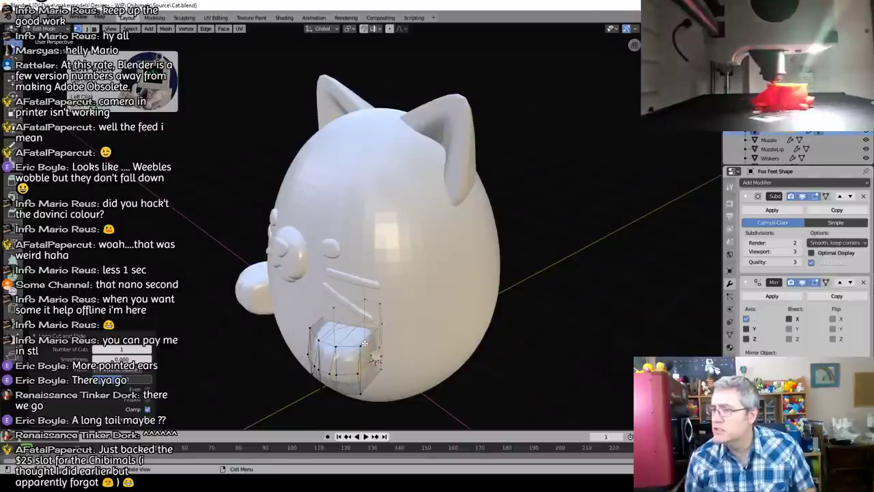
key(KP_1)
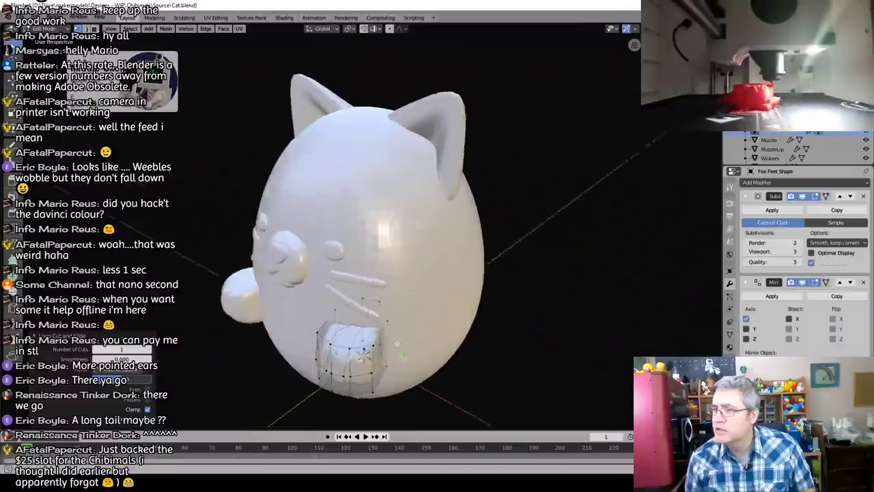
mouse_move(435, 319)
middle_down()
mouse_move(444, 305)
mouse_move(450, 322)
middle_up()
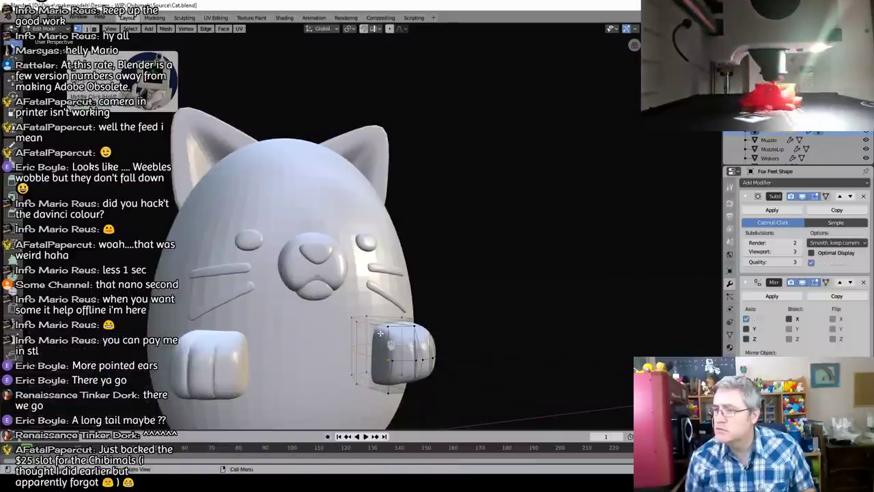
key(ctrl+l)
middle_drag(383, 326, 341, 335)
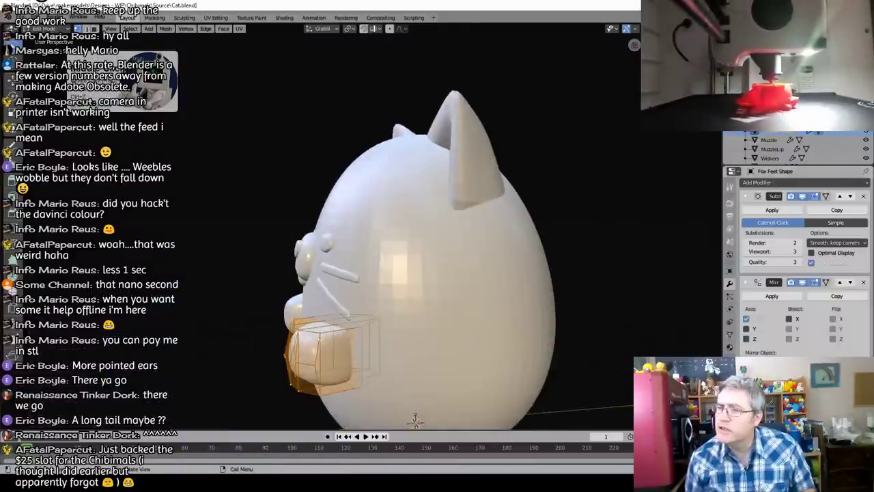
key(alt+a)
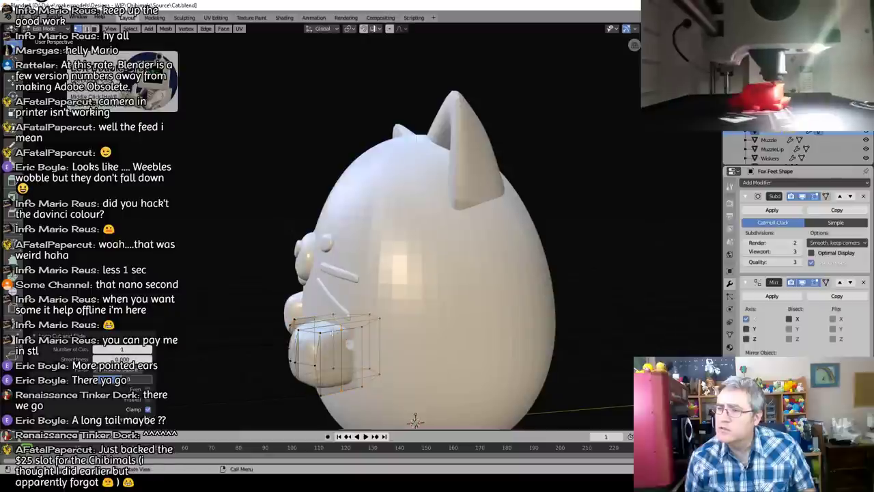
Step: Select the upper and lower vertices at the paw's front end and scale them down along Z to taper the tip
key(c)
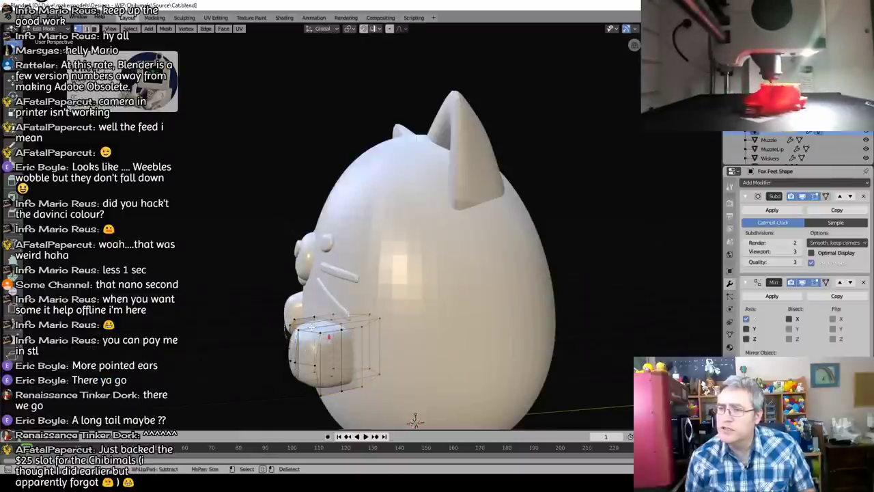
click(294, 320)
right_click(284, 332)
middle_drag(284, 331, 292, 298)
key(c)
click(279, 373)
right_click(276, 381)
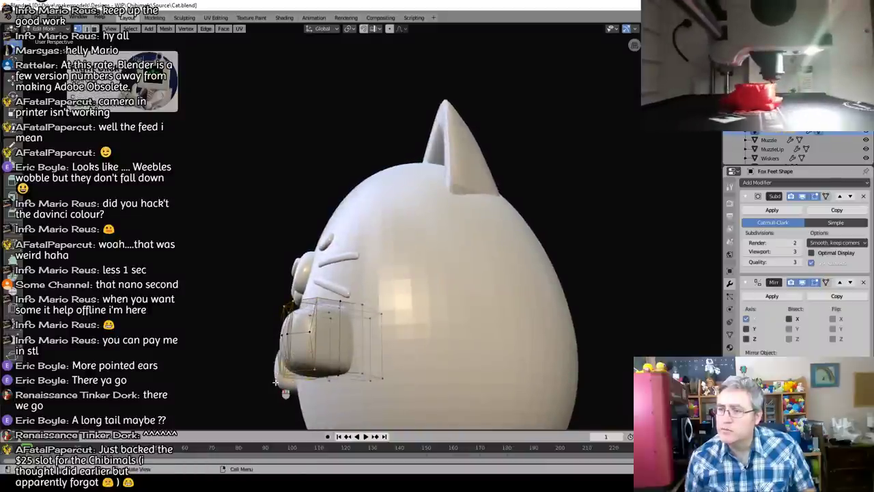
middle_drag(276, 381, 379, 390)
key(s)
key(z)
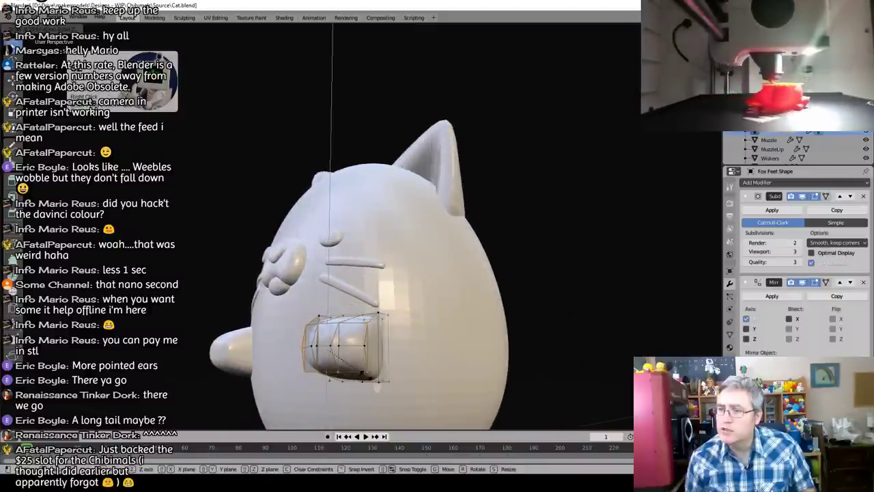
click(347, 368)
middle_drag(346, 368, 366, 379)
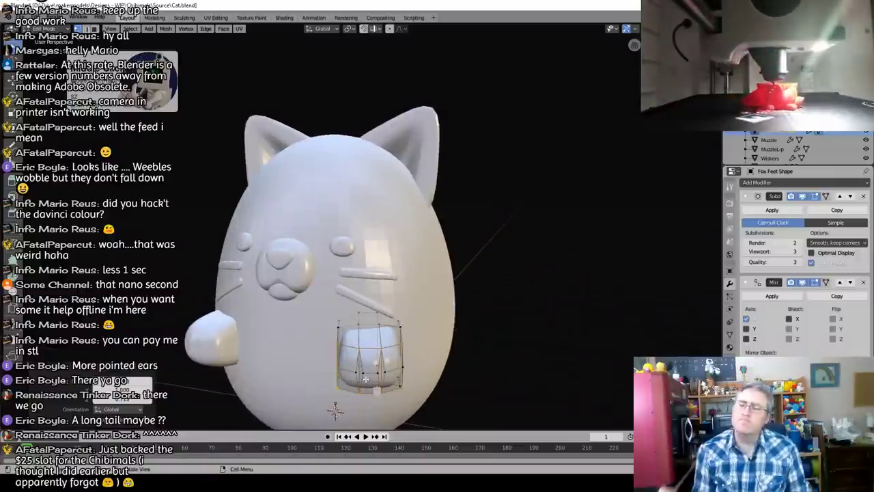
Step: Leave mesh editing and rotate the paws object slightly in side view so the tips tilt upward
scroll(369, 368, up, 4)
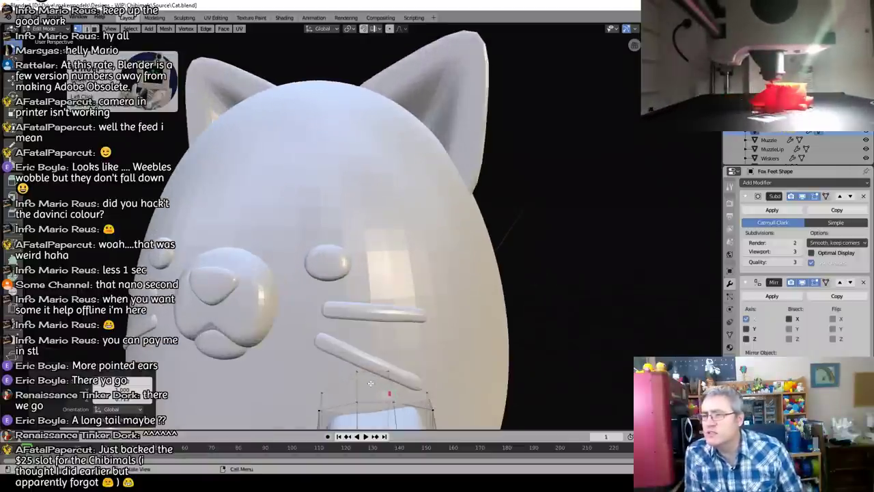
scroll(370, 368, down, 4)
key(KP_3)
key(Tab)
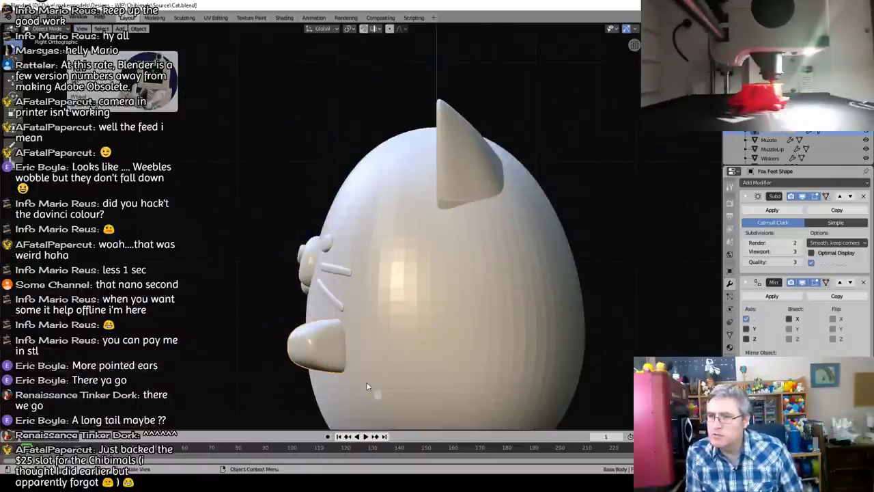
key(r)
click(261, 332)
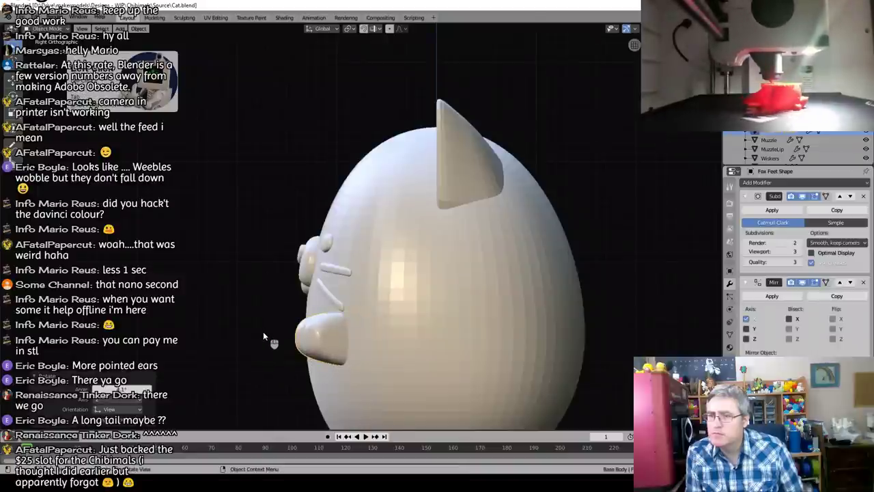
Step: Set the transform pivot point to Median Point
key(period)
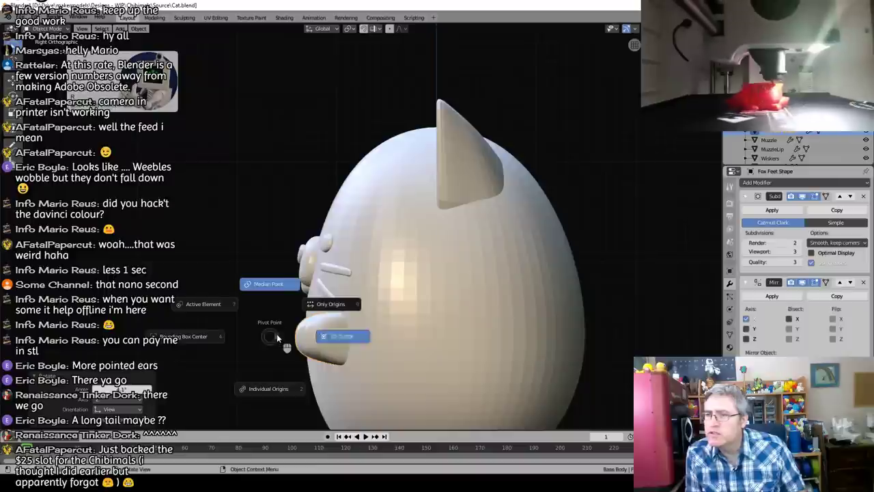
click(273, 284)
scroll(380, 380, down, 2)
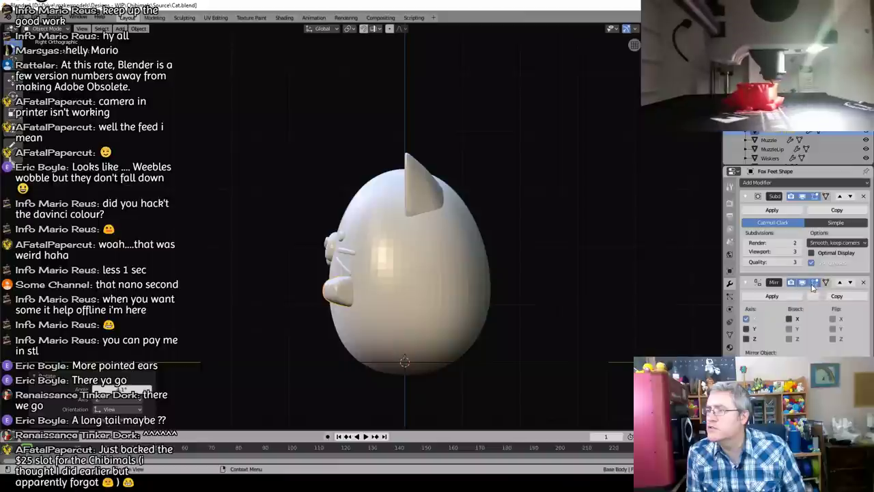
Step: Move the paws' Mirror modifier above the Subdivision modifier, collapse it and turn off its viewport display
click(839, 282)
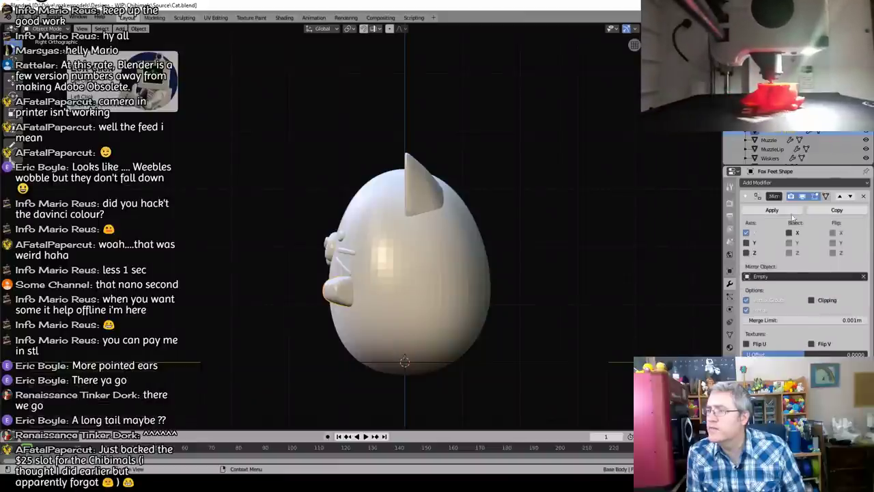
click(746, 196)
click(805, 221)
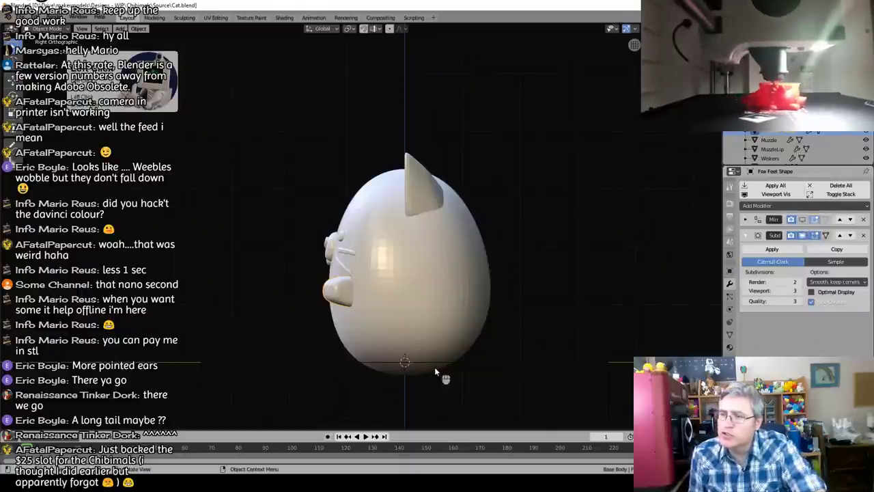
Step: Set the paw object's origin to its geometry, and turn the Mirror modifier's viewport display back on
click(139, 28)
mouse_move(160, 53)
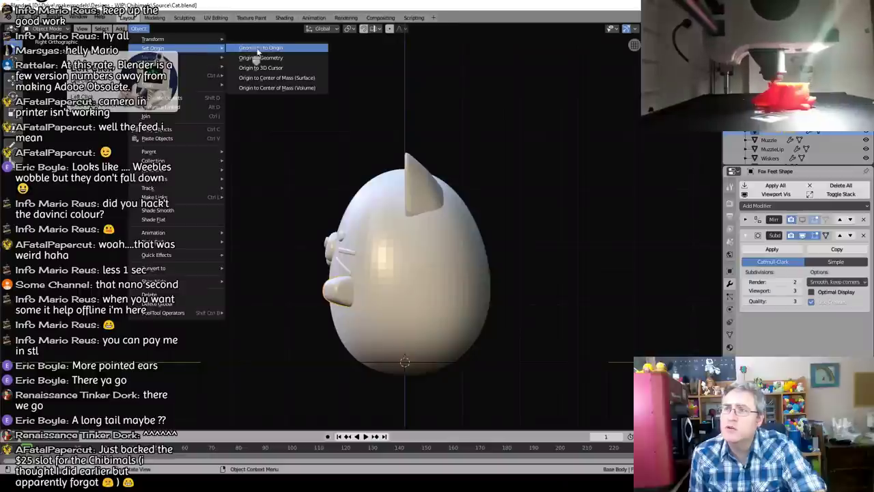
click(276, 58)
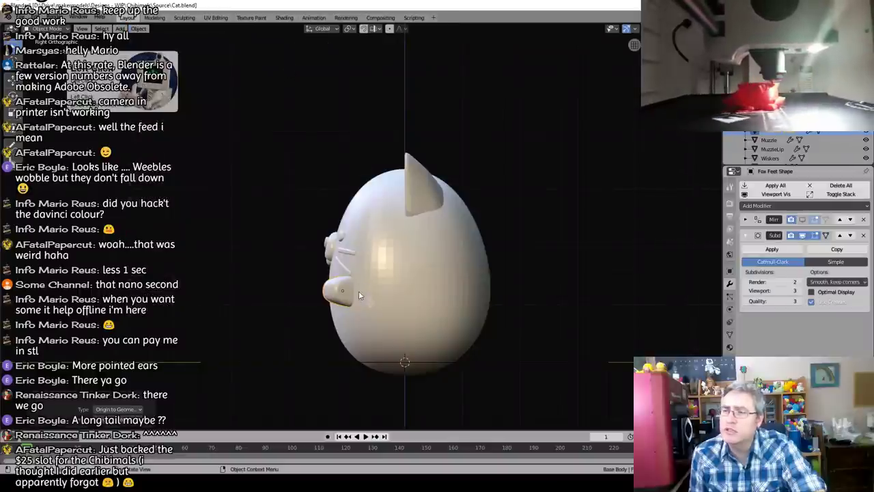
key(KP_1)
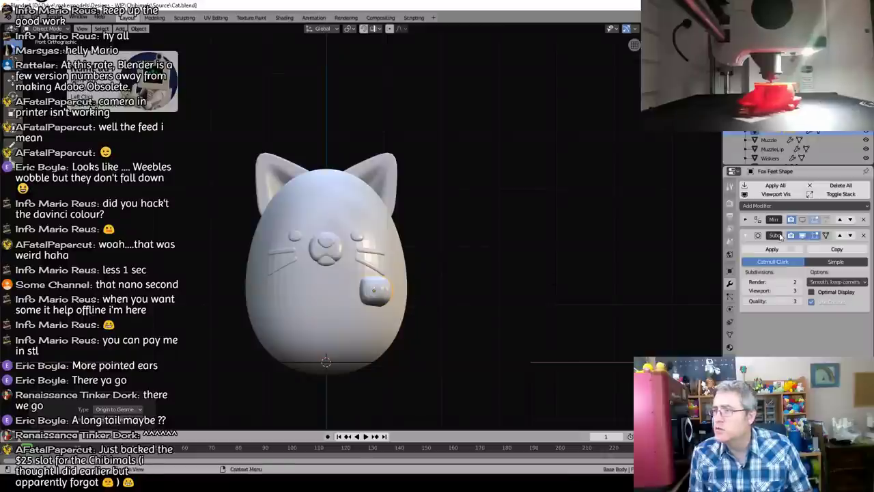
click(802, 219)
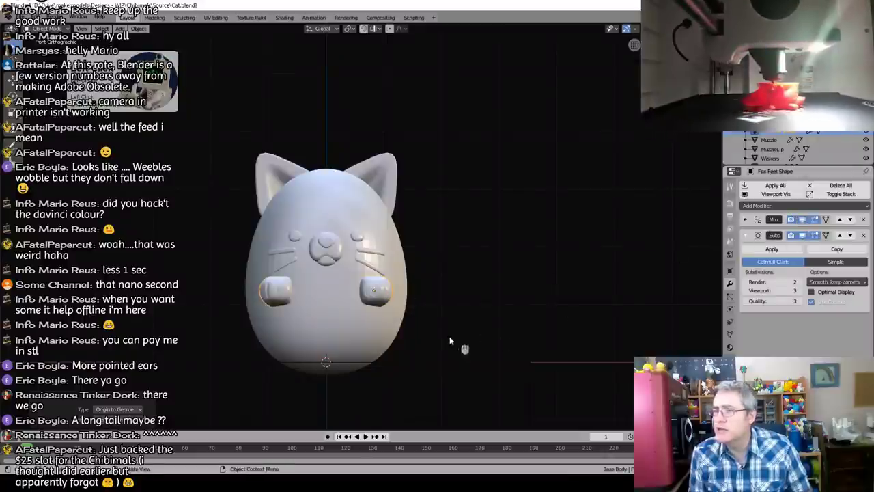
Step: Rotate the paws slightly in front view and again in side view to angle them on the body
key(g)
click(401, 328)
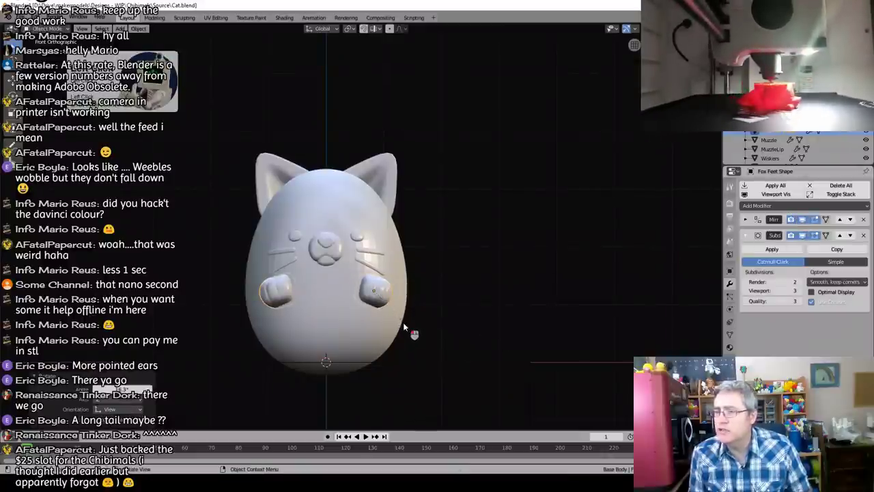
key(KP_3)
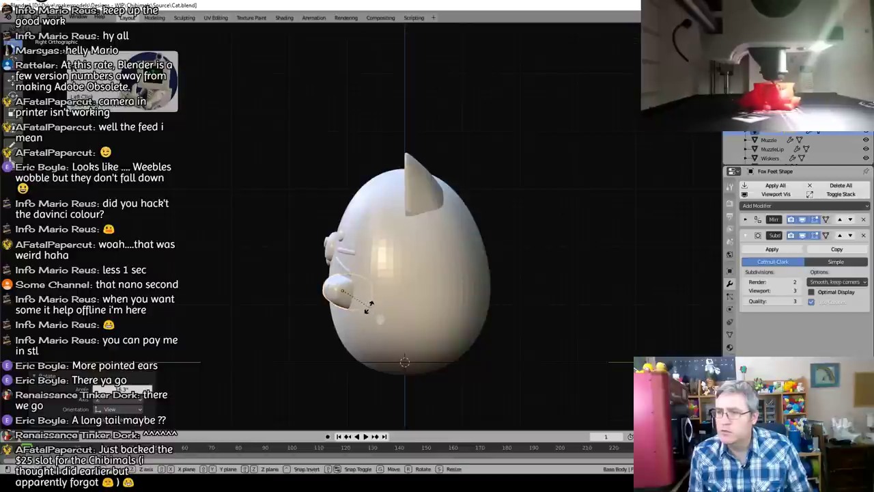
Step: Move the mirrored paws slightly inward toward the body's centre in top view
key(KP_7)
key(g)
click(409, 286)
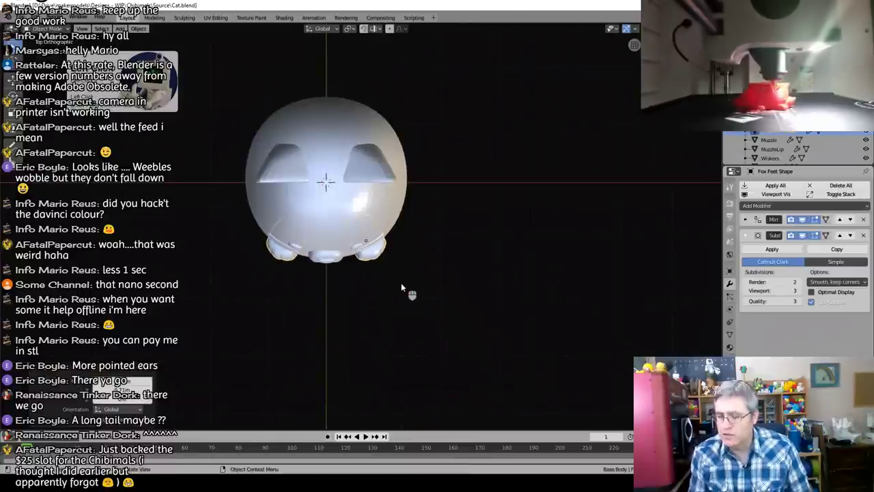
key(KP_1)
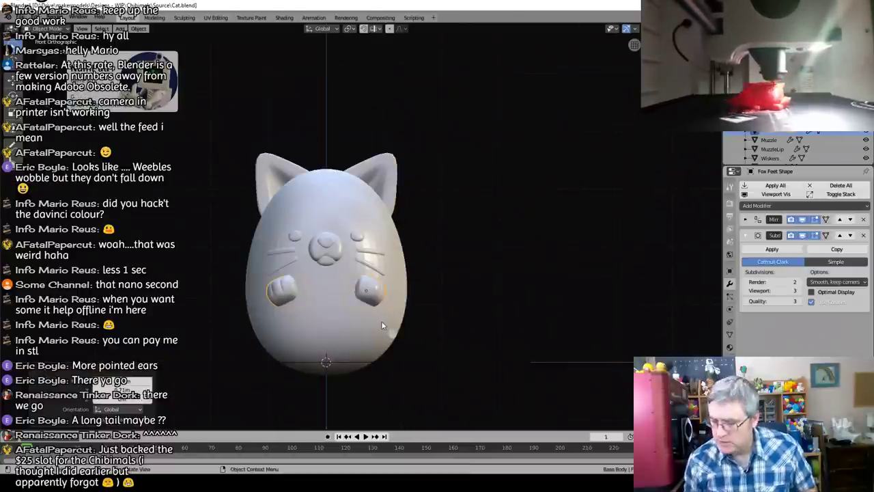
Step: Resize the paws along a local axis and nudge them slightly down in front view
middle_drag(382, 326, 381, 355)
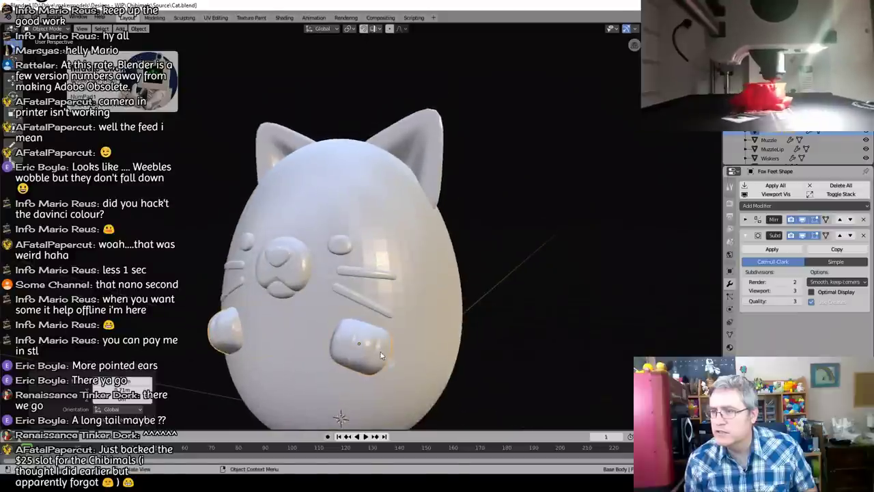
key(s)
click(384, 358)
key(KP_1)
key(s)
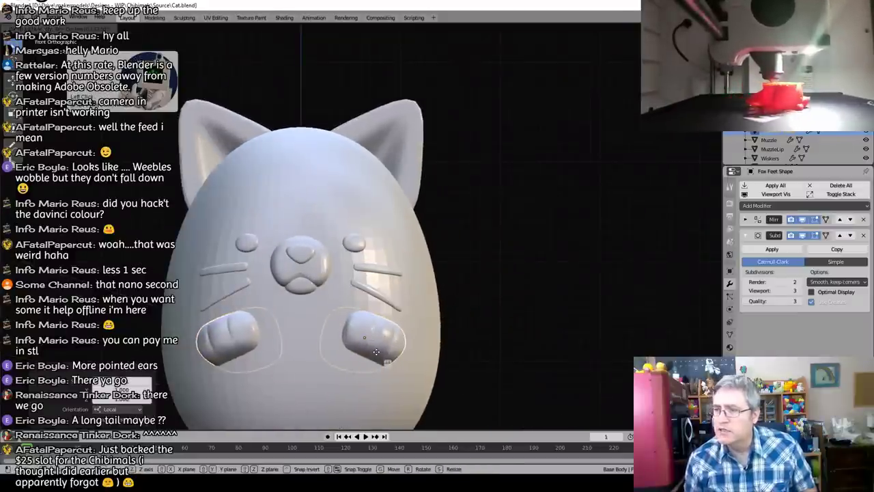
click(378, 353)
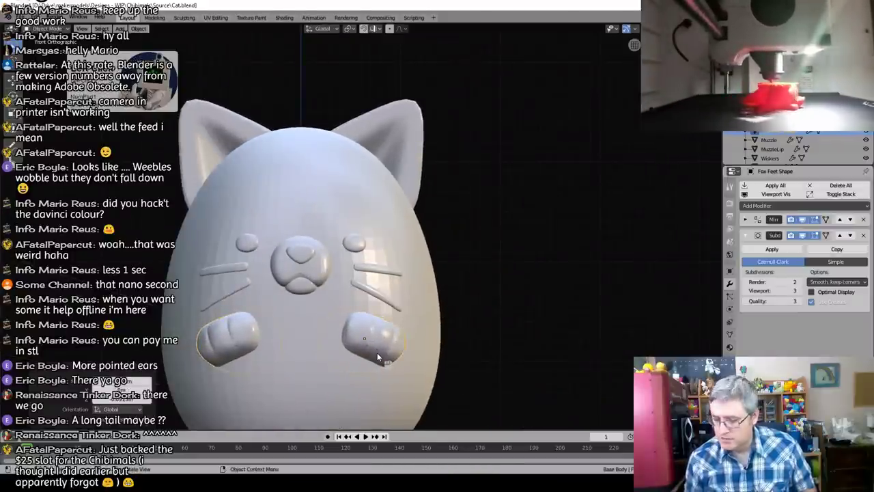
Step: Rotate the paws about a global axis and move them forward along Y so they protrude from the body
middle_drag(378, 353, 369, 377)
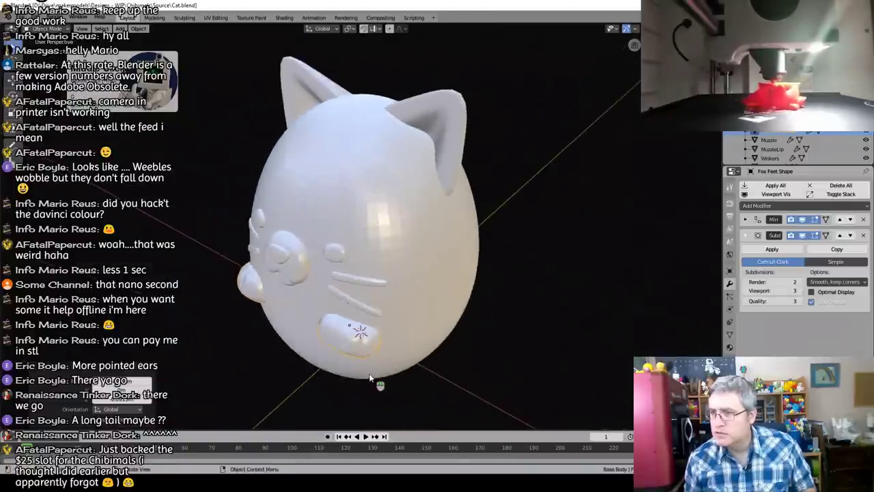
key(s)
key(z)
click(375, 375)
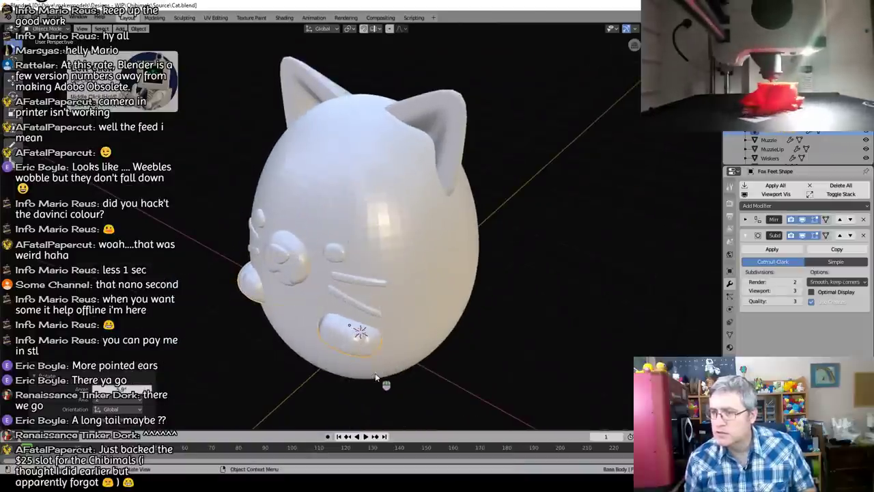
key(g)
key(y)
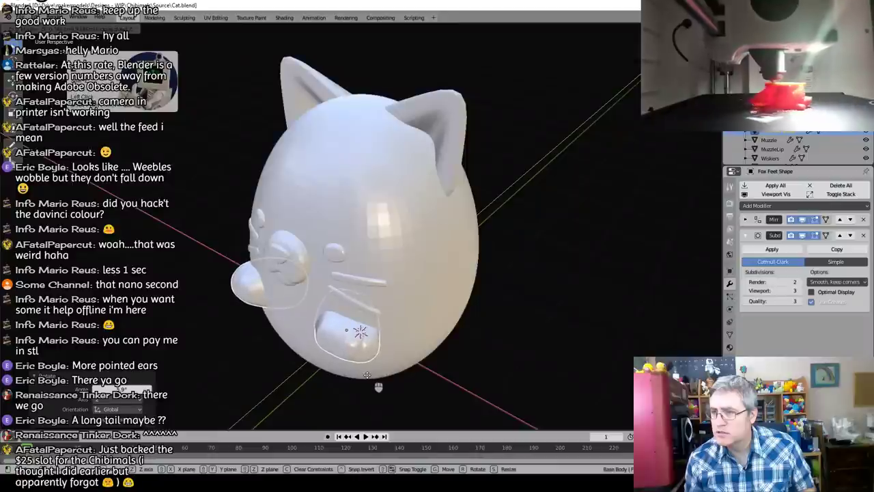
click(368, 375)
Step: Enter mesh editing on the paws, select an edge loop around the middle and scale it along local Z
key(KP_3)
key(Tab)
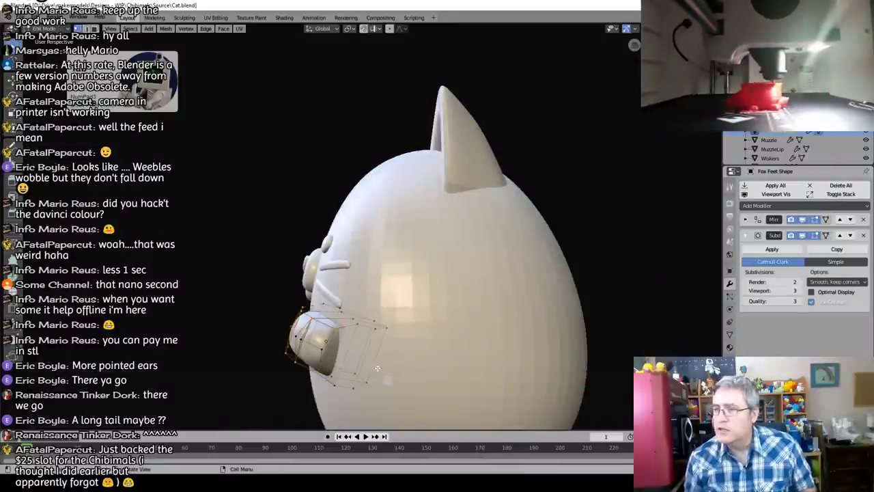
alt+click(348, 344)
middle_drag(347, 344, 368, 349)
key(s)
key(z)
key(z)
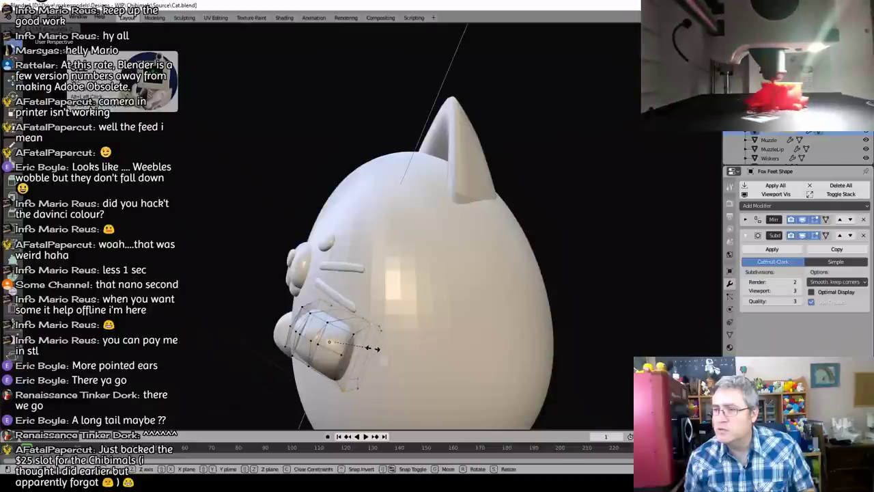
click(368, 346)
Step: Shift the scaled edge loop along its local Z axis in a near-side view
middle_drag(368, 346, 323, 369)
key(s)
key(z)
key(z)
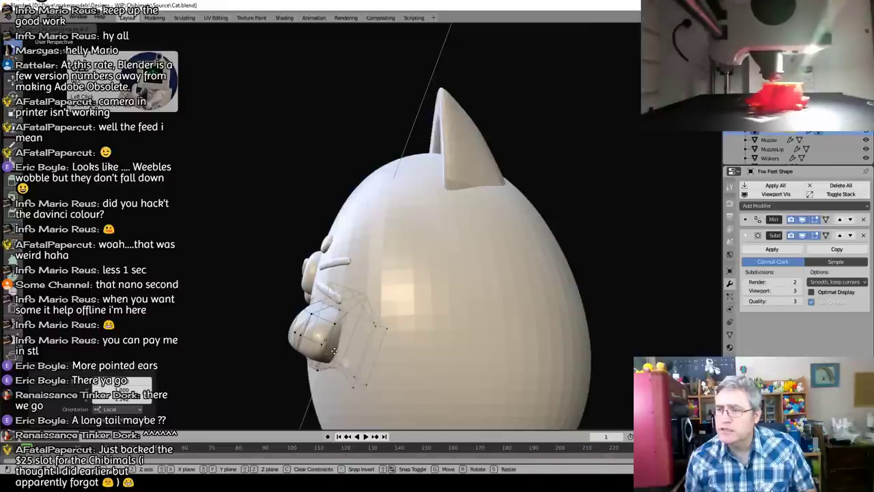
click(327, 376)
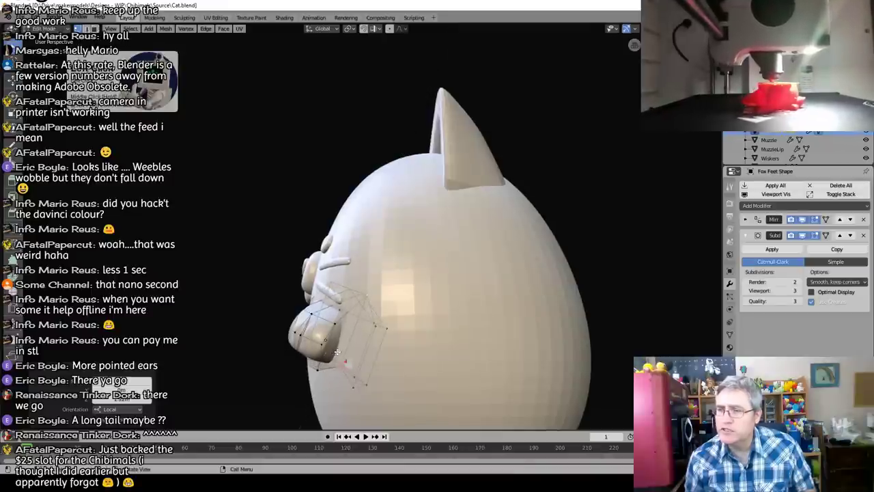
Step: Fine-tune the selected loop's position once more along local Z to improve the paw's profile
middle_drag(341, 377, 353, 338)
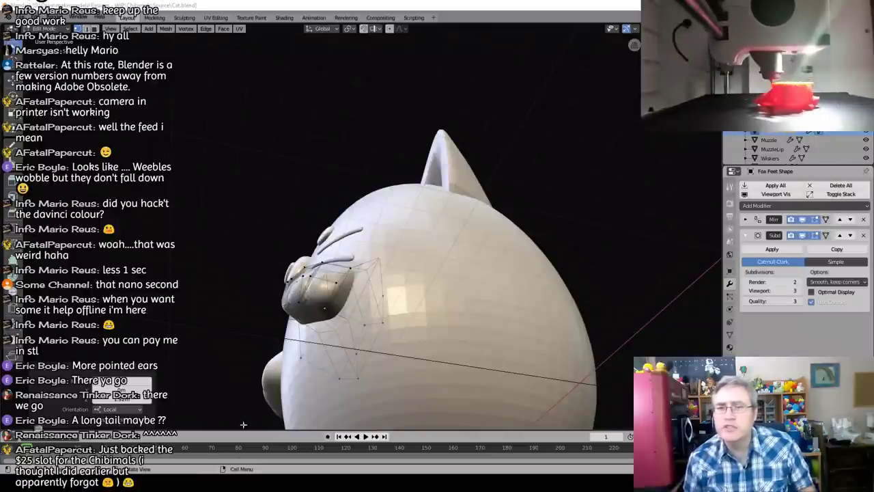
middle_drag(349, 319, 335, 338)
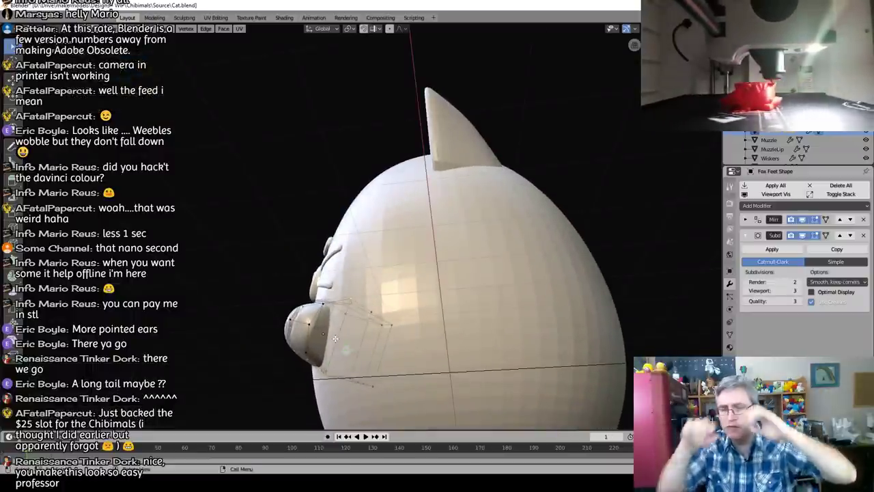
key(g)
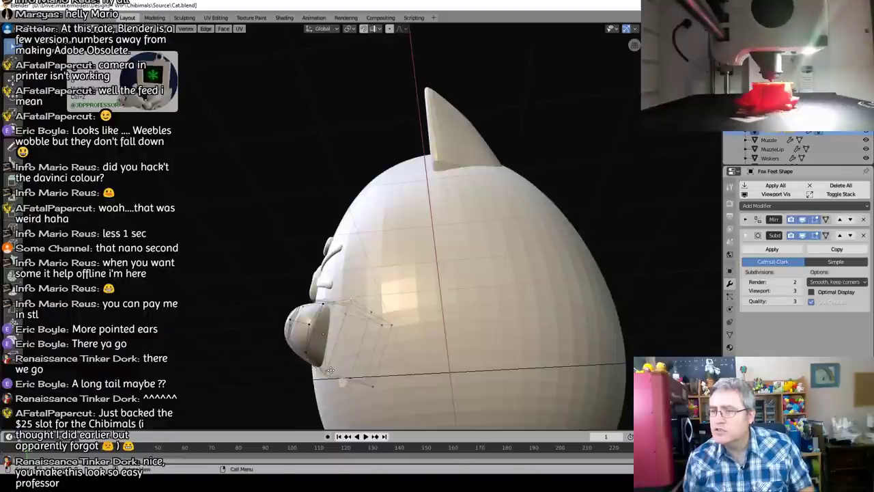
key(z)
key(z)
click(333, 362)
middle_drag(335, 365, 357, 409)
middle_drag(347, 312, 346, 290)
scroll(352, 334, up, 1)
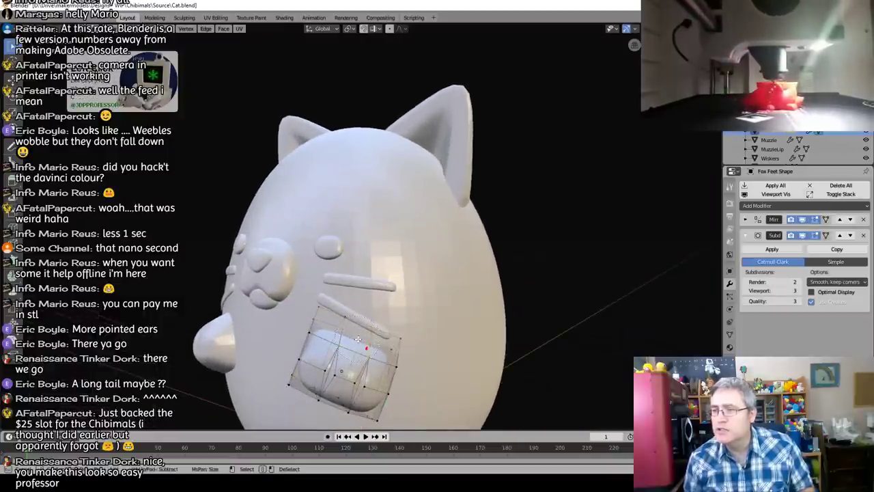
Step: Scale the selected vertices on the paw's underside along Z, and leave mesh editing to check the shape
middle_drag(358, 343, 458, 361)
middle_drag(400, 351, 309, 388)
drag(307, 372, 307, 349)
right_click(308, 345)
middle_drag(308, 345, 321, 372)
key(g)
key(z)
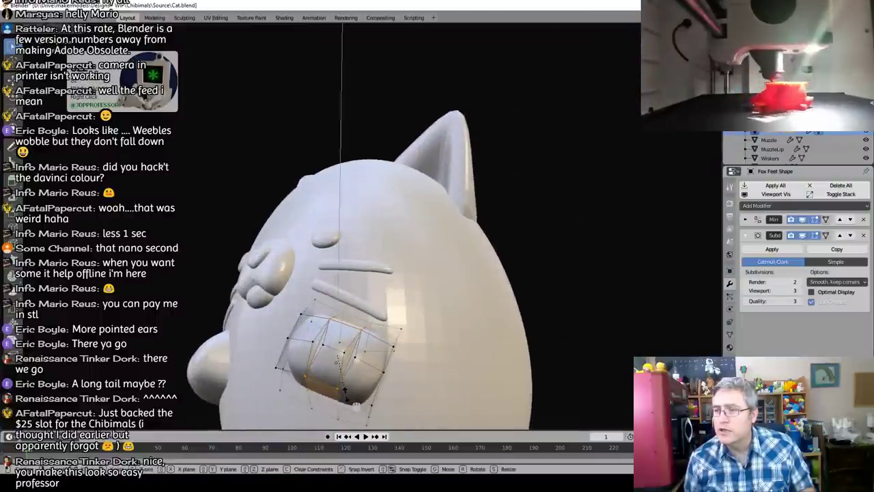
click(336, 404)
middle_drag(344, 400, 294, 343)
key(Tab)
scroll(314, 386, down, 2)
scroll(331, 355, up, 3)
Step: Re-enter mesh editing, select two neighbouring vertices on the paw's inner side and dissolve the edge between them
key(Tab)
shift+middle_drag(278, 377, 352, 326)
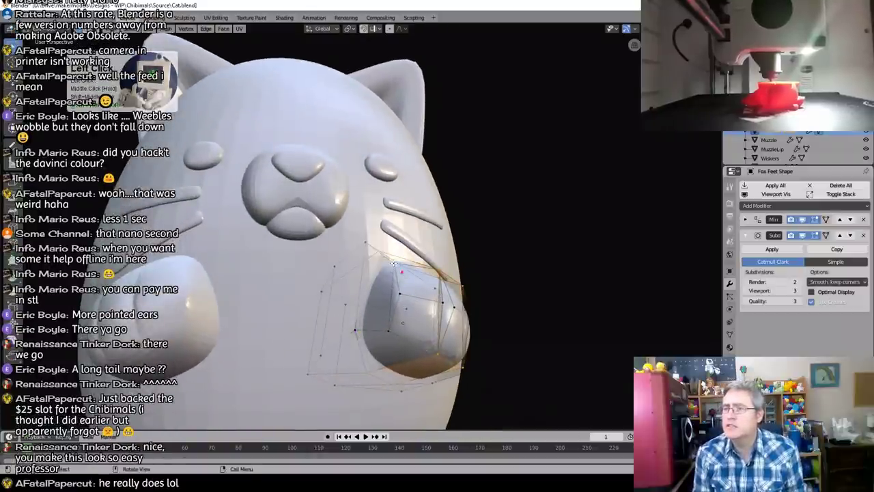
click(388, 332)
shift+click(389, 332)
key(x)
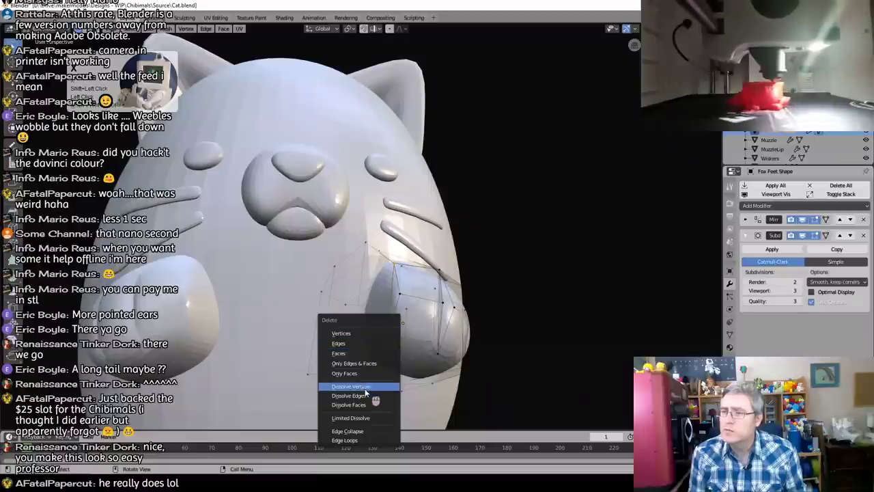
click(365, 390)
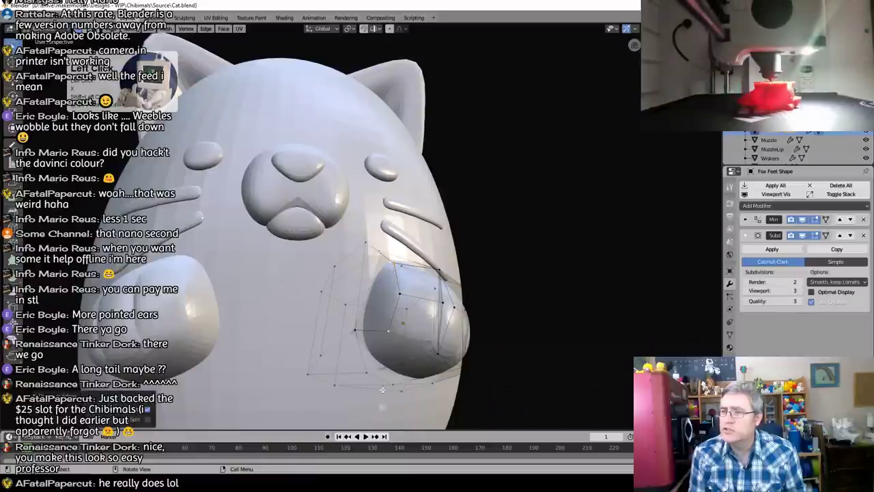
Step: Select the matching pair of vertices on the paw's outer side and dissolve their edge
middle_drag(382, 390, 348, 301)
click(341, 301)
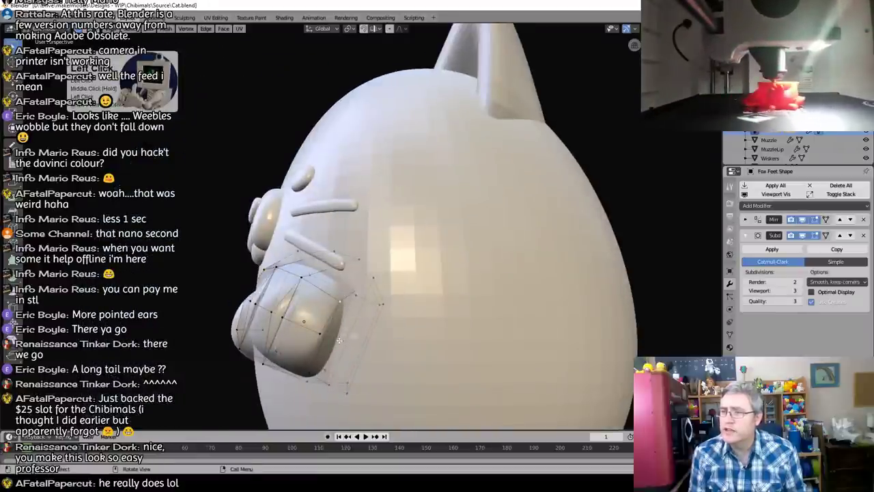
shift+click(311, 371)
middle_drag(353, 377, 325, 370)
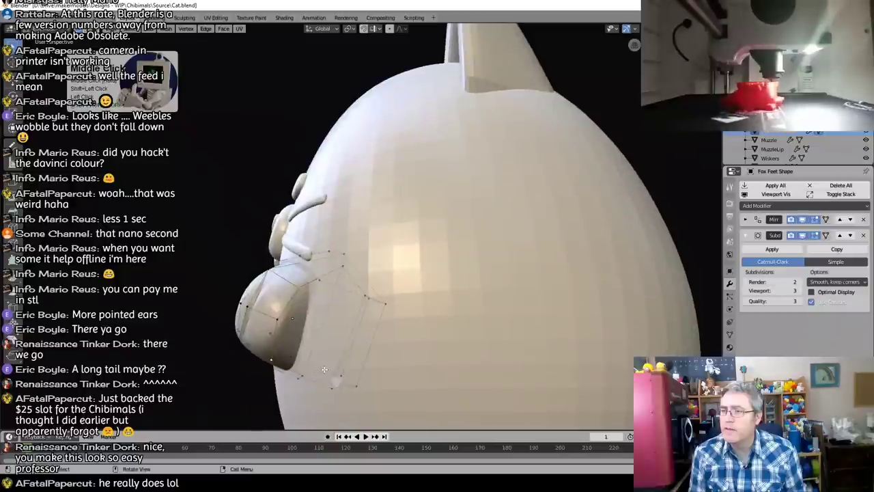
key(x)
click(325, 369)
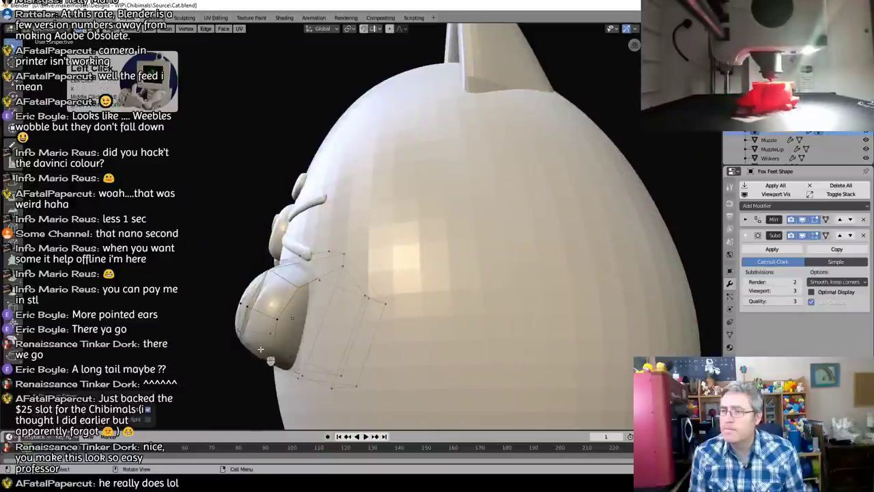
Step: Check the paw outside mesh editing, select the vertices along its inner side, and leave mesh editing to inspect the whole cat
middle_drag(260, 349, 331, 358)
key(Tab)
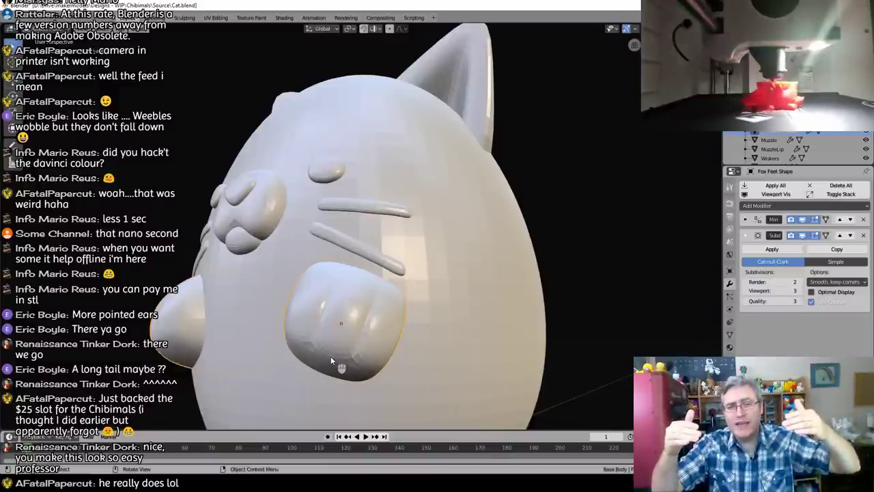
key(Tab)
middle_drag(326, 356, 340, 338)
click(349, 346)
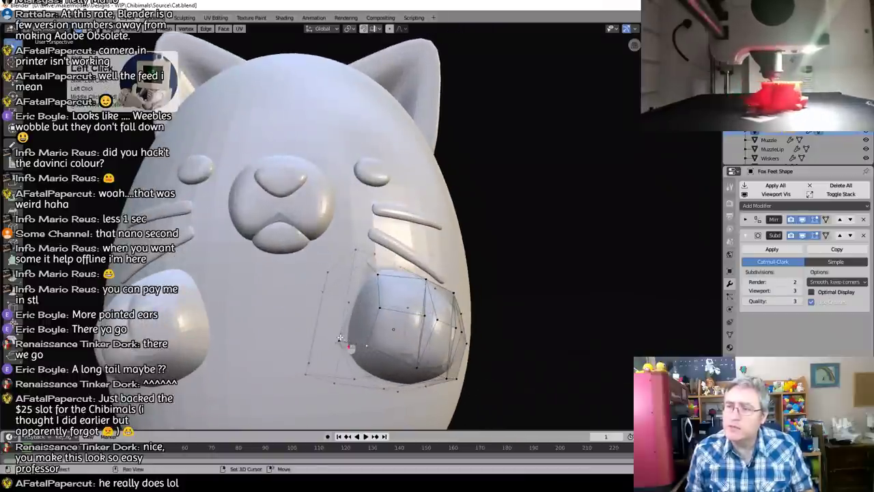
double_click(356, 243)
middle_drag(376, 276, 353, 237)
click(356, 241)
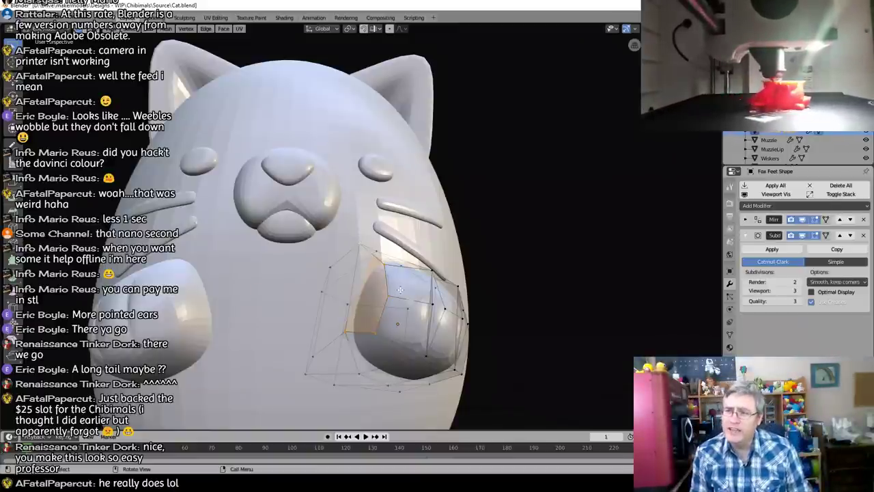
key(Tab)
middle_drag(396, 287, 373, 282)
scroll(255, 283, down, 4)
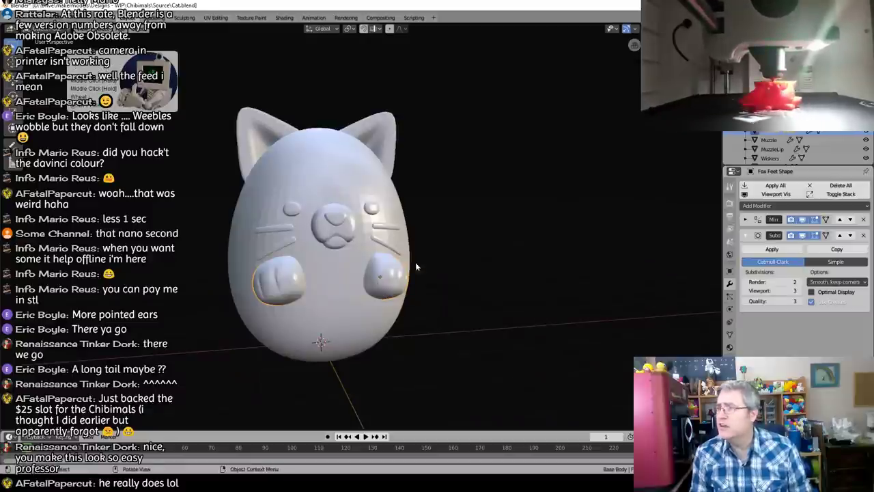
Step: Rename the Fox Feet Shape object as Paws and delete the leftover Floor.001 object
double_click(772, 132)
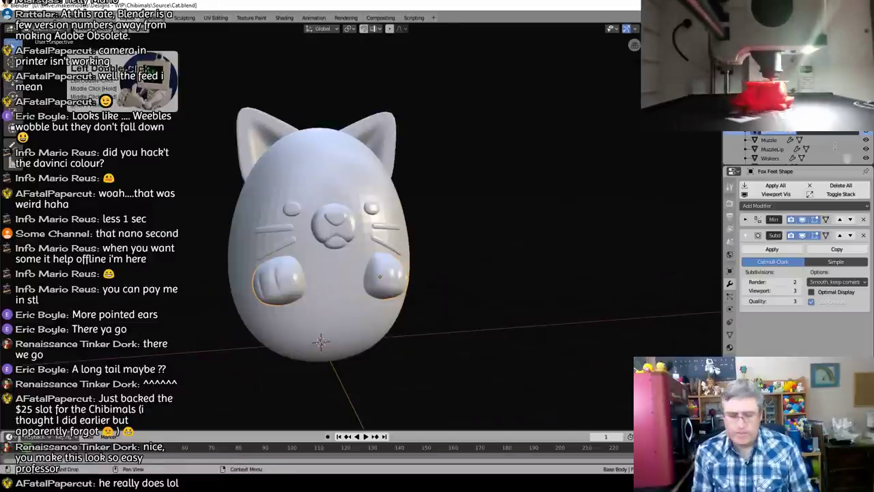
text(Paw)
click(836, 147)
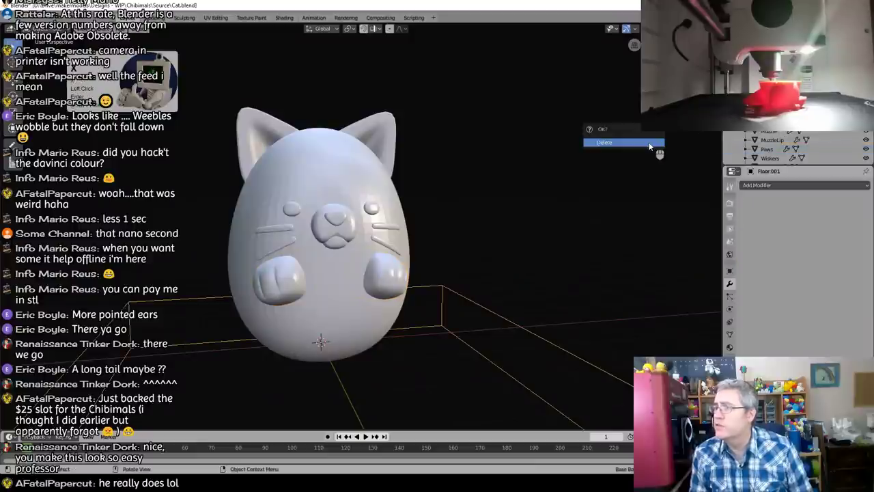
click(441, 284)
Step: Duplicate the paws in place, clear the copy's rotation and move it down along Z to the egg's base
click(379, 280)
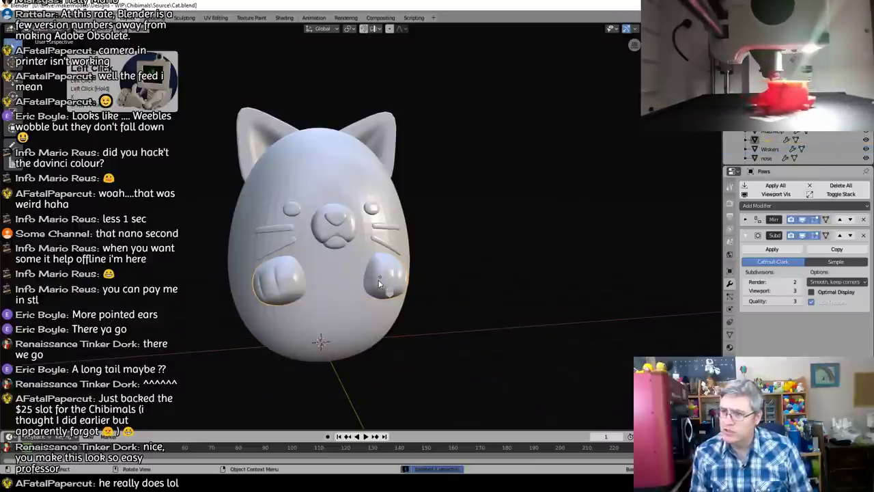
key(shift+d)
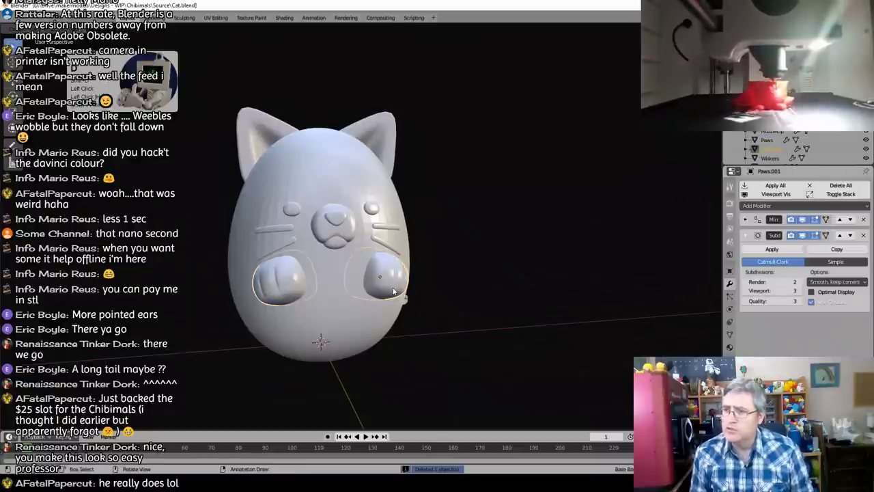
key(KP_Enter)
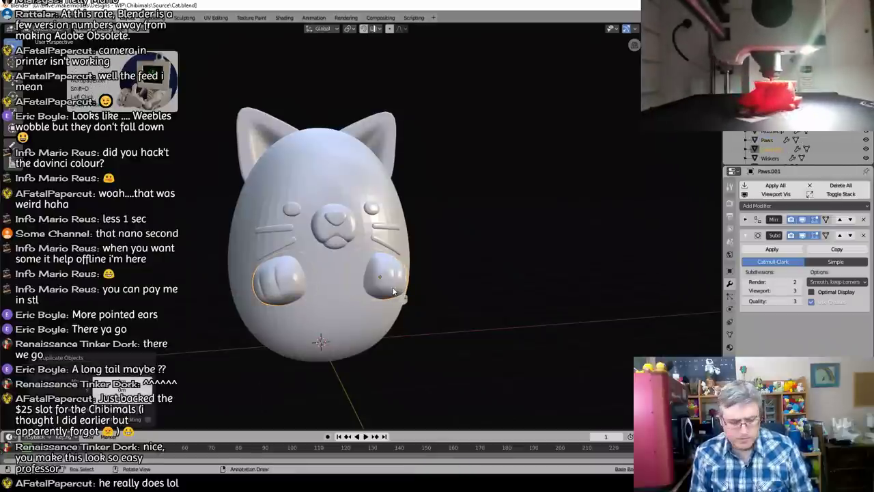
key(r)
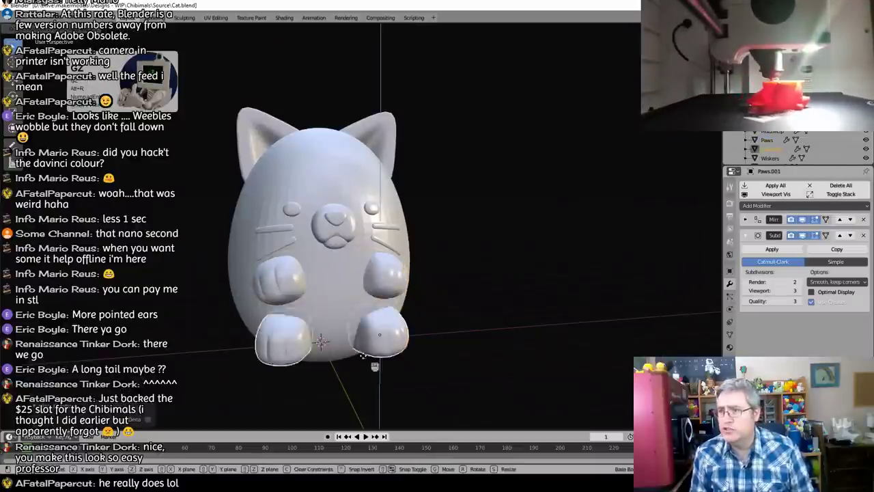
click(387, 362)
Step: Reposition the duplicated lower paws against the egg's base, checking them from the side and front
middle_drag(388, 362, 315, 356)
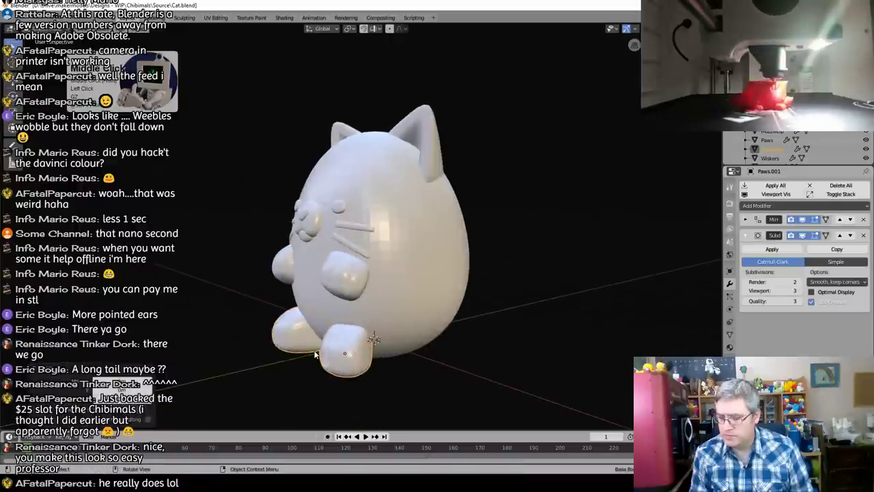
key(KP_3)
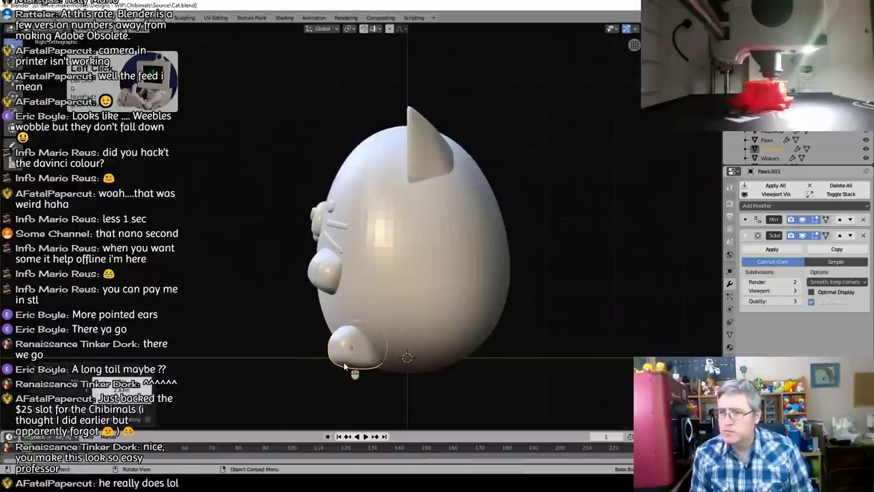
key(KP_1)
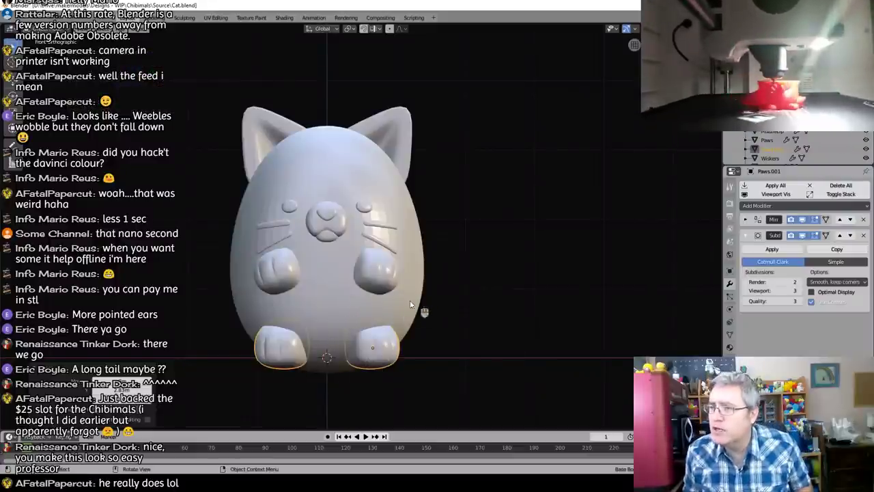
middle_drag(371, 360, 380, 304)
key(g)
click(372, 358)
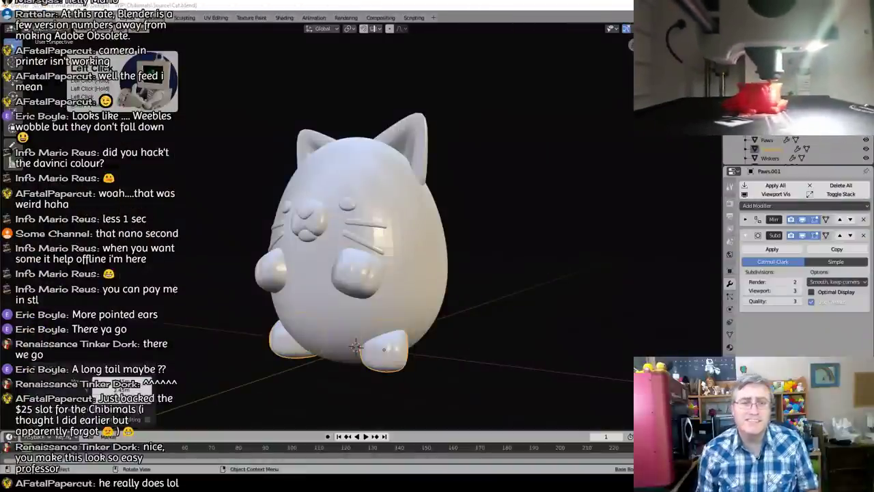
middle_drag(466, 289, 439, 282)
Step: Add a plane mesh at the egg's base and rename it Tail
click(475, 281)
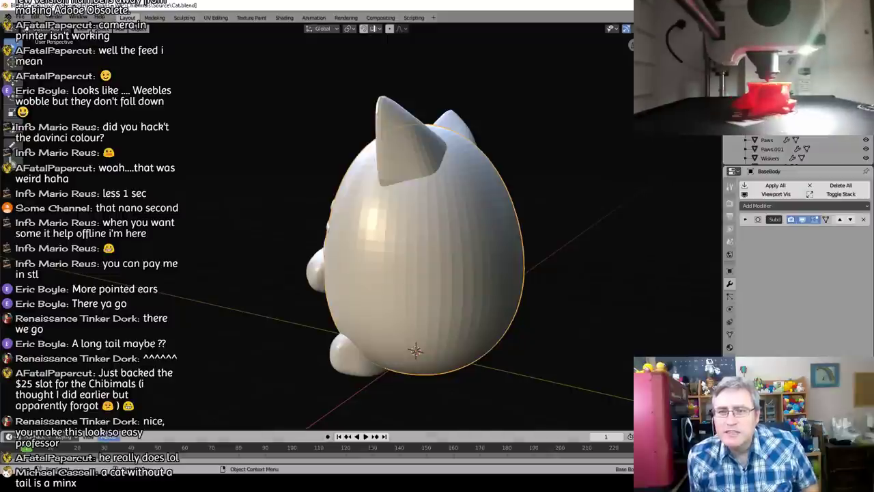
middle_drag(491, 362, 457, 352)
key(shift+a)
mouse_move(427, 297)
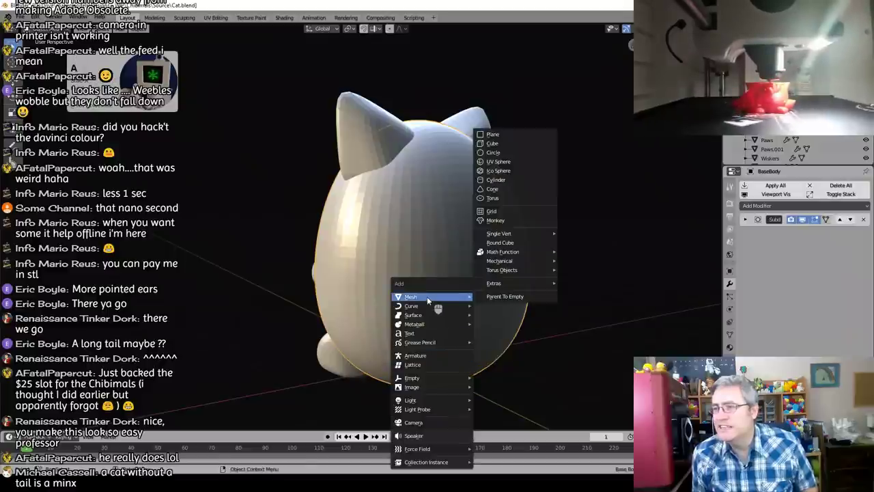
click(492, 134)
scroll(425, 285, down, 4)
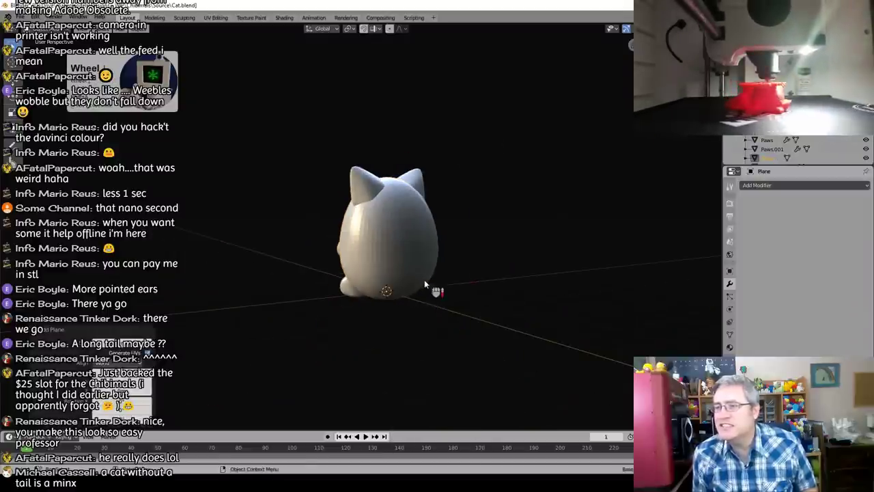
middle_drag(386, 292, 570, 232)
double_click(768, 158)
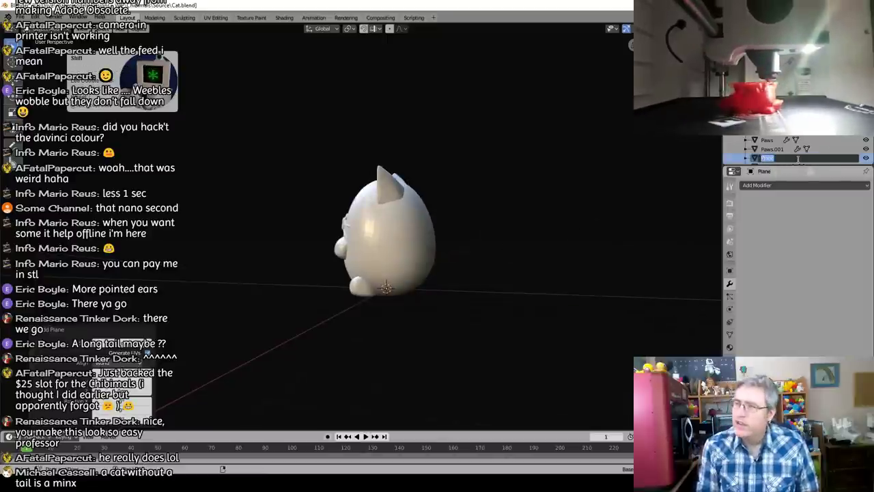
text(Tail)
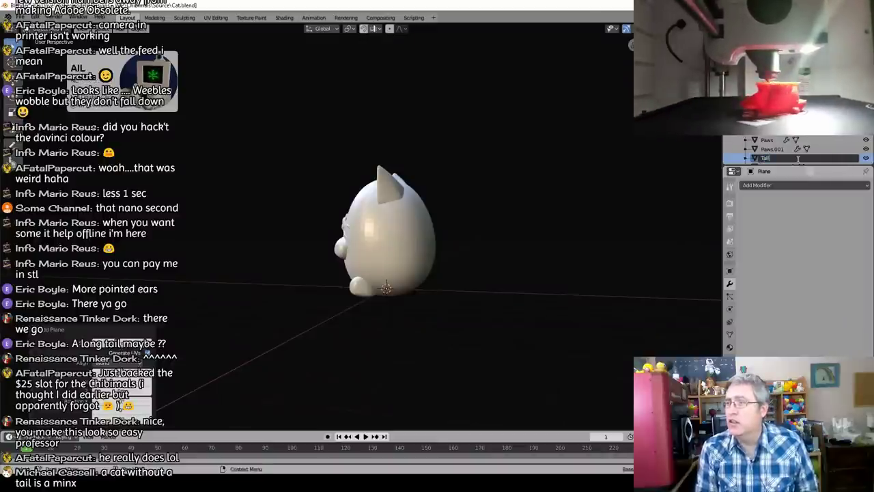
key(Return)
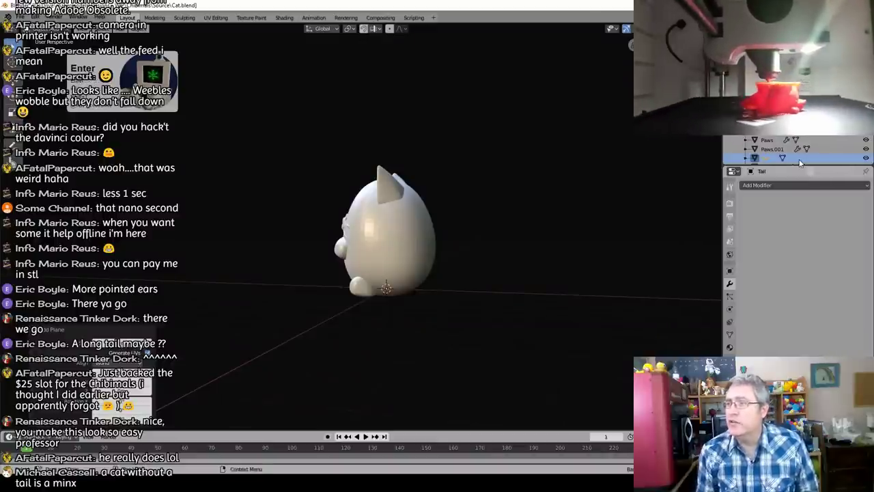
Step: Enter mesh editing on the Tail plane and move its geometry 1 unit along X in the top view
key(Tab)
key(KP_7)
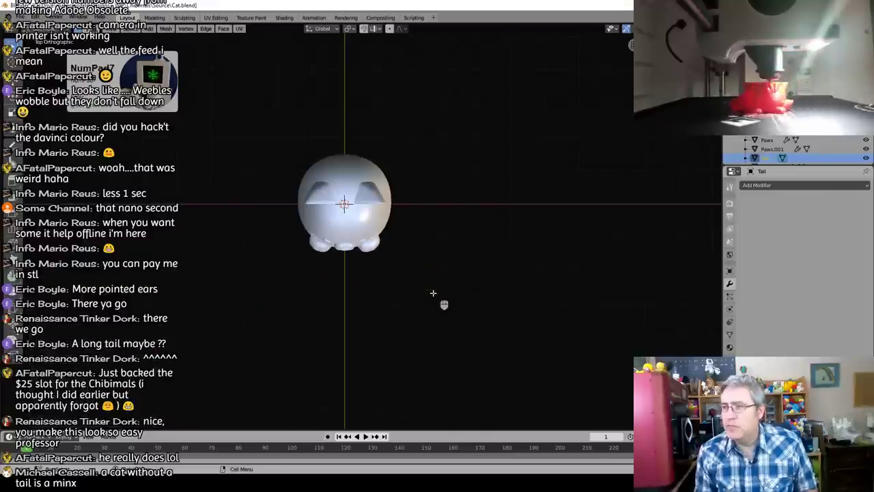
scroll(433, 293, up, 5)
key(g)
key(x)
key(1)
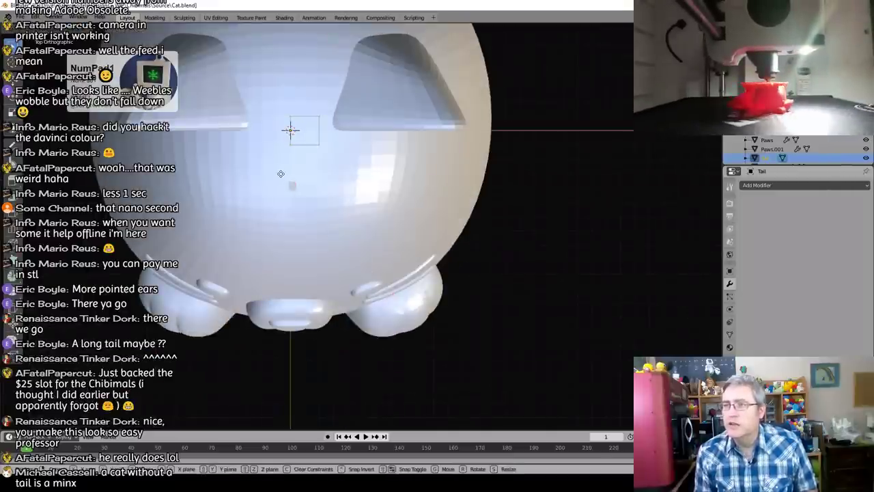
key(Return)
Step: Delete the plane's surplus vertices away from the centre line
click(319, 115)
click(319, 114)
key(x)
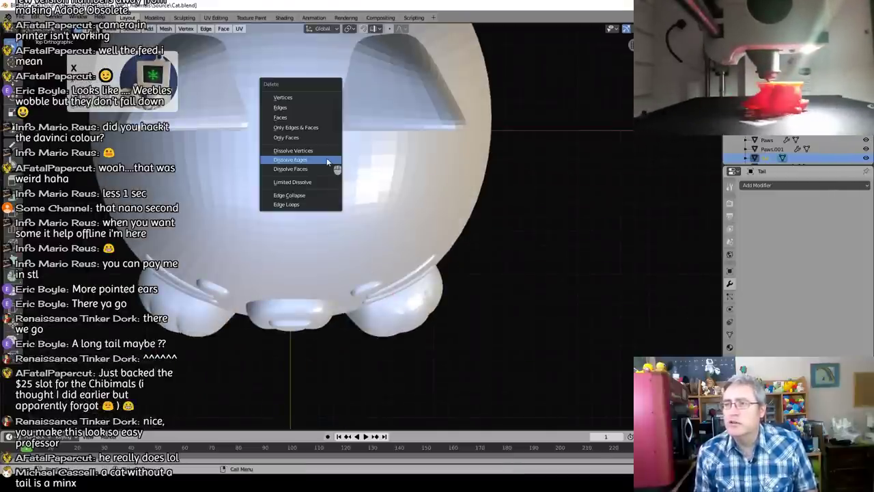
click(299, 95)
Step: Move the remaining tail geometry back to the egg's lower rear edge in the right side view
key(a)
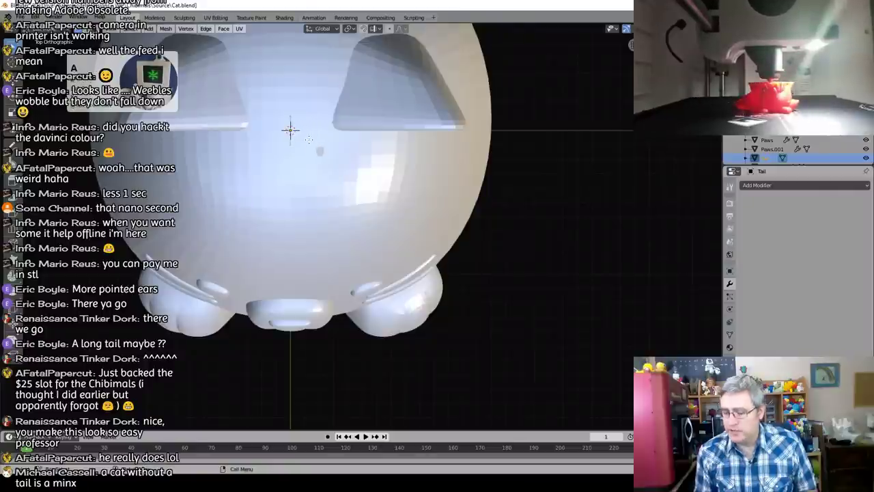
key(KP_3)
scroll(386, 384, down, 5)
shift+middle_drag(387, 383, 220, 351)
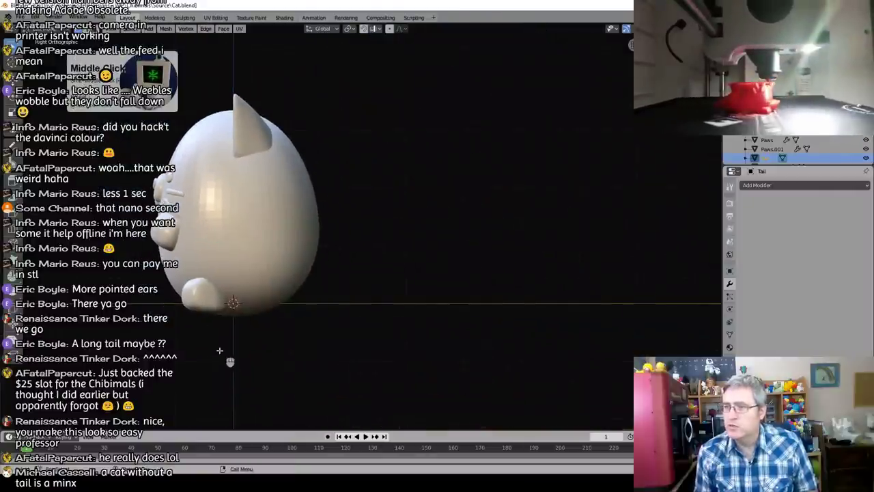
key(g)
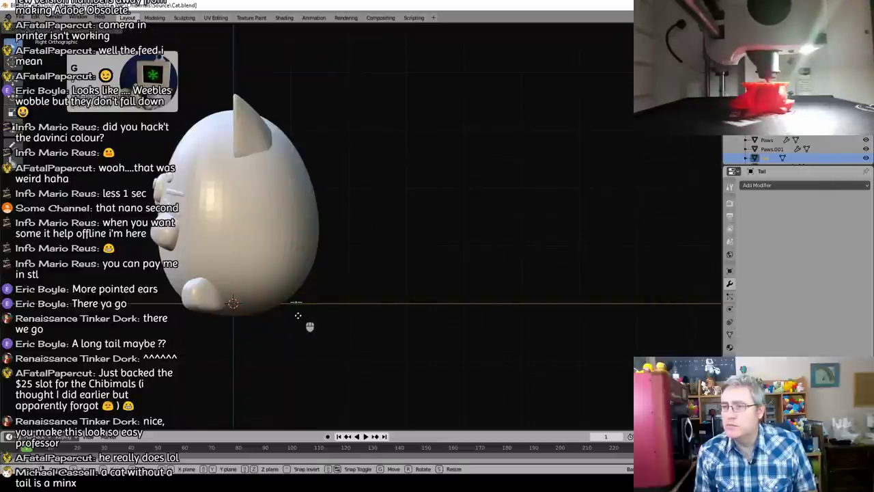
click(278, 318)
scroll(287, 328, up, 4)
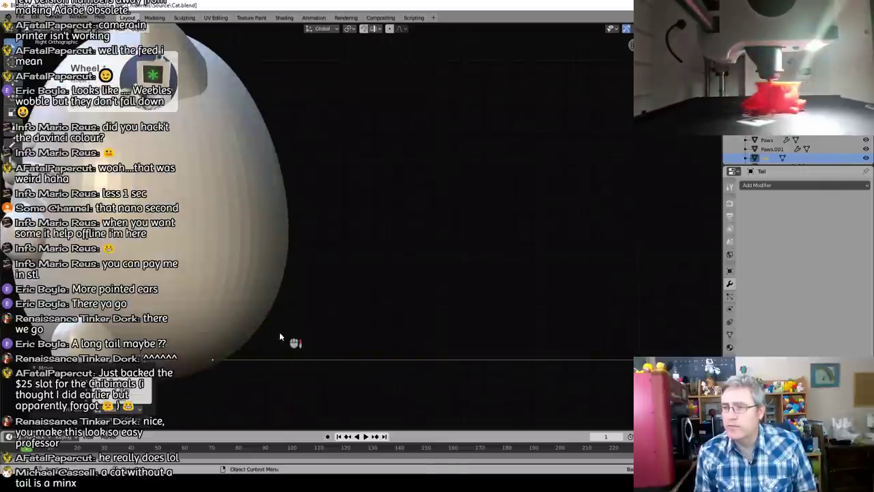
click(232, 367)
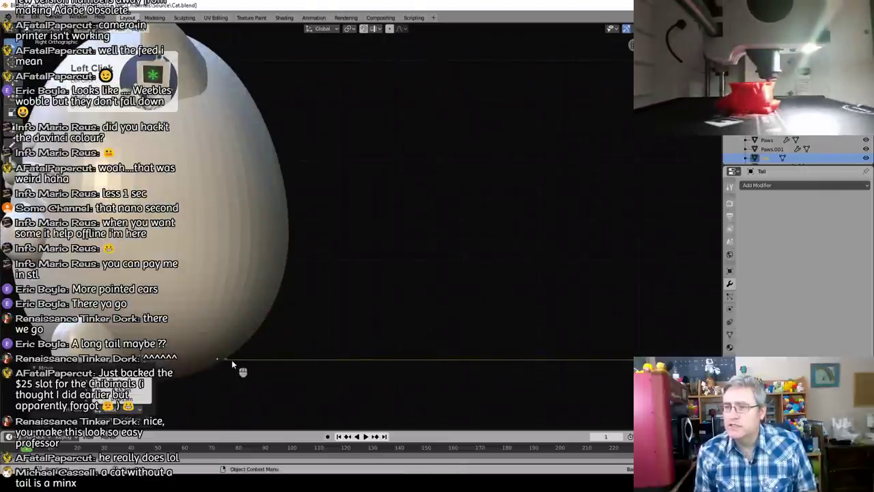
Step: Extrude the tail vertex up along the curve of the egg's back in four segments
key(Tab)
key(e)
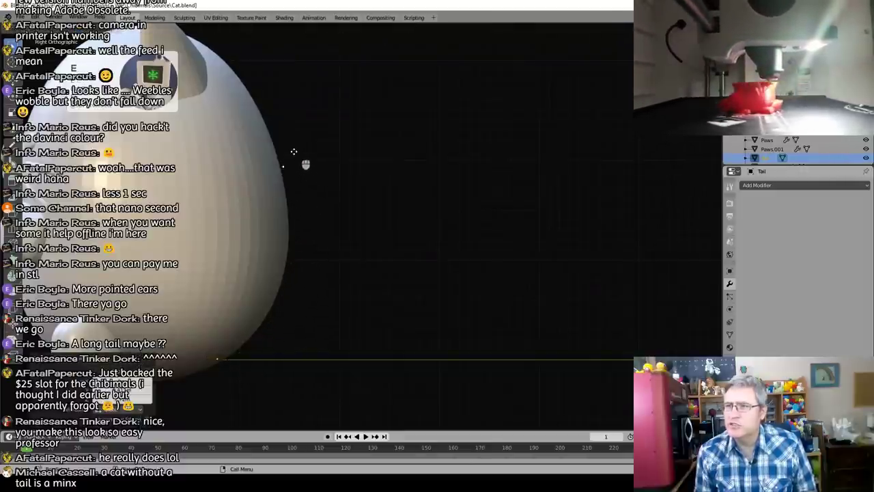
click(280, 107)
key(KP_3)
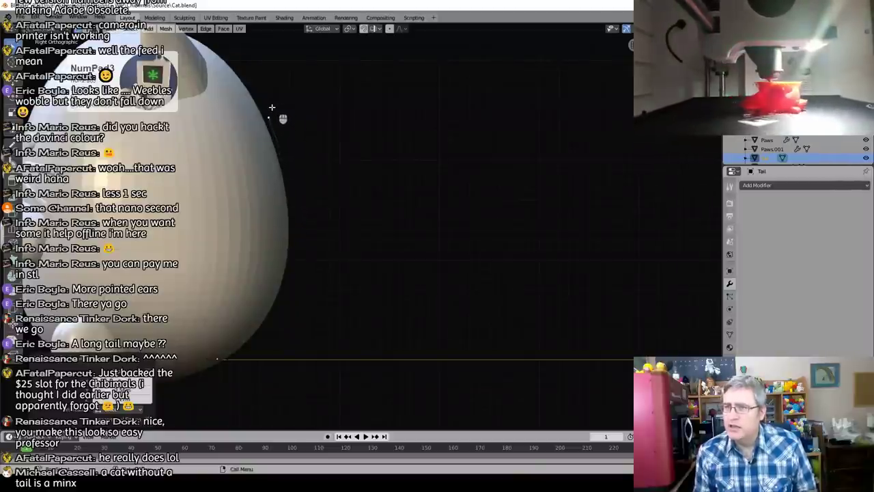
Step: Show the model see-through in solid shading from behind and move the tail's second vertex from the top out sideways
key(ctrl+KP_1)
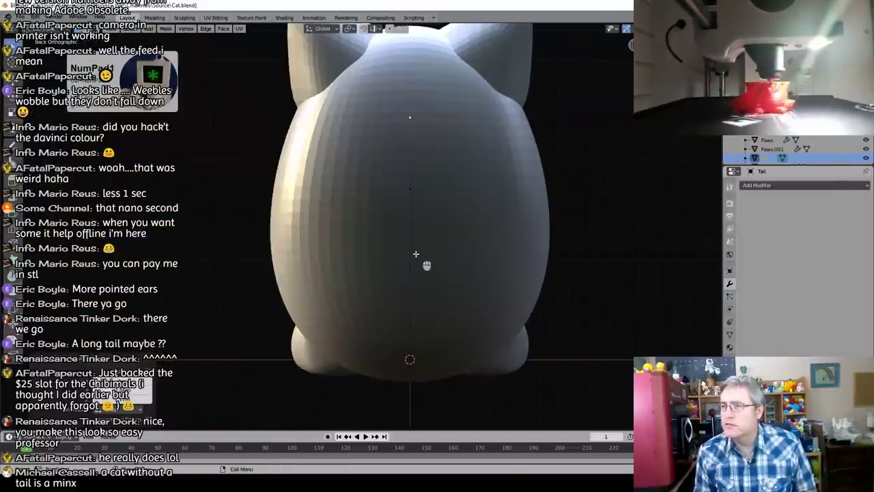
key(a)
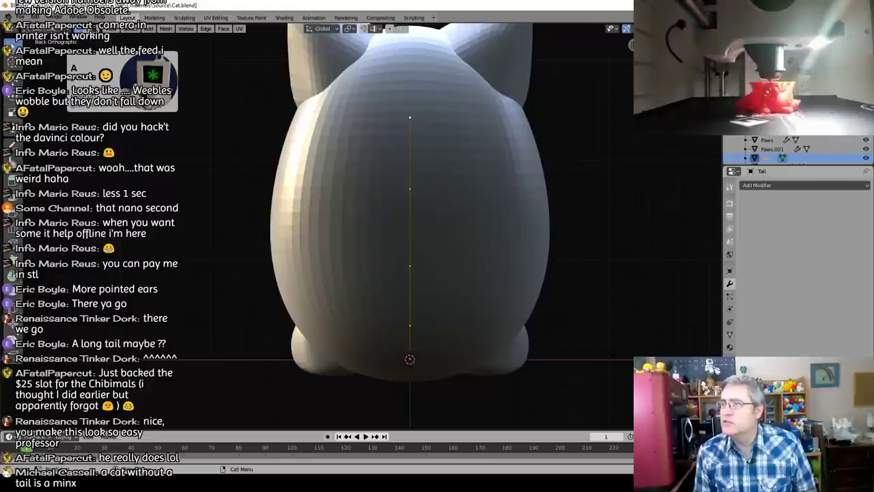
key(z)
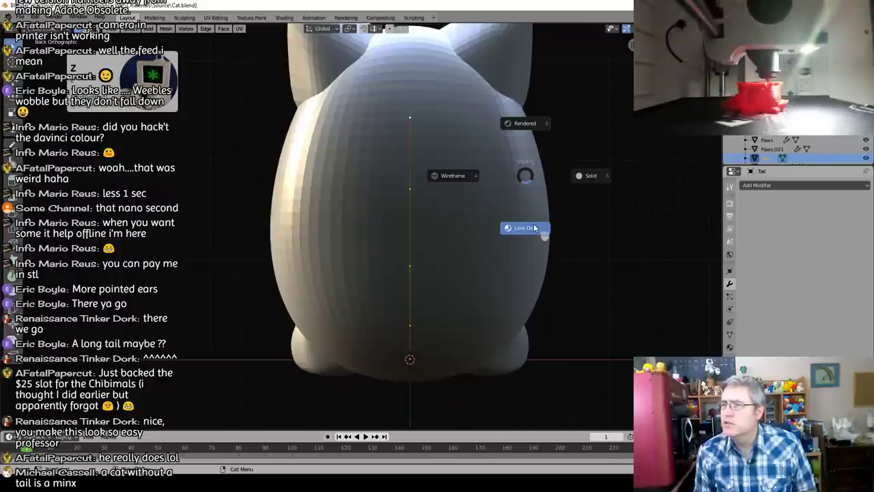
click(590, 185)
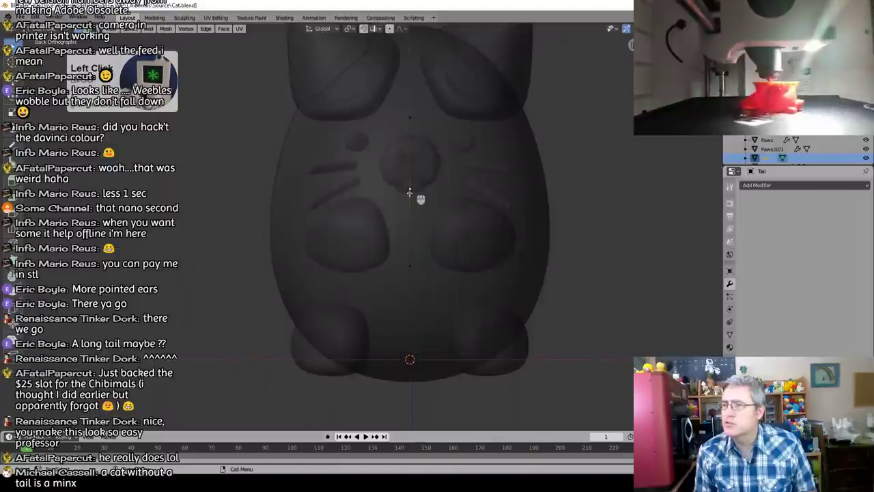
drag(416, 207, 494, 174)
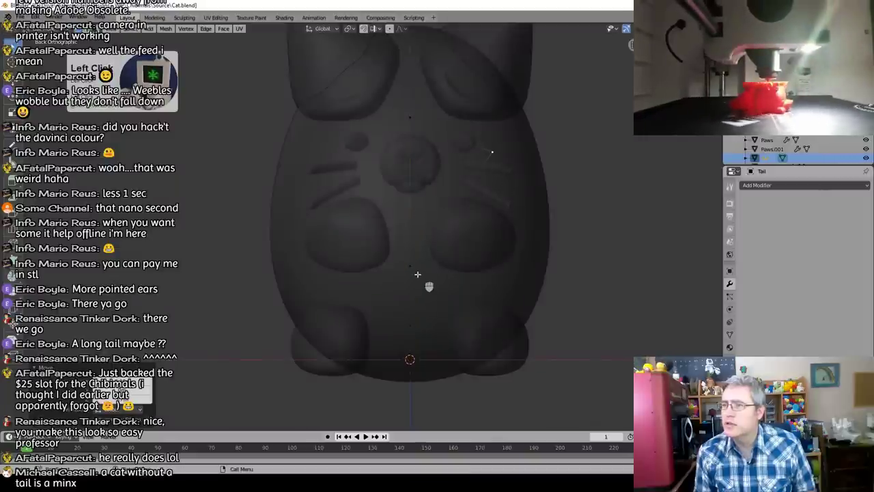
Step: Move the tail's third vertex from the top out sideways beneath the second, and turn off the see-through display
key(g)
click(500, 257)
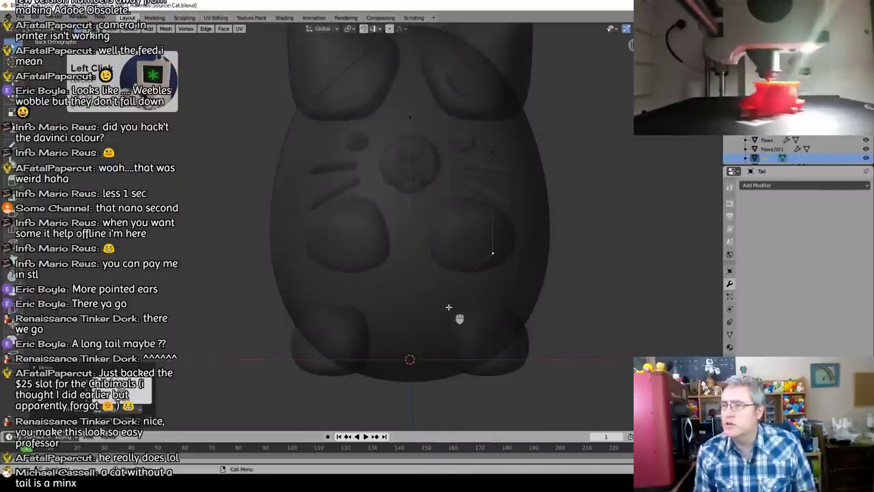
scroll(453, 305, down, 2)
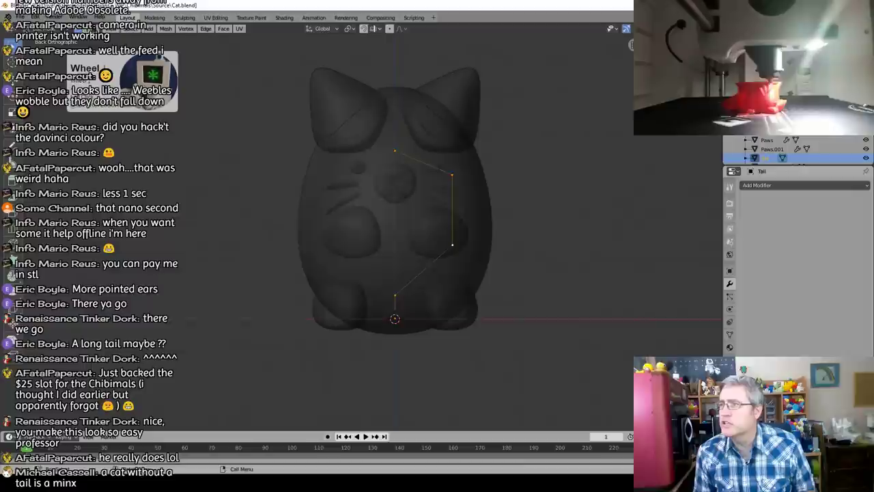
click(660, 29)
scroll(478, 307, up, 2)
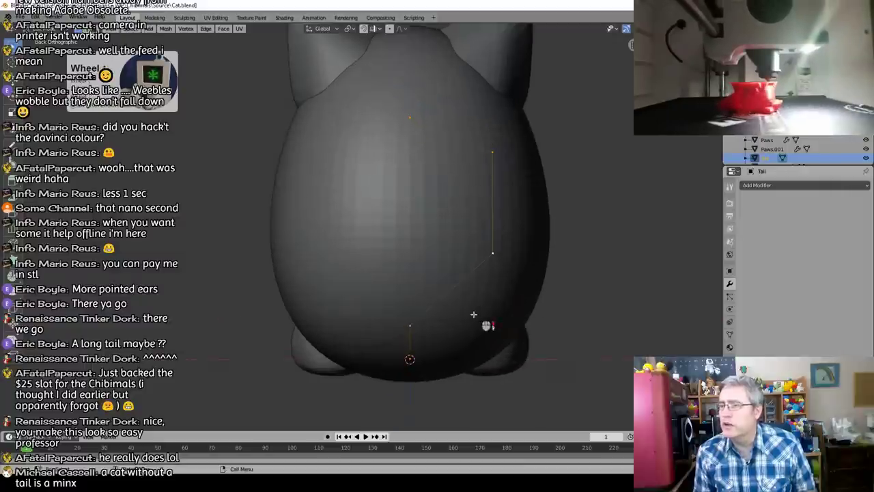
Step: Move the tail's second-lowest vertex down and out beside the tail's base
click(416, 328)
key(g)
click(425, 371)
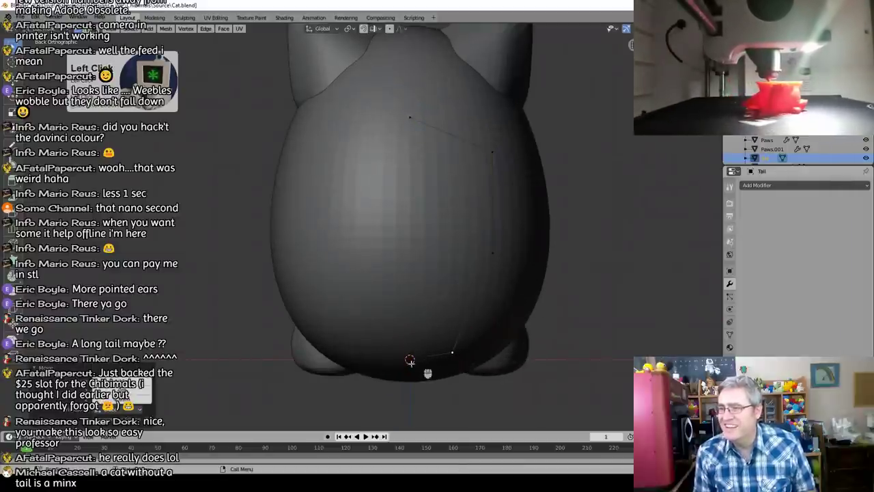
key(g)
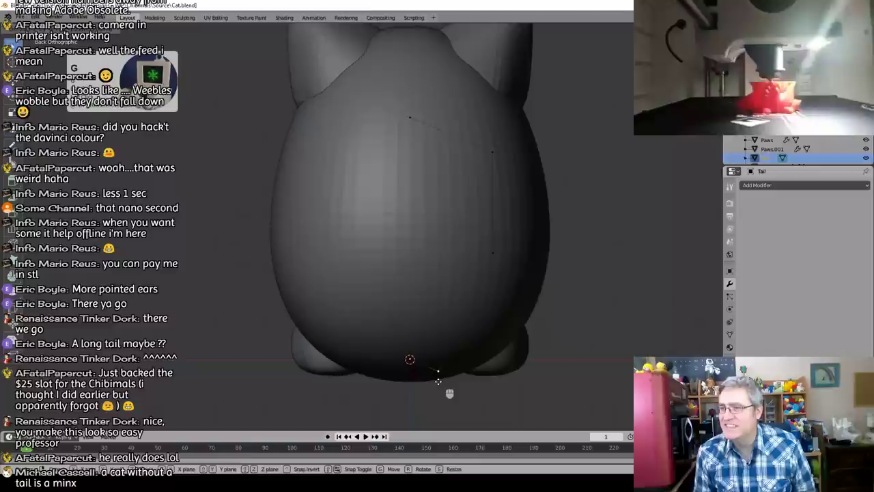
click(437, 375)
Step: Move the tail's middle vertex back sideways to near the egg's centre line in the back view
middle_drag(432, 381, 444, 358)
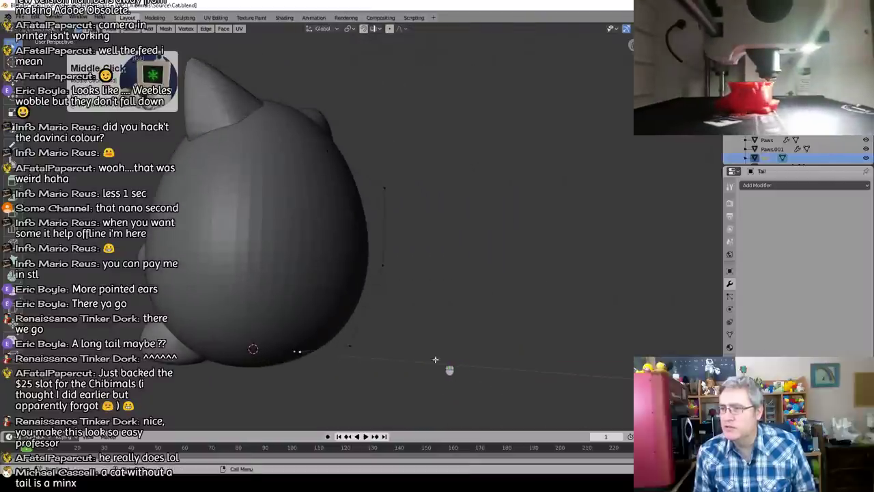
scroll(357, 376, up, 4)
key(KP_3)
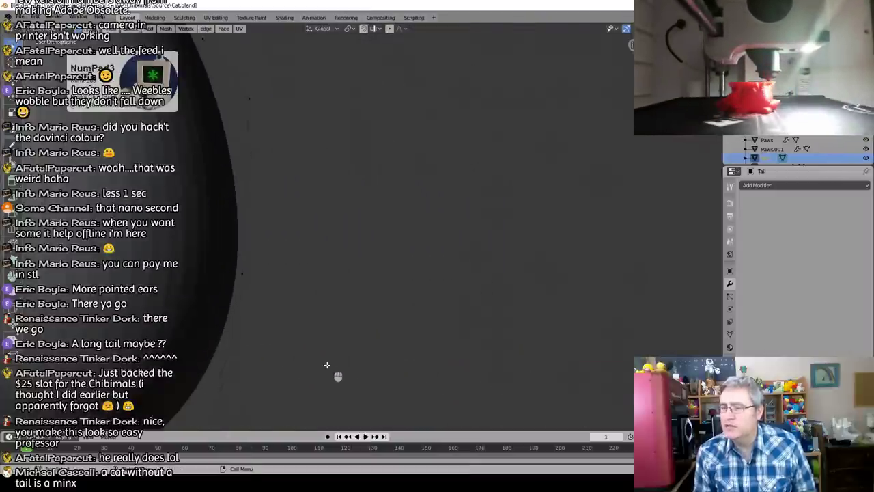
key(KP_1)
scroll(336, 371, down, 4)
key(ctrl+KP_1)
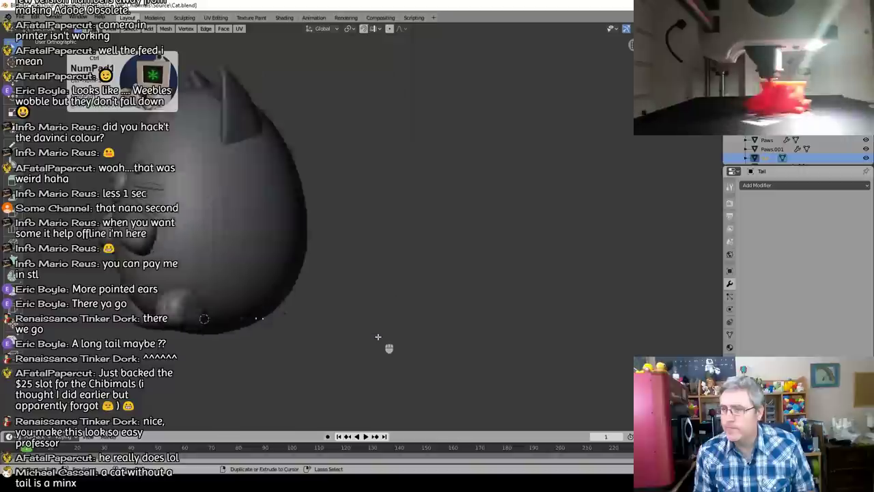
scroll(460, 307, up, 2)
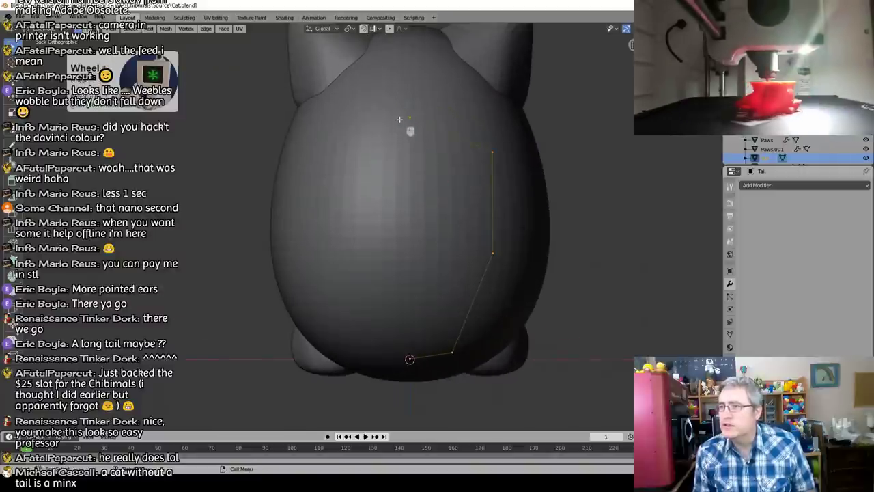
click(493, 249)
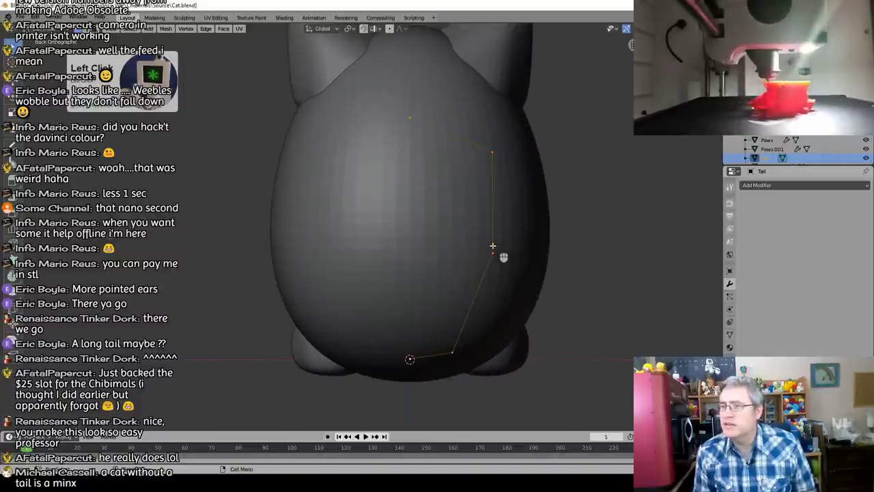
key(a)
click(405, 253)
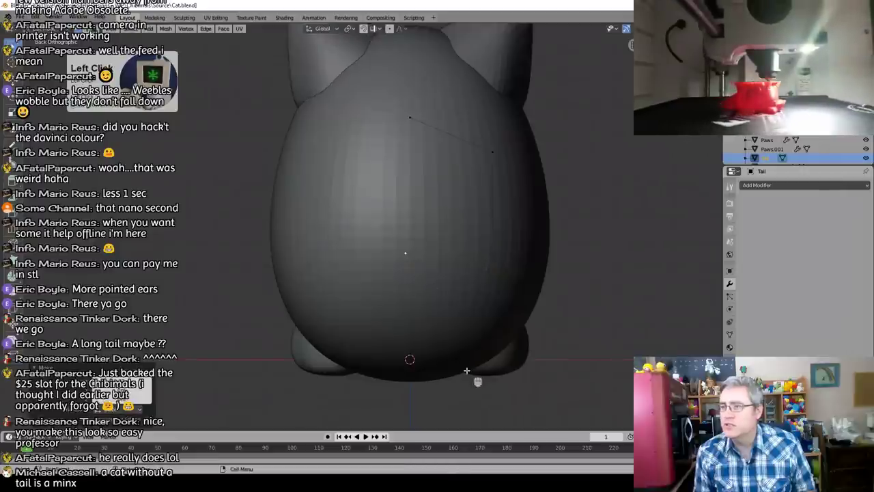
Step: Add a vertex with a loop cut on the segment below the tail's middle vertex and move it outwards to widen the lower bend
key(ctrl+r)
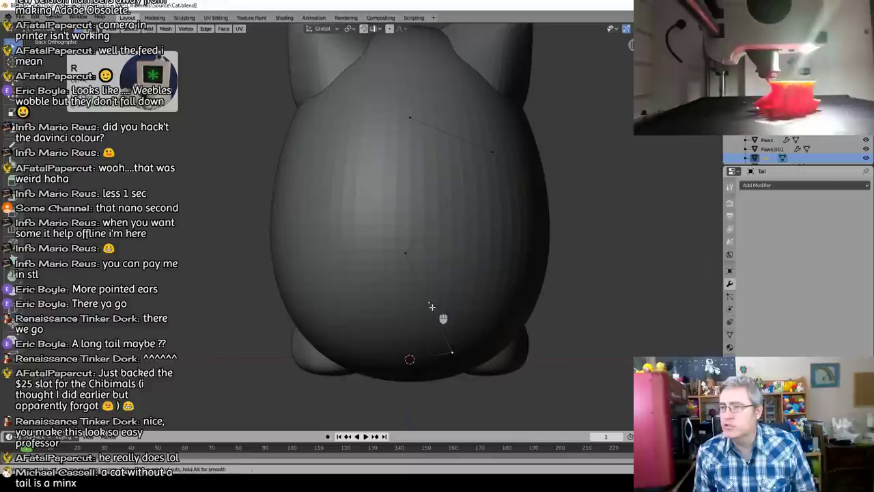
double_click(430, 306)
click(475, 290)
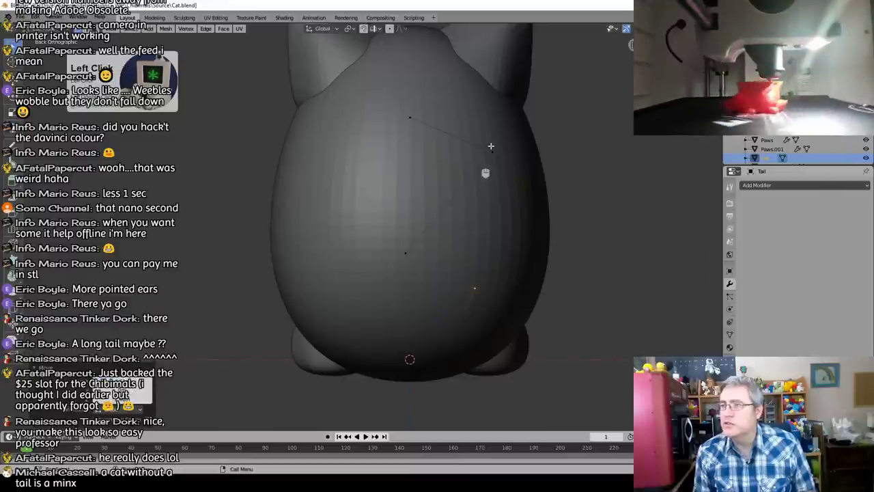
Step: Move the tail's second vertex from the top across to the opposite side and extrude a tip outwards from the top vertex
key(g)
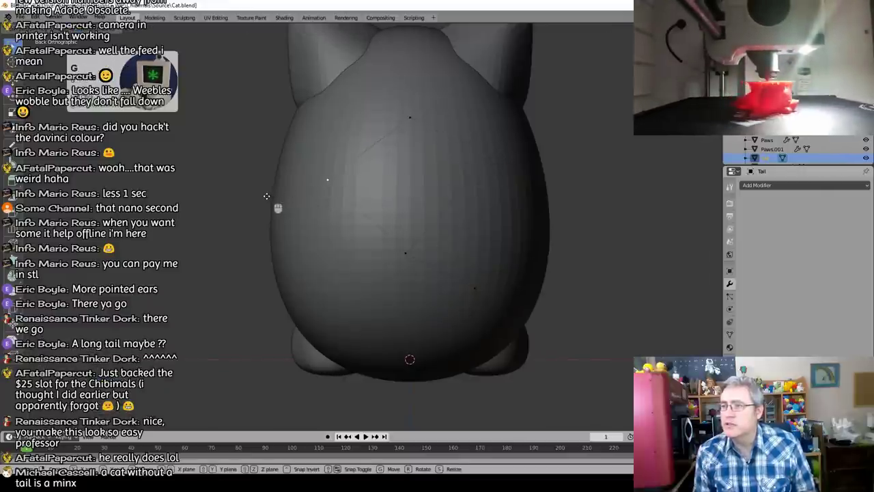
click(325, 178)
click(415, 121)
key(e)
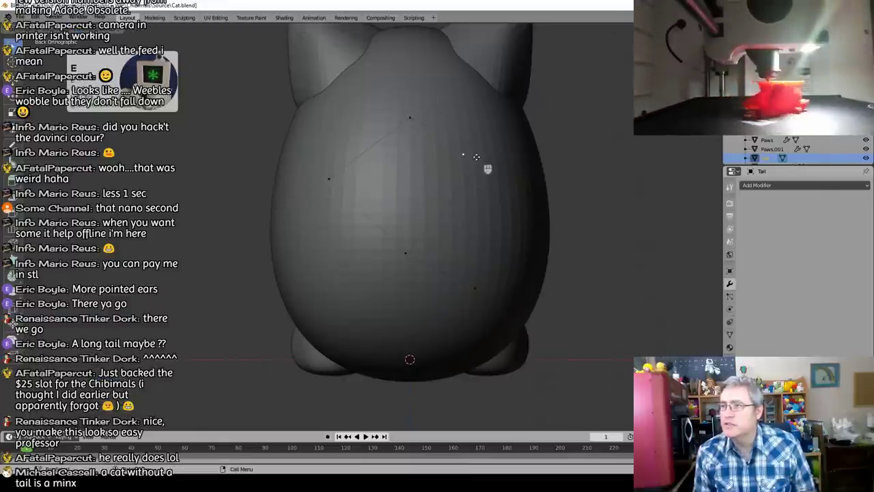
click(477, 156)
Step: Move the tail vertex beside the base along the Y axis
middle_drag(477, 156, 382, 256)
click(446, 297)
key(g)
key(y)
click(452, 280)
middle_drag(455, 292, 492, 280)
Step: Add a Simple Deform modifier to the tail with BaseBody as its axis origin
click(798, 182)
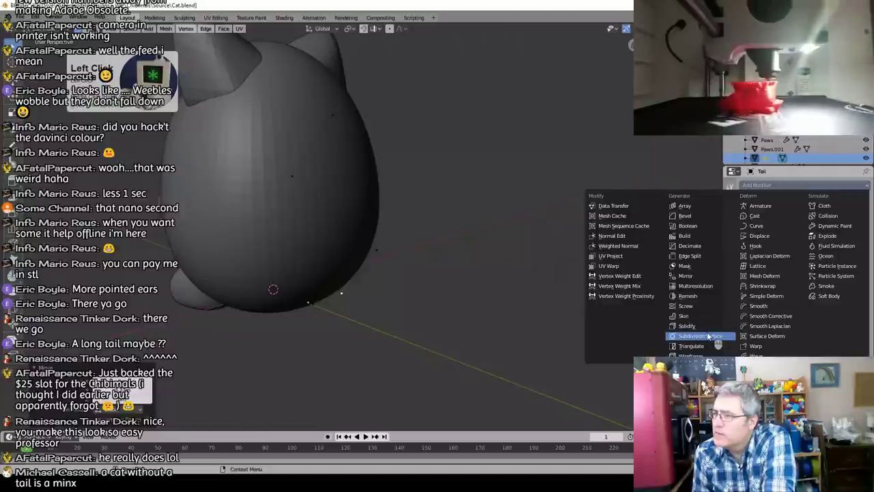
click(767, 297)
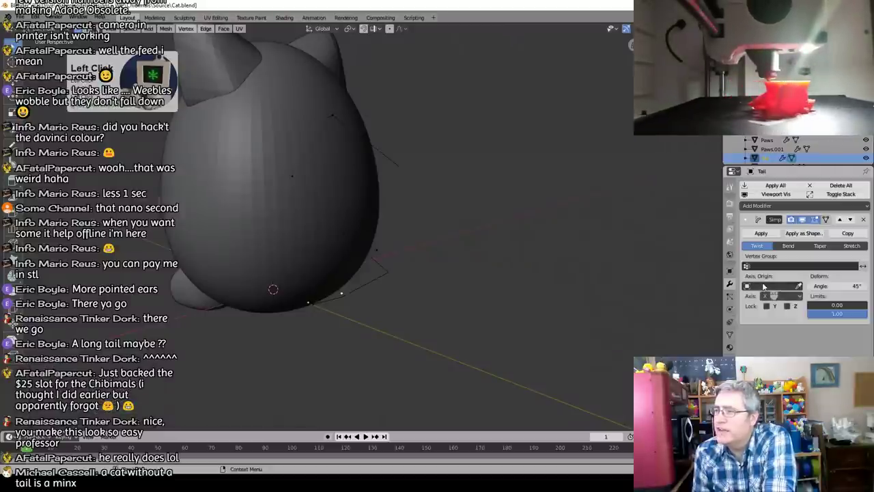
click(268, 186)
Step: Add a Skin modifier to the tail
middle_drag(486, 243, 437, 232)
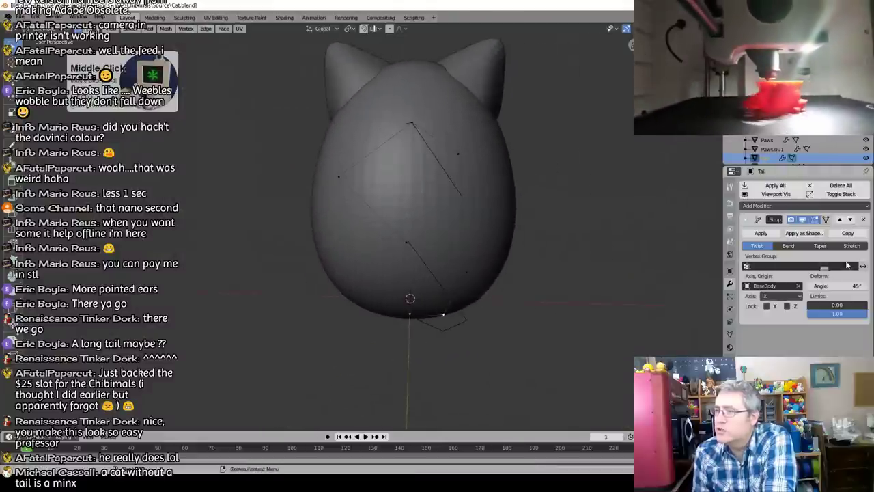
click(765, 205)
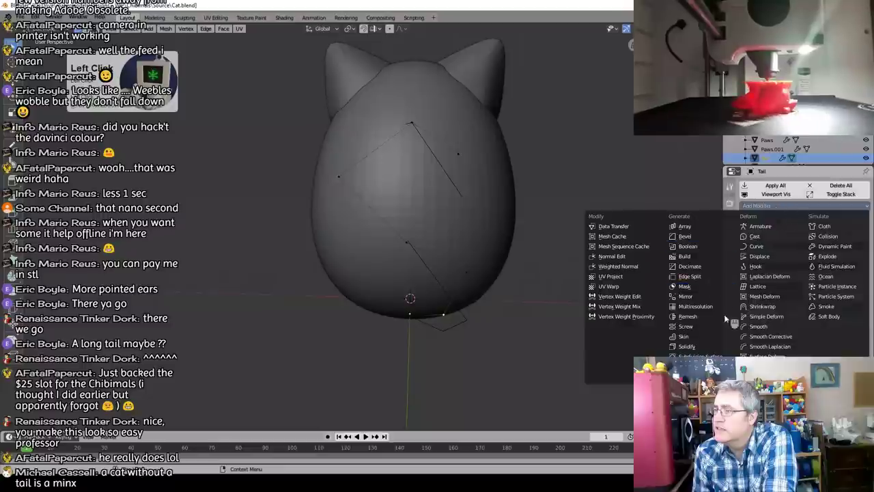
click(684, 336)
Step: Move the tail's upper side vertex along the Y axis closer to the body, and show the model in wireframe
middle_drag(458, 236, 455, 190)
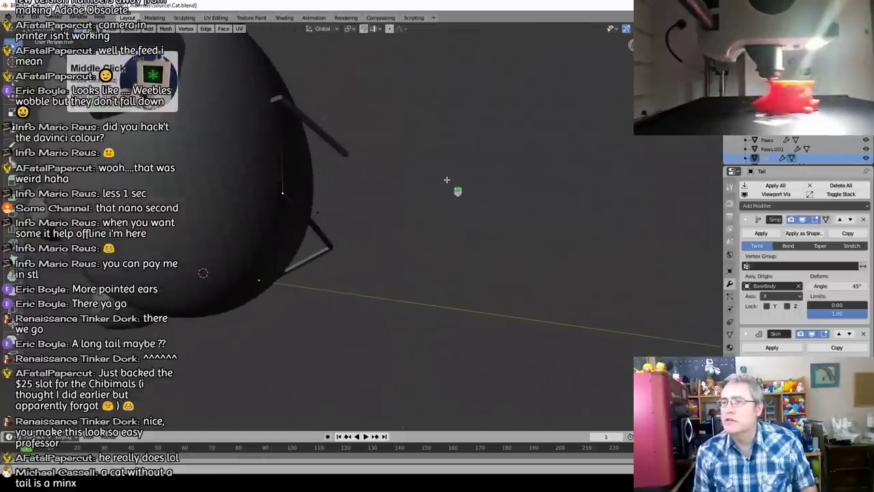
key(g)
key(y)
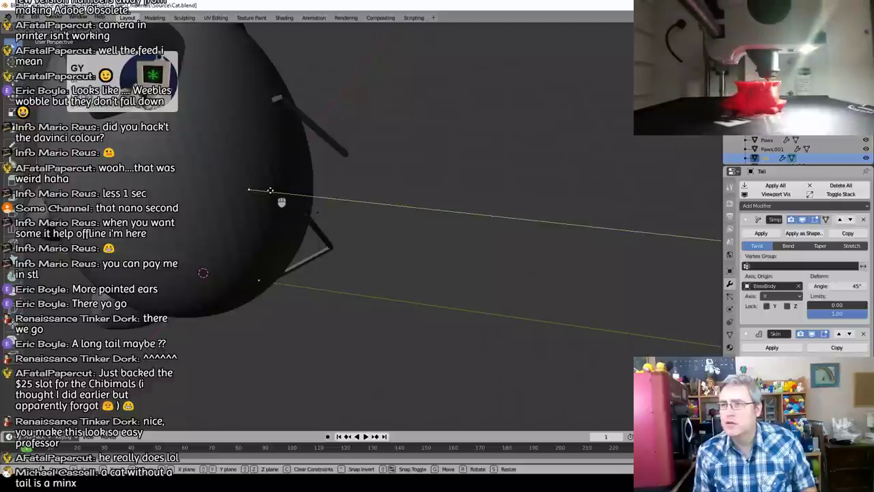
click(280, 196)
mouse_move(283, 200)
middle_down()
mouse_move(312, 197)
mouse_move(259, 199)
middle_up()
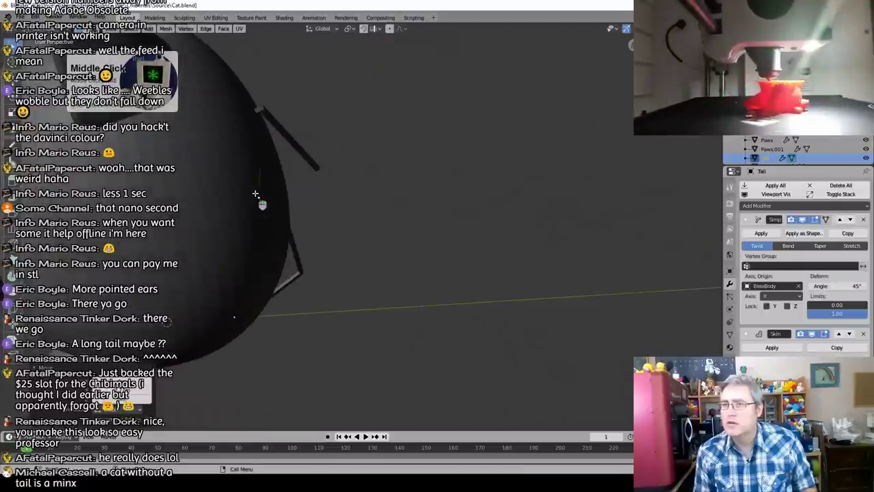
key(z)
click(224, 184)
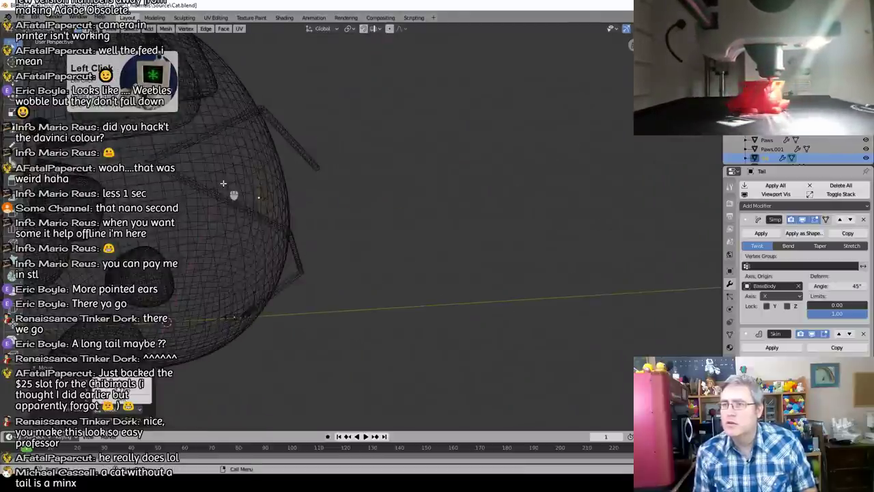
middle_drag(288, 203, 378, 183)
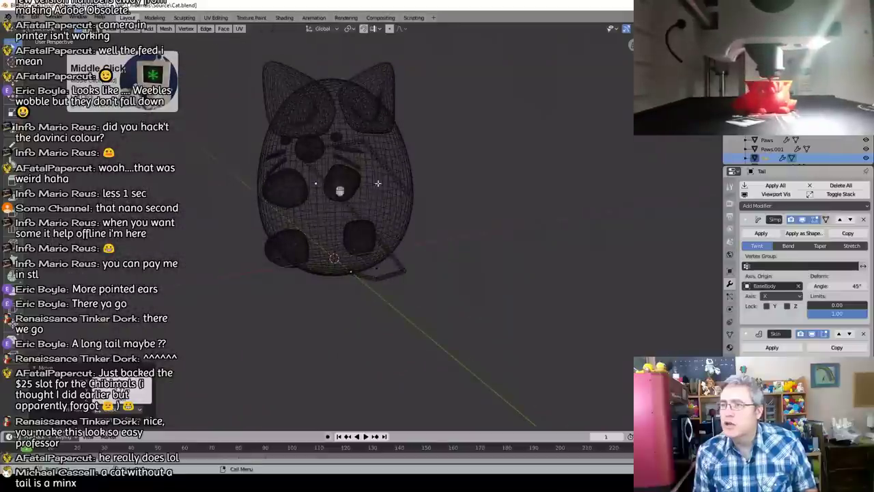
Step: Add a Subdivision Surface modifier to the tail and place it first in the modifier stack
click(765, 206)
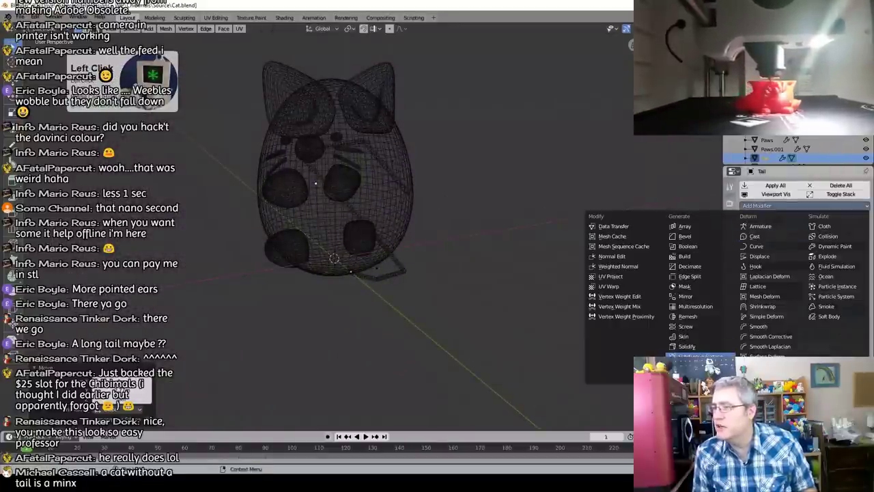
click(700, 357)
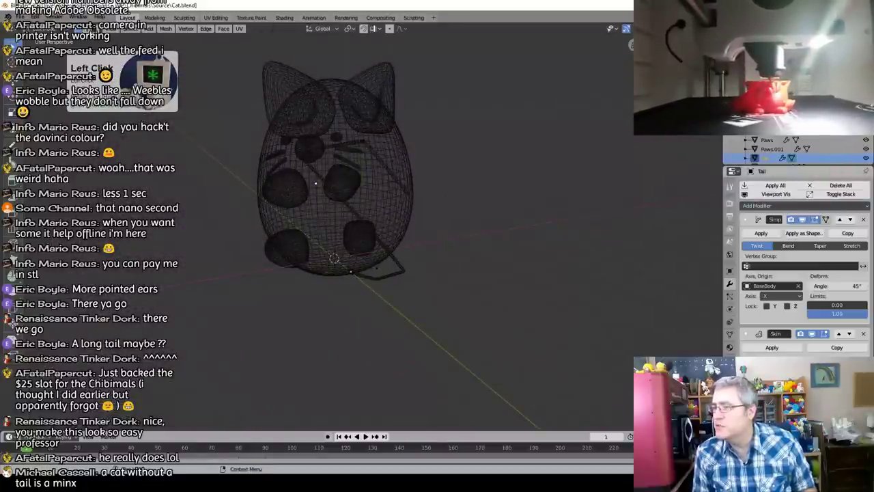
click(840, 334)
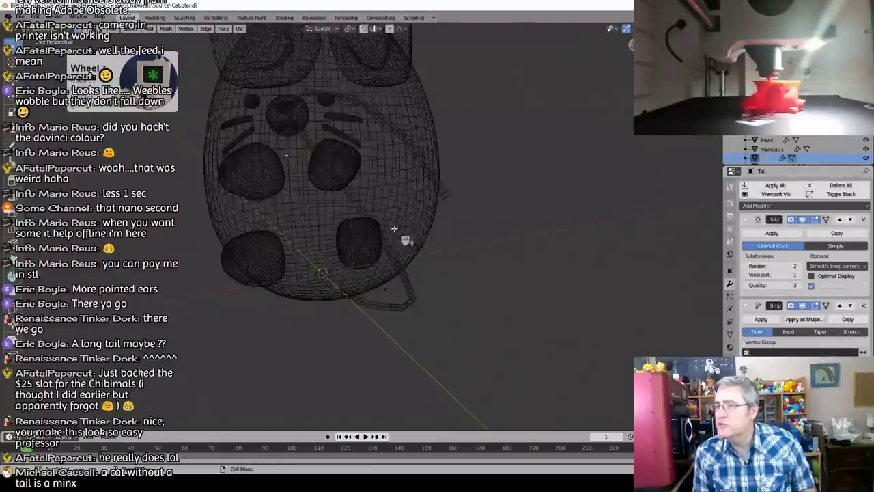
Step: Return the display to solid shading and check the skinned tail from behind
scroll(399, 228, up, 3)
key(z)
click(394, 280)
key(z)
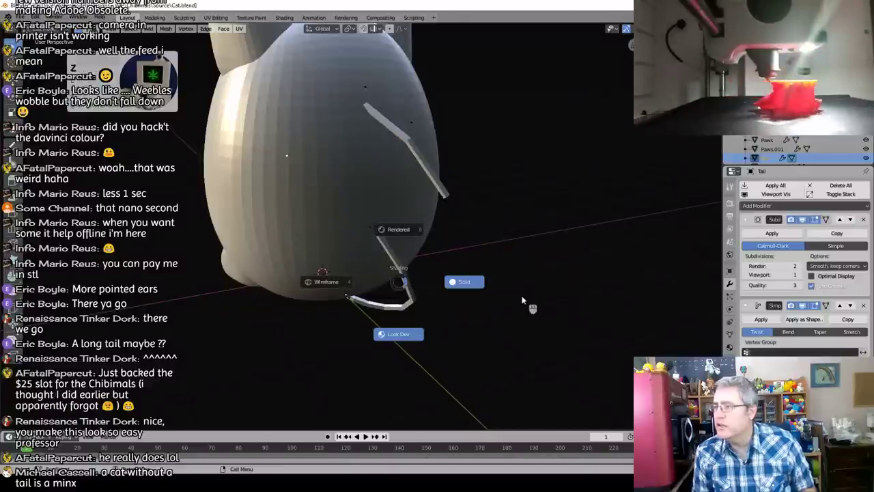
middle_click(539, 318)
click(492, 348)
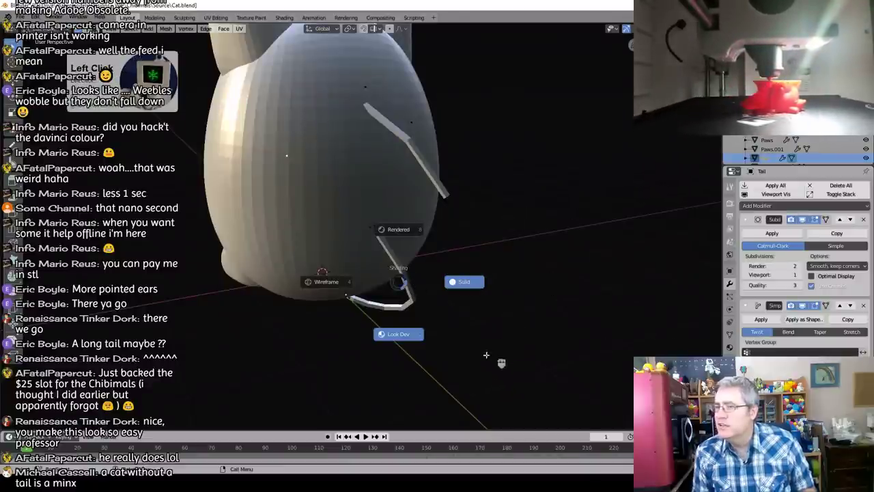
mouse_move(322, 345)
middle_down()
mouse_move(384, 298)
mouse_move(453, 303)
mouse_move(313, 302)
mouse_move(307, 330)
mouse_move(332, 347)
mouse_move(351, 323)
mouse_move(372, 320)
middle_up()
key(Tab)
key(Tab)
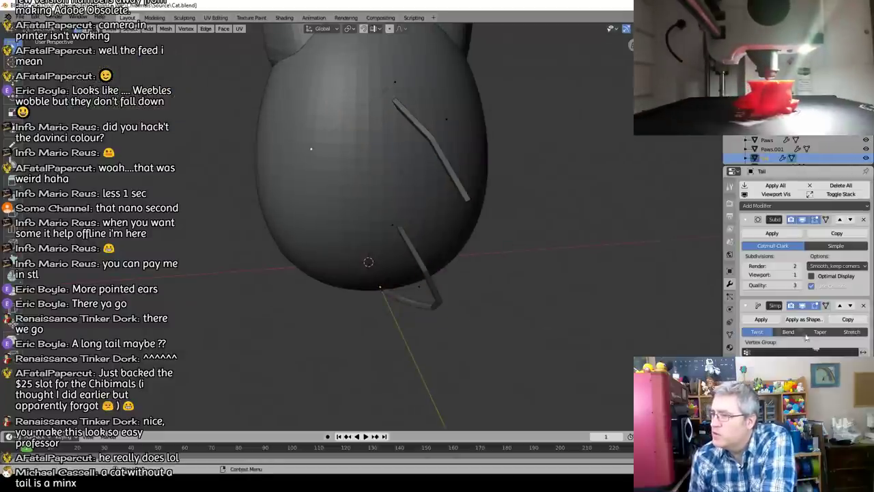
Step: Replace the tail's Simple Deform modifier with a Shrinkwrap targeting BaseBody, placed between the Subdivision and Skin modifiers
click(865, 306)
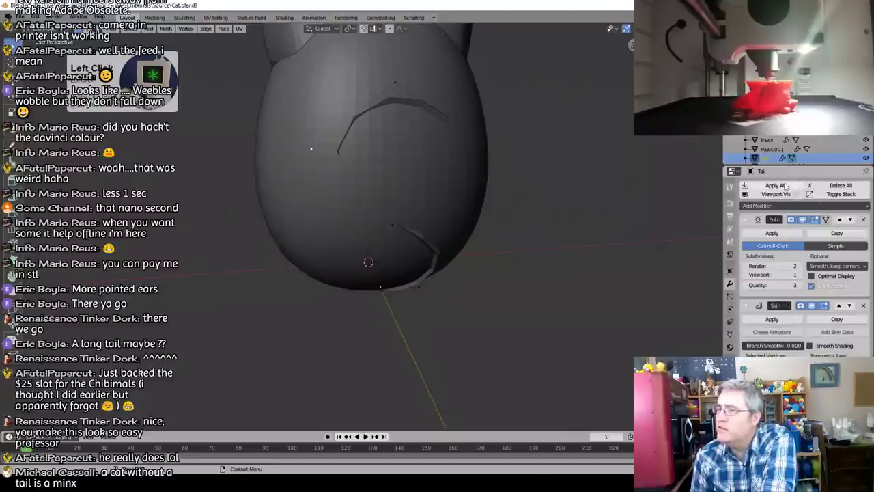
click(772, 205)
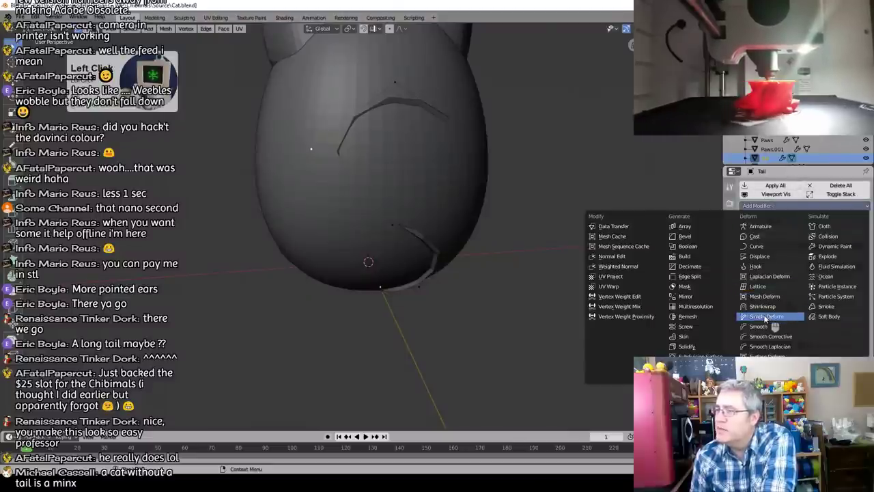
scroll(799, 273, down, 3)
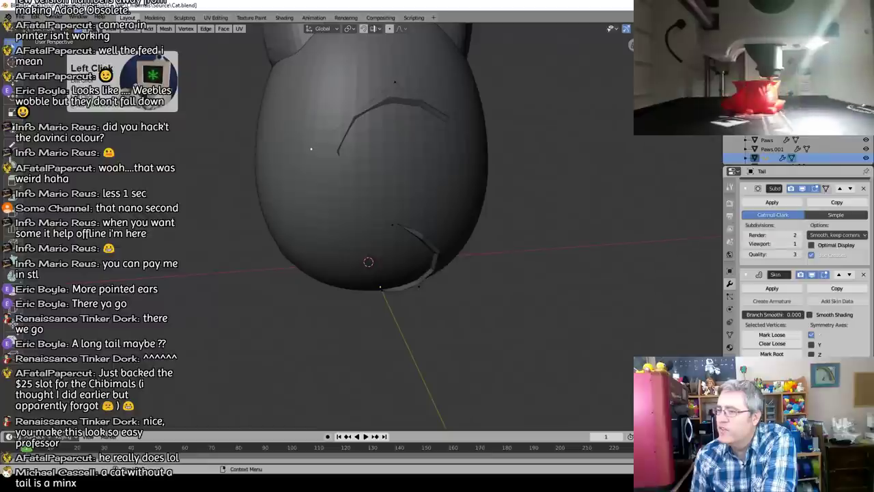
click(459, 204)
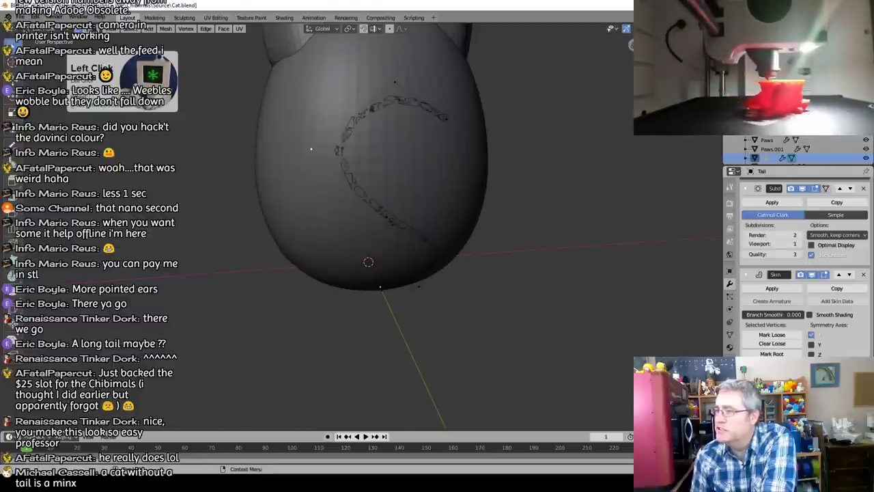
click(839, 379)
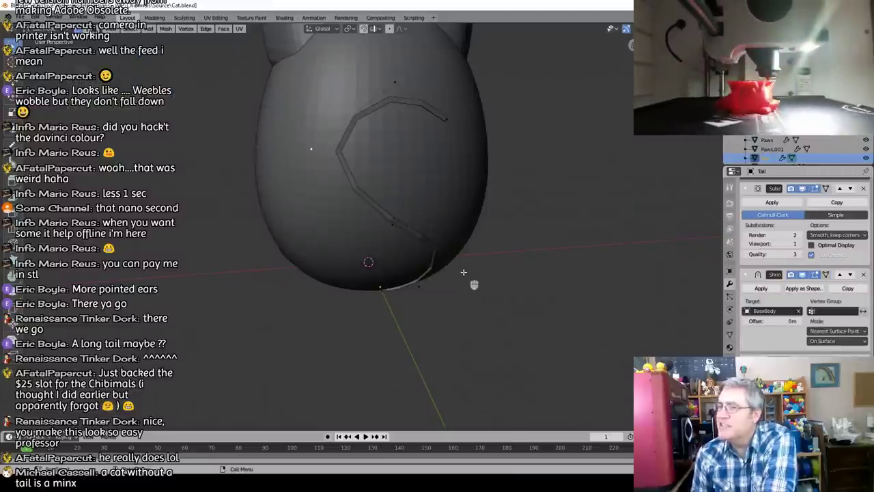
Step: Select all the tail's vertices and set their mean skin radius to 3 in both directions
key(a)
key(n)
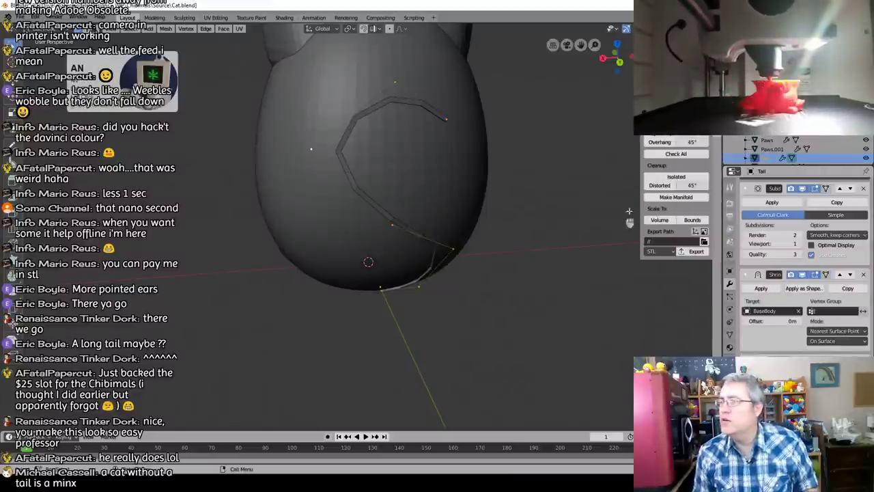
middle_drag(523, 201, 454, 299)
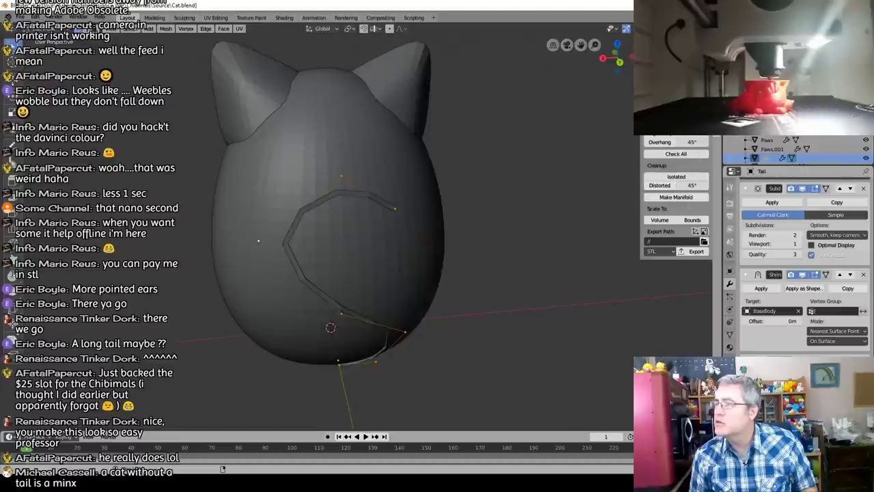
click(717, 48)
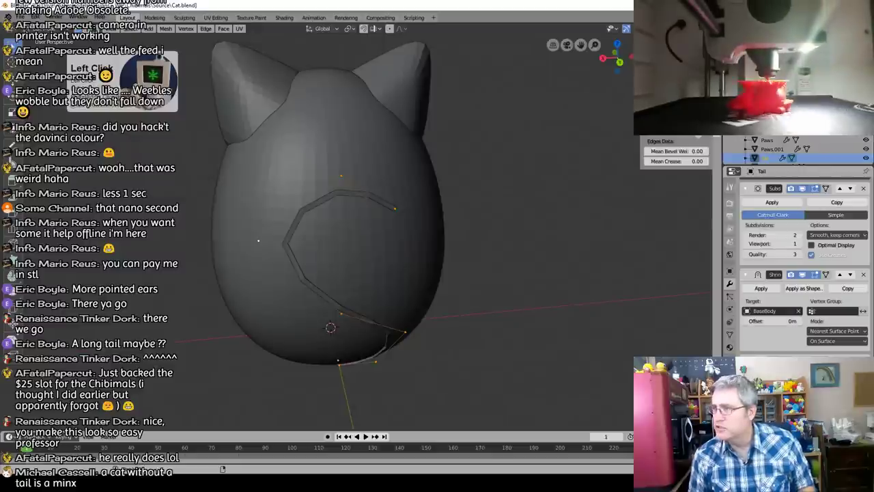
key(KP_3)
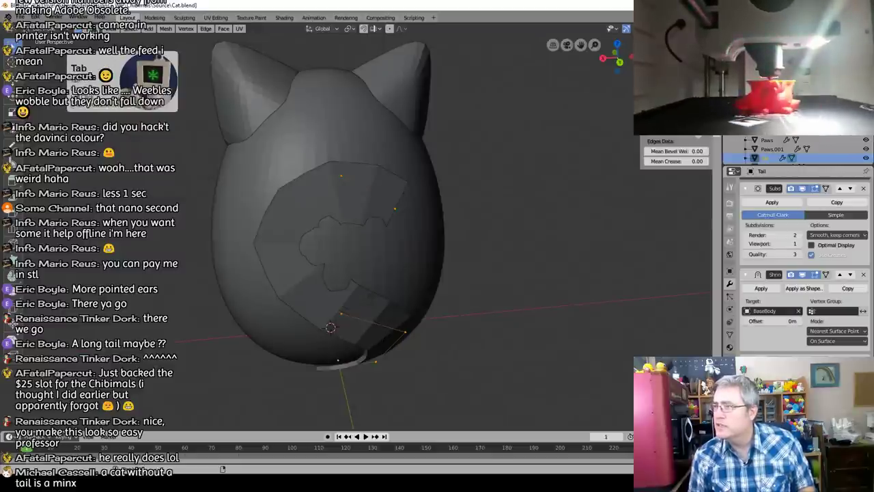
key(KP_Enter)
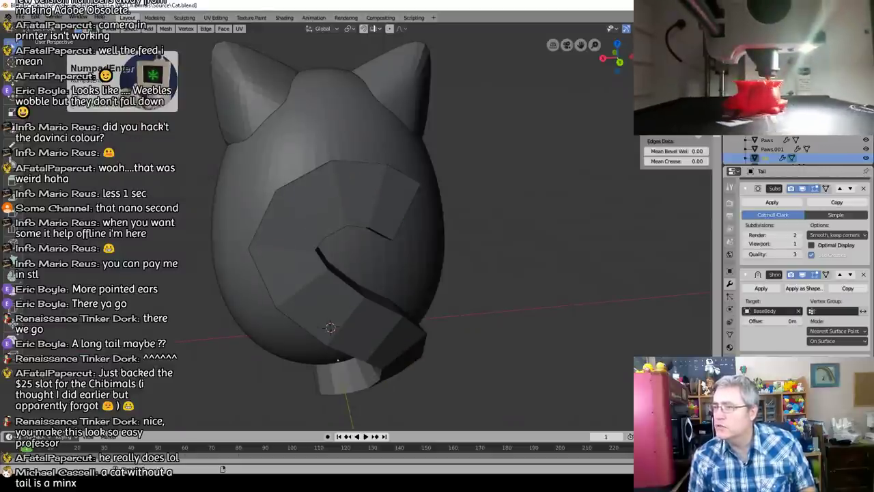
middle_drag(382, 250, 398, 266)
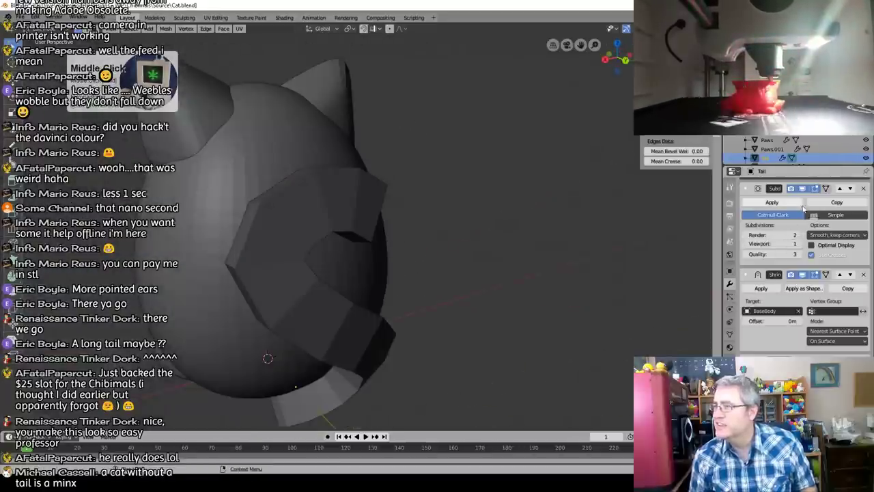
Step: Duplicate the tail's Subdivision modifier and place the copy after the Skin modifier at the end of the stack
click(836, 202)
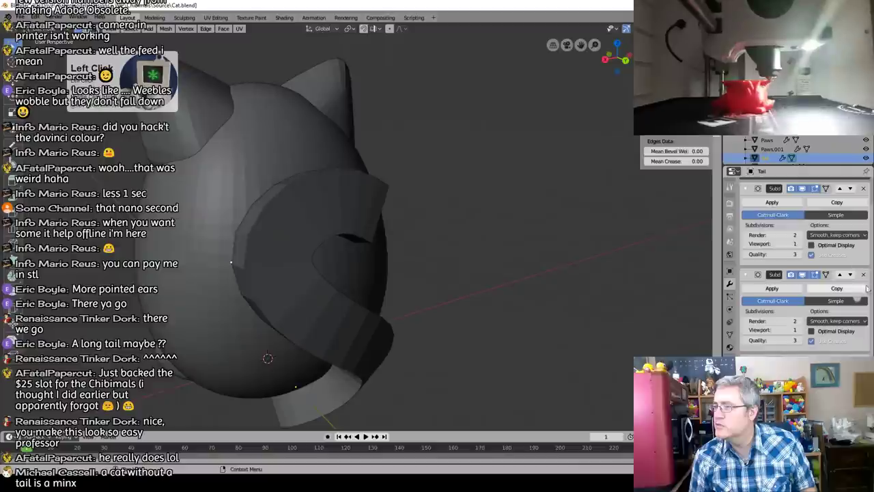
click(850, 275)
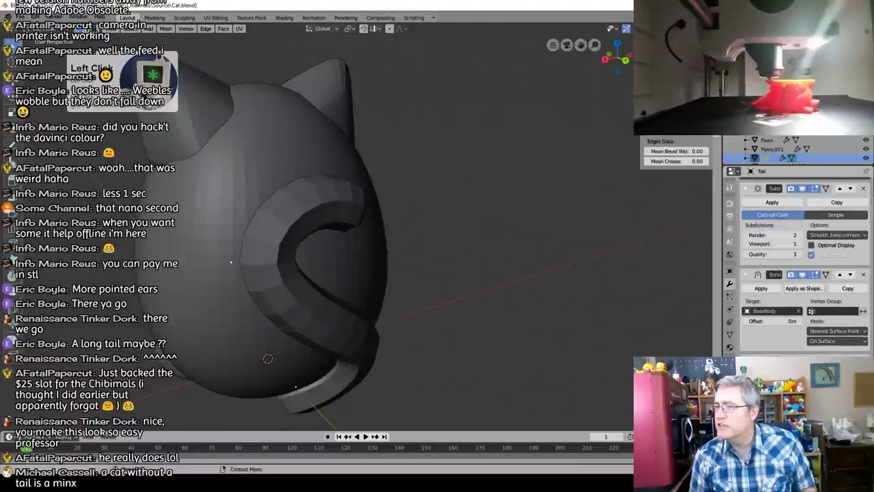
middle_drag(320, 243, 369, 235)
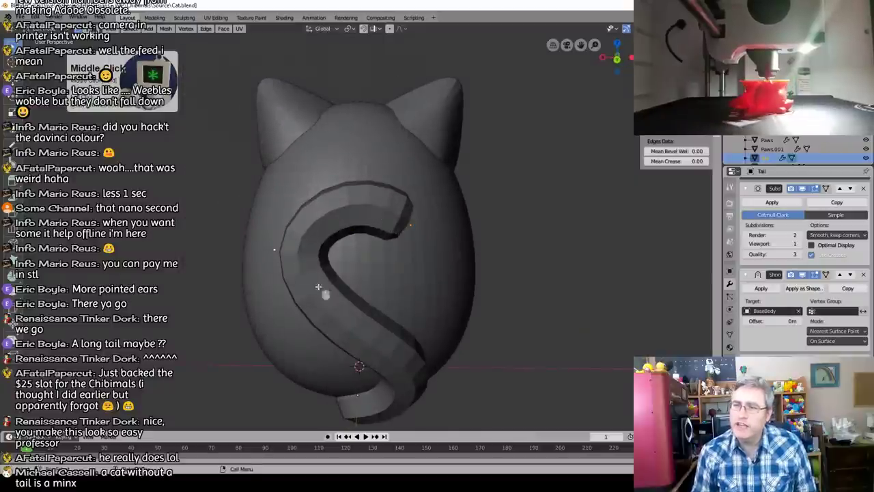
middle_drag(409, 351, 400, 244)
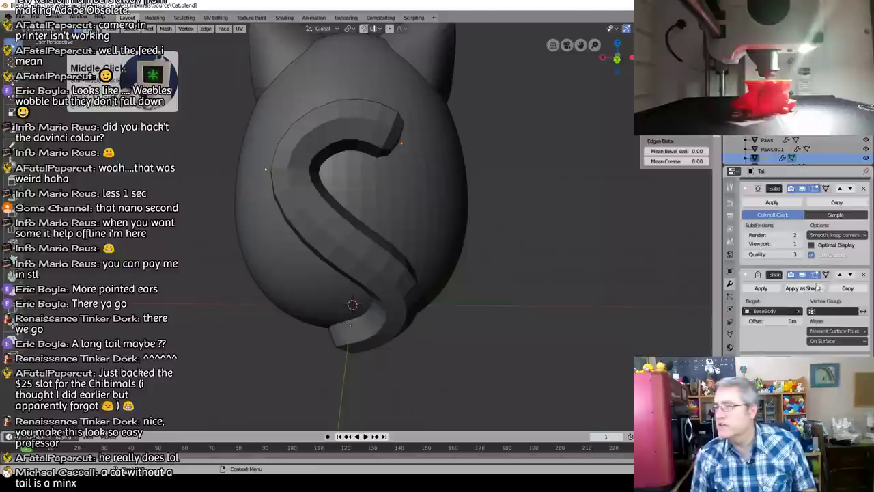
scroll(818, 285, up, 2)
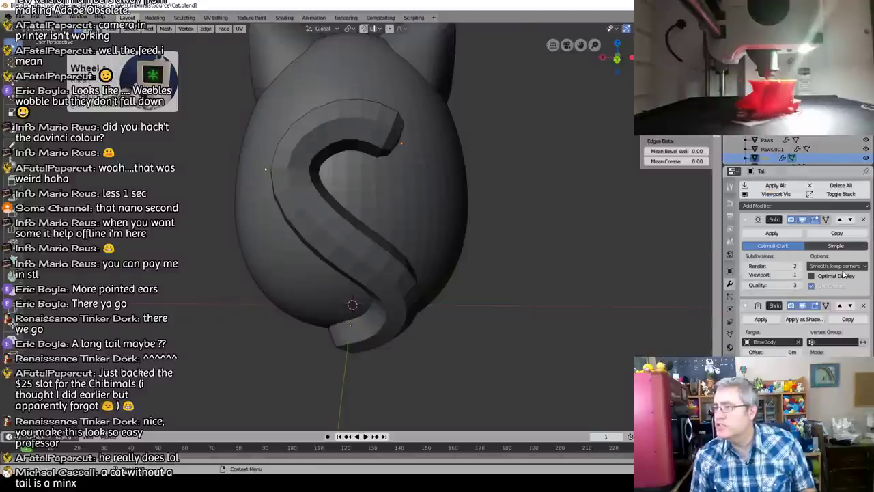
Step: Switch to Object Mode and isolate the tail alone in local view
key(KP_Divide)
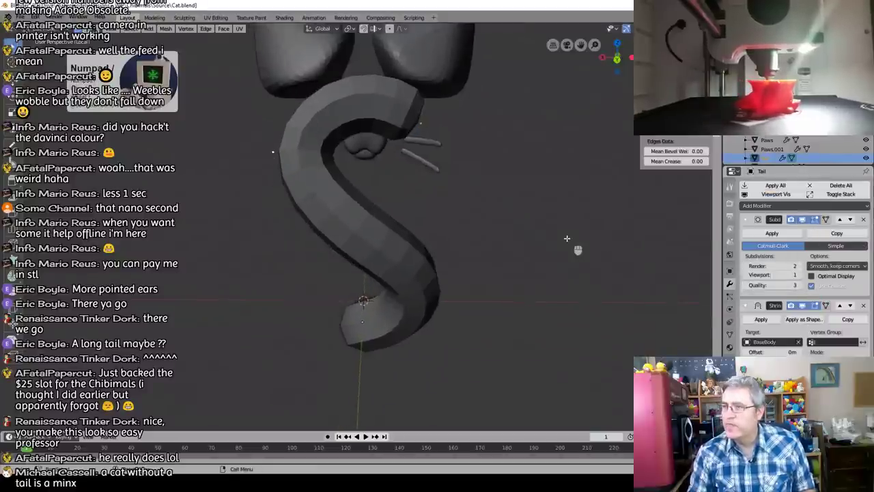
middle_drag(517, 239, 356, 239)
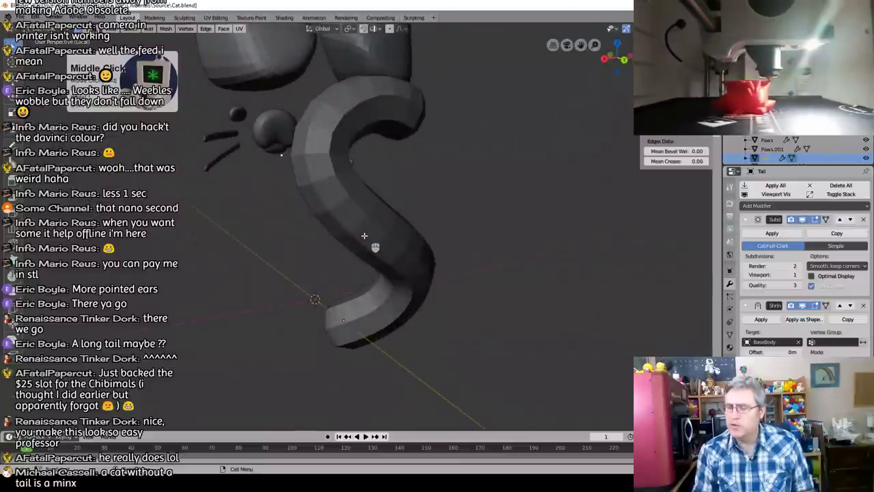
key(KP_Divide)
key(Tab)
click(373, 260)
click(500, 284)
click(358, 276)
key(KP_Divide)
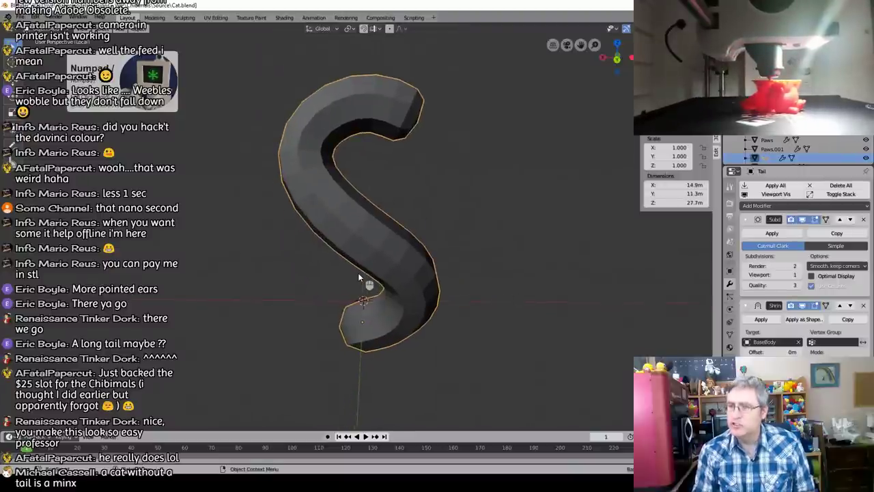
Step: Hide all the tail's modifiers in the viewport, and toggle only the first Subdivision to compare the raw and smoothed paths
click(775, 194)
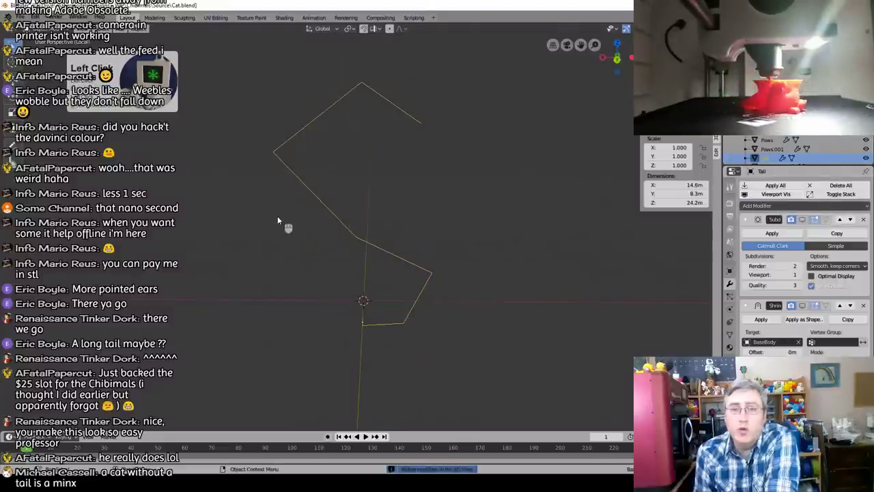
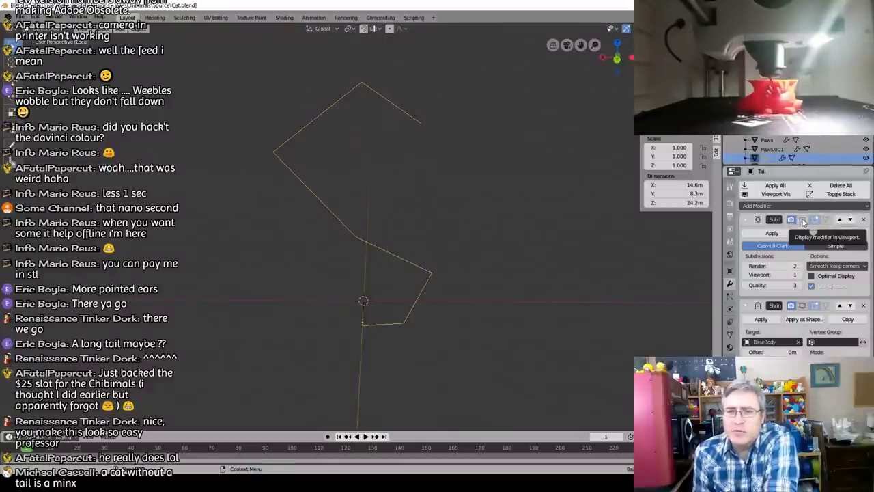
click(803, 220)
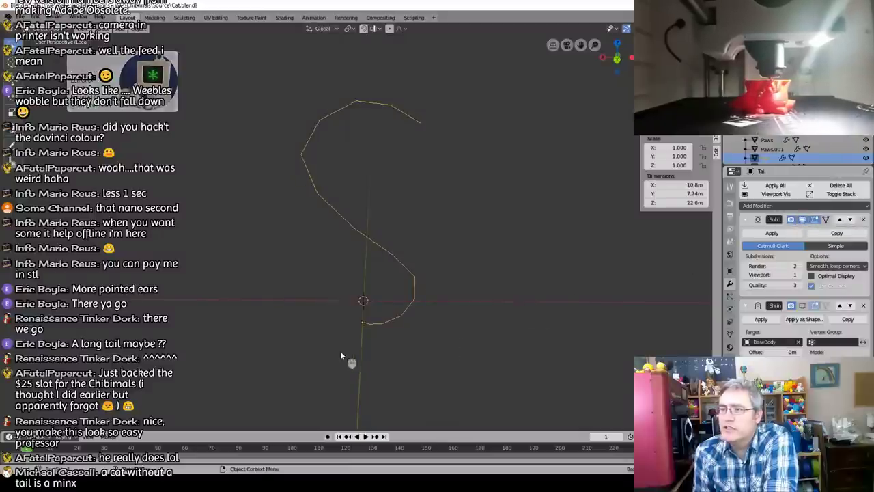
click(803, 221)
middle_drag(456, 332, 451, 306)
click(804, 219)
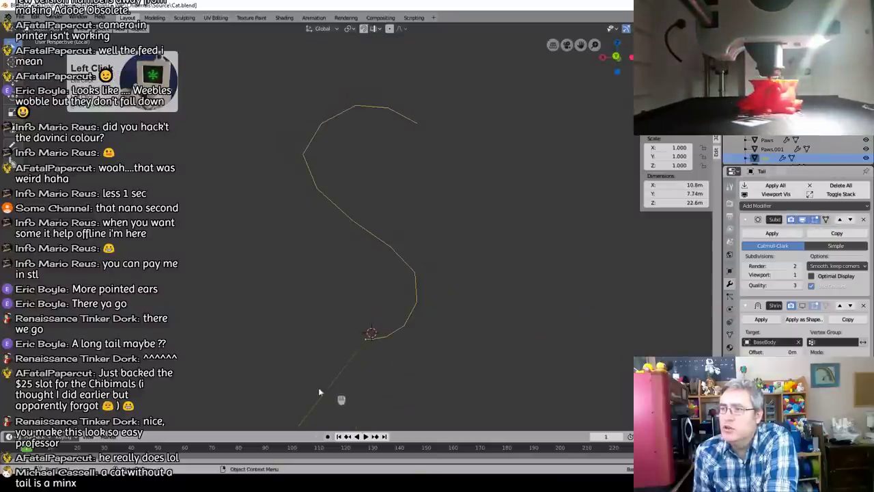
middle_drag(442, 199, 482, 232)
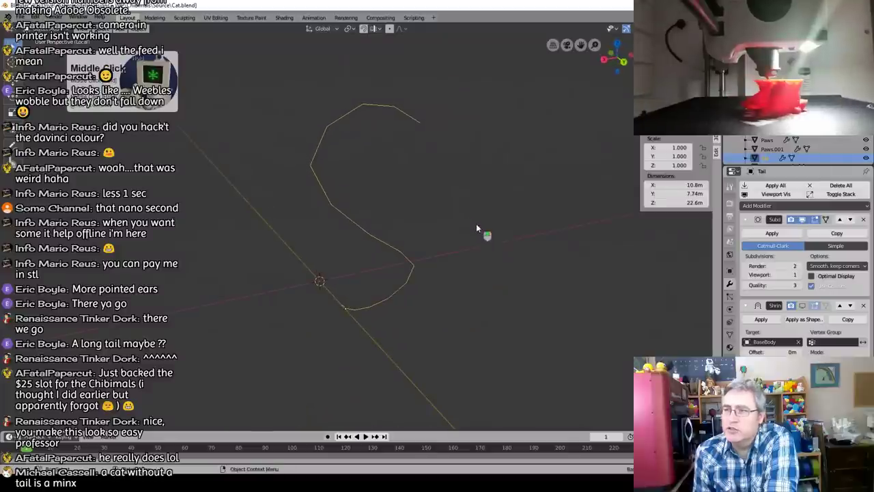
Step: Show the Shrinkwrap and Skin modifiers in the viewport again, examining how each one shapes the tail
click(803, 305)
middle_drag(611, 301, 364, 271)
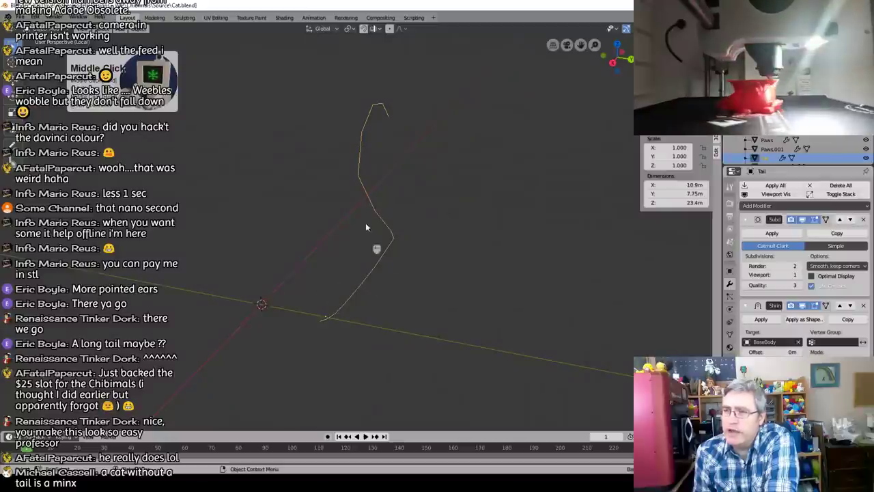
middle_drag(360, 140, 461, 222)
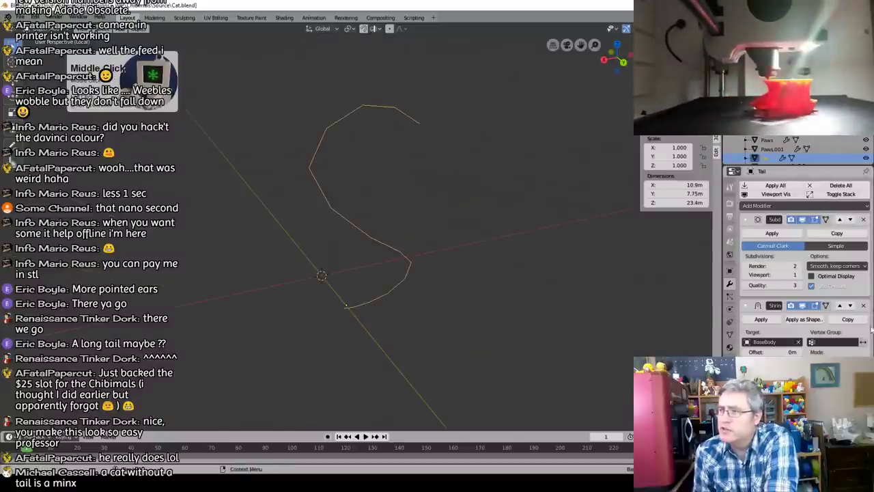
scroll(812, 344, down, 2)
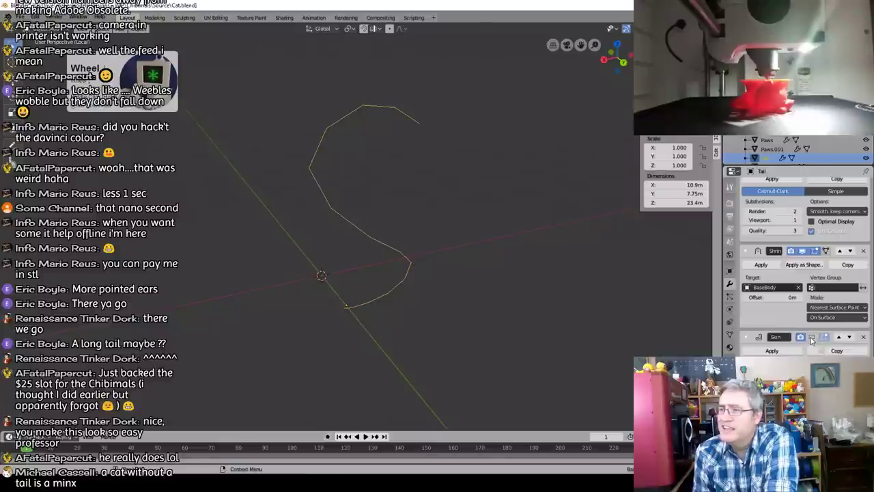
click(812, 338)
middle_drag(543, 263, 365, 210)
Step: Select all the tail's vertices in Edit Mode and reduce their mean skin radius, making the tail thinner and flatter
key(Tab)
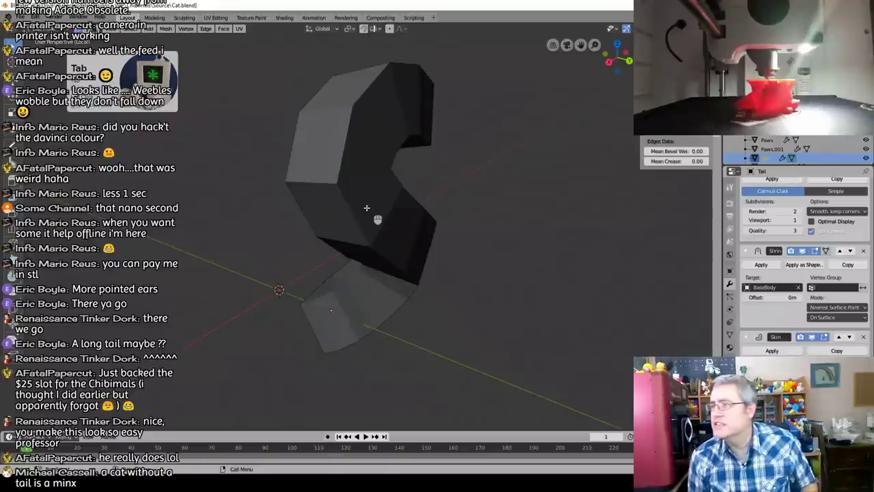
key(a)
click(682, 138)
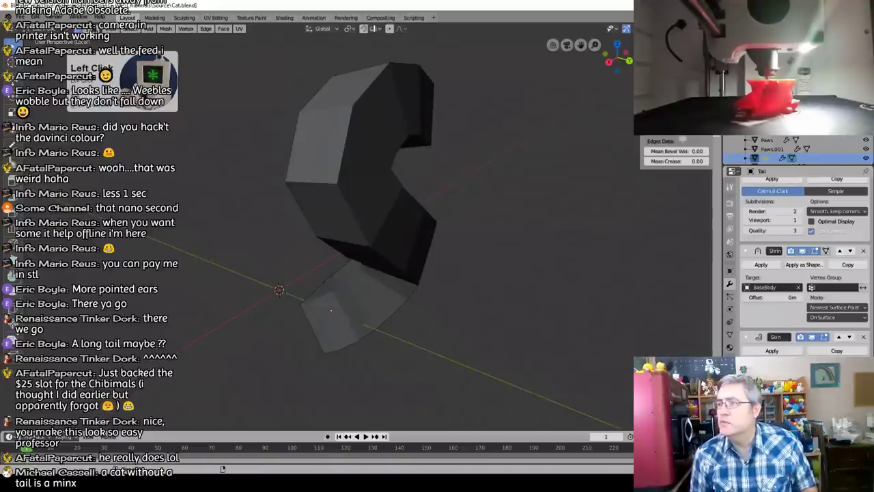
key(KP_Enter)
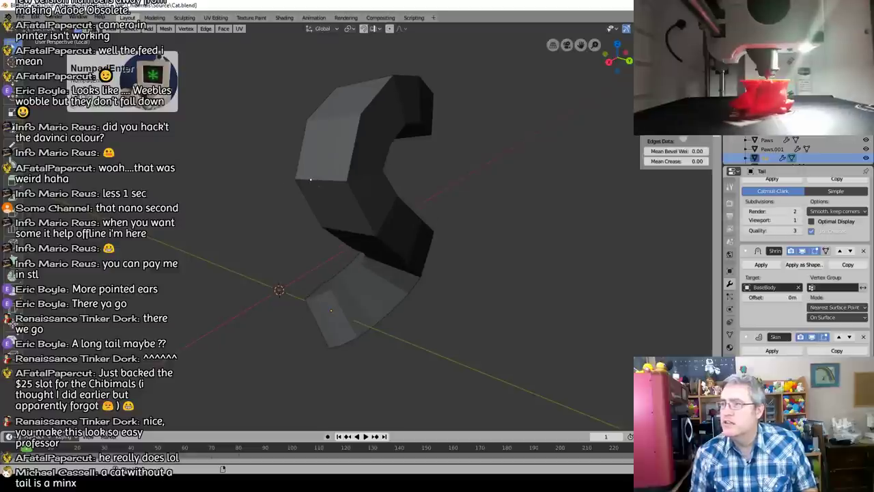
click(222, 469)
key(KP_Enter)
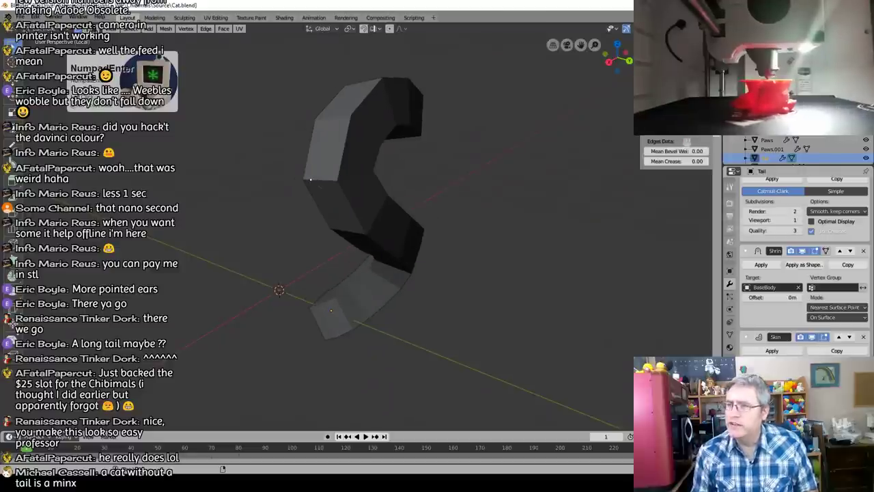
middle_drag(637, 145, 590, 143)
click(222, 469)
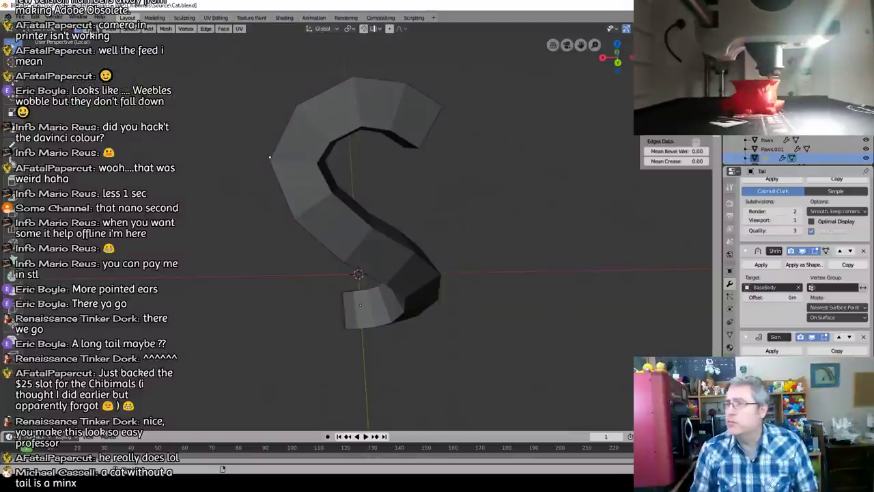
middle_drag(314, 184, 459, 218)
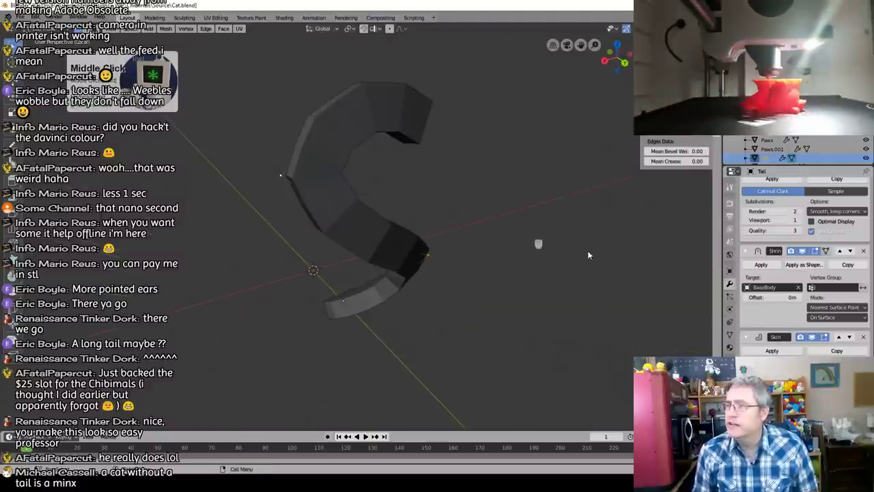
Step: Show the last Subdivision modifier in the viewport again and increase the flattened skin radius to make the tail rounder
scroll(800, 273, down, 2)
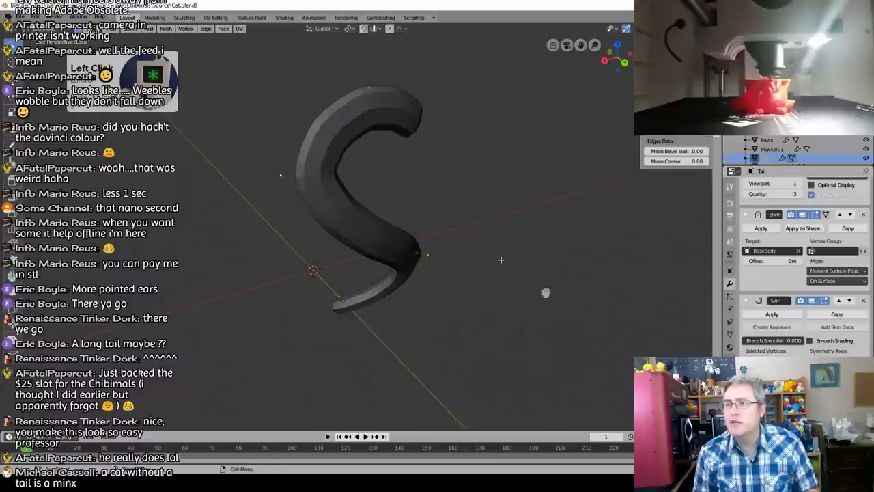
middle_drag(535, 281, 457, 248)
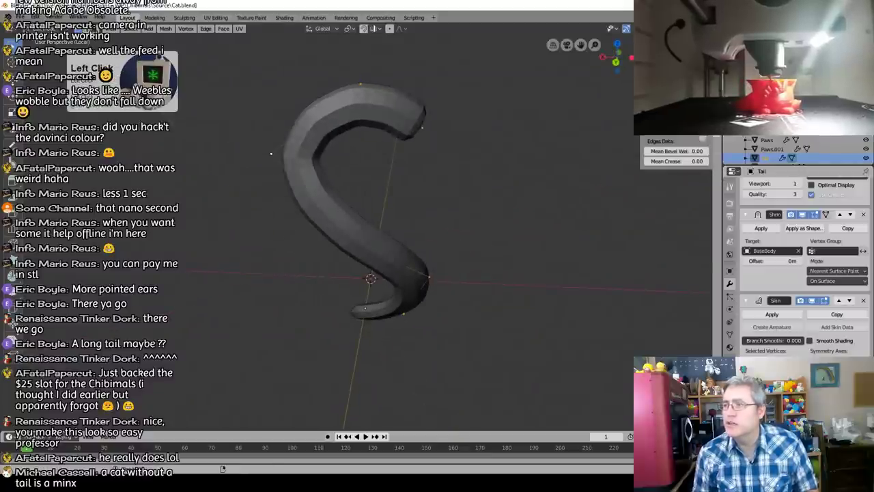
text(1)
key(Return)
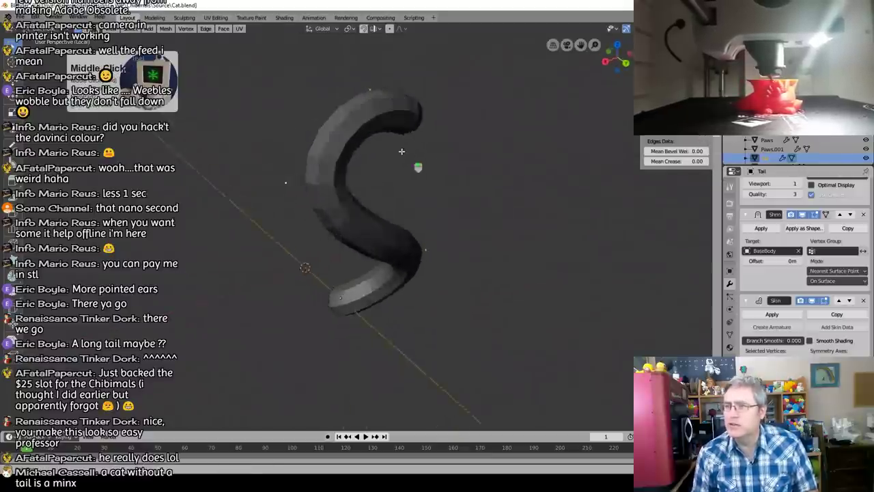
Step: Select the vertex at the tail's upper tip and reduce its skin radius to taper the end
click(430, 137)
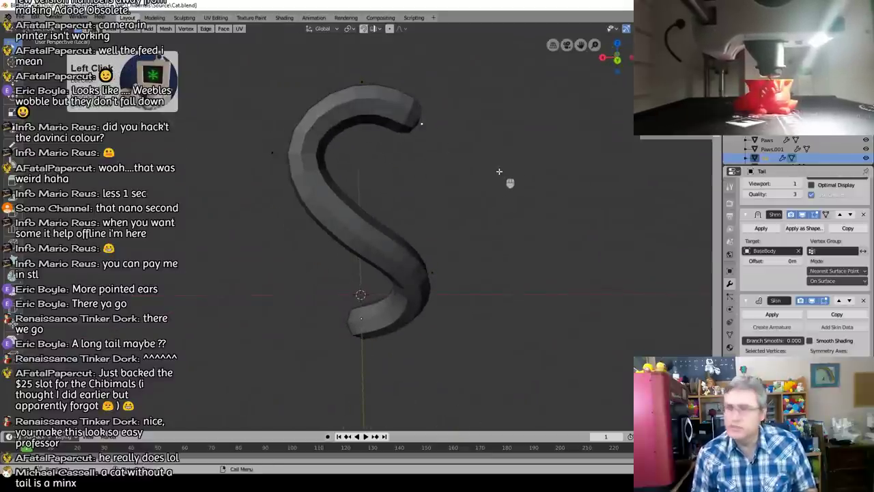
key(e)
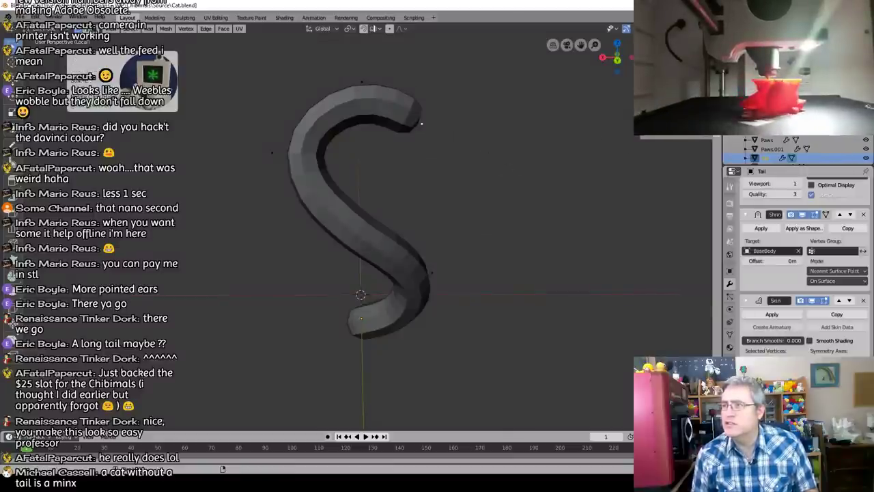
click(421, 123)
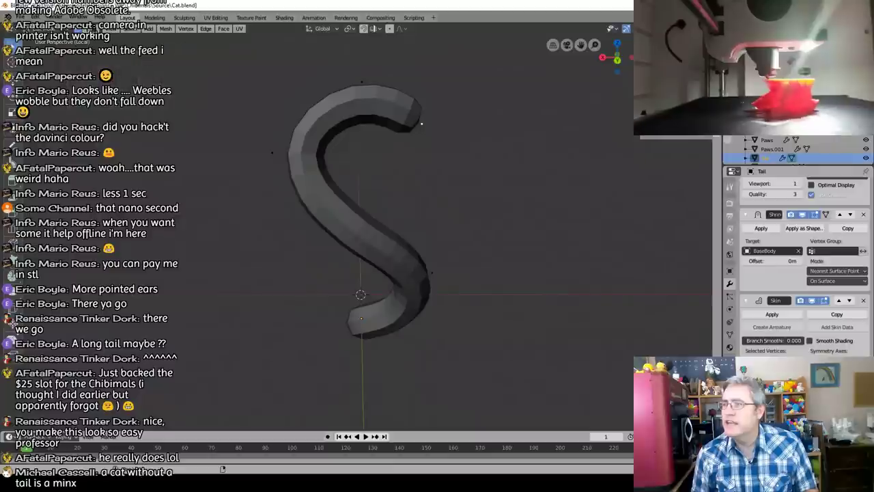
key(KP_Enter)
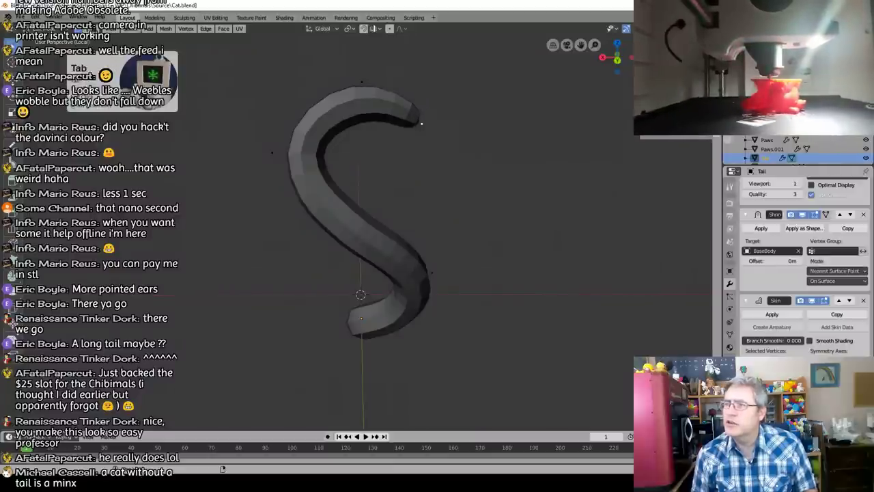
Step: Select the vertex at the tail's upper outer bend and increase its skin radius
click(327, 120)
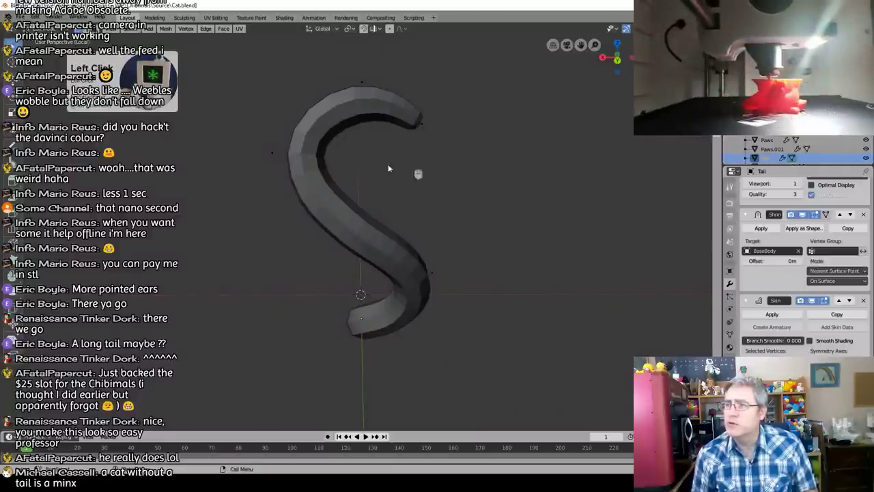
click(288, 161)
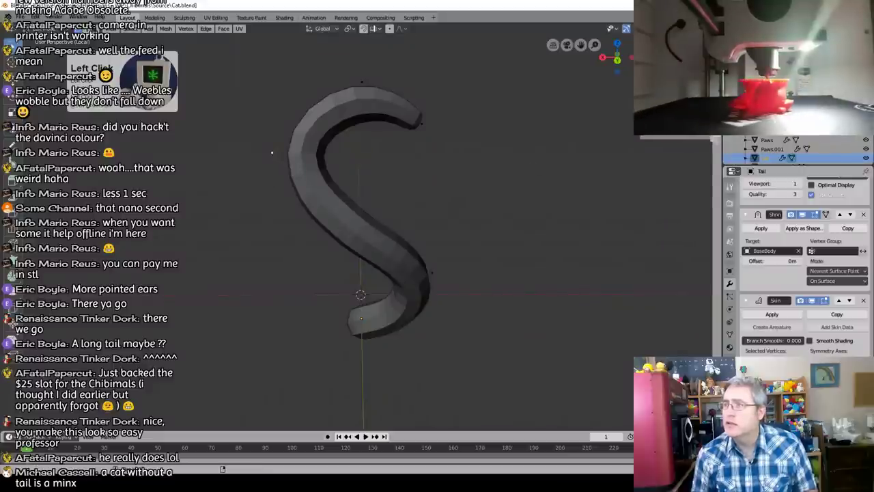
key(Tab)
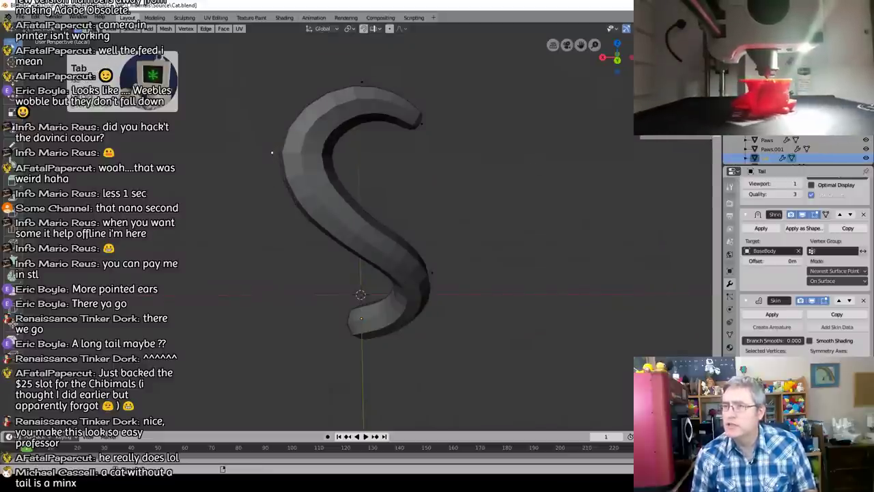
Step: Adjust the skin radius of the tail's lower bend and base vertices, making this part of the tail slimmer
click(434, 270)
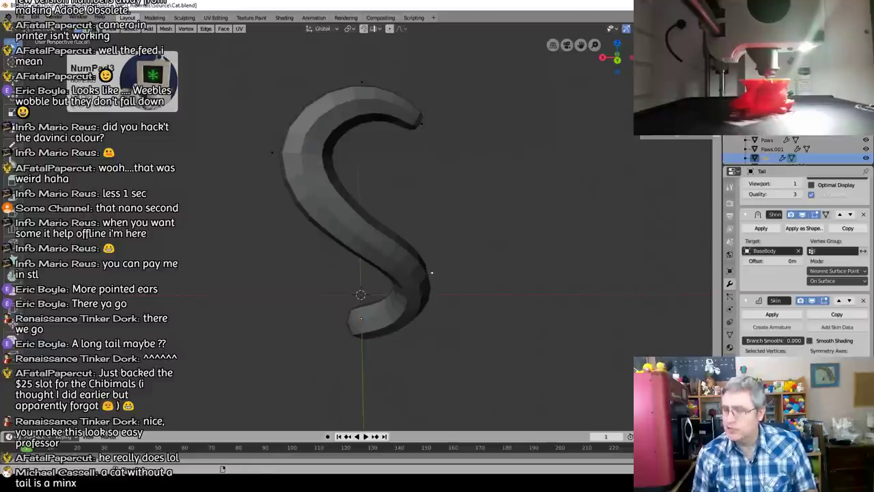
key(KP_Enter)
middle_drag(521, 330, 432, 266)
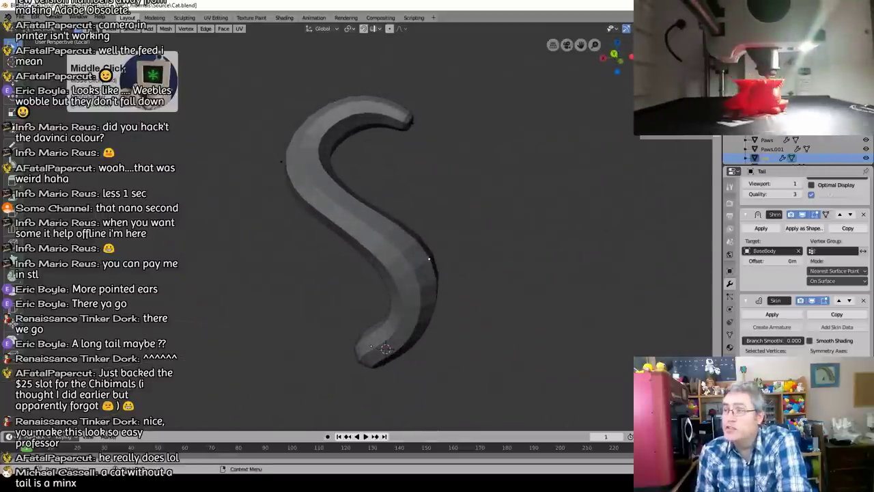
key(ctrl+z)
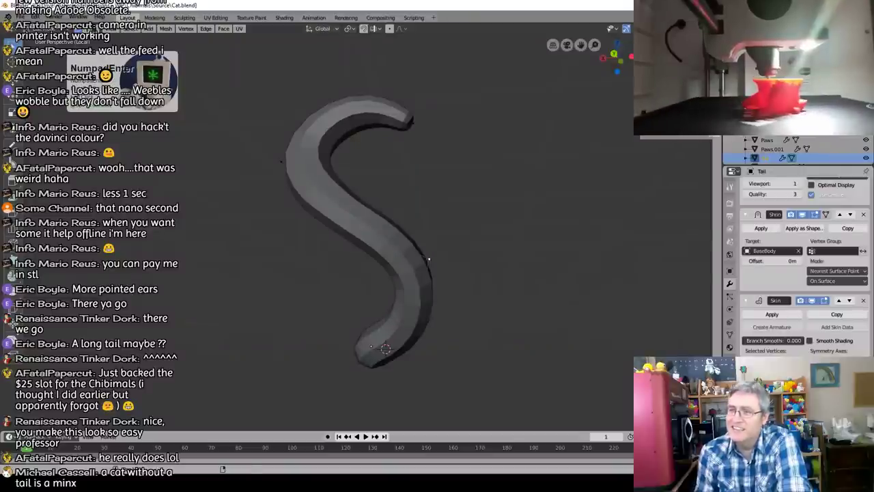
click(342, 230)
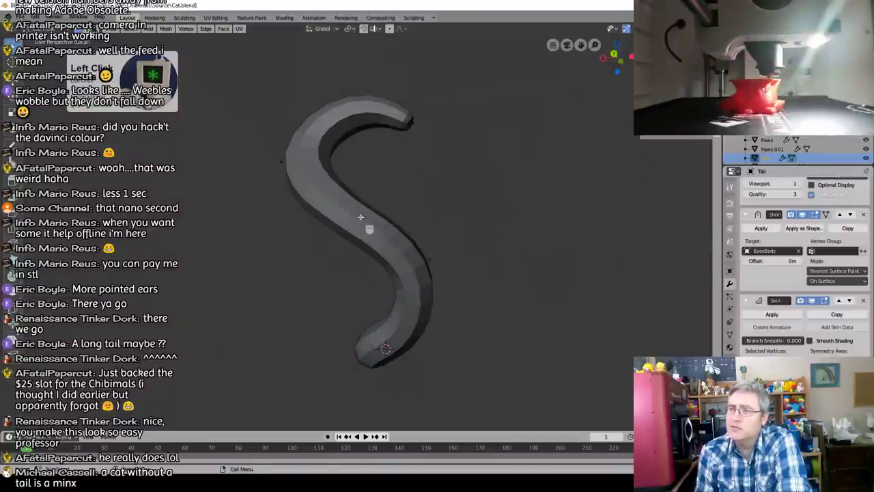
middle_drag(360, 219, 390, 246)
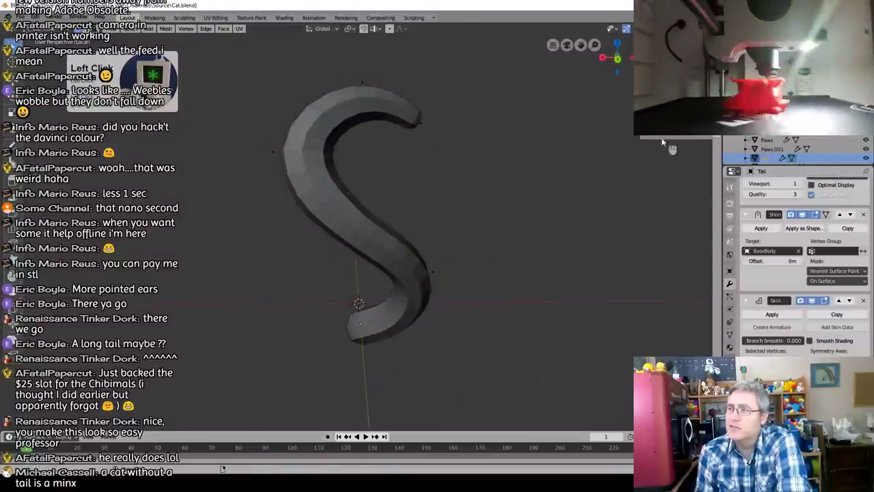
key(KP_Enter)
middle_drag(491, 264, 532, 224)
click(689, 145)
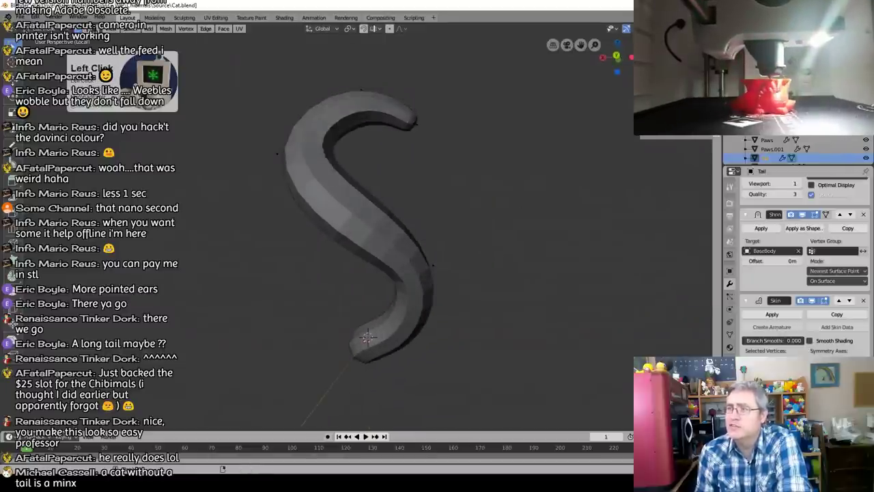
Step: Leave local view and inspect the tail against the cat's body from behind
middle_drag(339, 239, 325, 135)
key(KP_Divide)
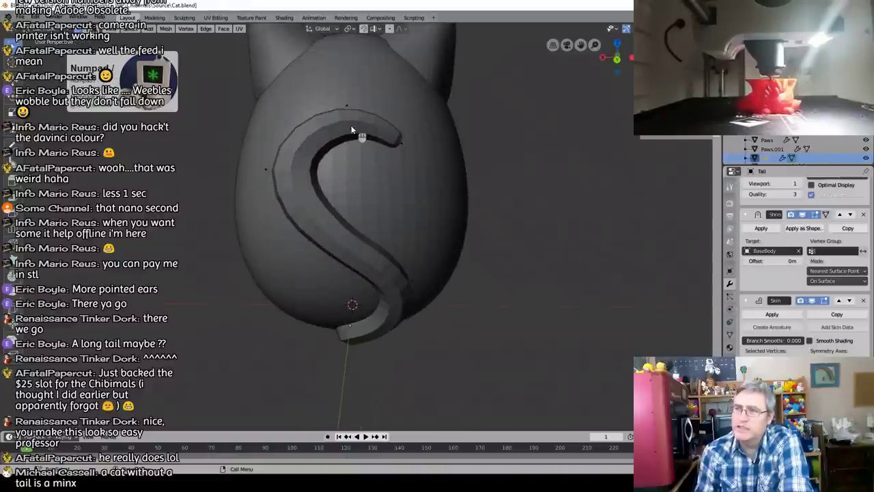
scroll(362, 183, down, 5)
mouse_move(360, 179)
middle_down()
mouse_move(349, 169)
mouse_move(365, 179)
middle_up()
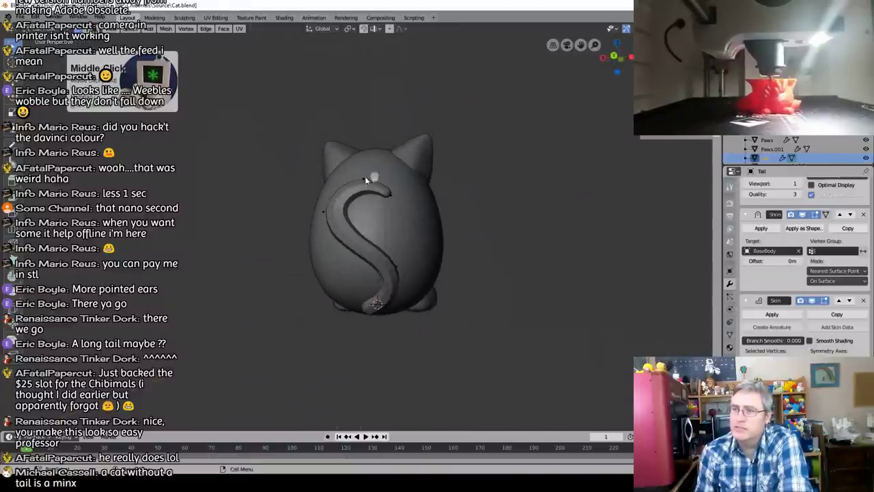
middle_drag(328, 322, 349, 319)
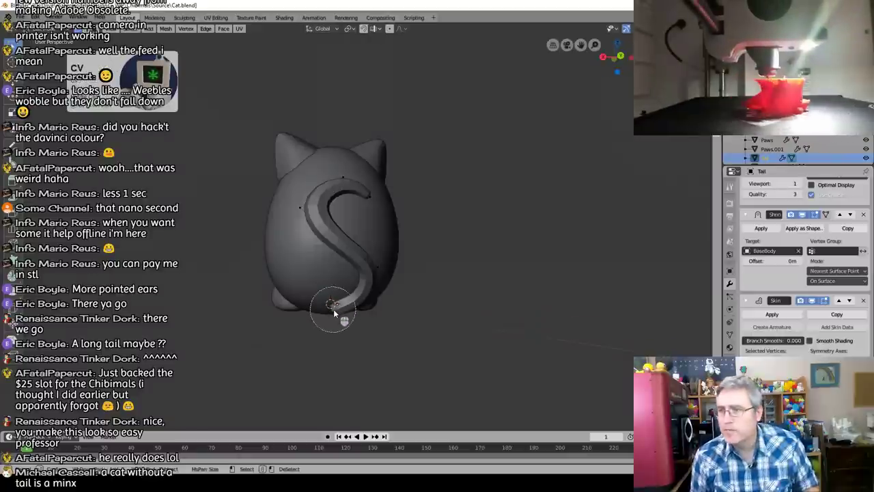
Step: Select the vertex at the tail's base and increase its skin radius
right_click(328, 304)
click(329, 303)
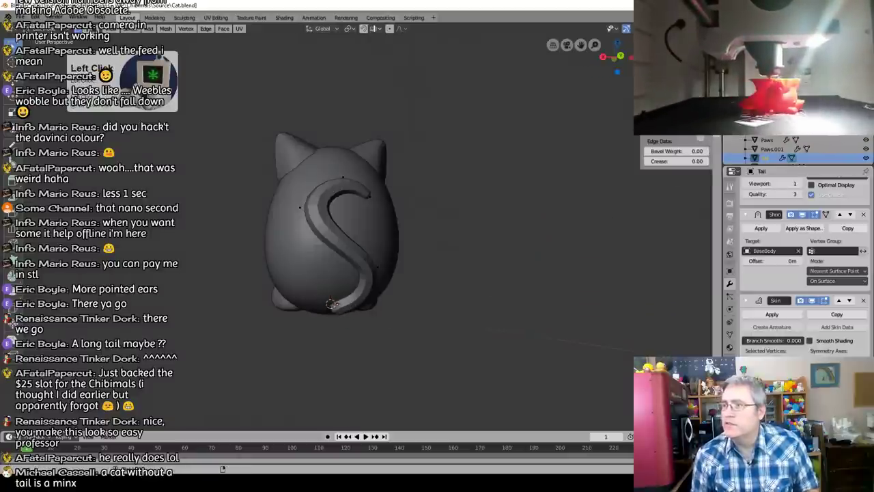
key(KP_Enter)
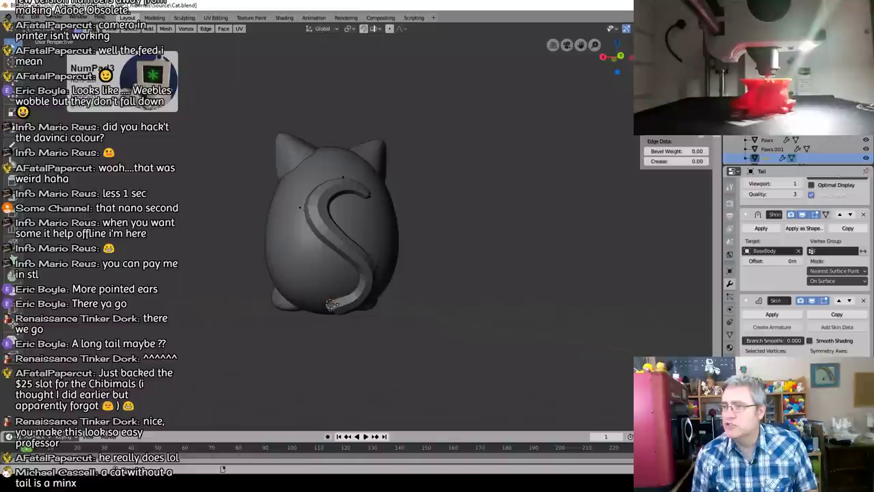
Step: Deselect everything, select the tail's lower bend vertex and increase its skin radius to thicken the bend
middle_drag(587, 250, 499, 268)
scroll(488, 292, up, 3)
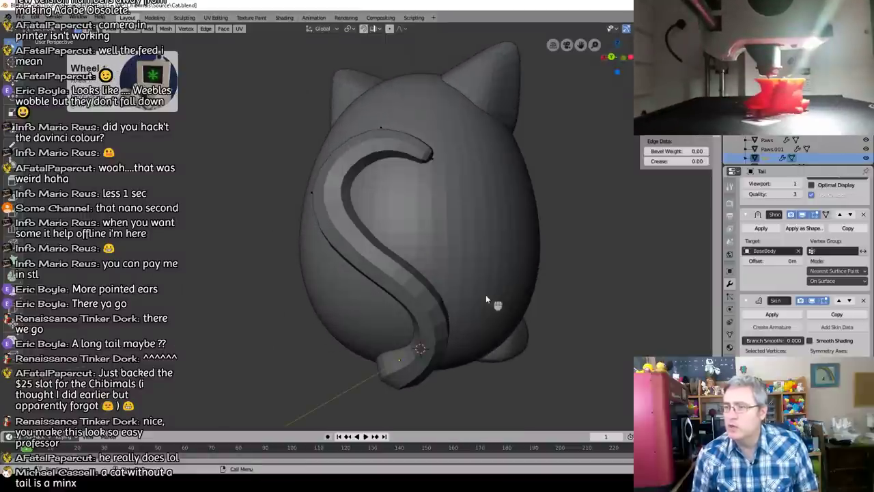
shift+middle_drag(473, 331, 455, 276)
key(c)
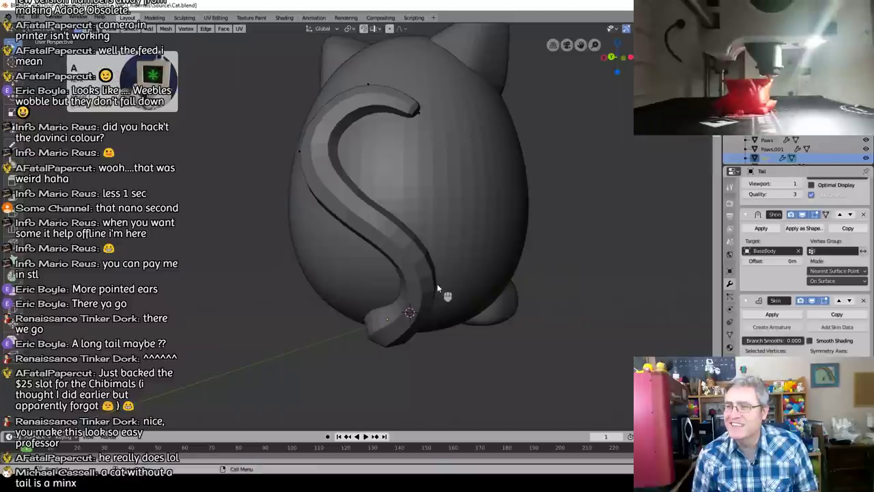
click(439, 274)
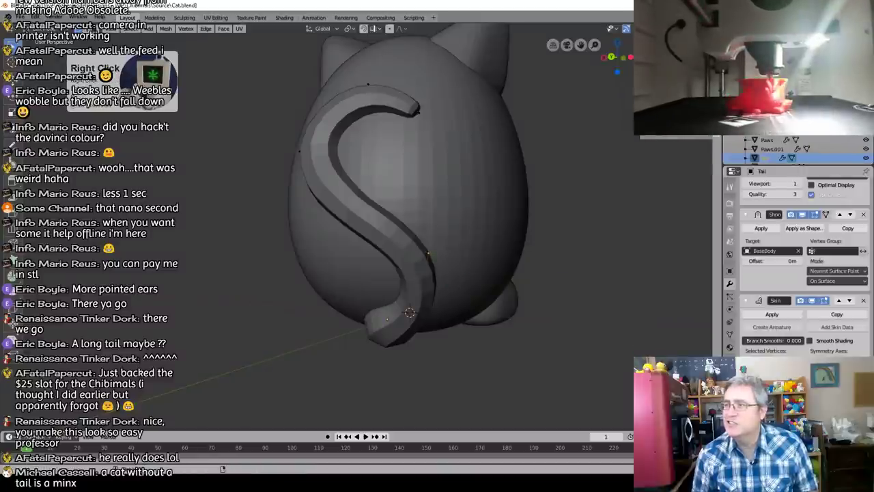
key(KP_Enter)
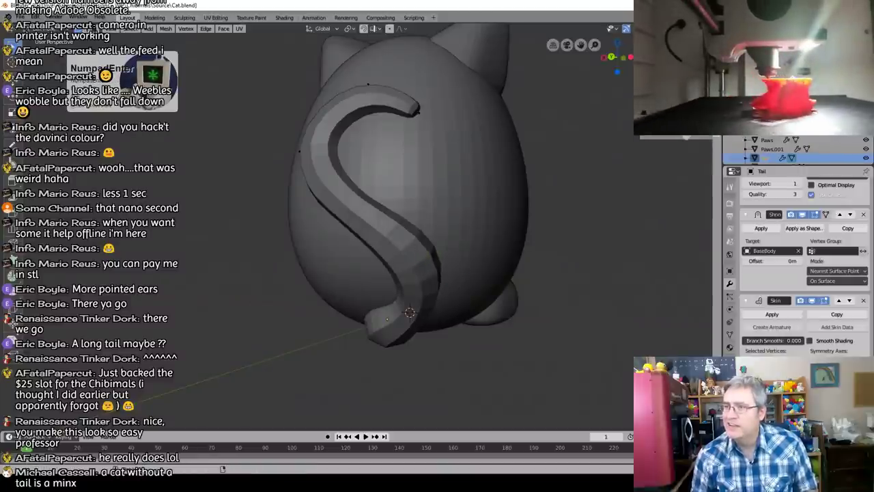
Step: Reselect the tail's base vertex and enlarge its skin radius further to match the thickened lower bend
right_click(418, 322)
click(543, 274)
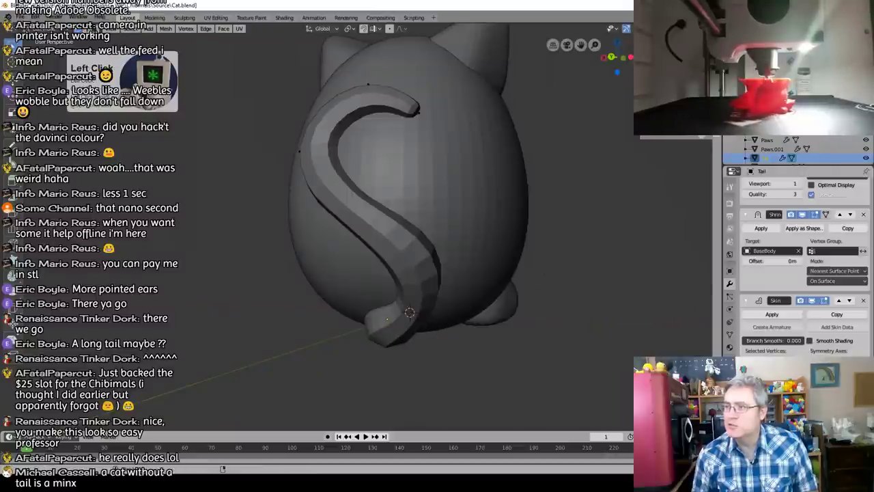
key(KP_3)
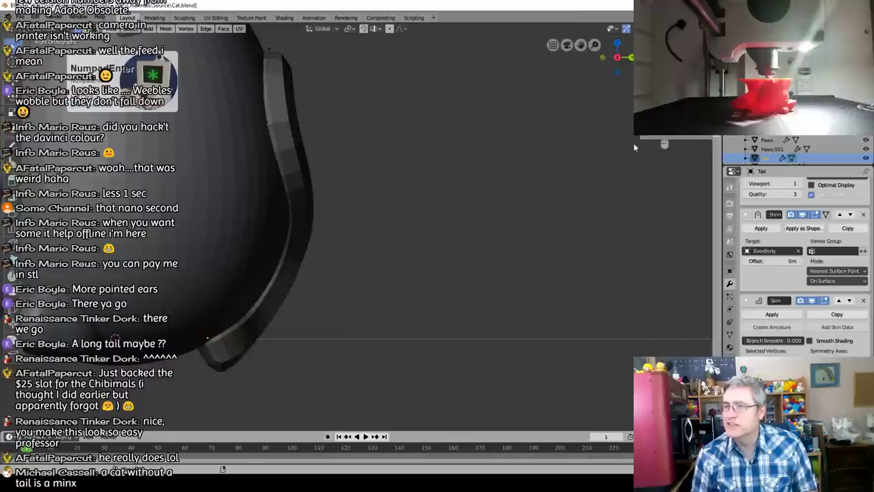
scroll(367, 293, down, 5)
middle_drag(367, 294, 338, 262)
Step: Smooth the tail's faceted surface through its modifier settings and view it from behind
scroll(337, 262, up, 3)
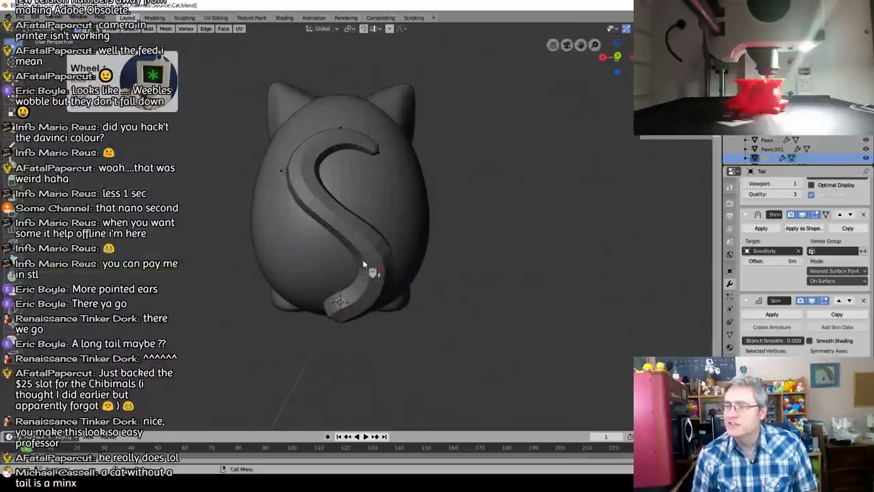
scroll(799, 267, down, 2)
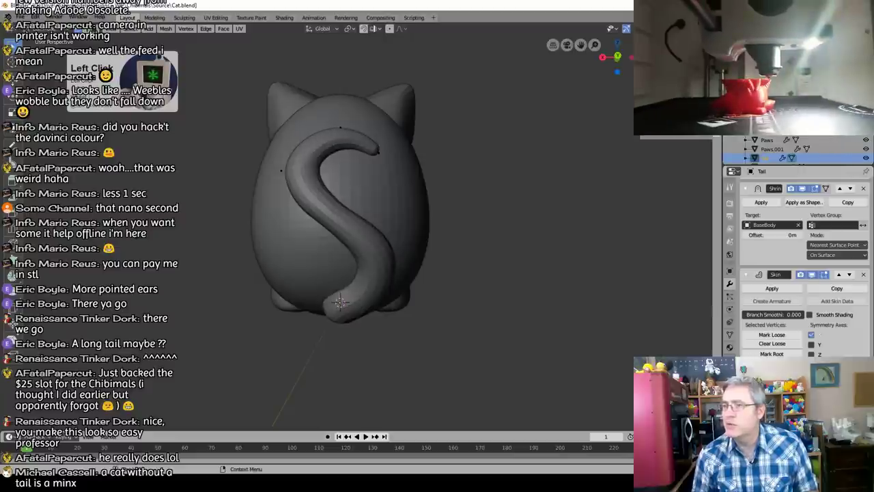
middle_drag(420, 285, 343, 254)
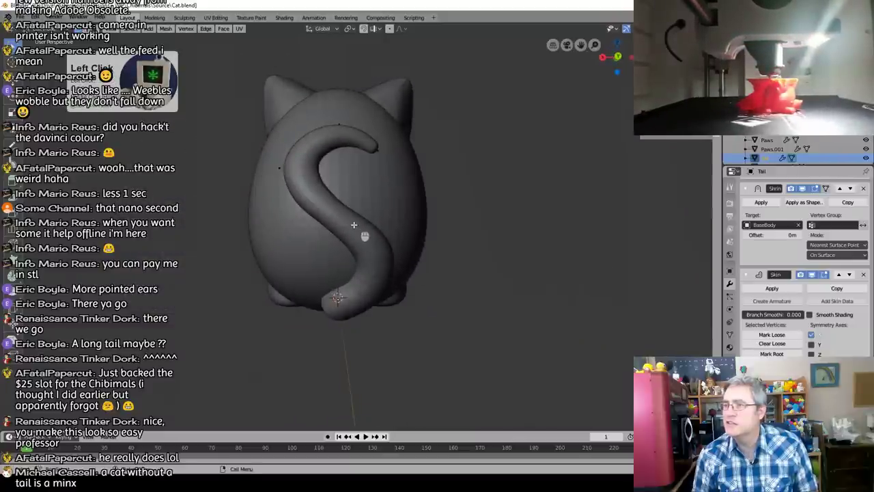
Step: Select the tail's upper outer bend vertex and try several skin radius values to thicken that section
key(a)
click(359, 234)
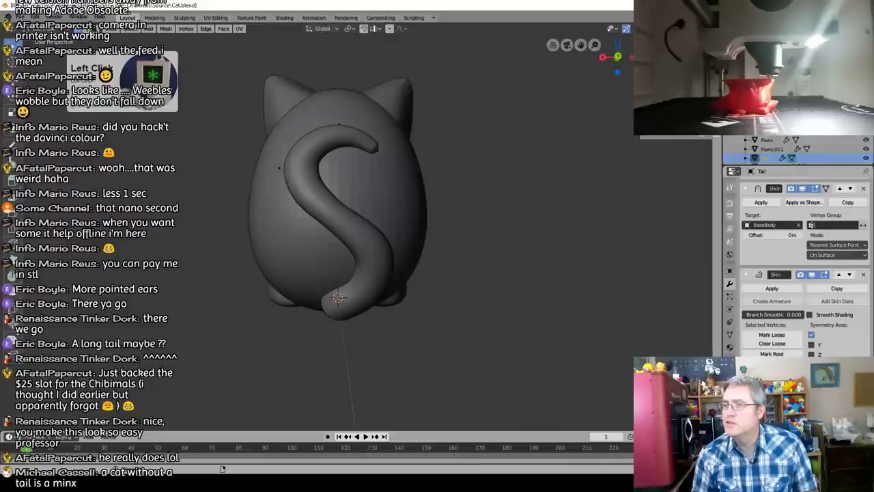
key(KP_3)
key(KP_Enter)
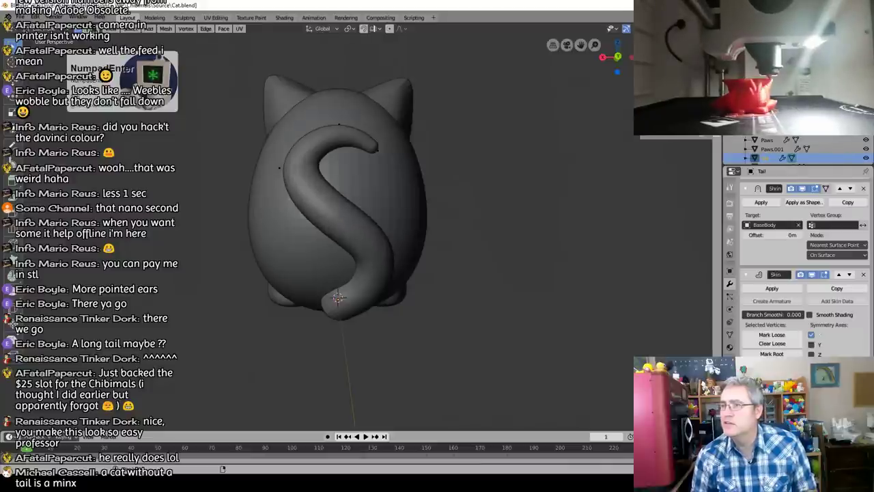
key(KP_2)
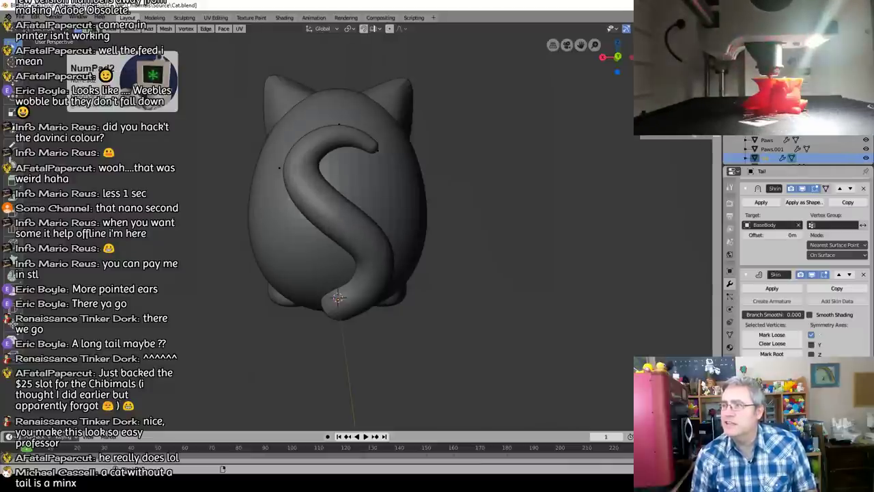
key(KP_Enter)
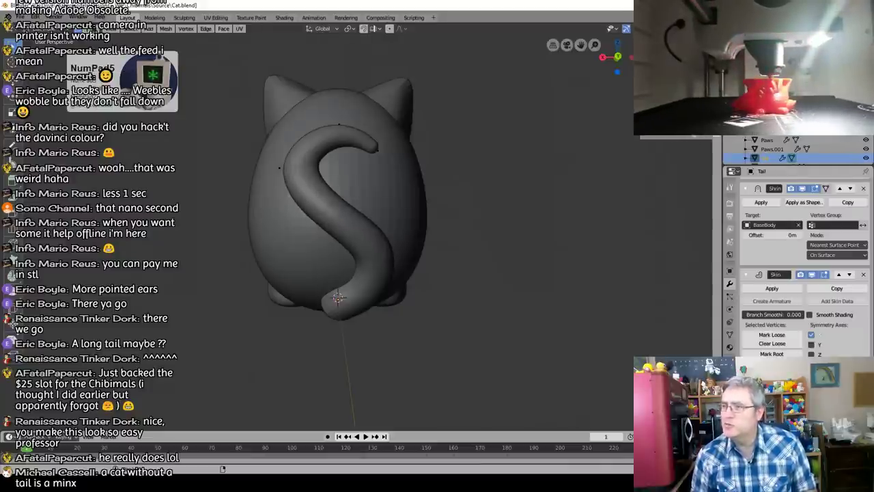
Step: Select the vertex at the tail's tip and increase its skin radius to give the tail a rounded, bulbous end
middle_drag(475, 290, 425, 218)
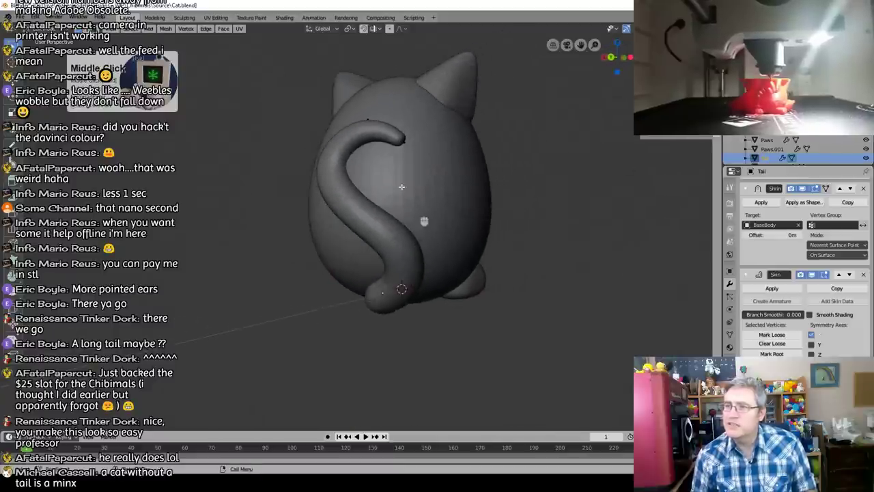
click(370, 122)
click(404, 142)
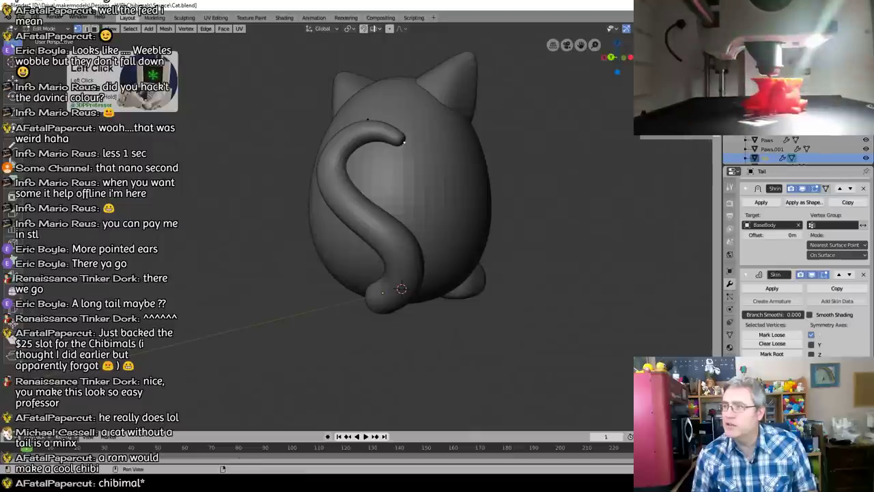
key(ctrl+a)
text(3)
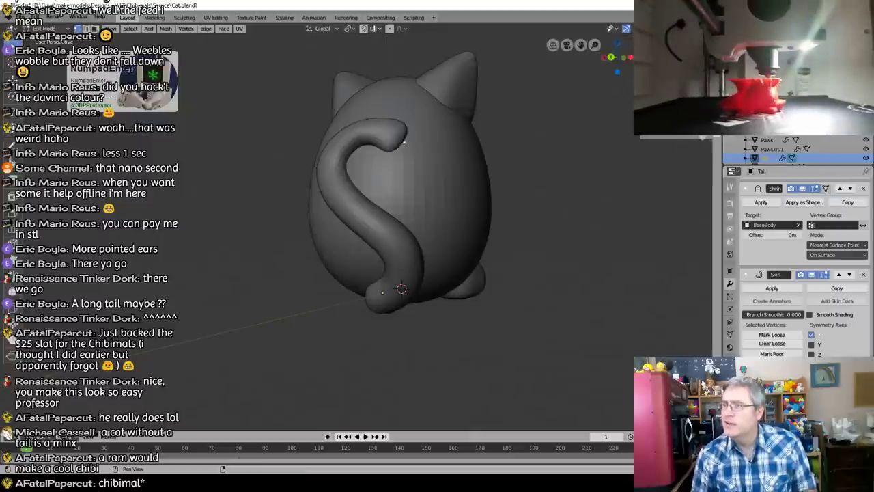
key(KP_Enter)
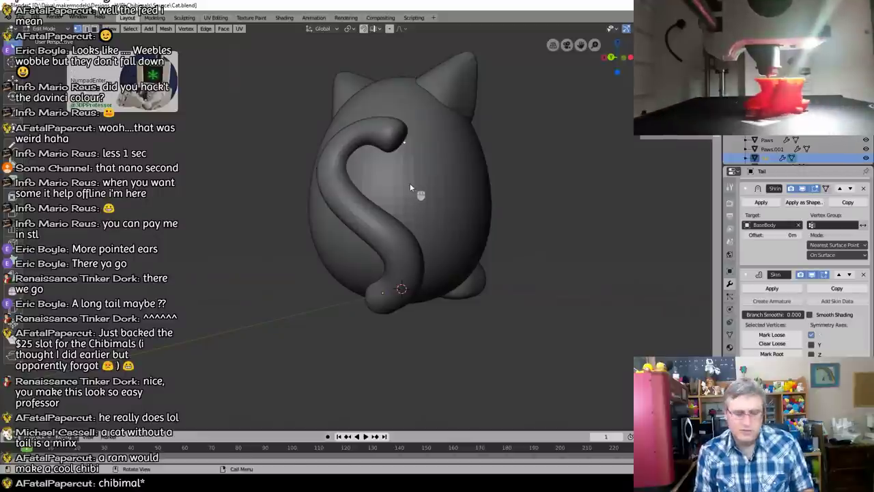
Step: Try resizing the skin at the tail's tip, and fine-tune the skin radius of the upper outer bend vertex
key(ctrl+a)
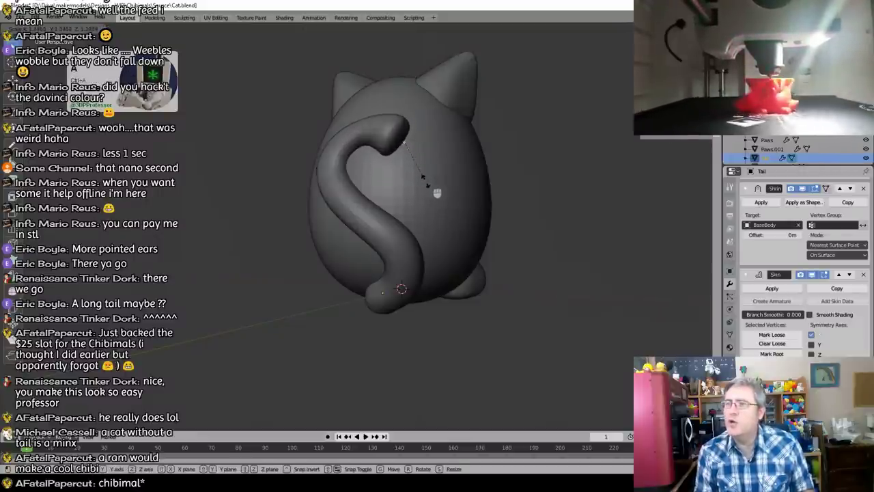
right_click(419, 173)
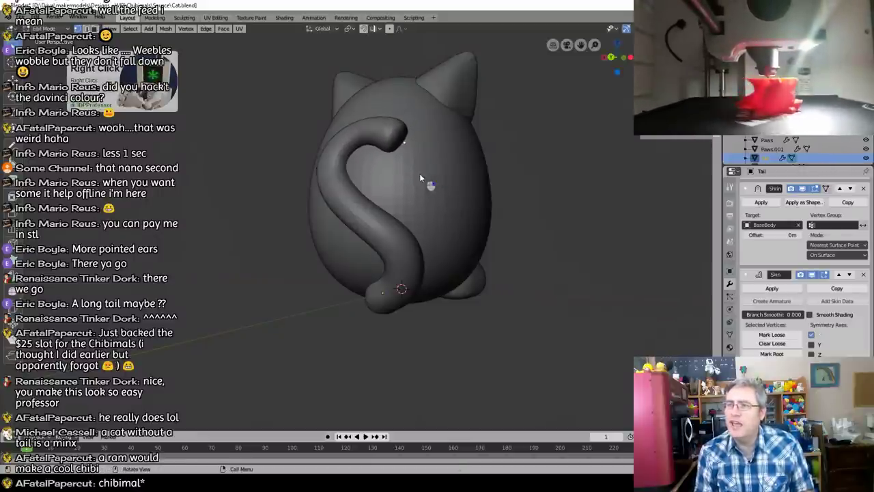
middle_drag(373, 153, 414, 213)
scroll(378, 152, up, 2)
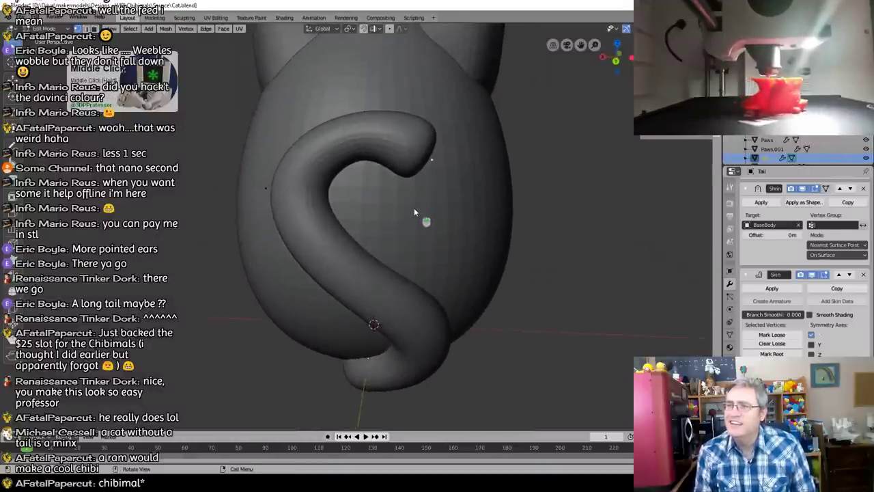
click(261, 186)
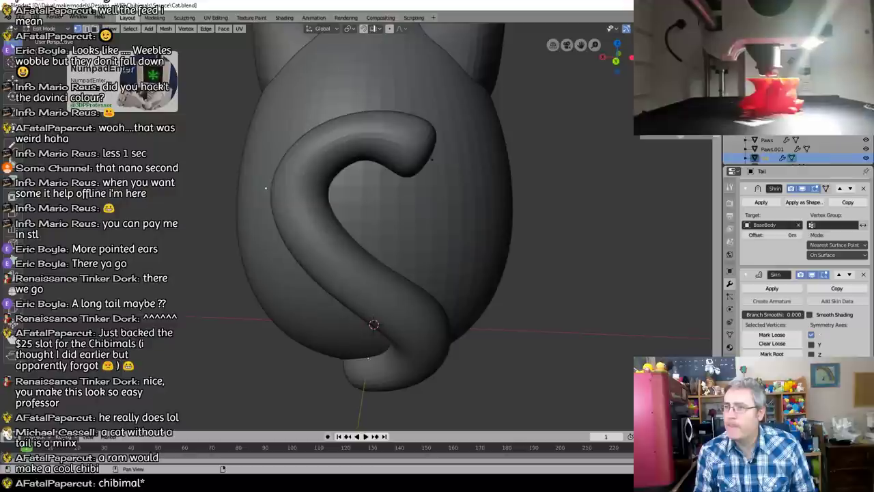
scroll(335, 252, down, 2)
middle_drag(335, 251, 341, 369)
middle_drag(367, 200, 413, 205)
Step: Try extruding the tail's tip vertex about 3.2 m down along Z with a smaller skin radius at the new end
click(413, 203)
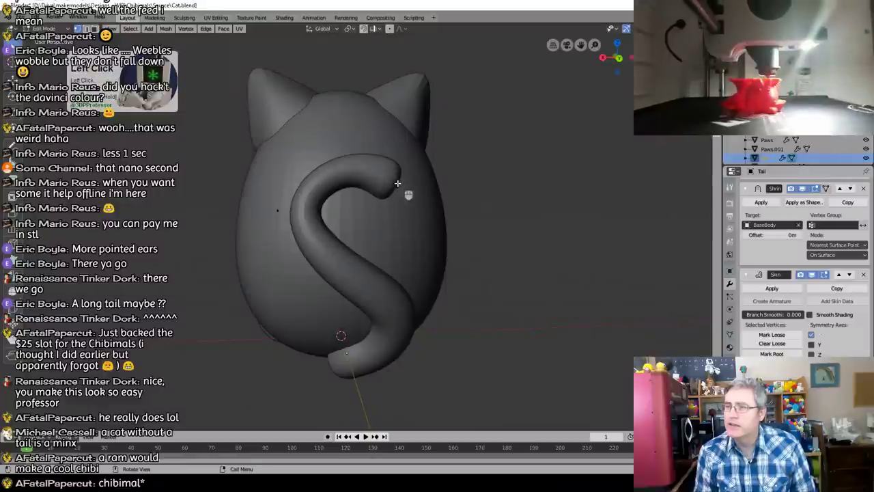
key(e)
key(z)
click(420, 227)
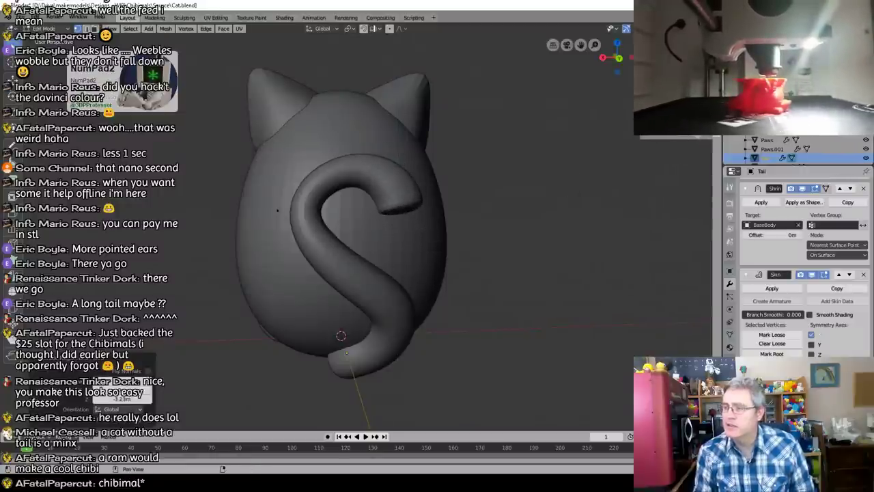
key(KP_1)
key(KP_Enter)
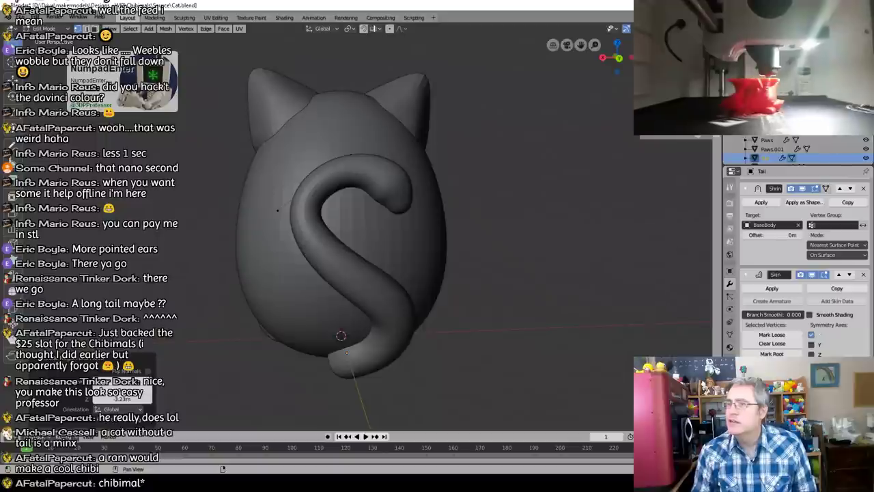
Step: Try lowering the new tail end further along Z, and discard the tail extension
key(g)
key(z)
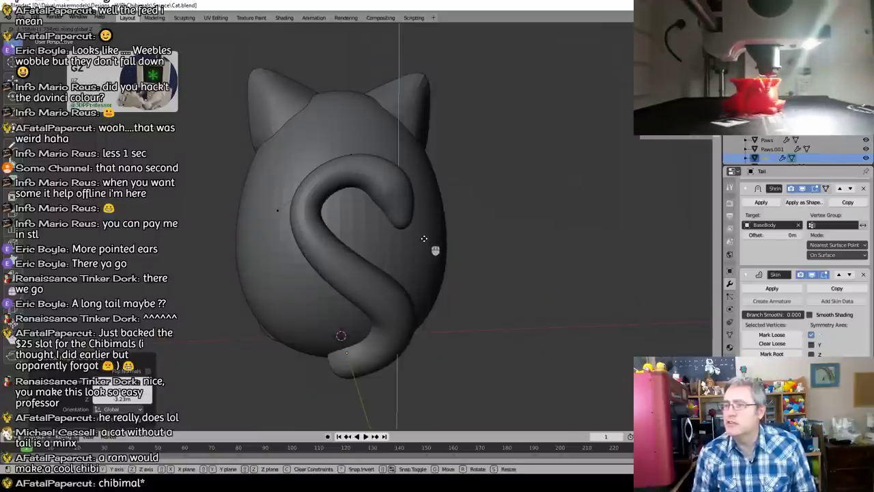
click(424, 236)
scroll(423, 237, up, 2)
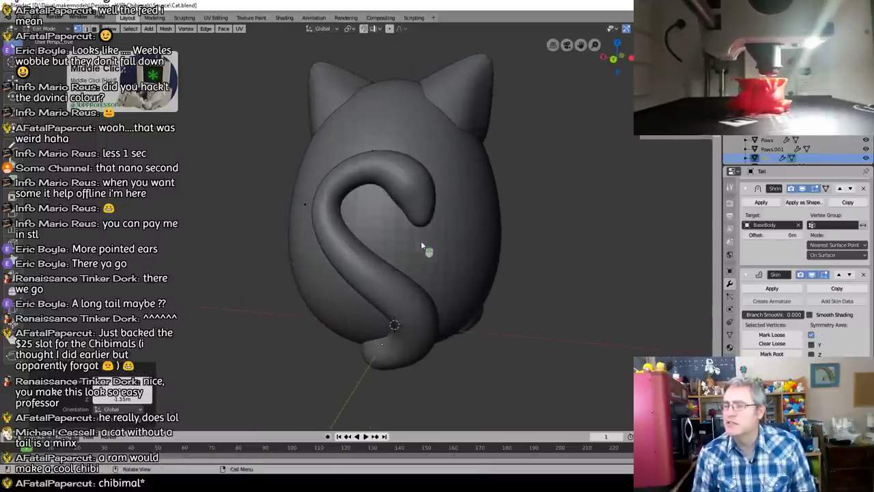
scroll(430, 244, up, 1)
right_click(437, 254)
click(439, 254)
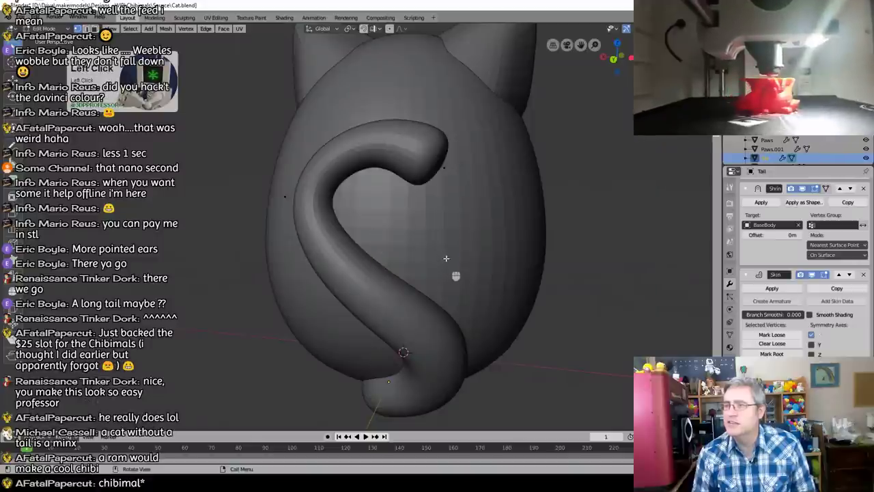
Step: Examine the whole cat from the side, front and three-quarter views, and leave mesh editing
middle_drag(374, 246, 258, 235)
scroll(295, 232, down, 4)
middle_drag(370, 232, 390, 215)
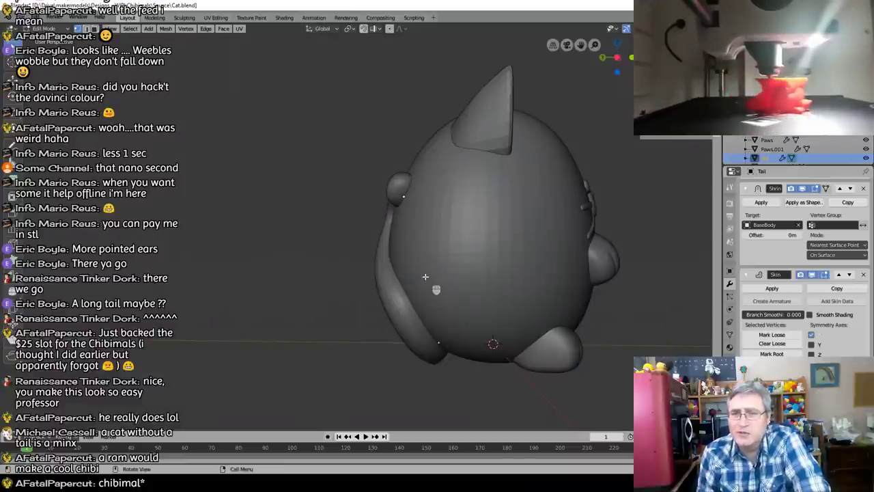
middle_drag(396, 250, 408, 269)
scroll(411, 287, down, 4)
scroll(411, 287, up, 4)
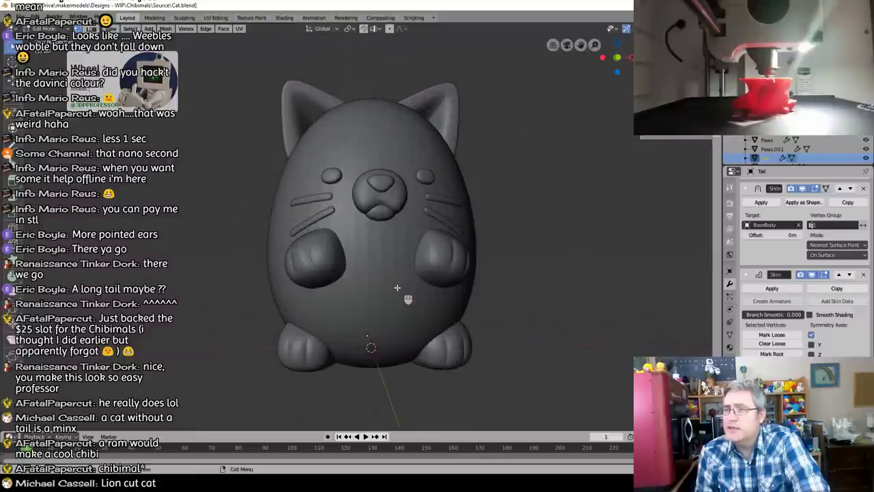
middle_drag(401, 287, 375, 304)
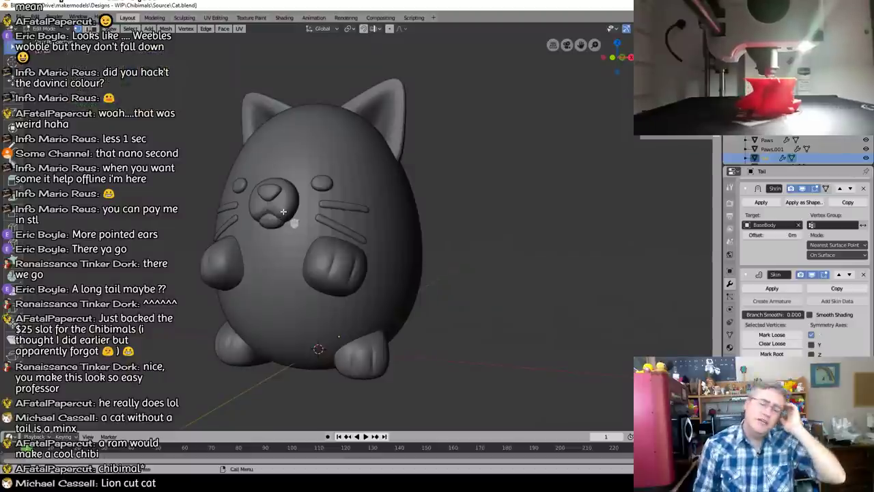
key(Tab)
middle_drag(327, 278, 267, 247)
Step: Move the tail's base vertex in the side view so the tail tucks beneath the rear of the body
key(KP_1)
key(KP_3)
key(KP_Decimal)
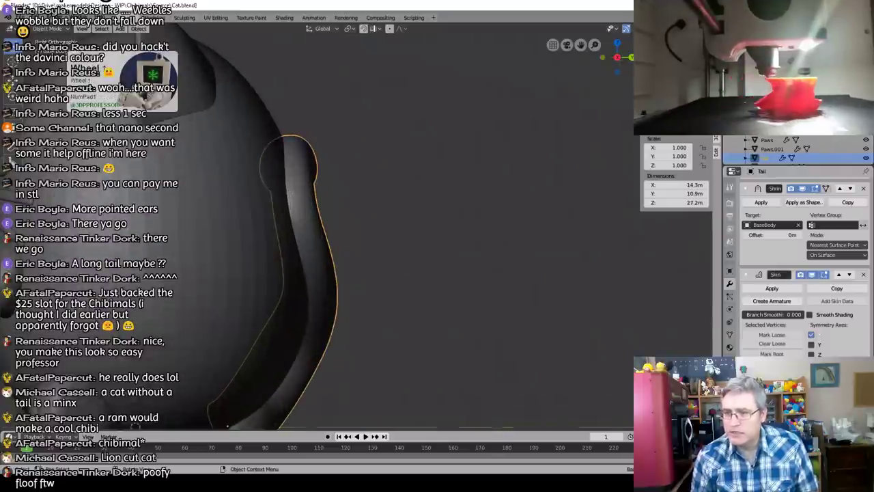
middle_drag(194, 365, 336, 312)
key(g)
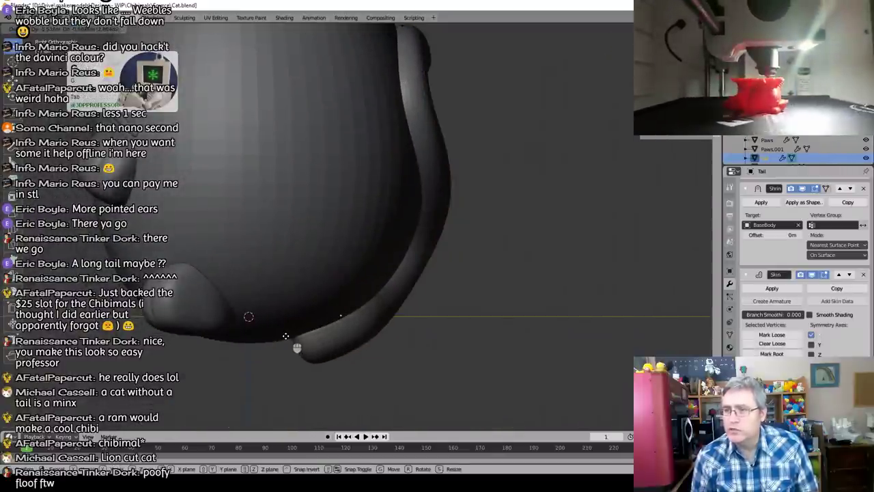
click(286, 336)
scroll(356, 340, down, 1)
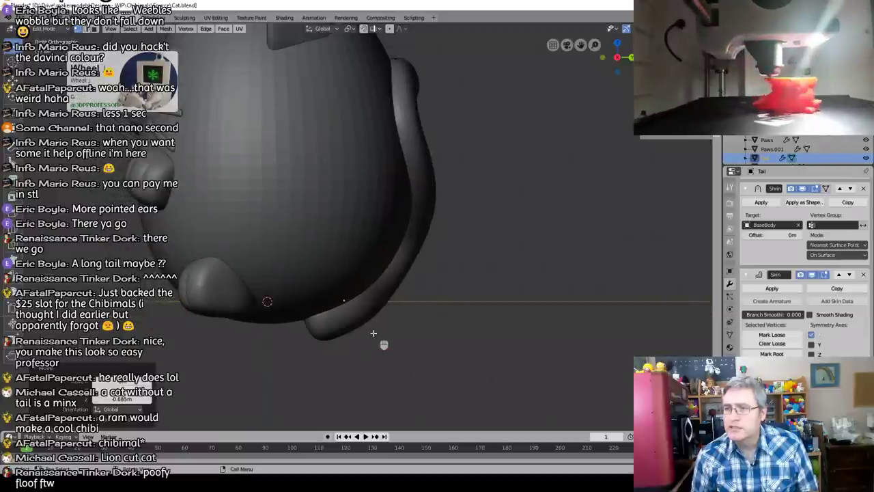
key(Tab)
middle_drag(373, 333, 328, 320)
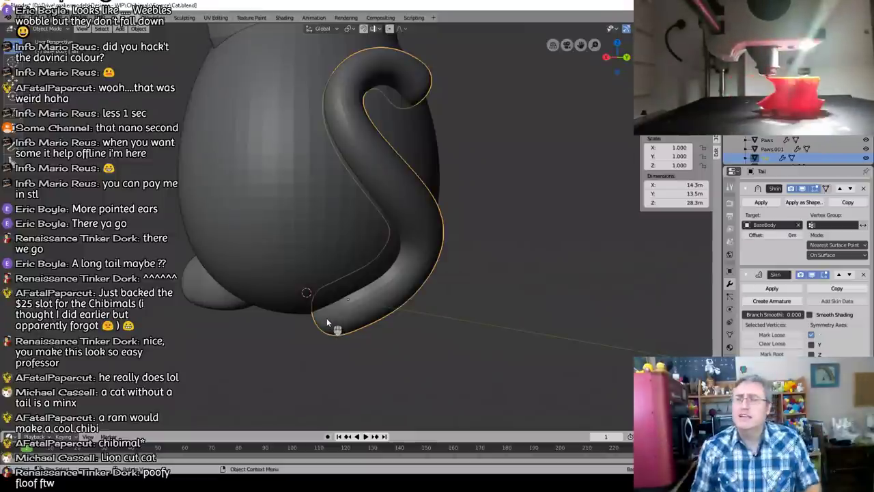
Step: Add a mesh plane at the base of the cat and name it Belly
drag(278, 250, 226, 260)
middle_drag(226, 260, 305, 265)
key(KP_1)
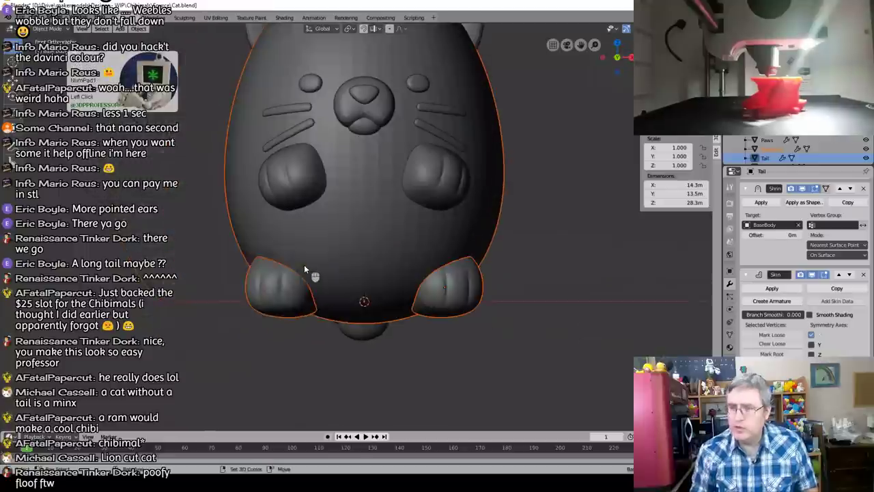
key(shift+a)
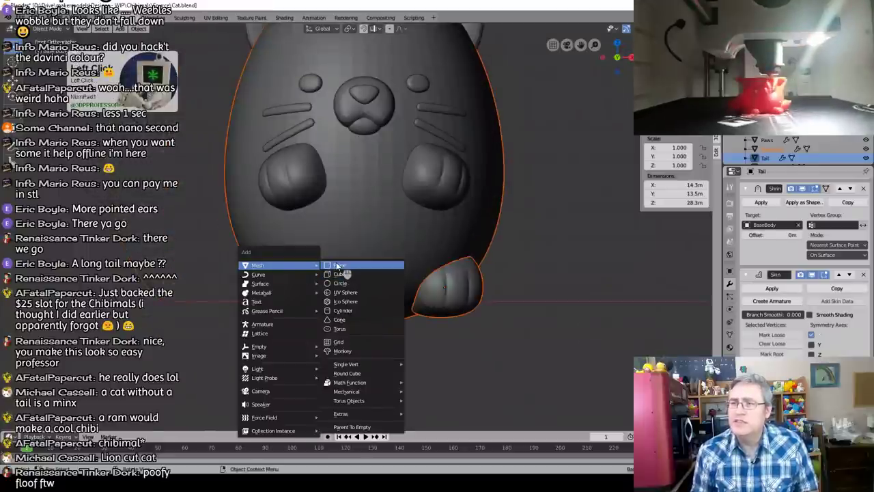
click(339, 265)
key(KP_3)
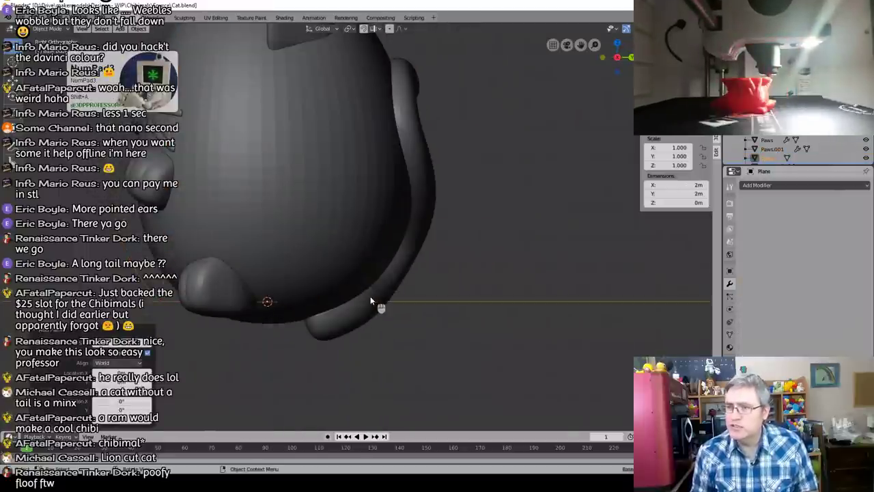
double_click(772, 158)
text(Belly)
key(Return)
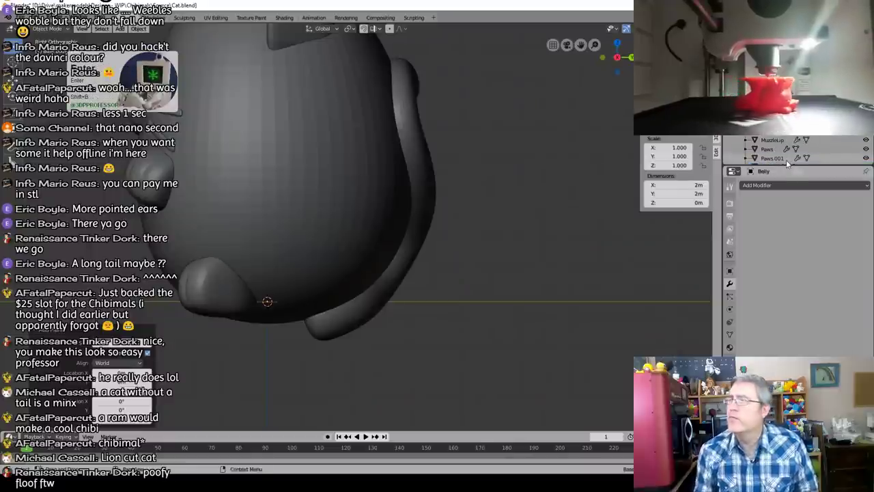
Step: Move the Belly plane to the front of the lower body and tilt it about 62.4° in the side view
key(g)
click(172, 263)
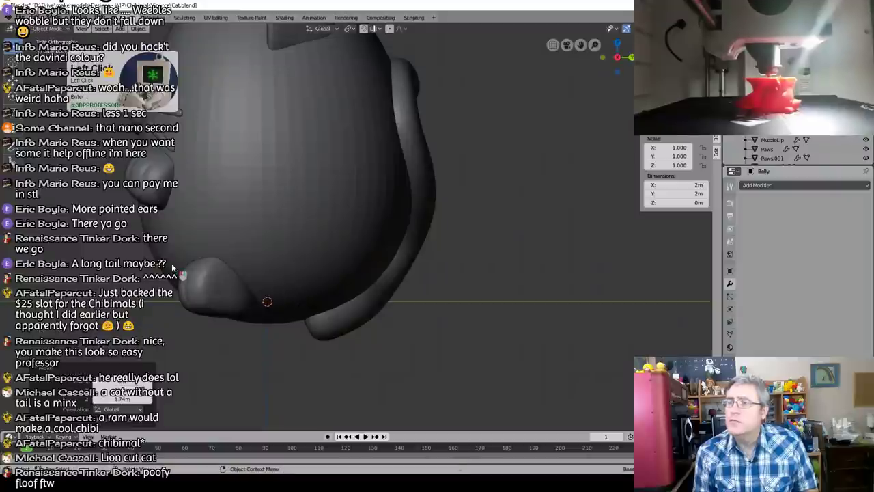
key(r)
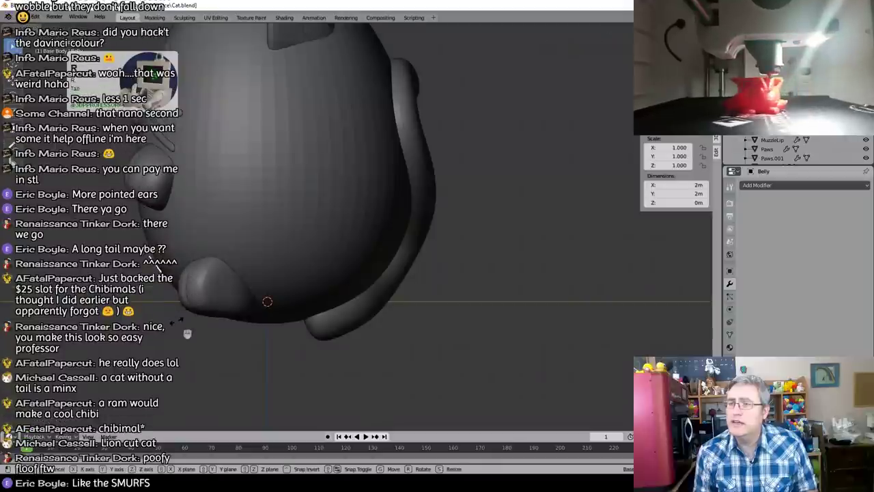
click(181, 332)
key(KP_1)
key(shift+r)
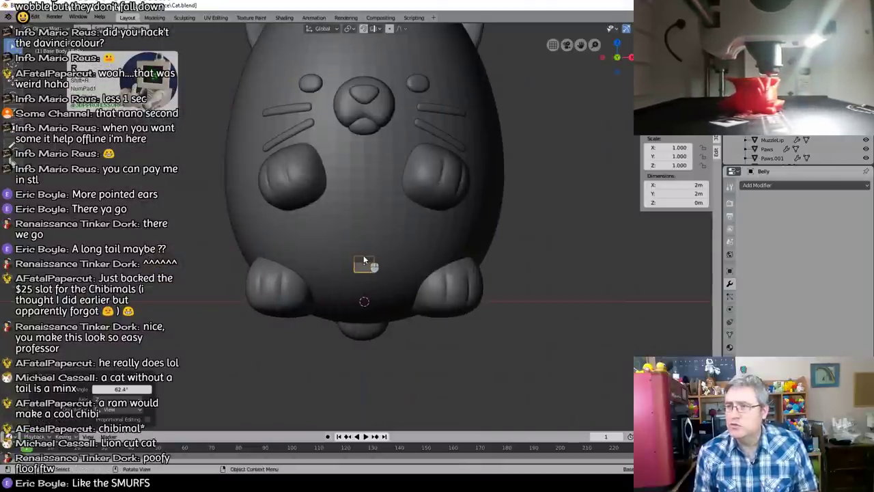
key(ctrl+z)
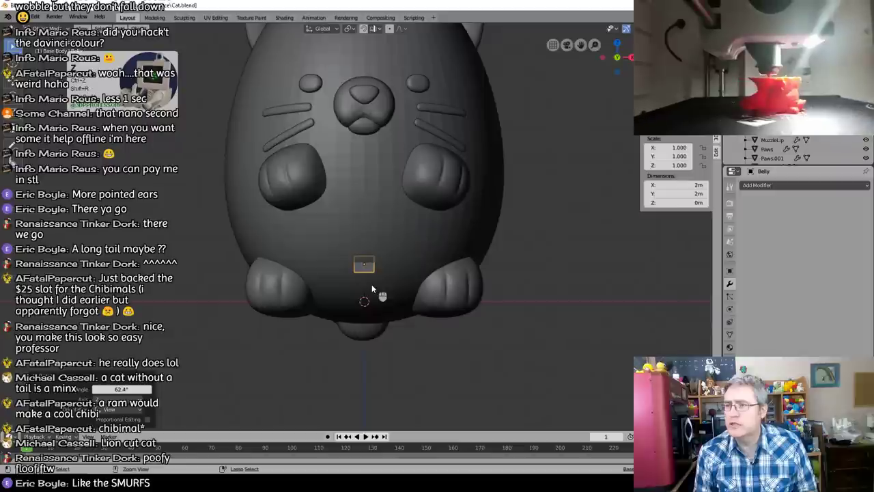
Step: Divide the Belly plane with centre loop cuts in both directions
key(Tab)
key(ctrl+r)
double_click(356, 266)
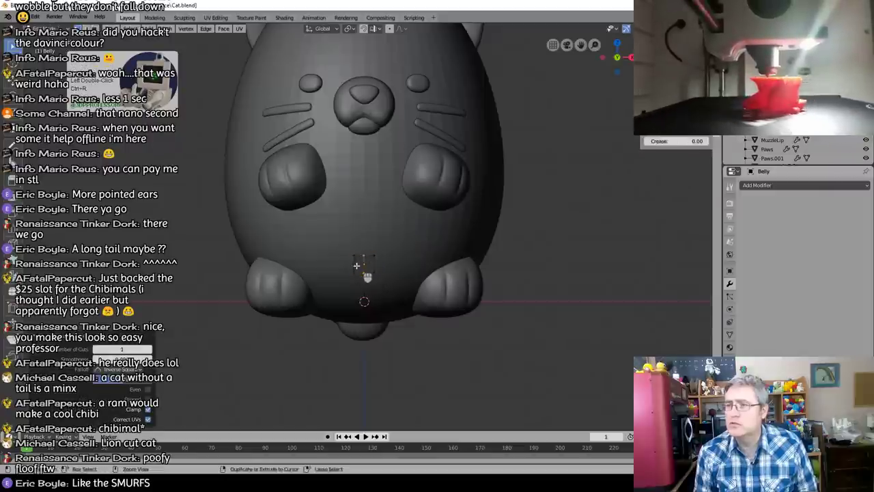
Step: Select the Belly plane's middle column of vertices and scale it to 0 along X
key(alt+a)
scroll(361, 277, up, 4)
drag(362, 281, 377, 375)
key(s)
key(x)
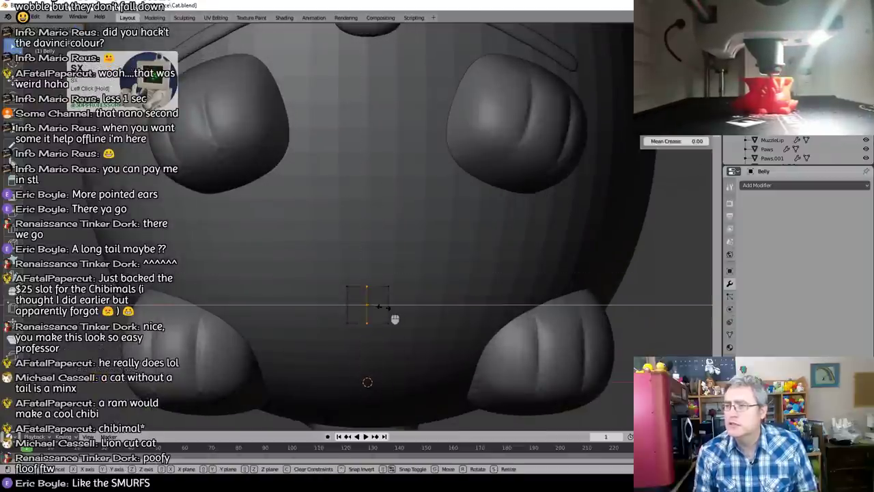
key(KP_0)
key(KP_Enter)
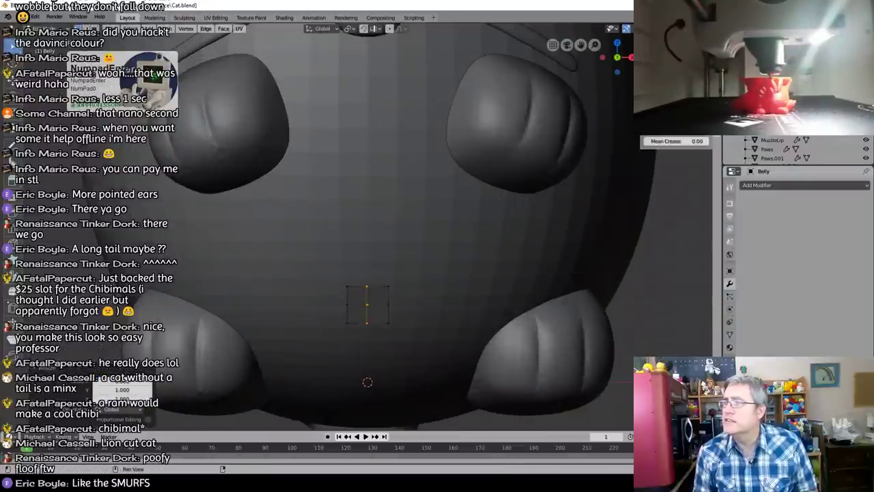
Step: Scale the entire Belly mesh by about 7.51 and add a Subdivision Surface modifier to it
scroll(383, 309, down, 3)
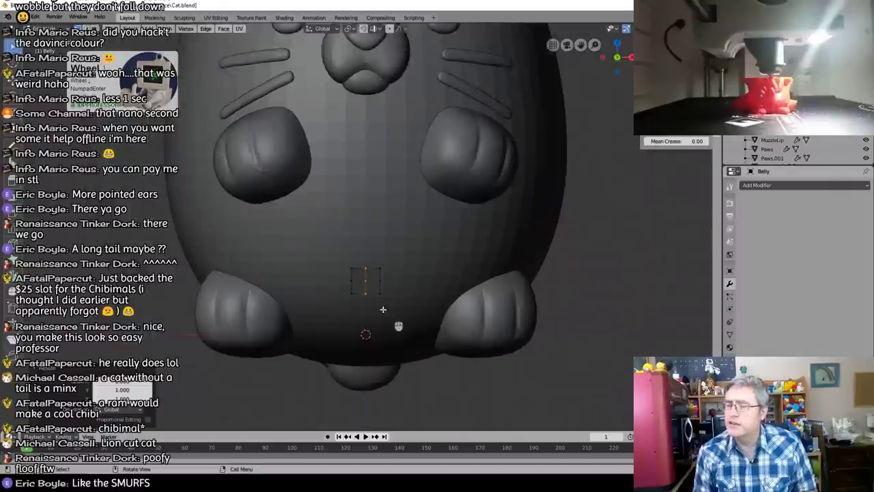
scroll(383, 309, down, 1)
key(a)
key(s)
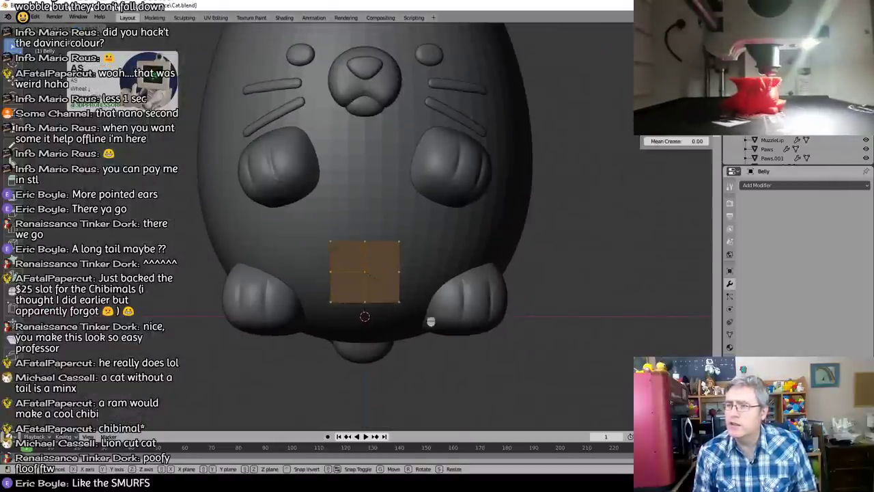
click(513, 363)
click(760, 185)
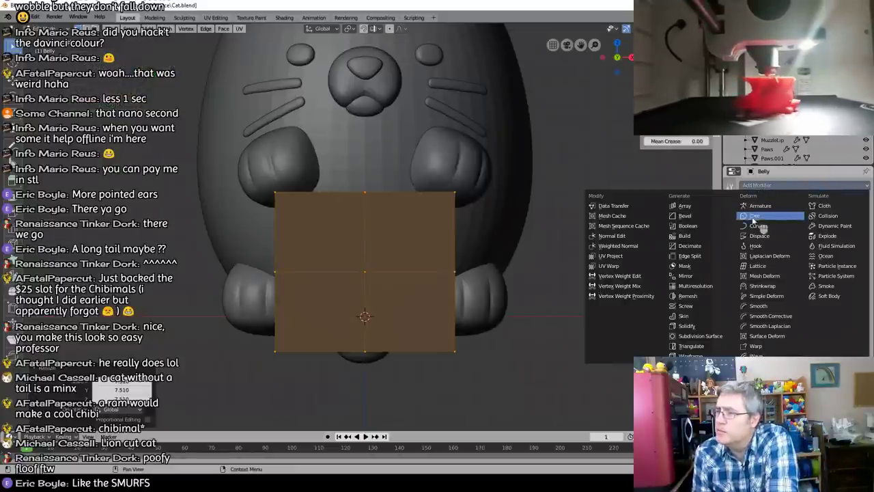
click(697, 336)
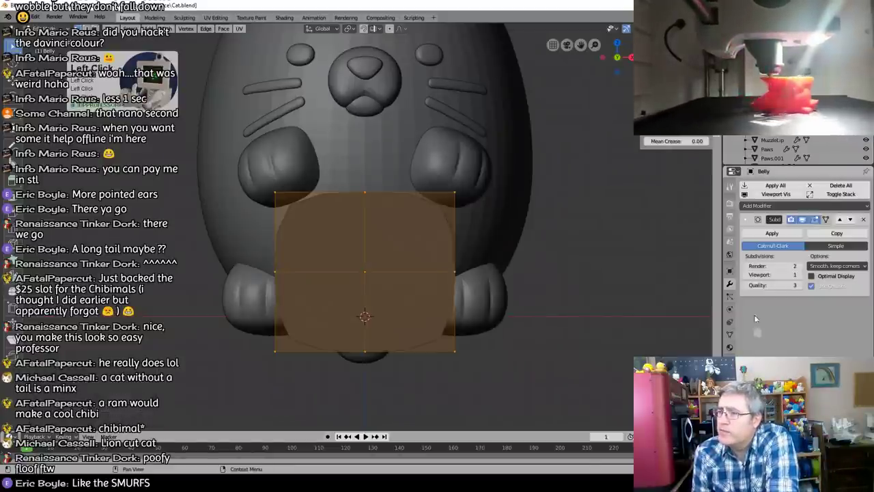
Step: Scale the four edge-midpoint vertices of the Belly mesh outward by about 1.28 to round its outline
double_click(452, 275)
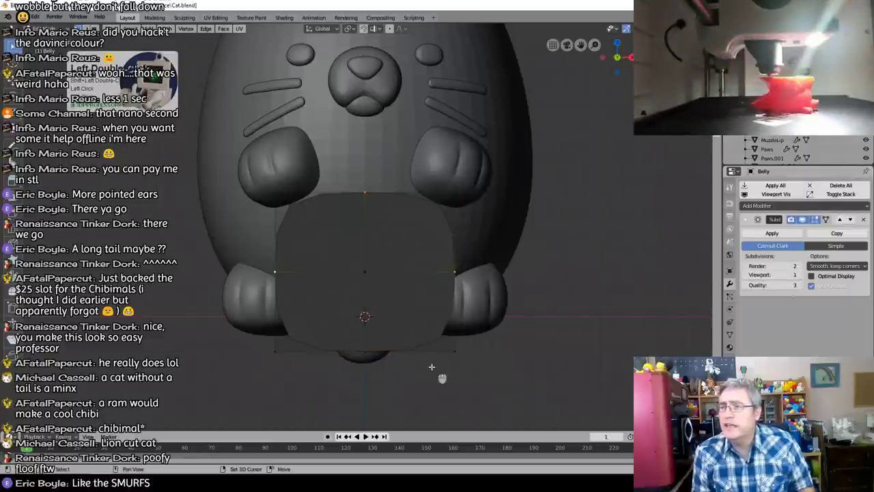
shift+click(363, 351)
key(s)
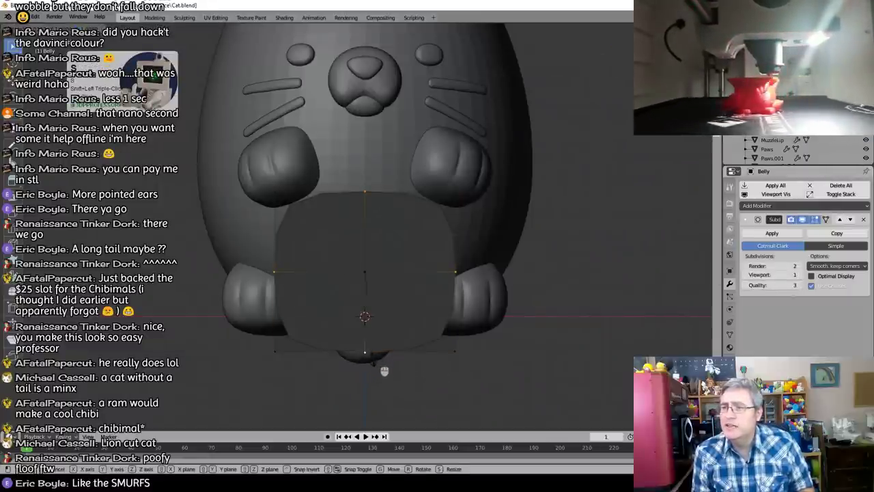
key(s)
click(430, 360)
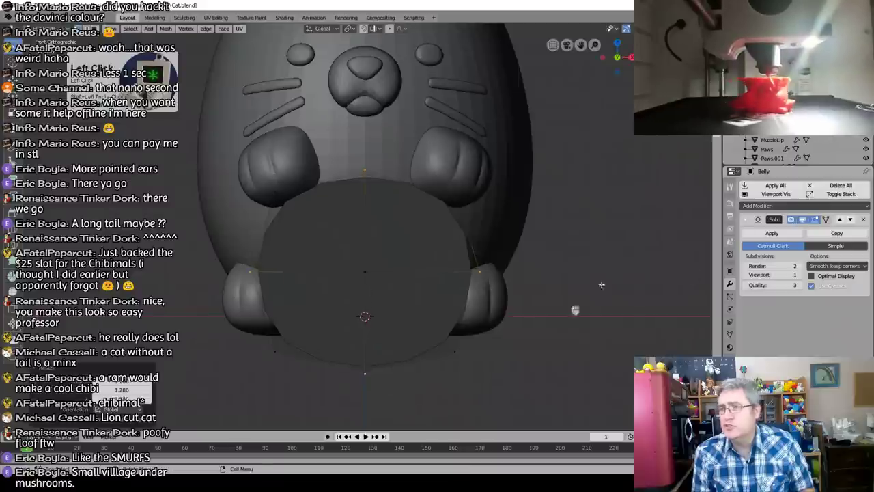
Step: Add a Shrinkwrap modifier to the Belly mesh with BaseBody as its target
click(772, 205)
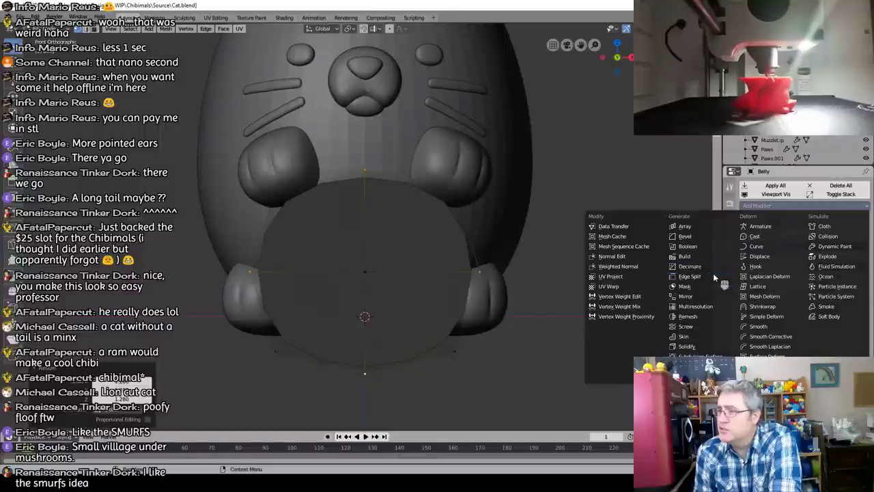
click(768, 307)
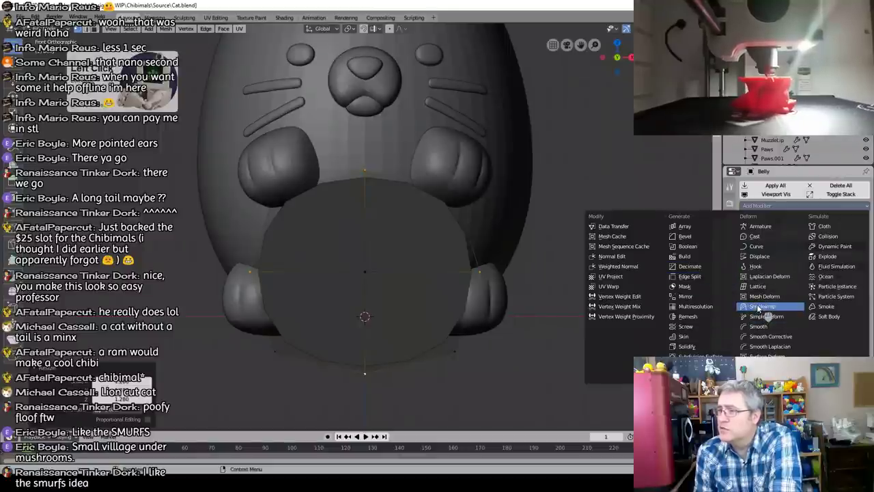
click(798, 342)
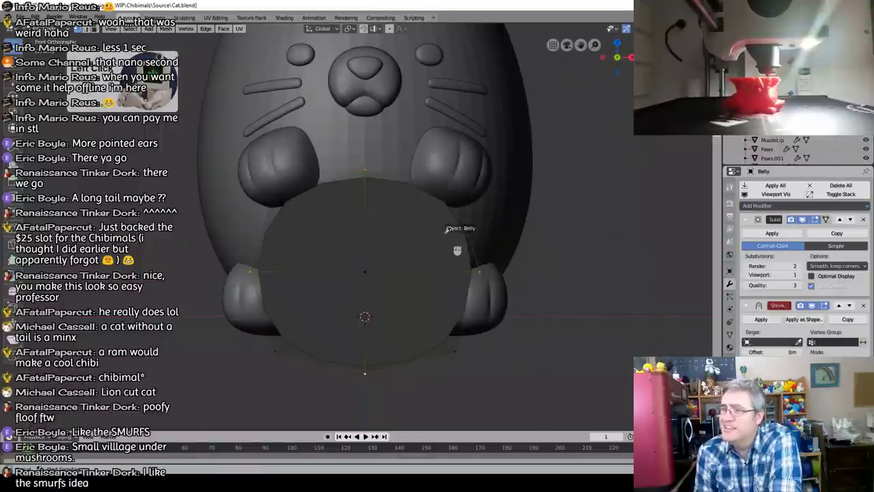
click(379, 143)
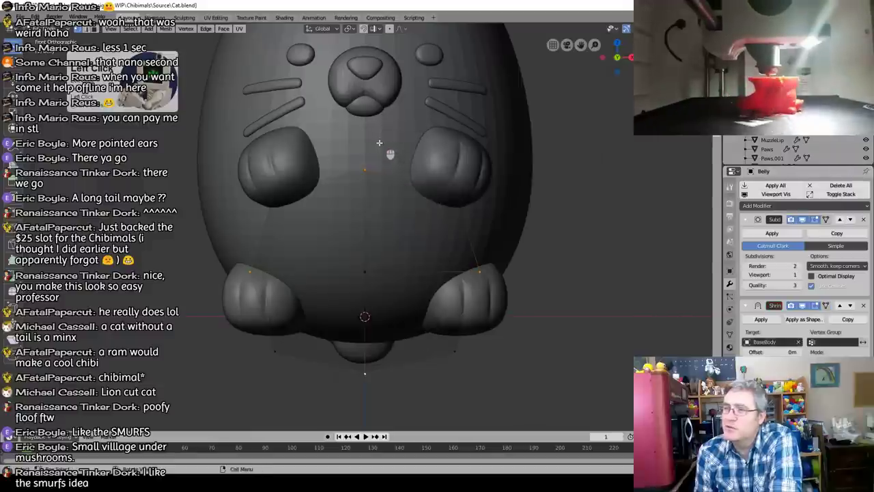
Step: Add a Solidify modifier to the Belly mesh with a thickness of 0.5 m and an offset of 0
click(765, 207)
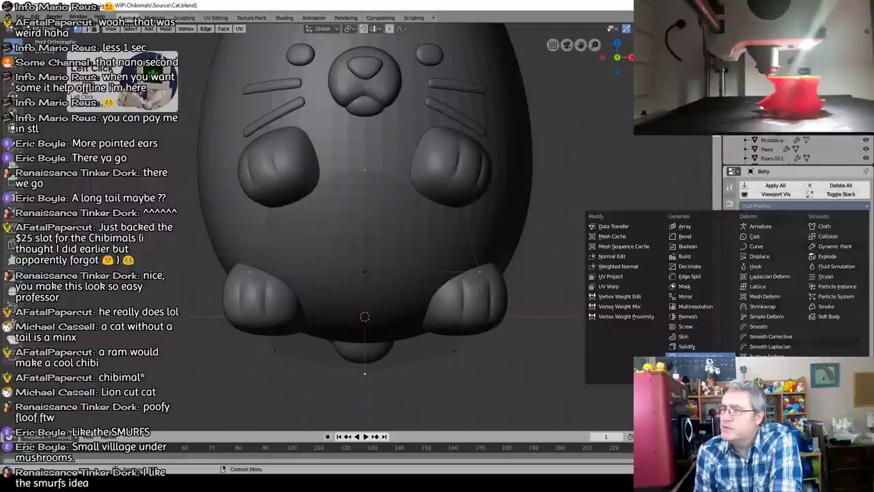
click(688, 346)
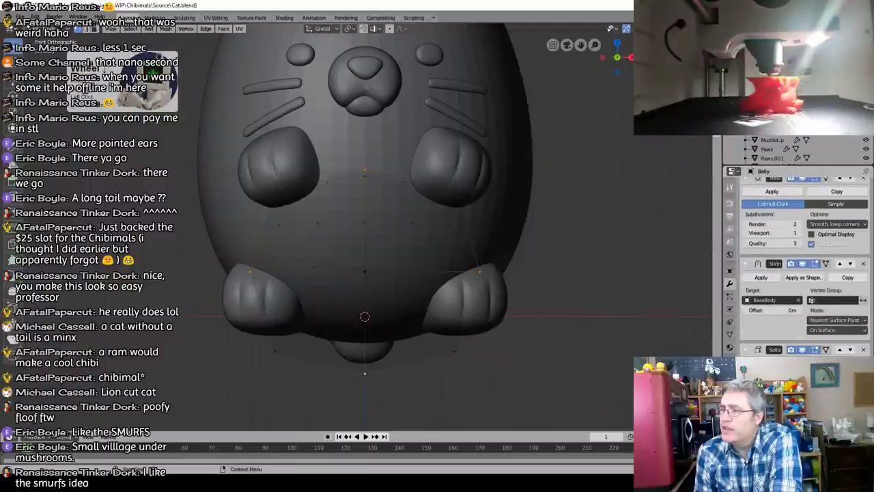
key(Return)
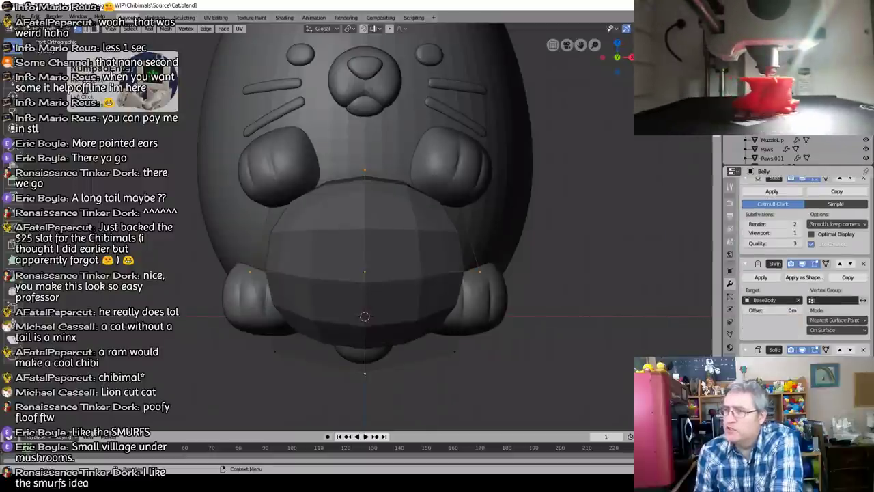
click(775, 170)
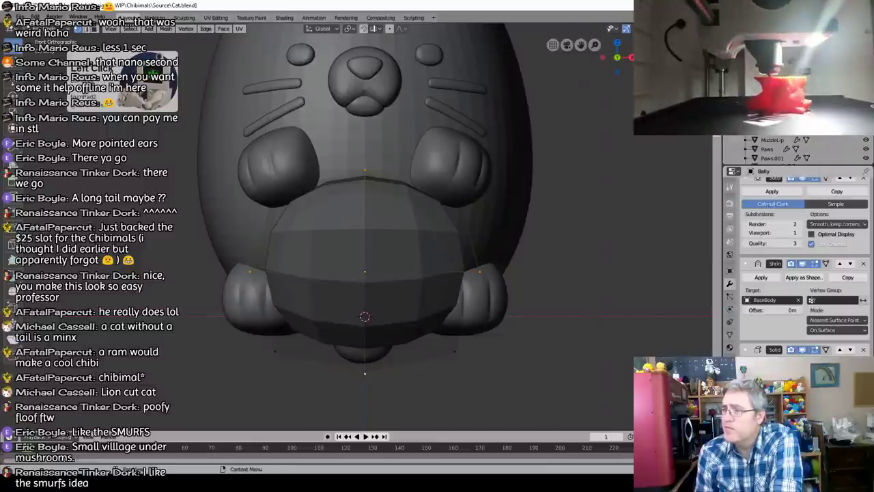
key(KP_Enter)
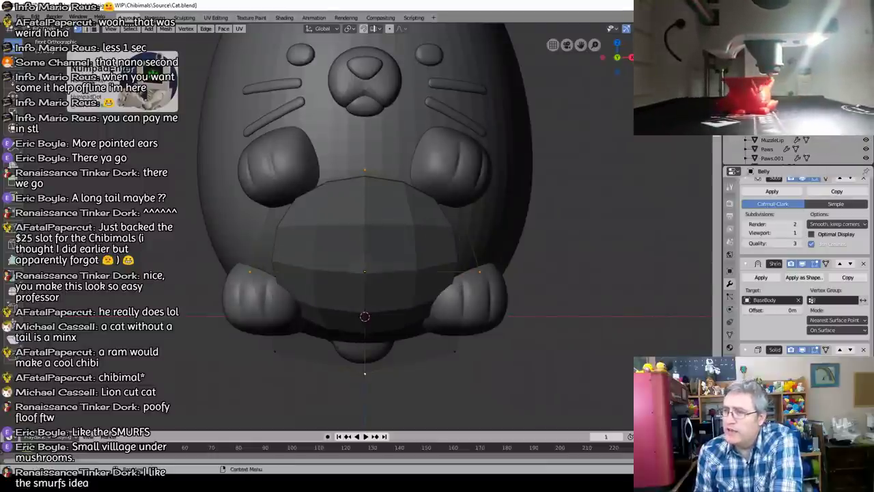
click(775, 380)
text(0)
key(KP_Enter)
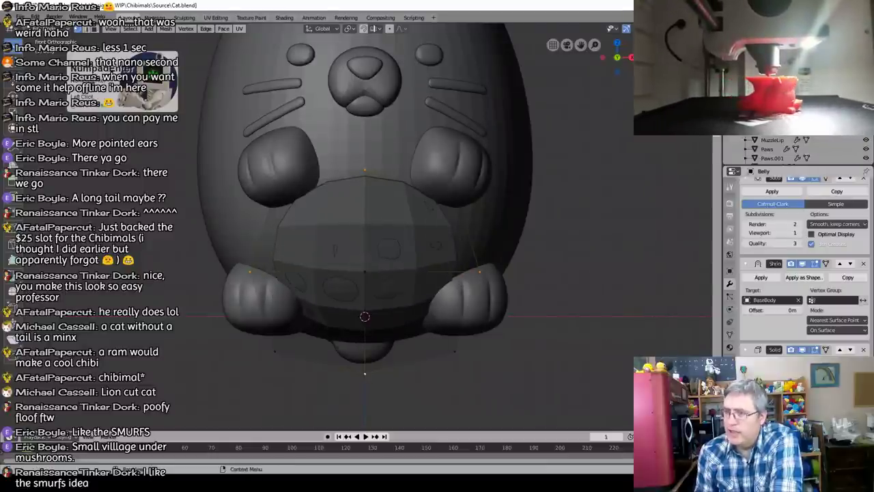
Step: Add a second Subdivision Surface modifier to the Belly mesh after the Solidify modifier
middle_drag(541, 248, 516, 263)
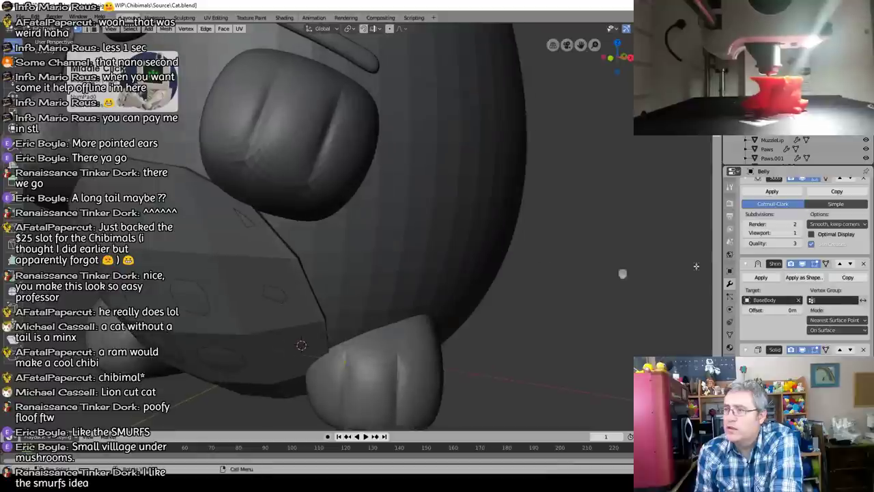
scroll(774, 186, up, 2)
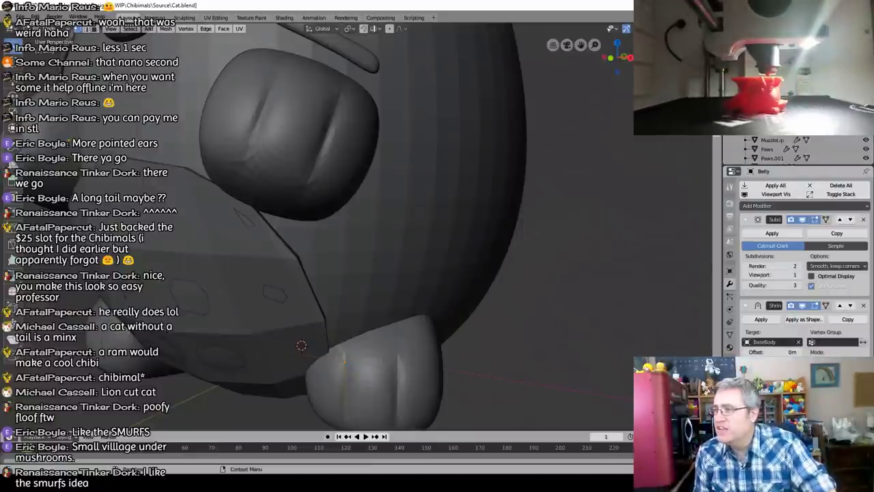
click(749, 205)
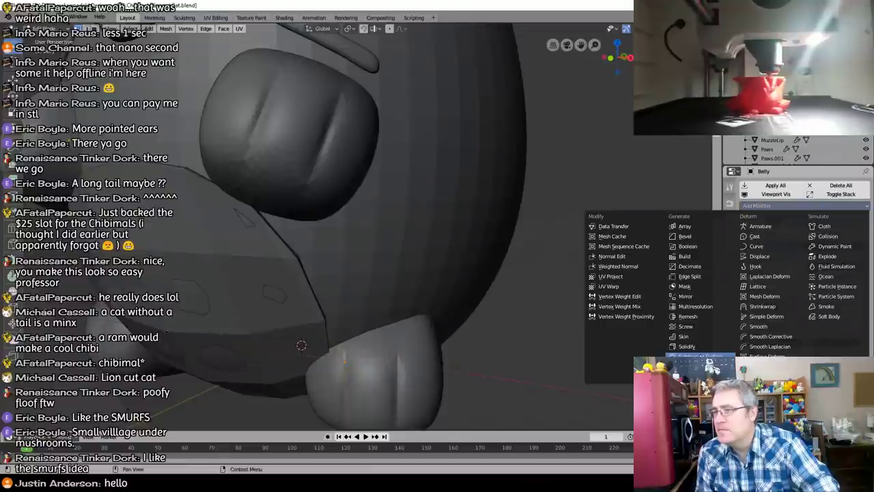
click(700, 355)
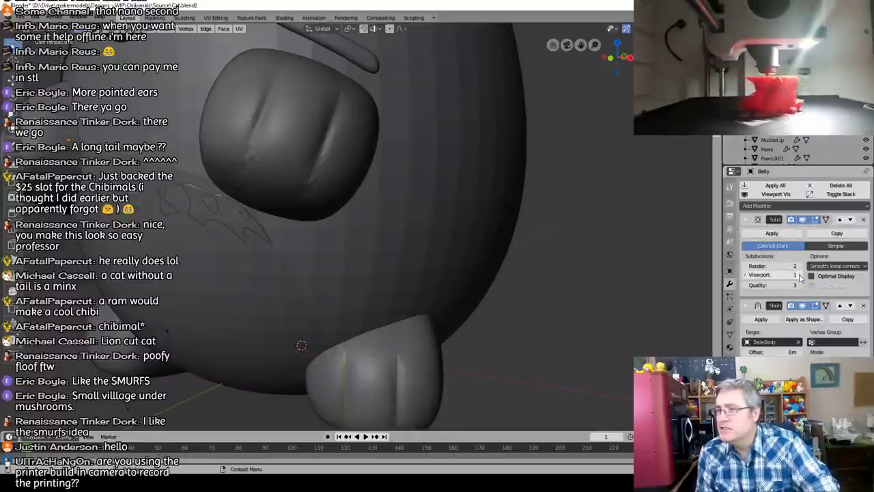
Step: Try a viewport subdivision level of 2 on the Belly's first Subdivision Surface modifier
click(800, 275)
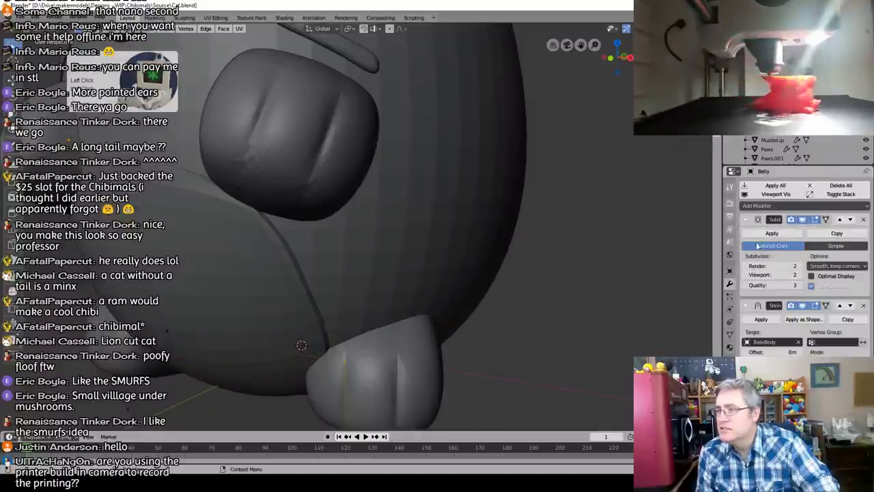
click(750, 274)
click(750, 275)
Step: Collapse the Belly's first Subdivision Surface modifier and set the Solidify thickness to 1 m
click(746, 219)
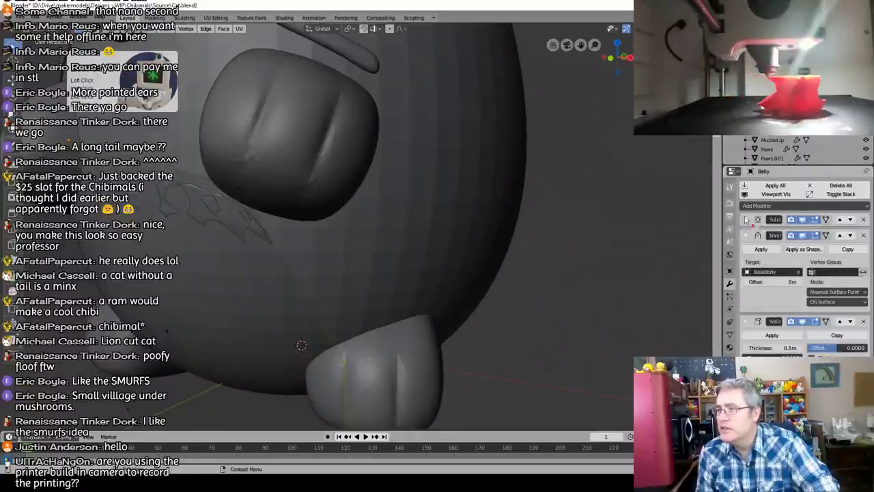
click(789, 347)
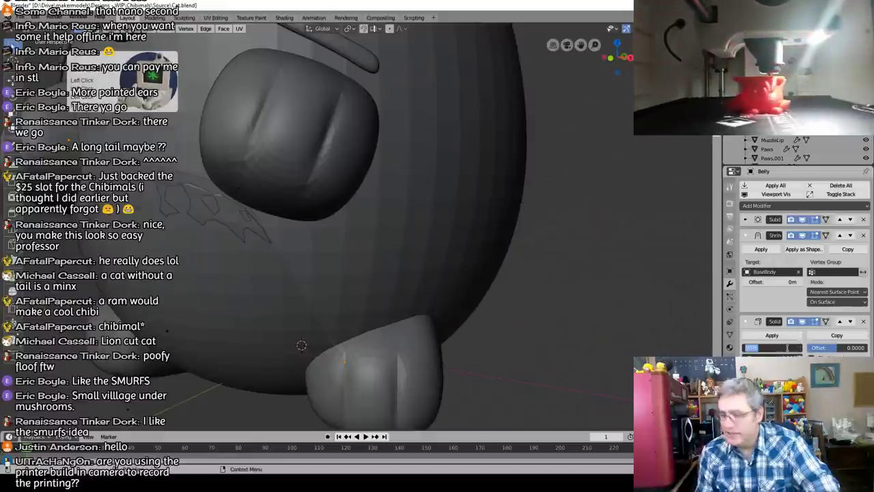
text(.)
key(KP_Enter)
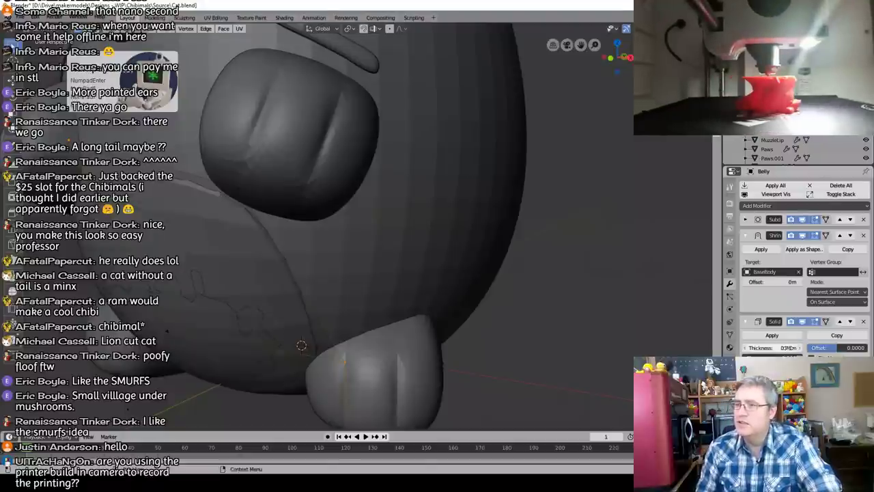
click(790, 347)
text(1)
key(KP_Enter)
Step: Scale the entire Belly mesh up slightly in front view to about 14.9 m wide, and return to Object Mode
middle_drag(325, 340, 427, 300)
scroll(425, 299, up, 3)
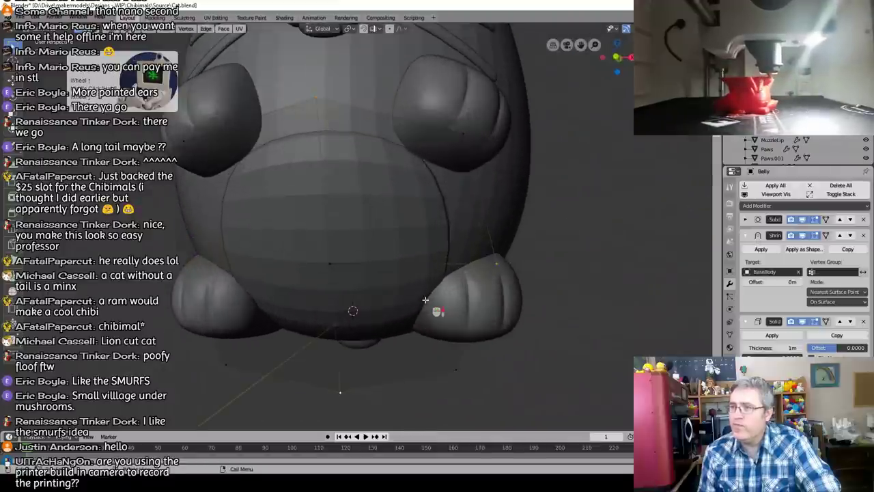
key(KP_1)
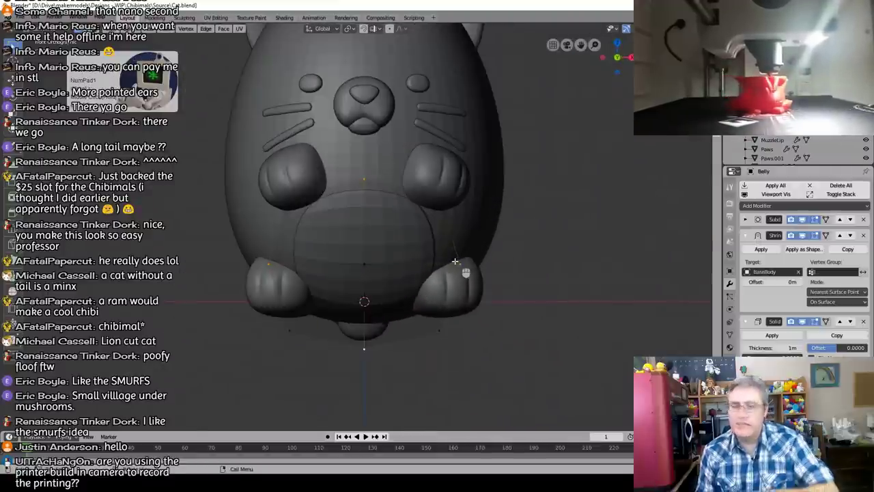
key(Tab)
scroll(446, 240, down, 5)
scroll(425, 245, up, 5)
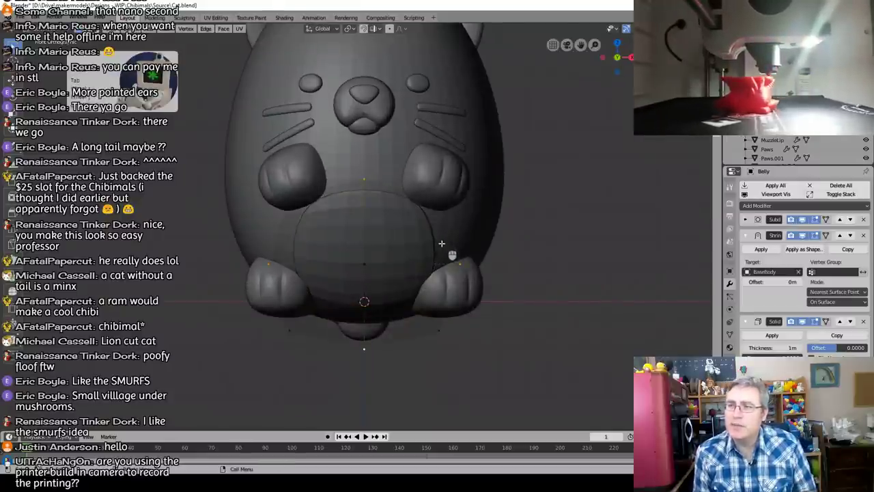
key(a)
key(s)
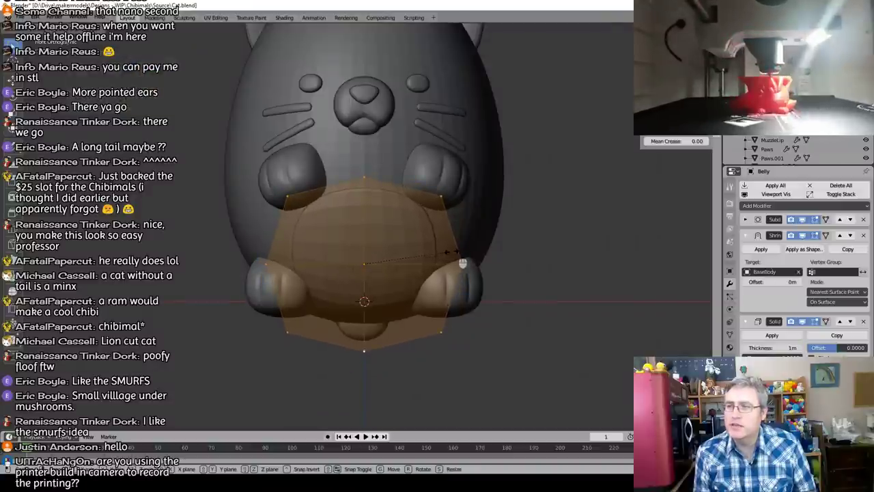
click(445, 253)
key(Tab)
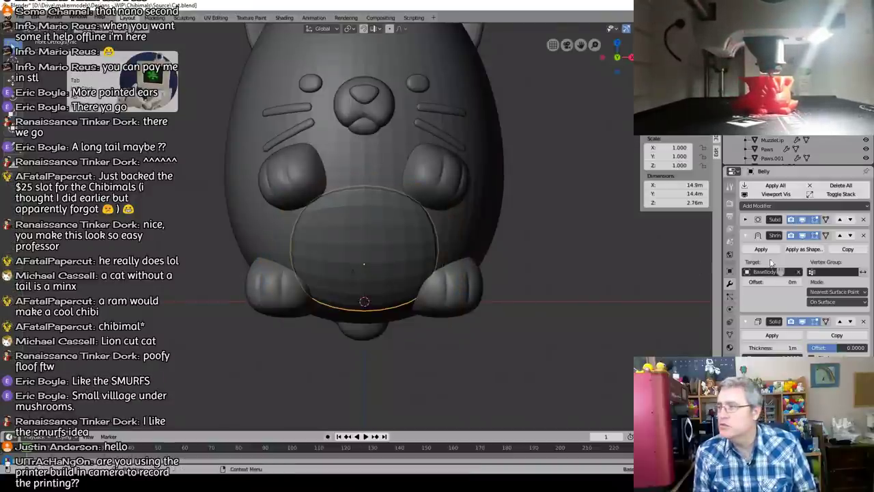
Step: Examine how the belly patch sits on the cat's body from the side, the front and oblique angles
scroll(764, 279, up, 1)
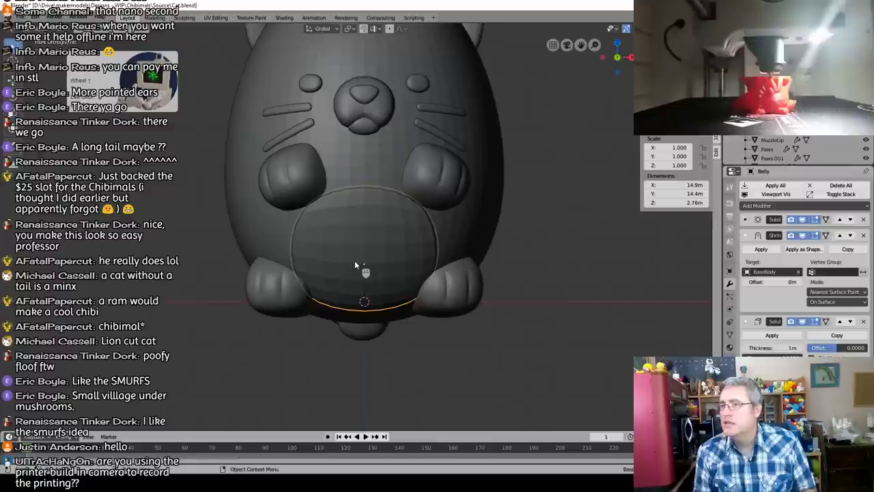
middle_drag(375, 264, 250, 279)
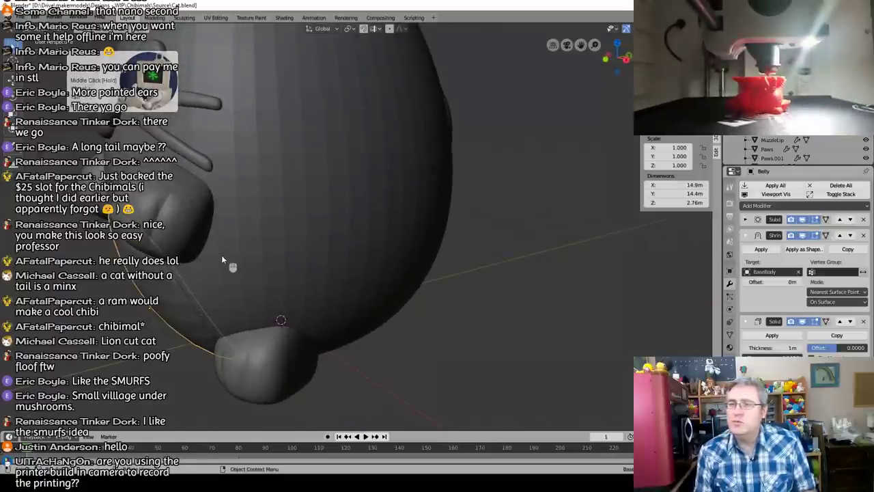
key(KP_3)
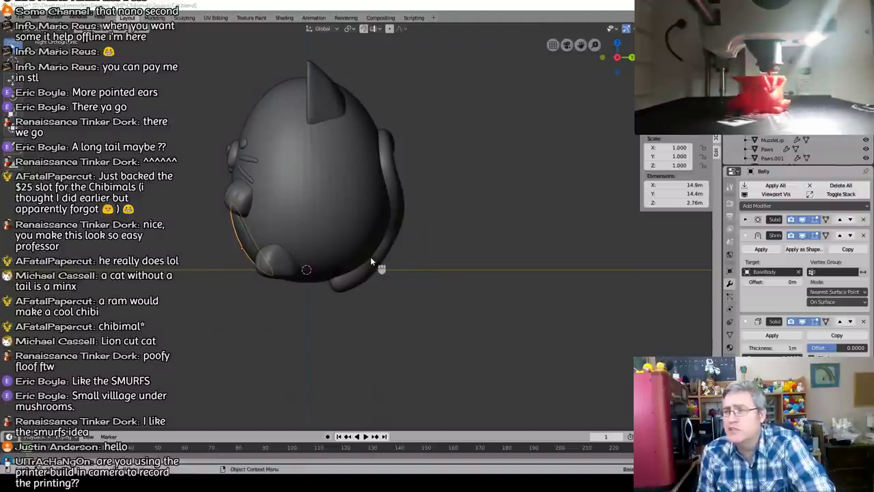
middle_drag(224, 196, 312, 237)
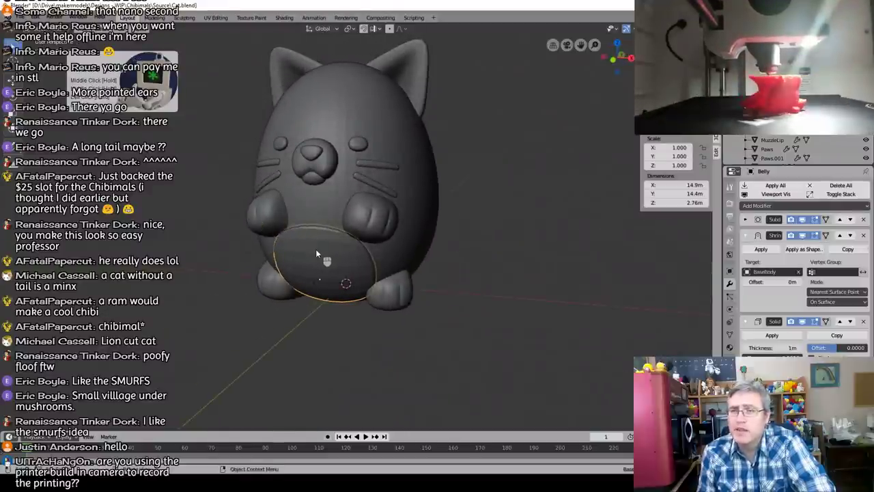
scroll(321, 253, up, 7)
scroll(320, 254, down, 7)
middle_drag(297, 253, 317, 253)
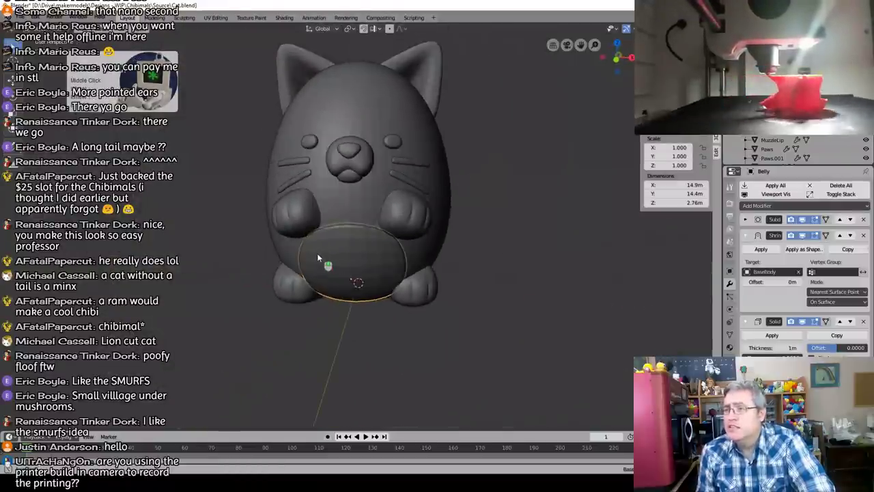
scroll(805, 265, down, 3)
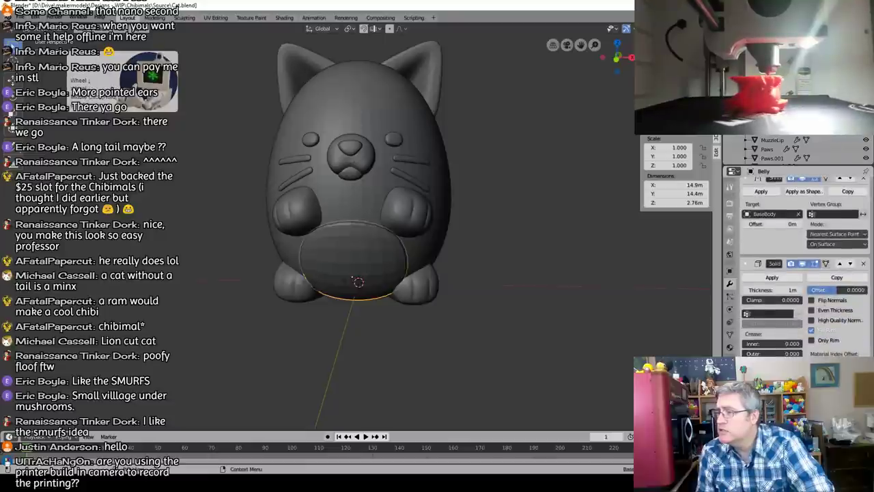
scroll(339, 237, up, 4)
middle_drag(339, 237, 367, 245)
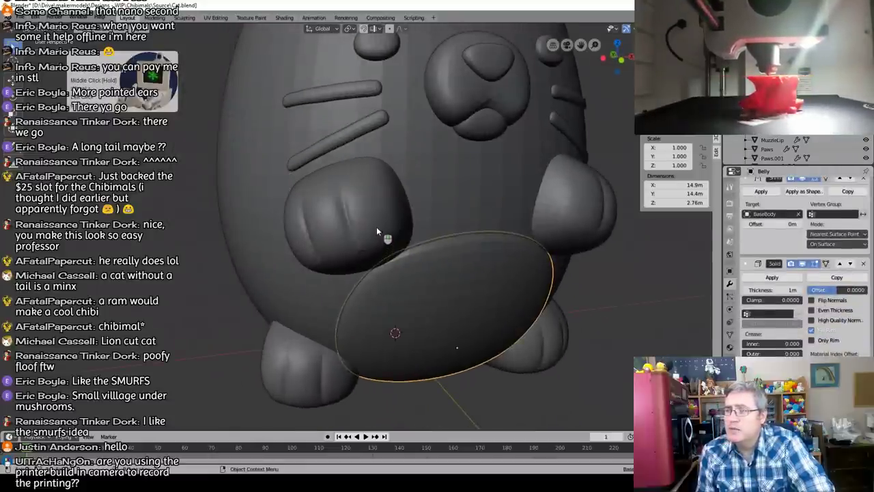
scroll(408, 228, down, 4)
middle_drag(408, 209, 384, 213)
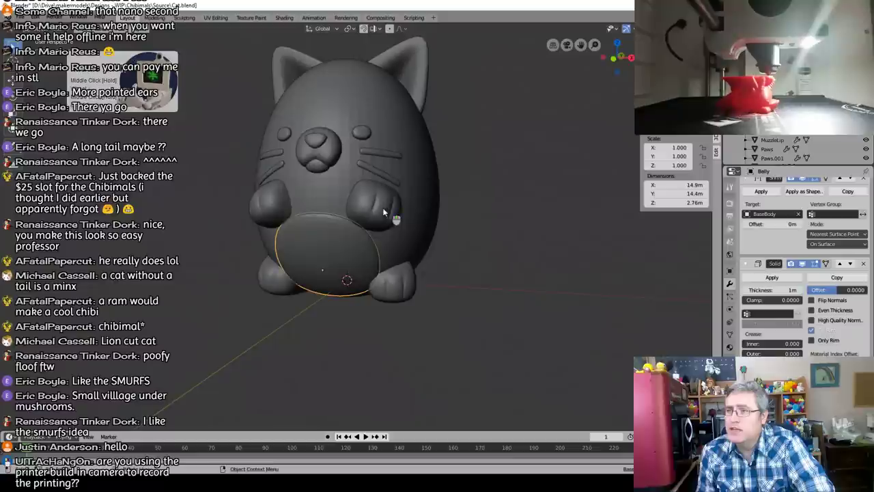
Step: Select the cat's BaseBody and switch the viewport shading to Look Dev
click(343, 179)
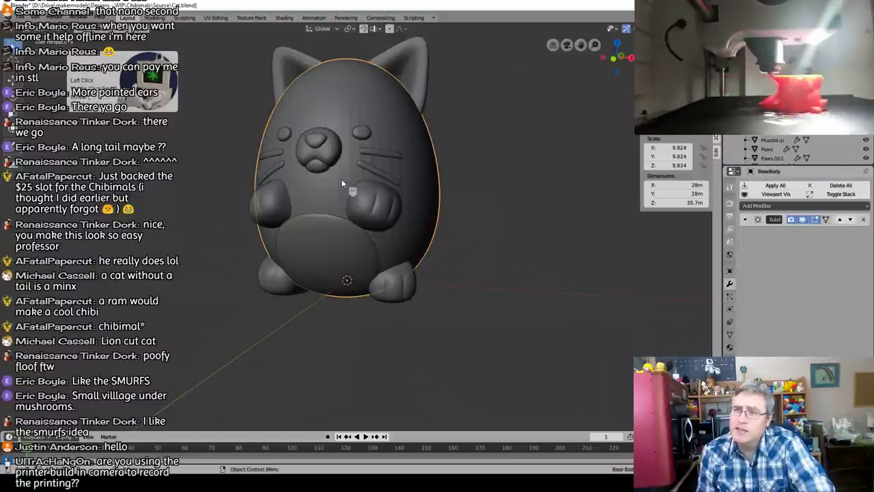
key(z)
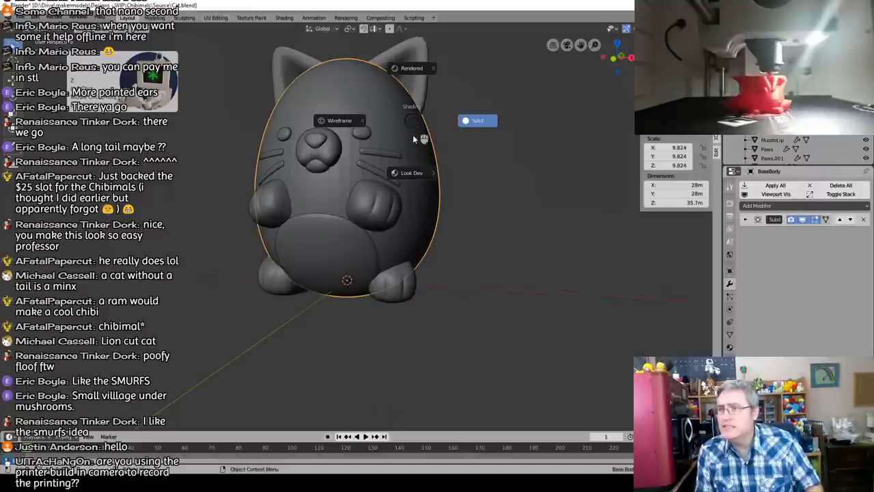
click(419, 175)
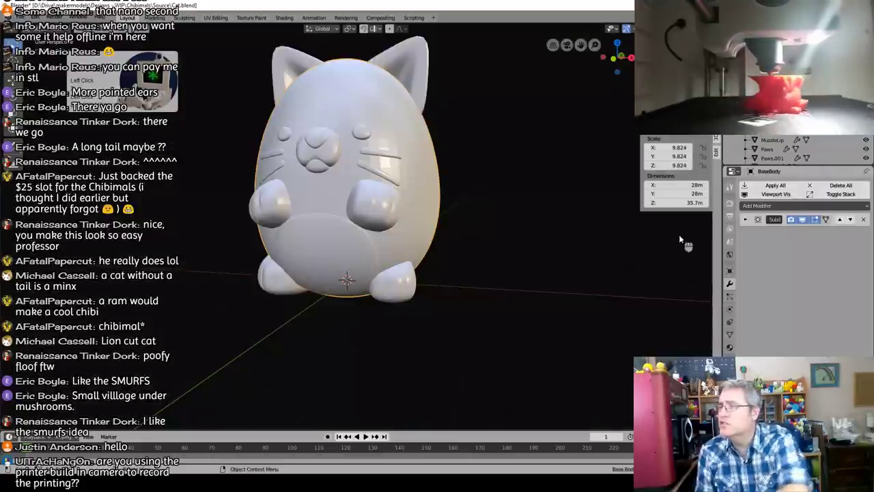
Step: Add a new material to BaseBody and name it "Cat Body"
click(730, 347)
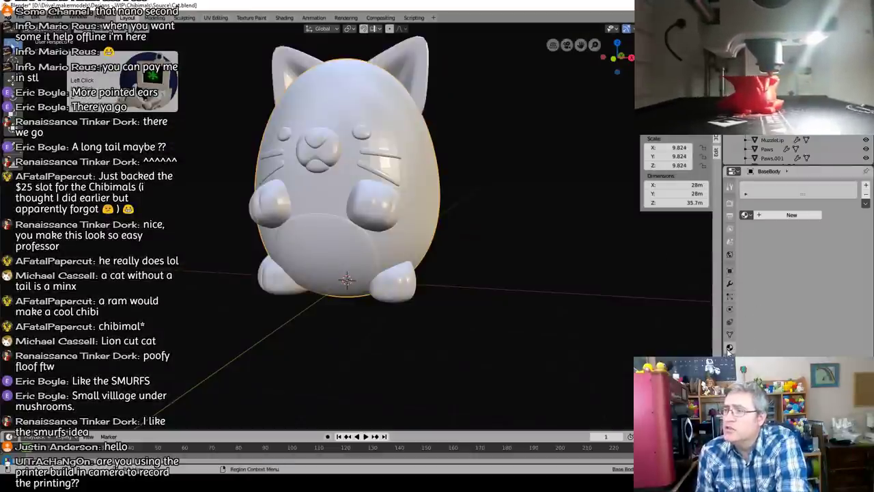
click(769, 217)
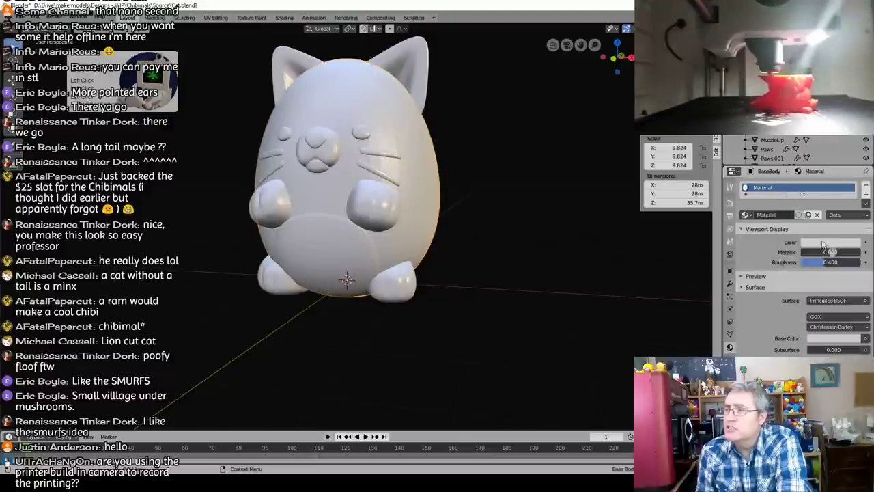
click(772, 215)
text(Cat Body)
key(Return)
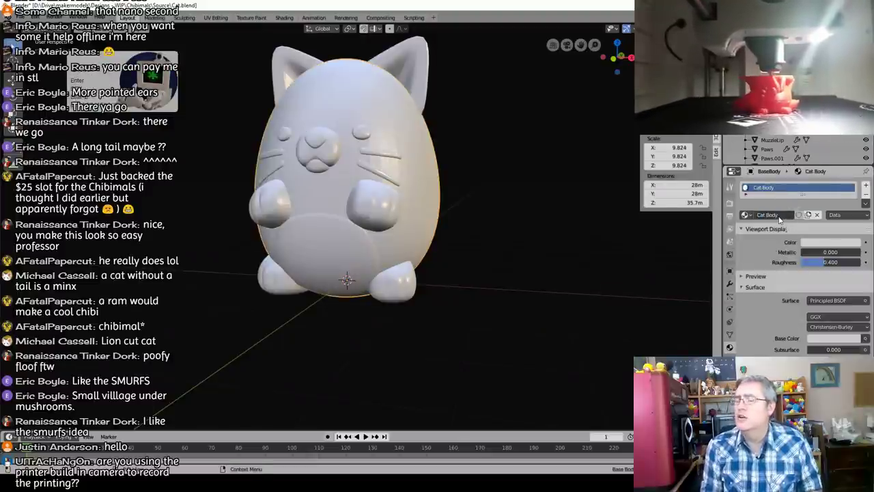
Step: View the Spread12.png picture of coloured animal figures in Photos as a colour reference, and return to Blender
click(349, 205)
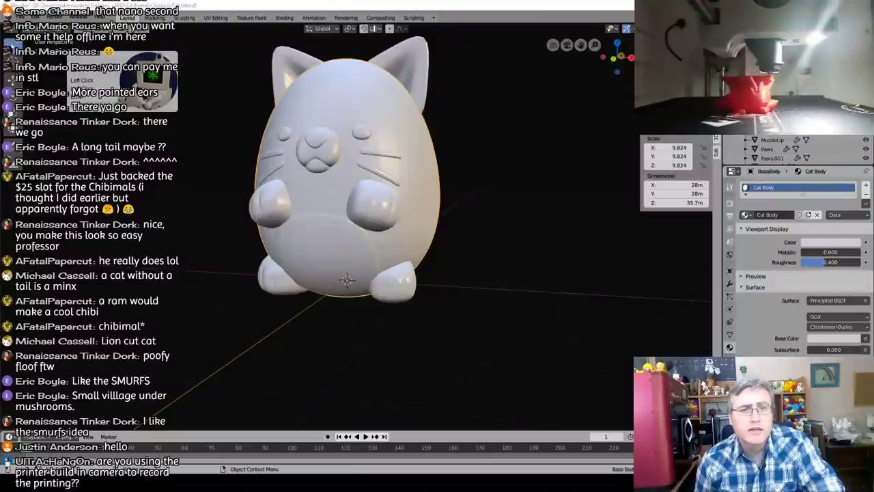
double_click(348, 205)
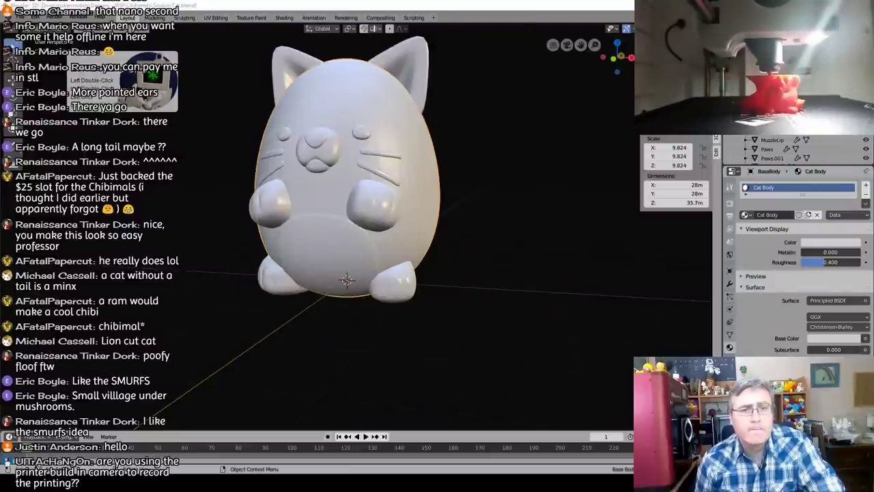
click(349, 205)
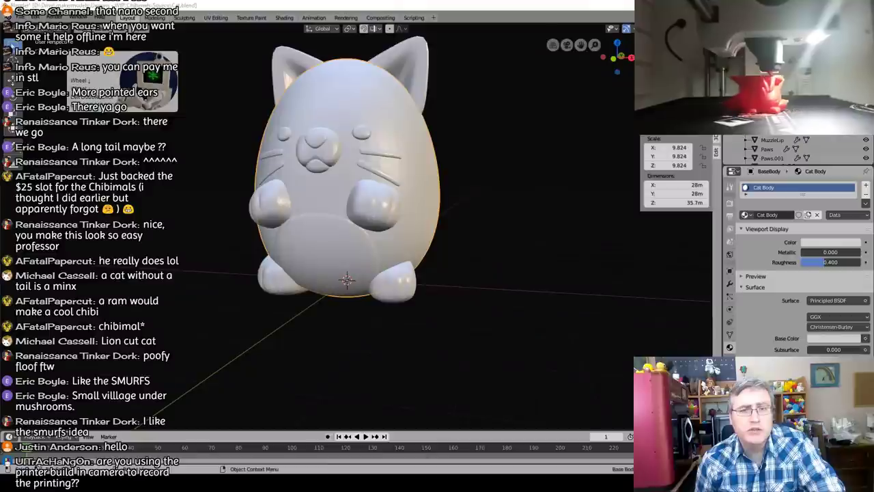
double_click(349, 205)
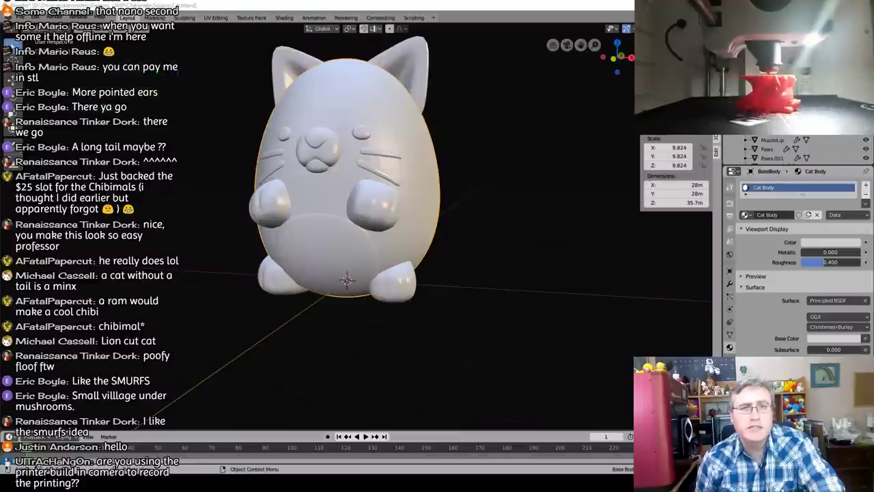
click(349, 205)
drag(0, 85, 242, 1)
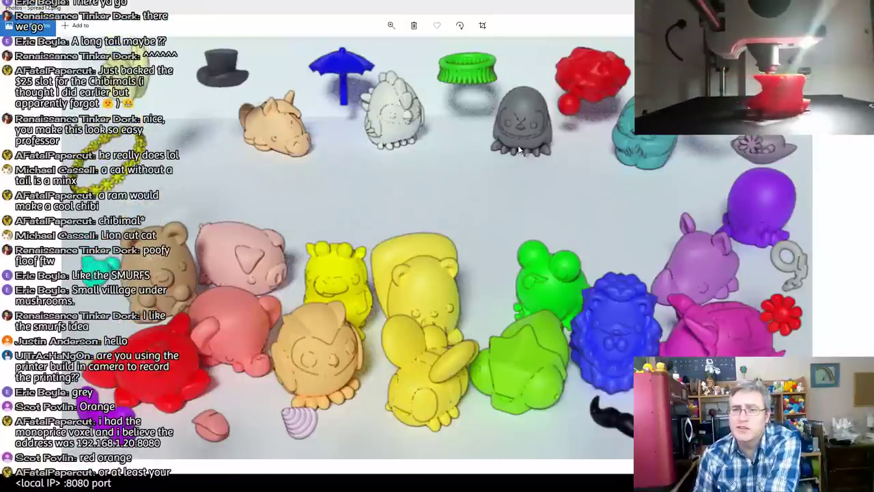
click(822, 7)
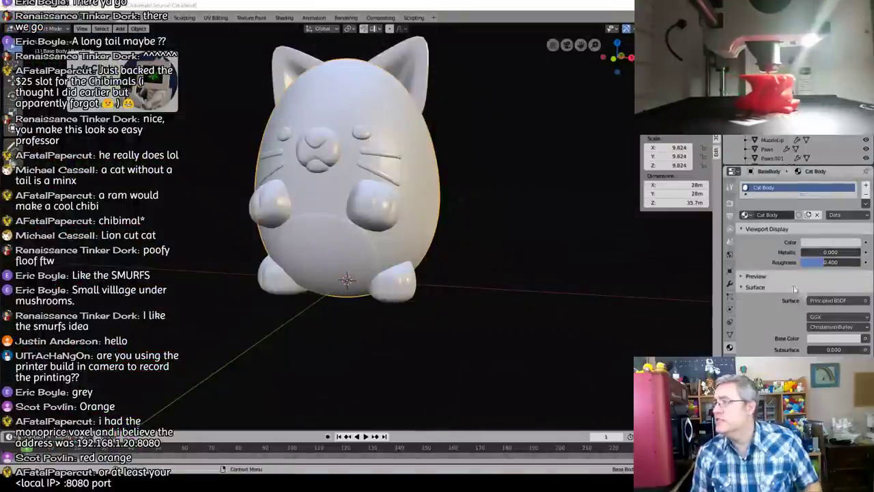
Step: Set the Cat Body material's base color to a bright, fully saturated yellow-orange
click(828, 338)
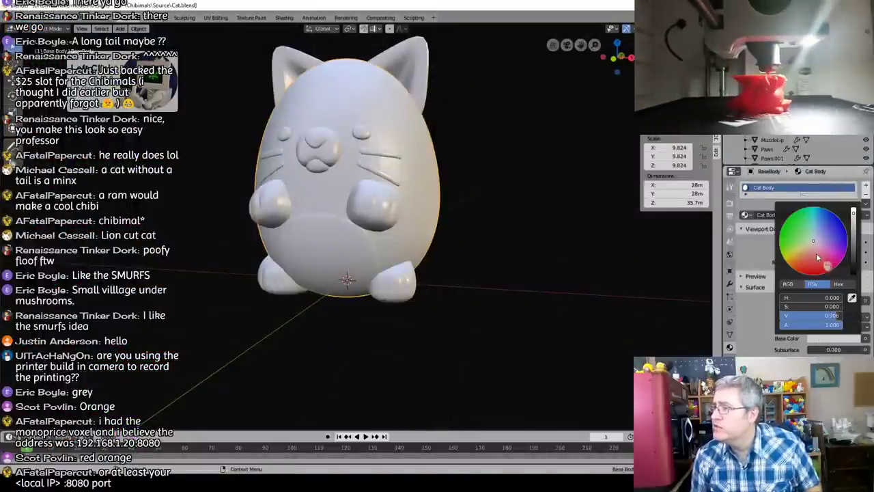
click(799, 273)
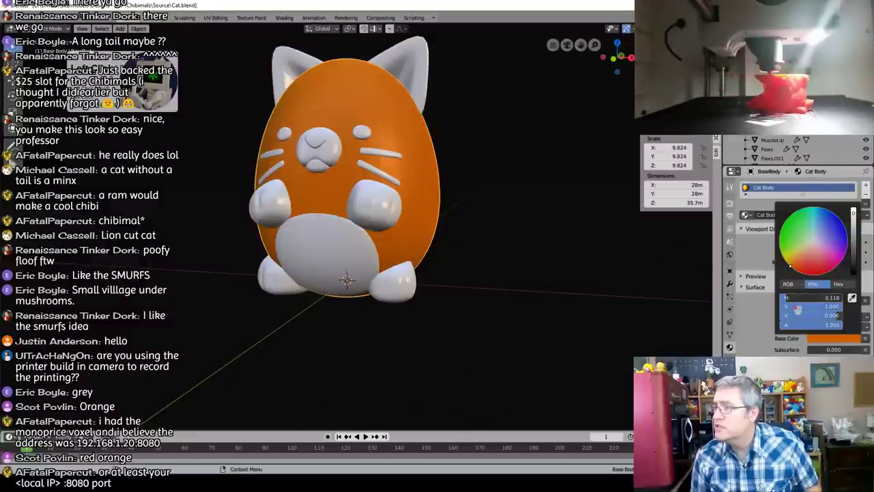
mouse_move(798, 307)
mouse_down()
mouse_move(816, 308)
mouse_move(800, 307)
mouse_up()
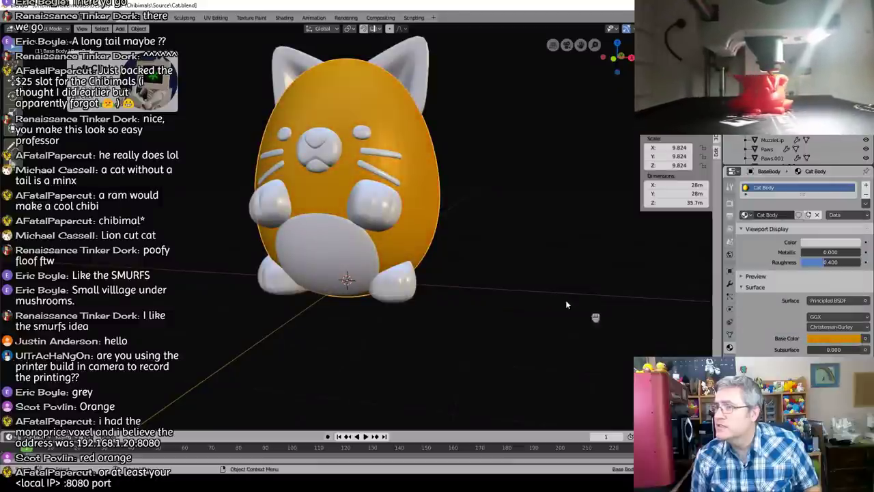
middle_drag(420, 201, 453, 211)
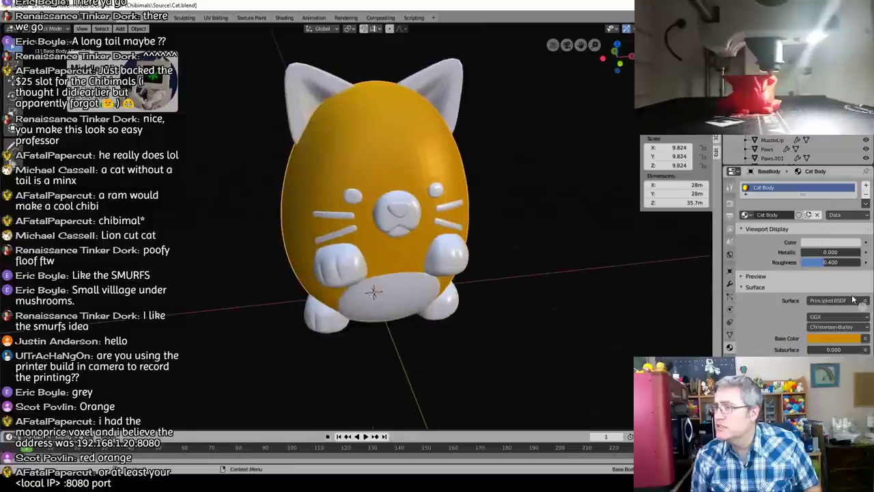
click(836, 338)
drag(837, 316, 850, 316)
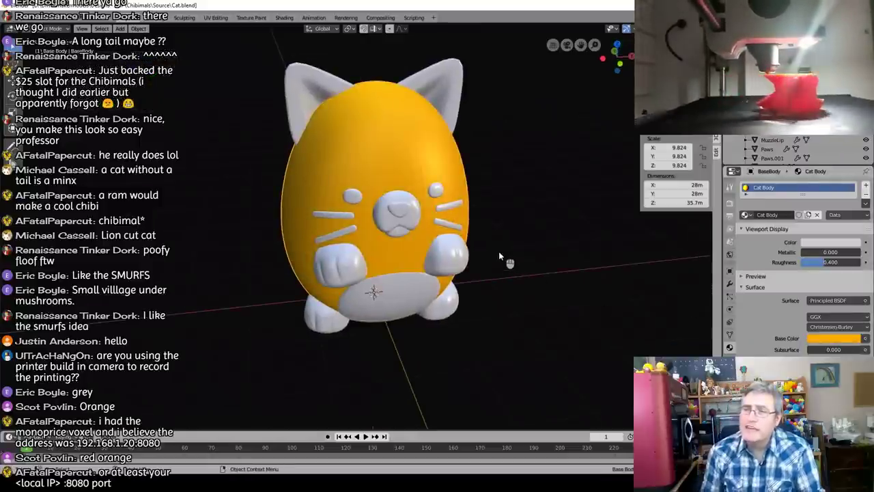
Step: Add a new material to the nose object and name it "Nose"
click(400, 214)
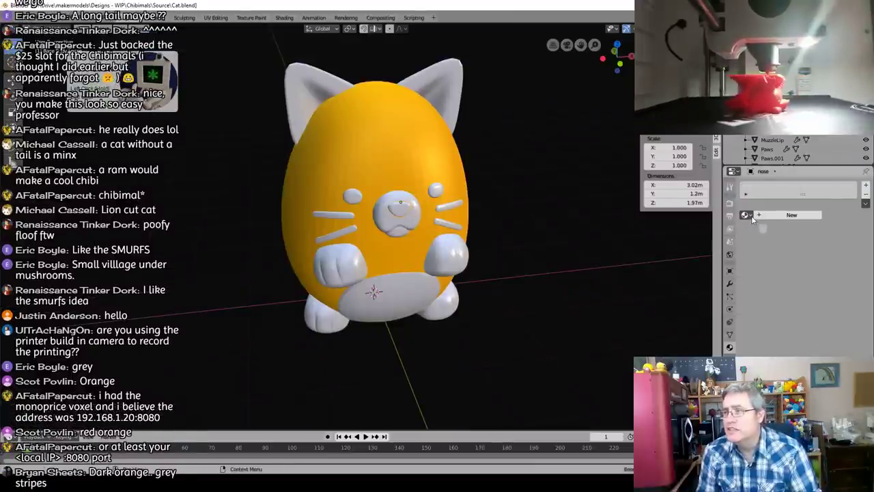
click(789, 215)
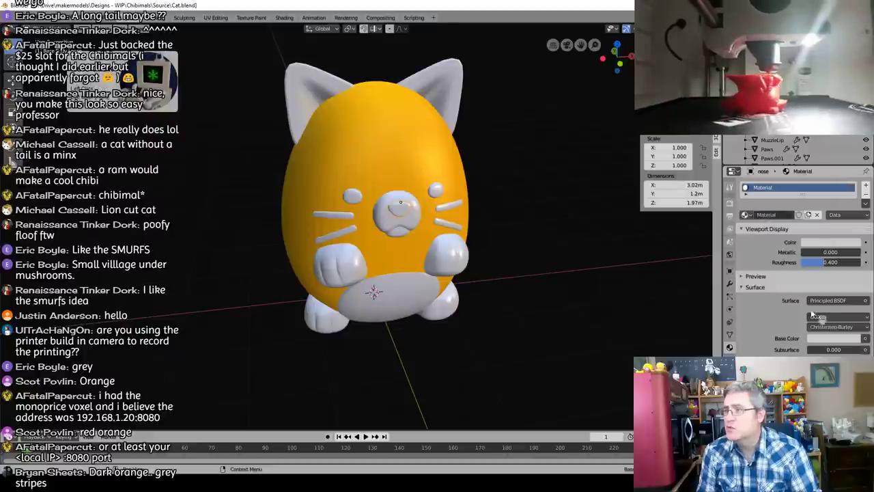
double_click(775, 215)
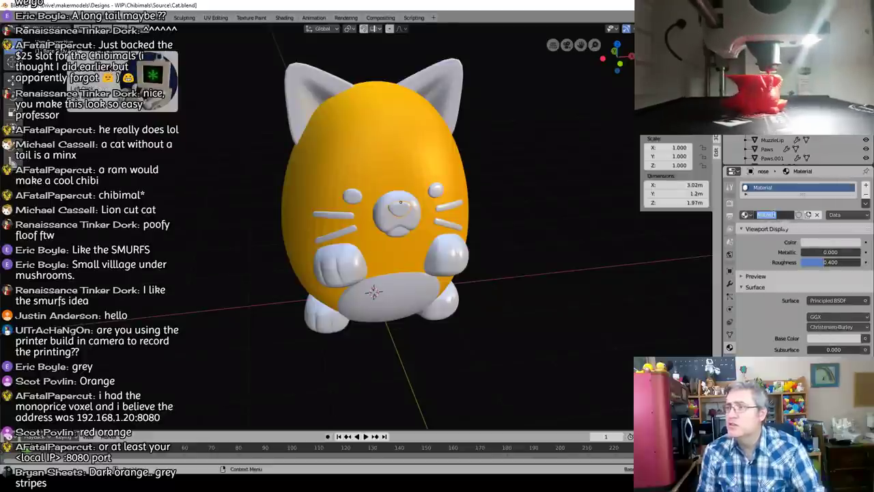
text(Nose)
key(Return)
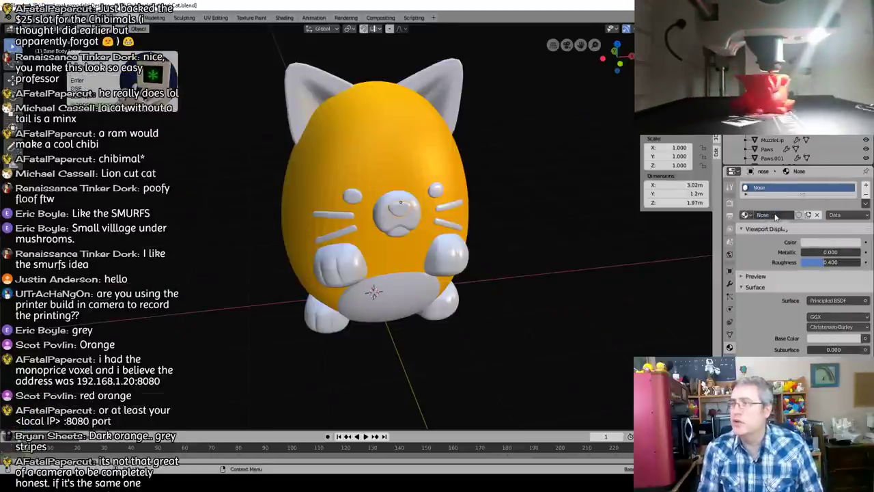
Step: Set the Nose material's viewport display color and its base color to magenta
click(820, 242)
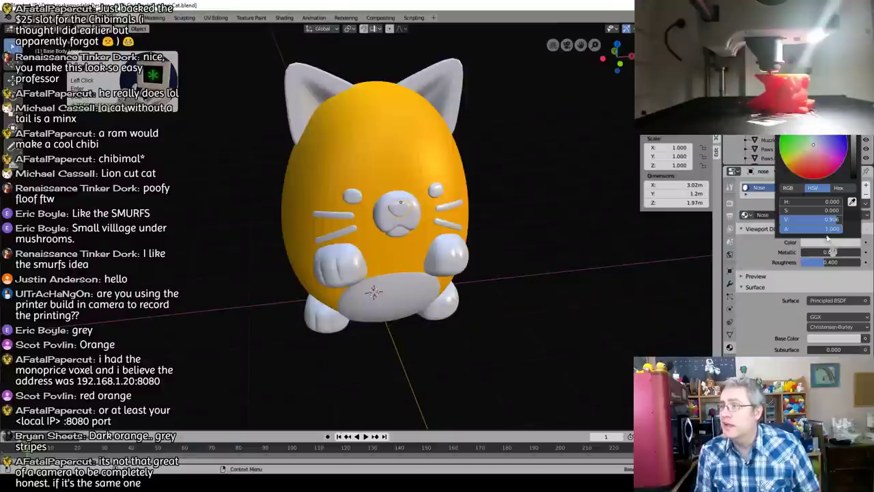
drag(827, 160, 857, 176)
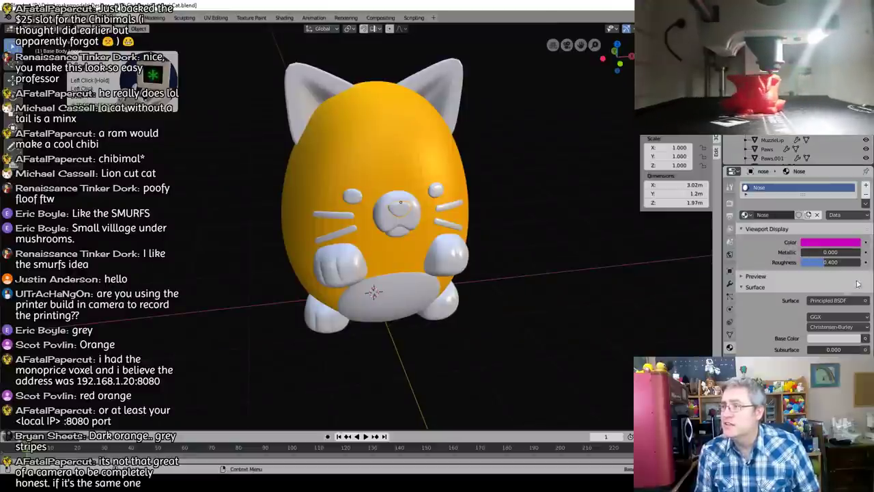
click(851, 341)
drag(837, 262, 843, 259)
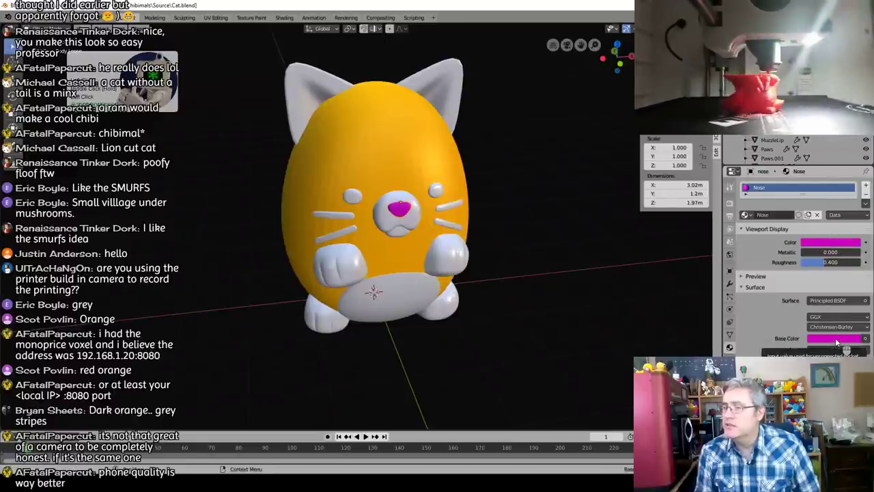
Step: Set the Cat Body material's viewport display color to the same yellow-orange as its base color
click(408, 240)
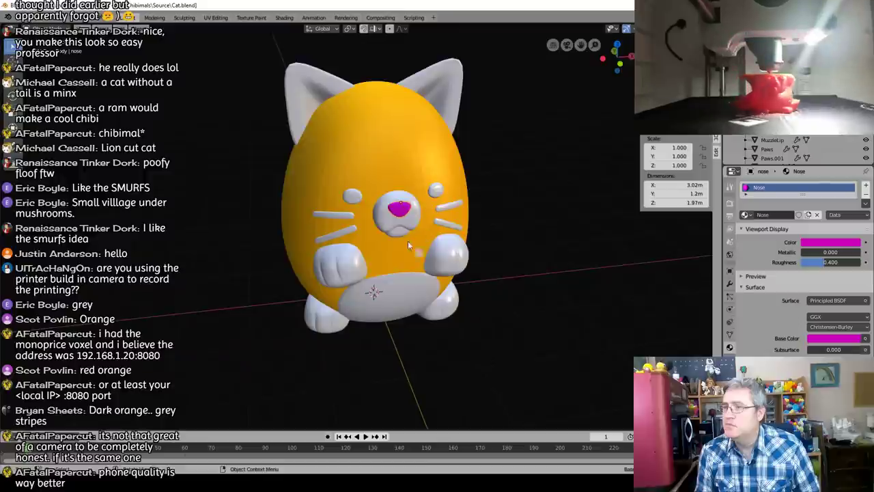
click(826, 243)
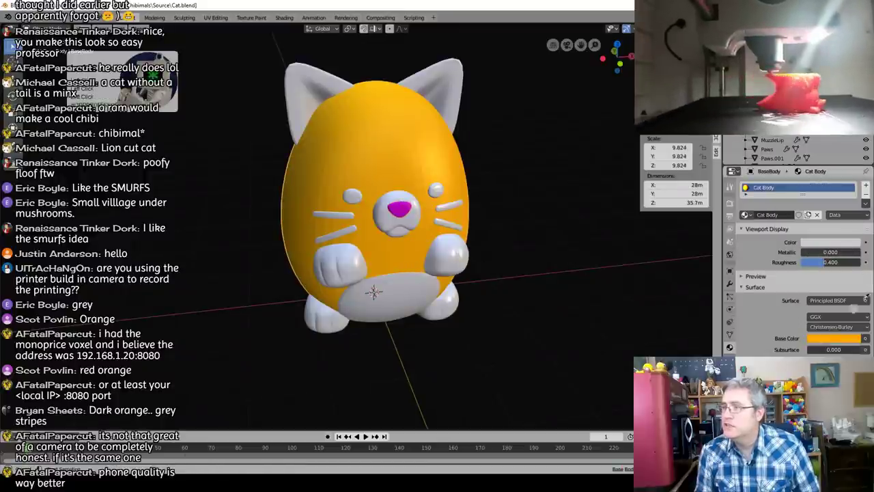
click(851, 338)
middle_drag(529, 263, 475, 223)
middle_drag(388, 211, 433, 222)
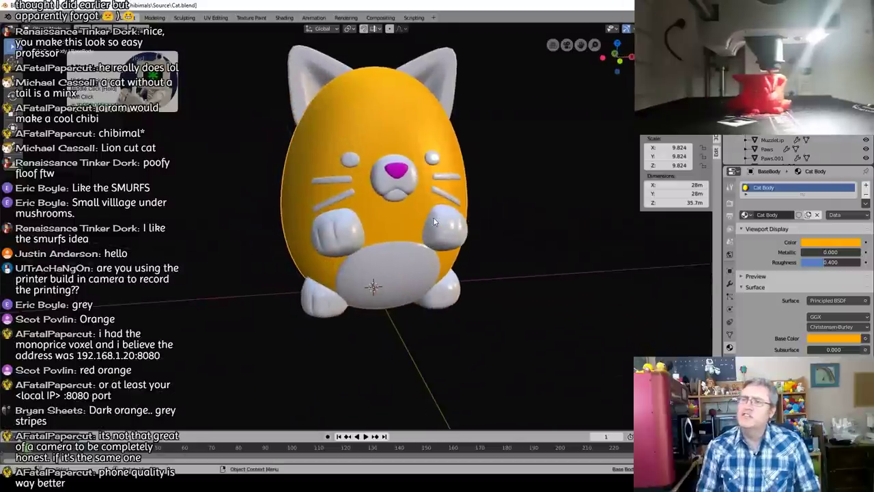
Step: Check the material slots of the Ears and Paws objects
click(459, 85)
middle_drag(459, 94, 297, 235)
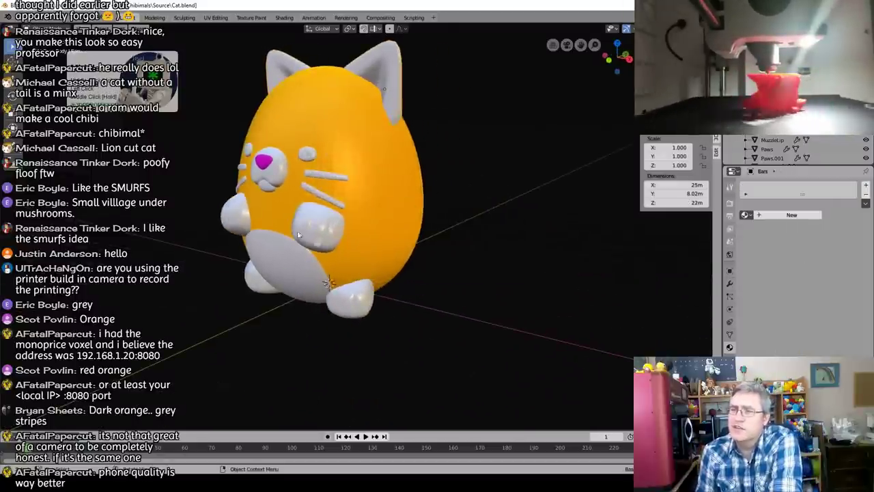
click(343, 241)
middle_drag(337, 284, 384, 284)
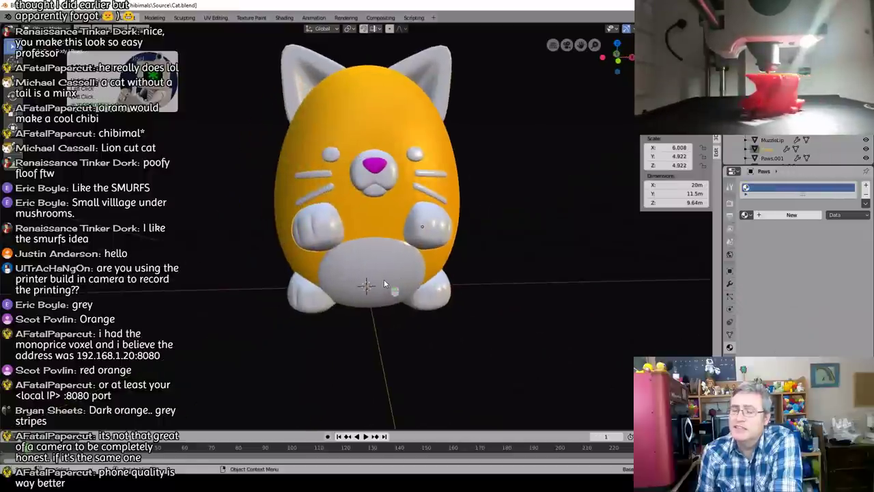